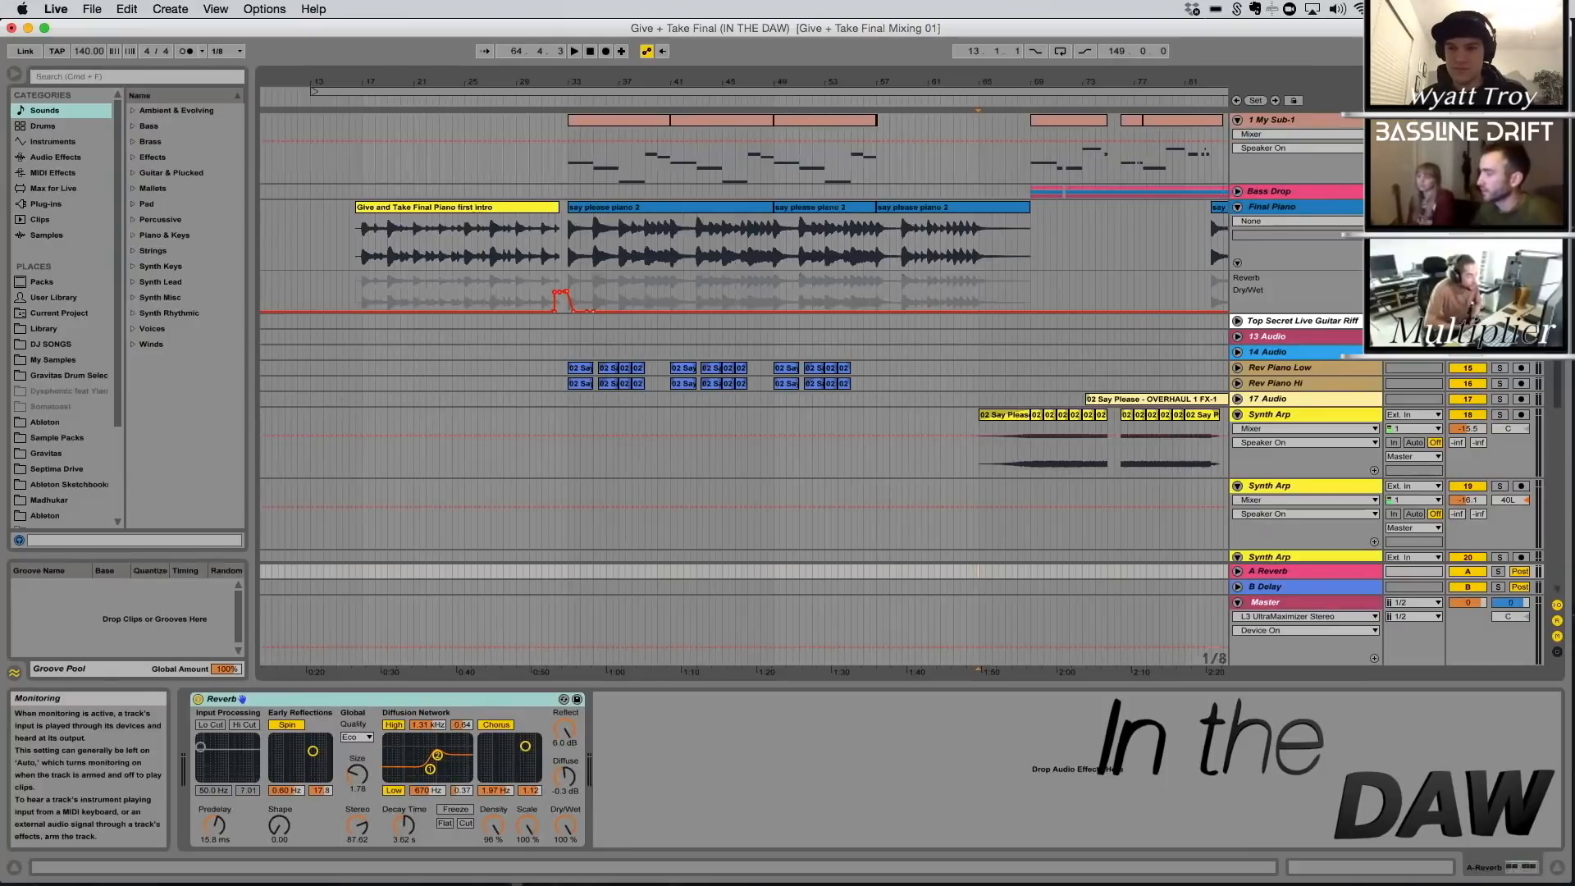
# Insert a new MIDI track and load the Kontakt 5 plug-in on it
pyautogui.press('super+shift+t')
pyautogui.click(50, 202)
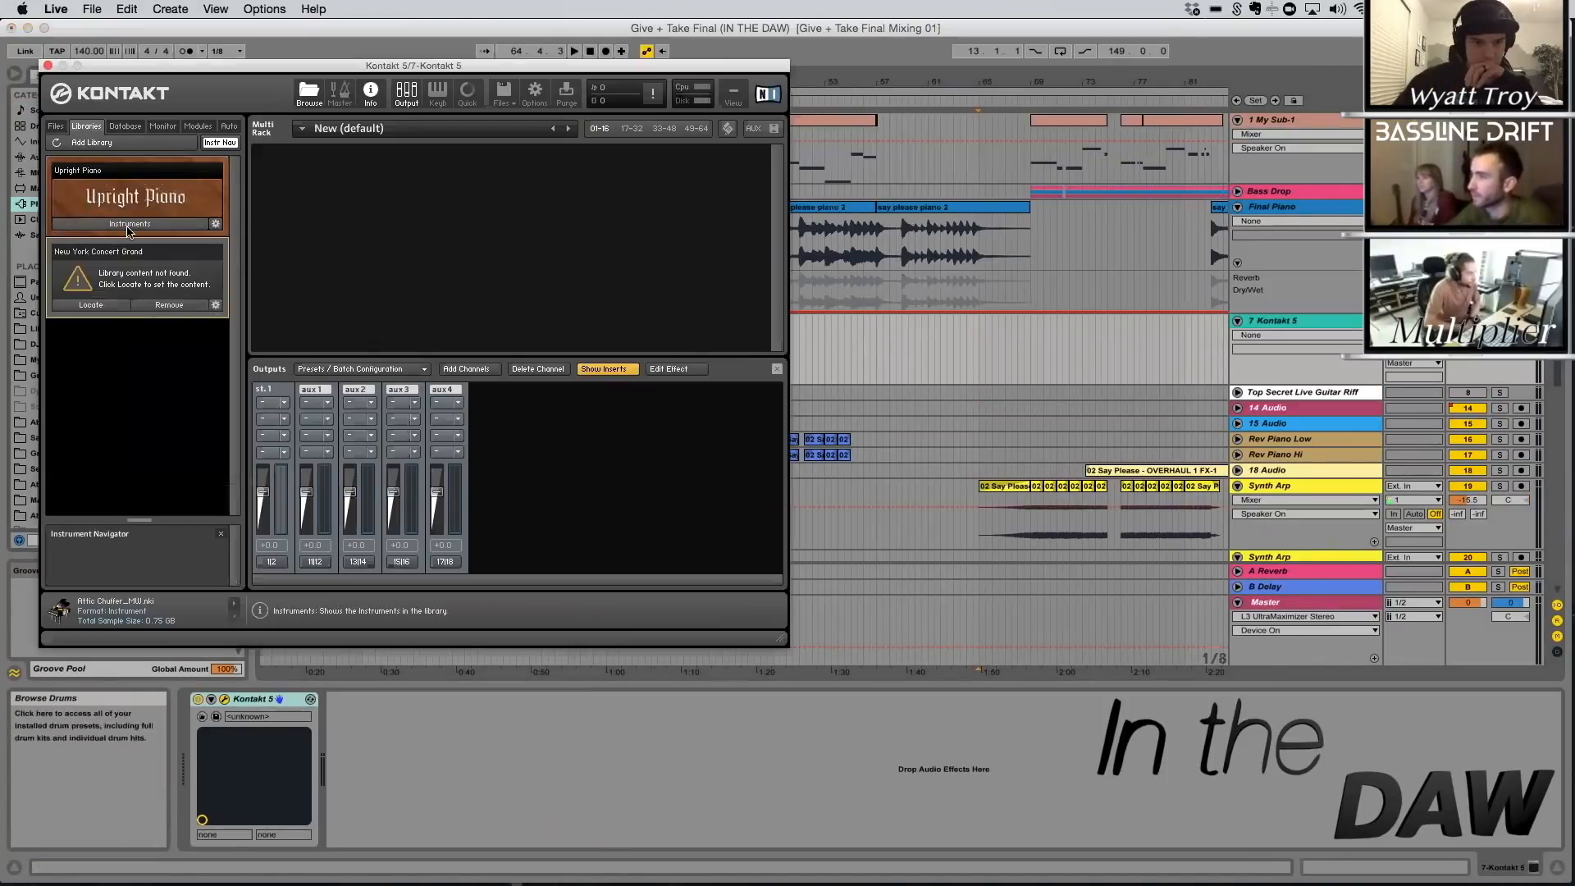
pyautogui.click(128, 221)
pyautogui.click(109, 246)
pyautogui.doubleClick(167, 248)
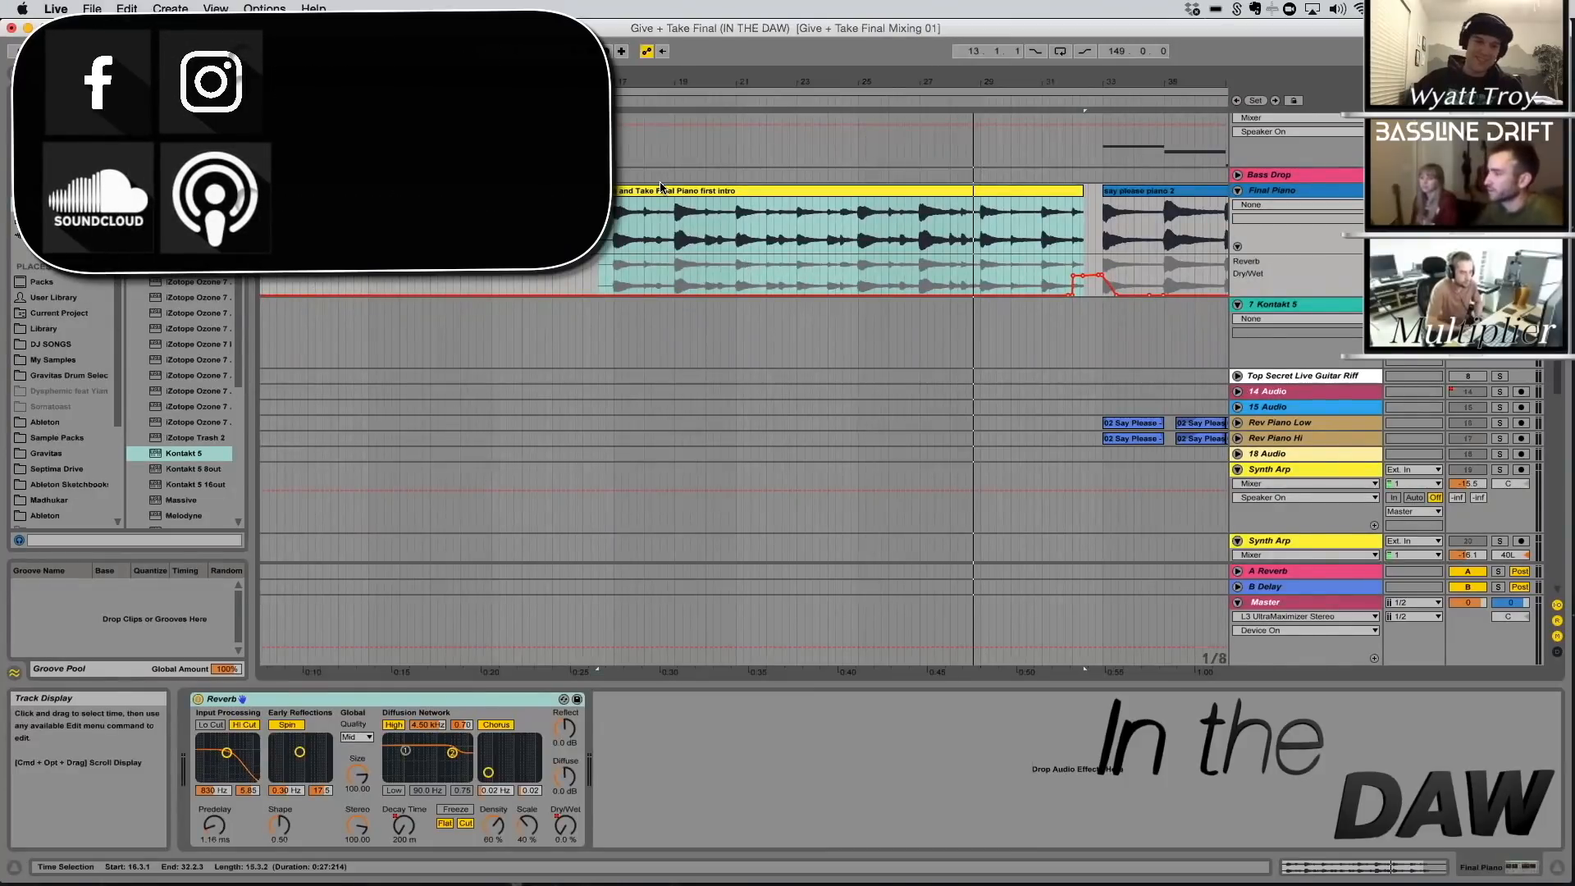
# Find the Toy Piano Sound track in the arrangement and select it with its clips around bar 49 in view
pyautogui.scroll(-5, 722, 225)
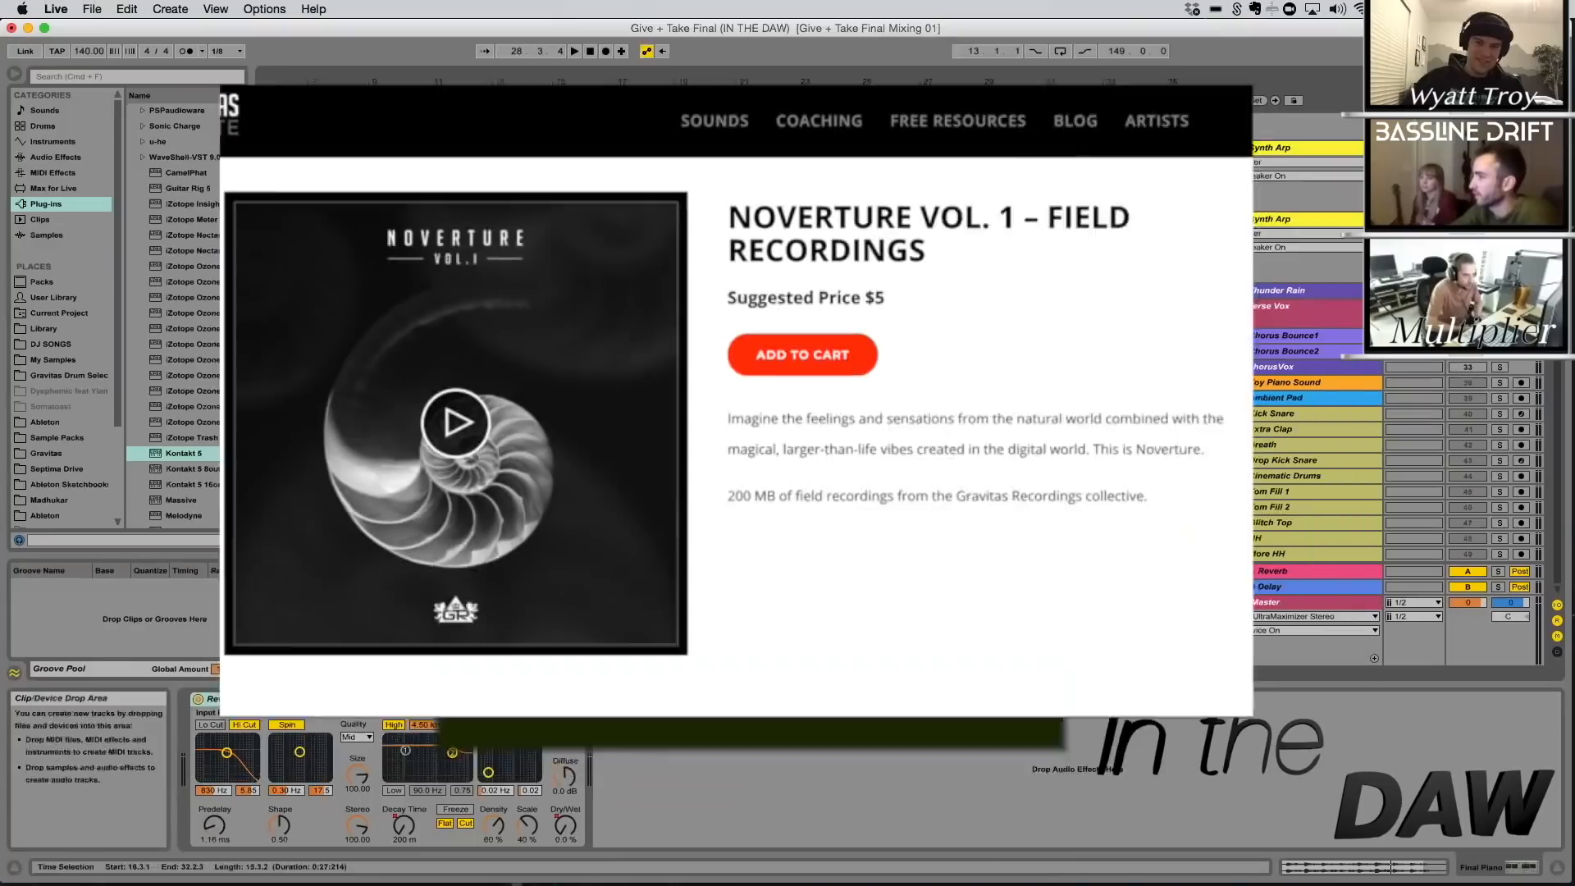
pyautogui.scroll(5, 1163, 302)
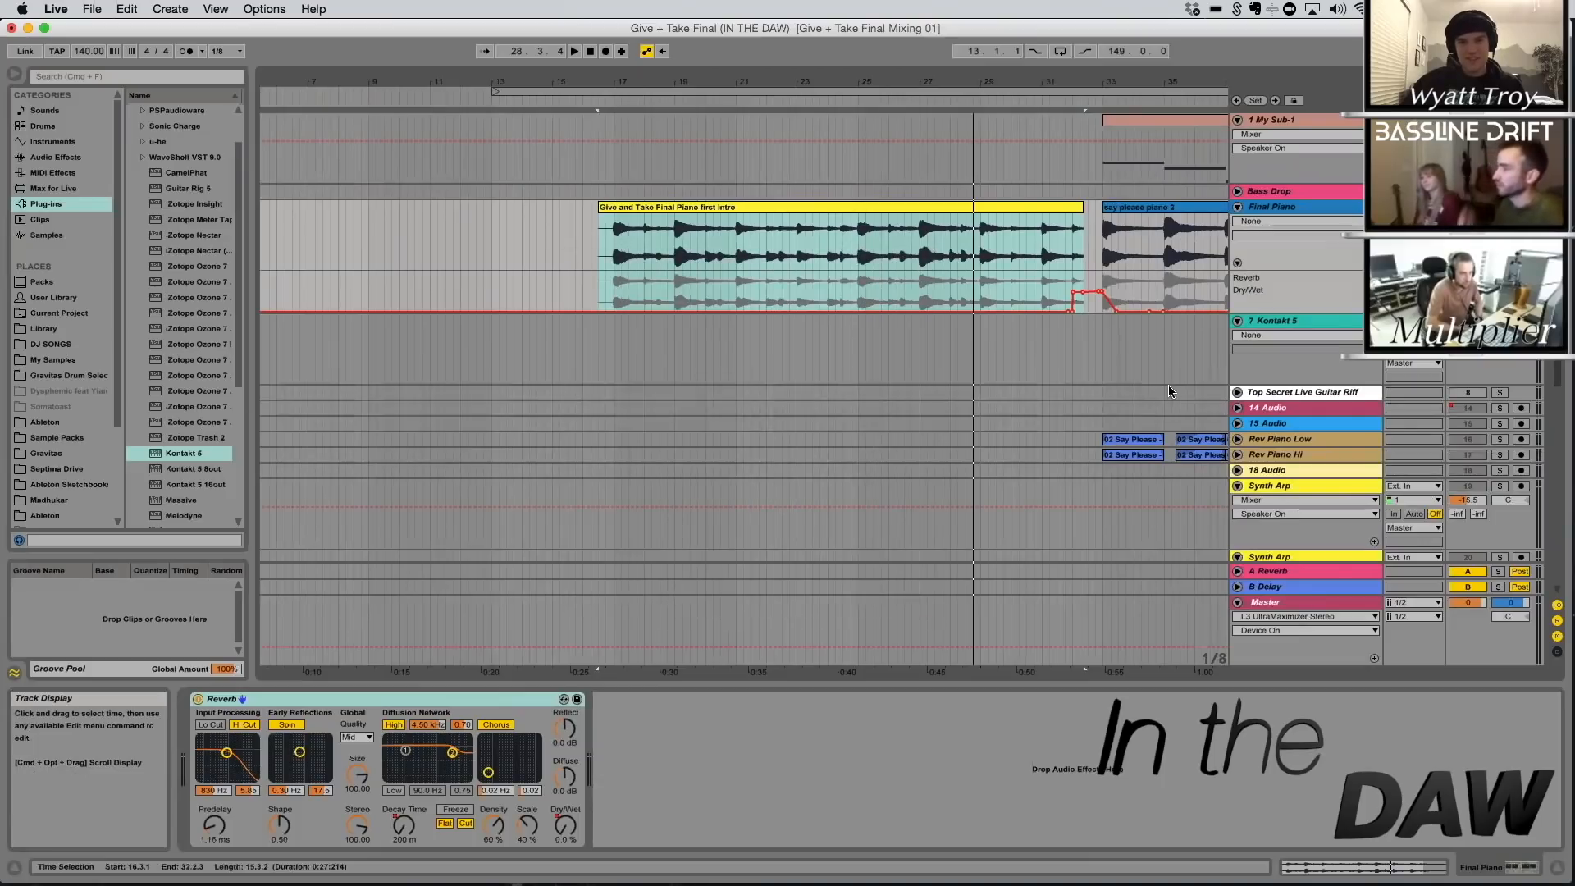
pyautogui.scroll(-5, 1134, 269)
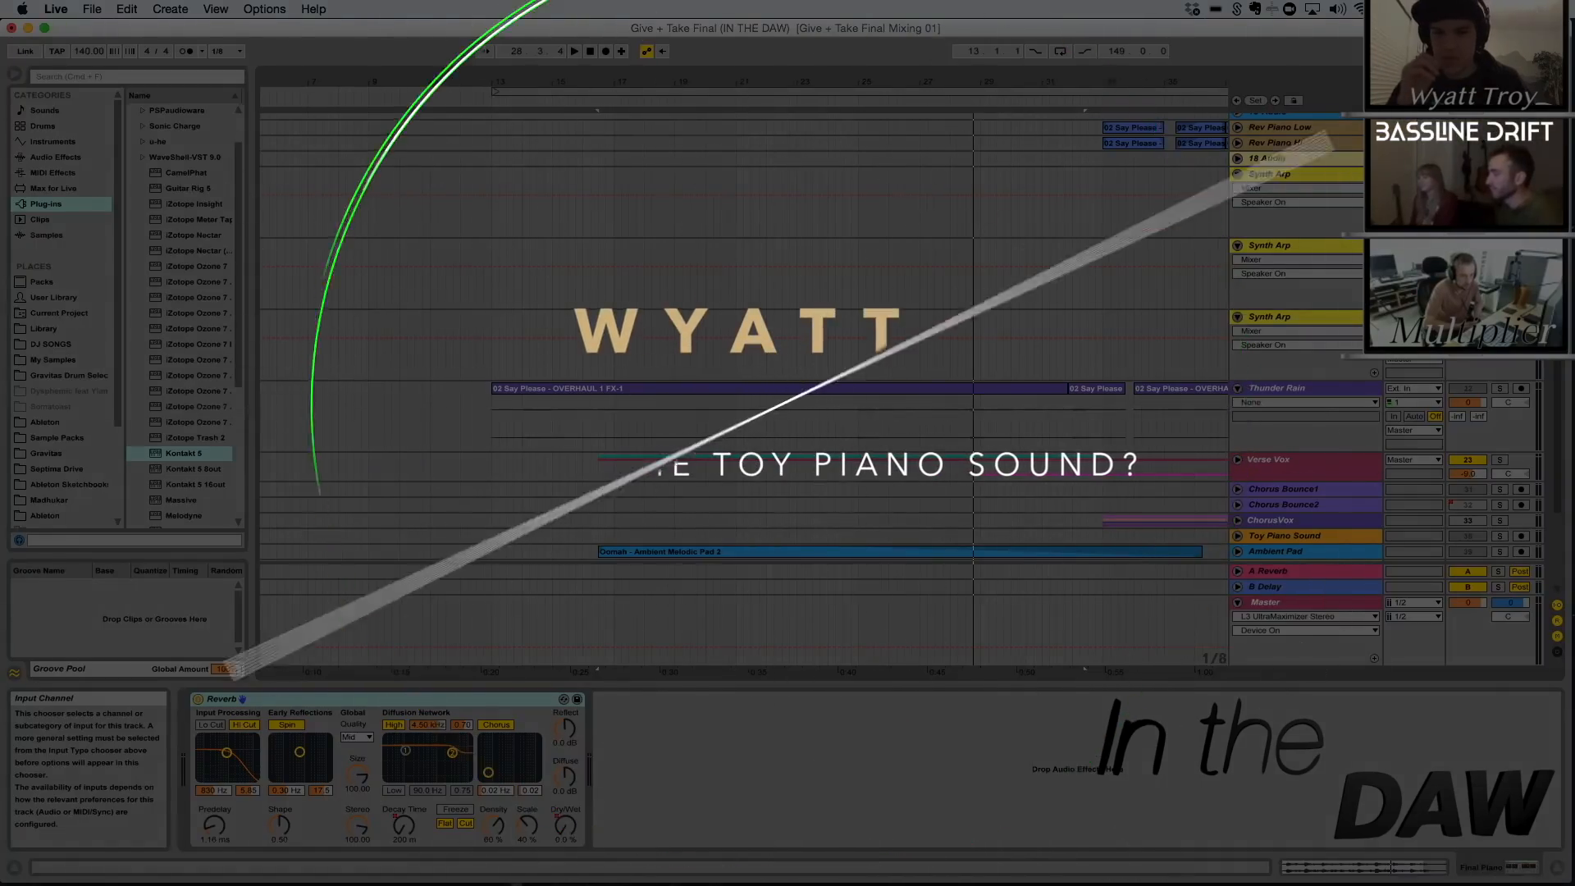
pyautogui.scroll(-5, 1277, 266)
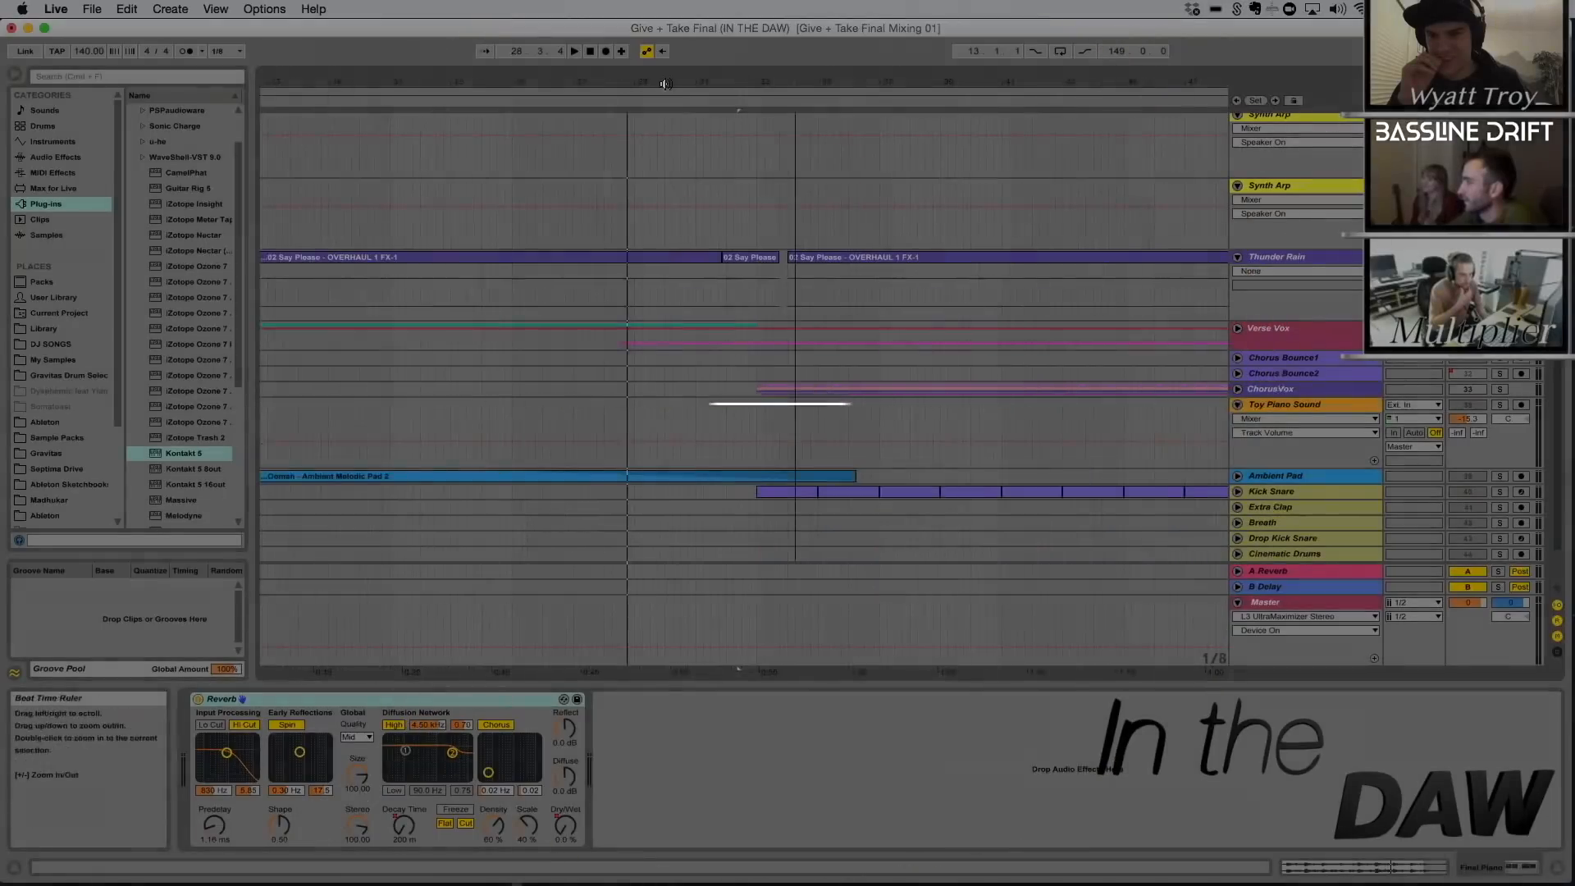
pyautogui.moveTo(665, 85); pyautogui.dragTo(892, 112)
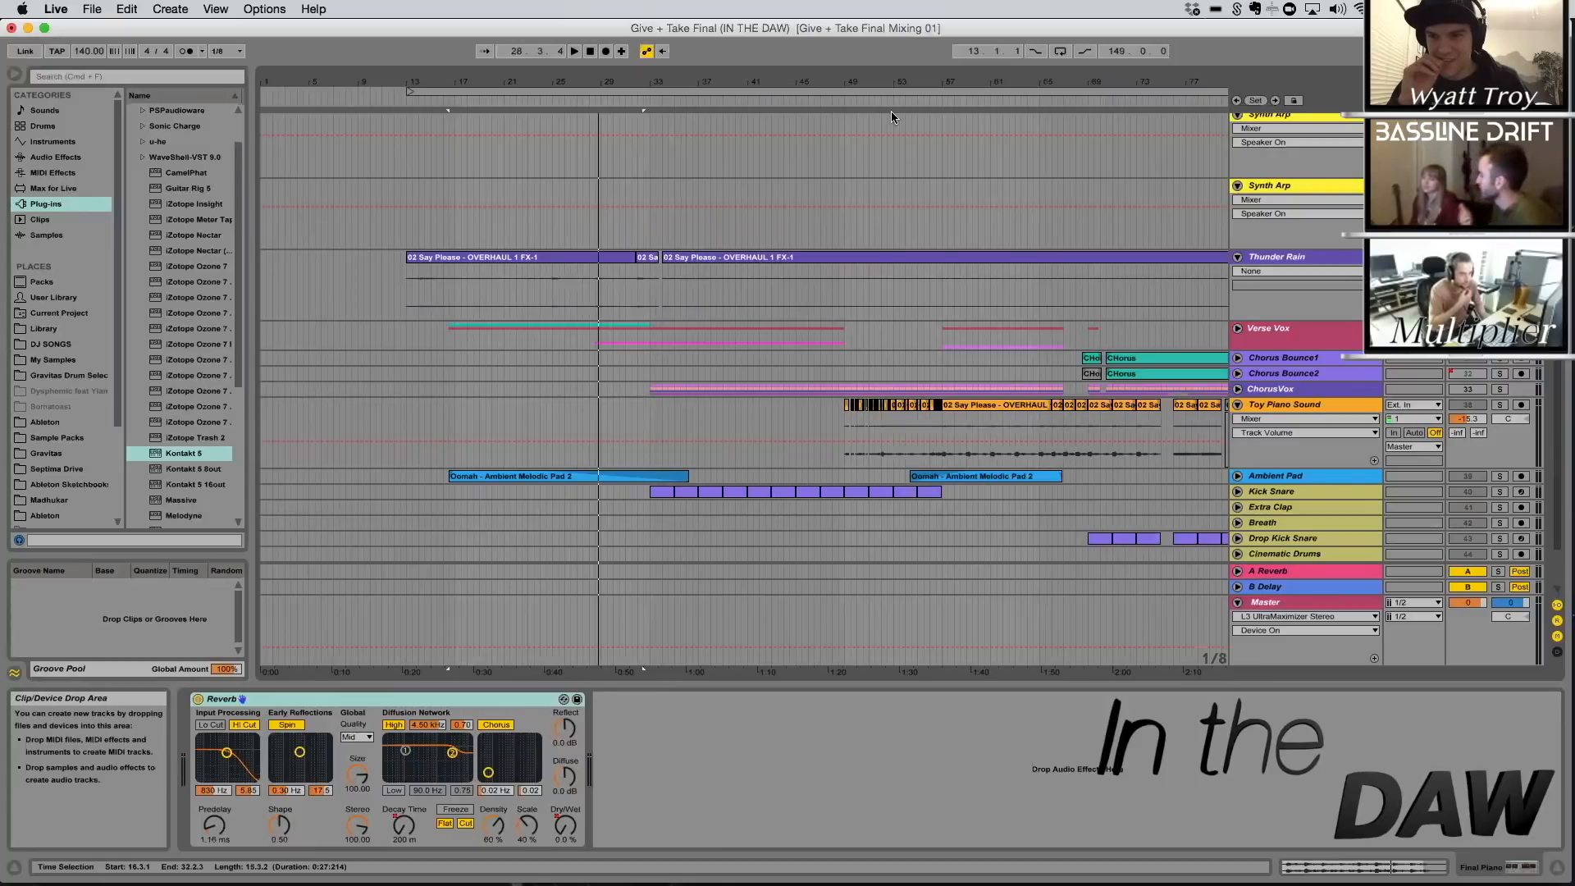
pyautogui.moveTo(928, 85); pyautogui.dragTo(754, 155)
pyautogui.click(1286, 404)
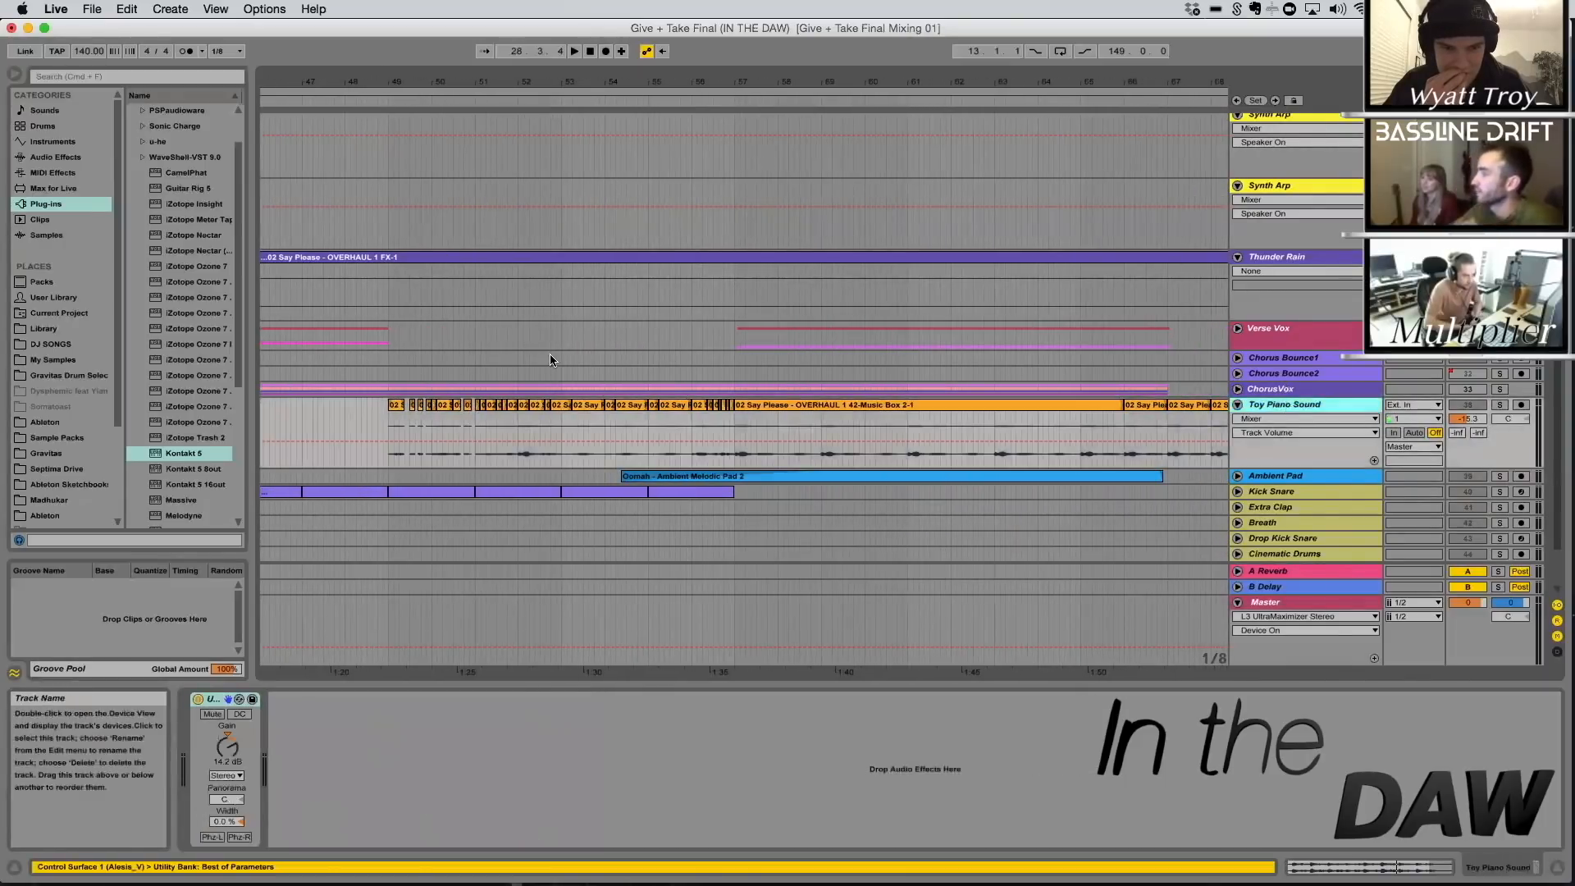
# Play the Toy Piano Sound track from its first clip at bar 49 and raise its volume to 5.5 dB
pyautogui.moveTo(389, 430); pyautogui.dragTo(405, 431)
pyautogui.press('space')
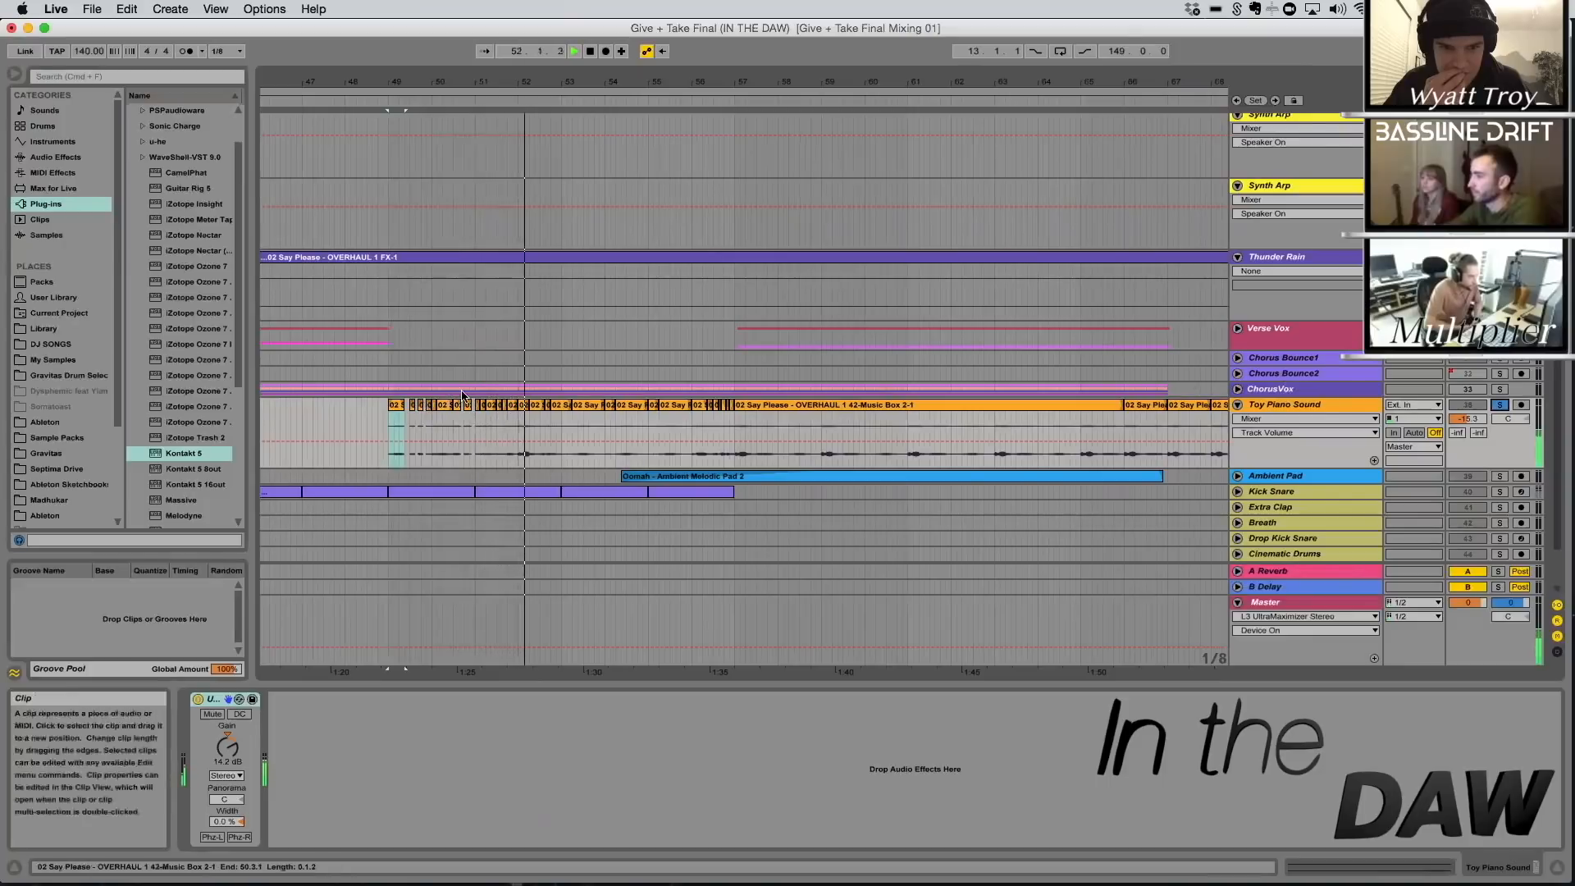
pyautogui.moveTo(502, 76); pyautogui.dragTo(502, 81)
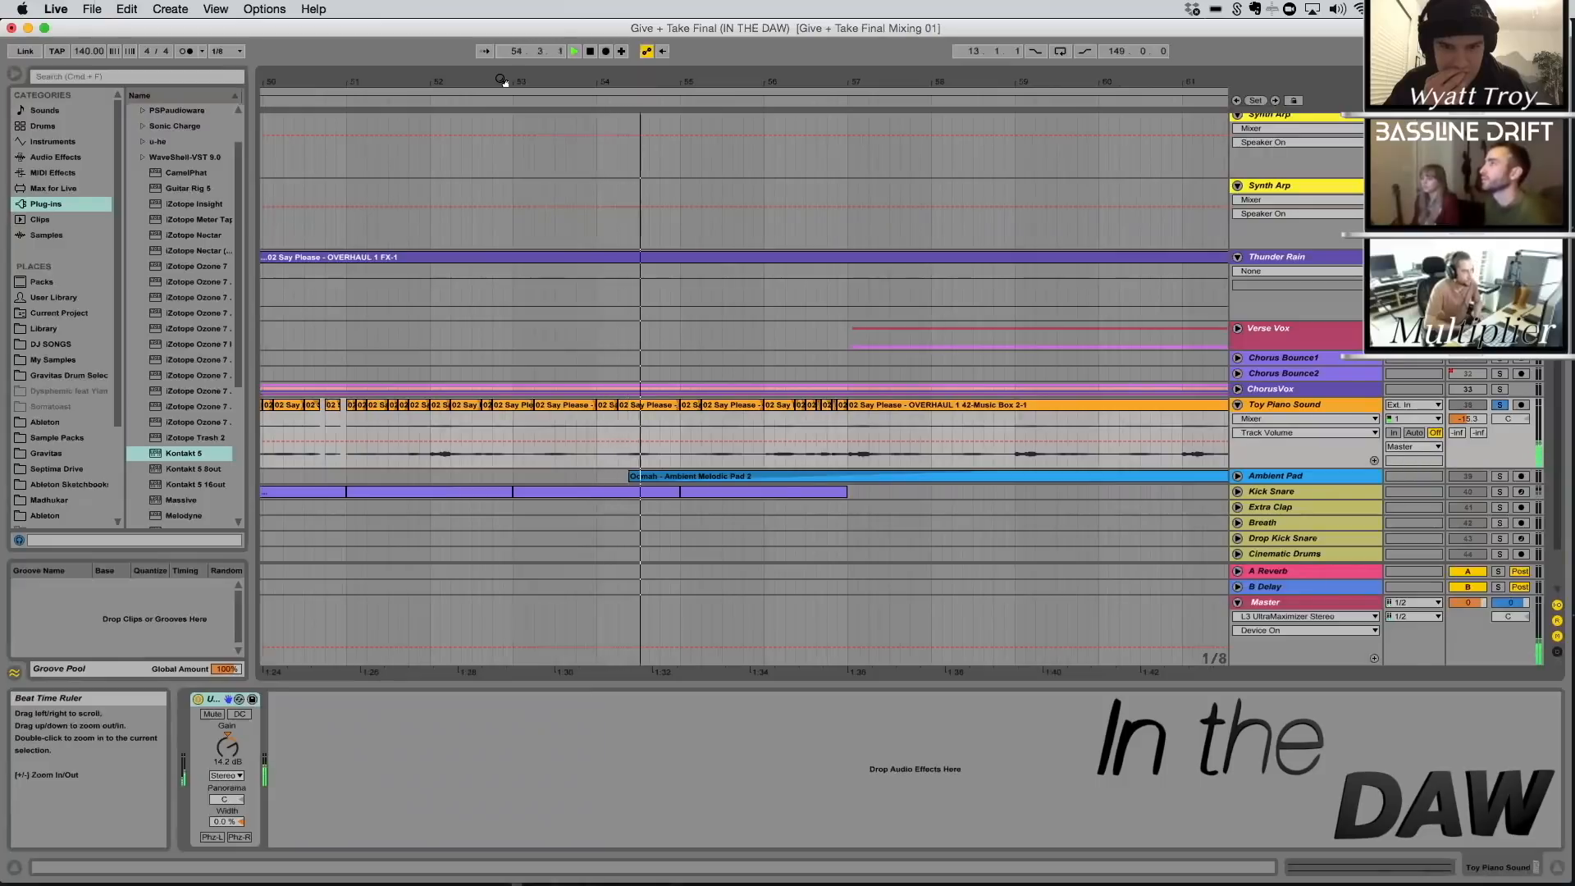
pyautogui.moveTo(1467, 419); pyautogui.dragTo(1468, 376)
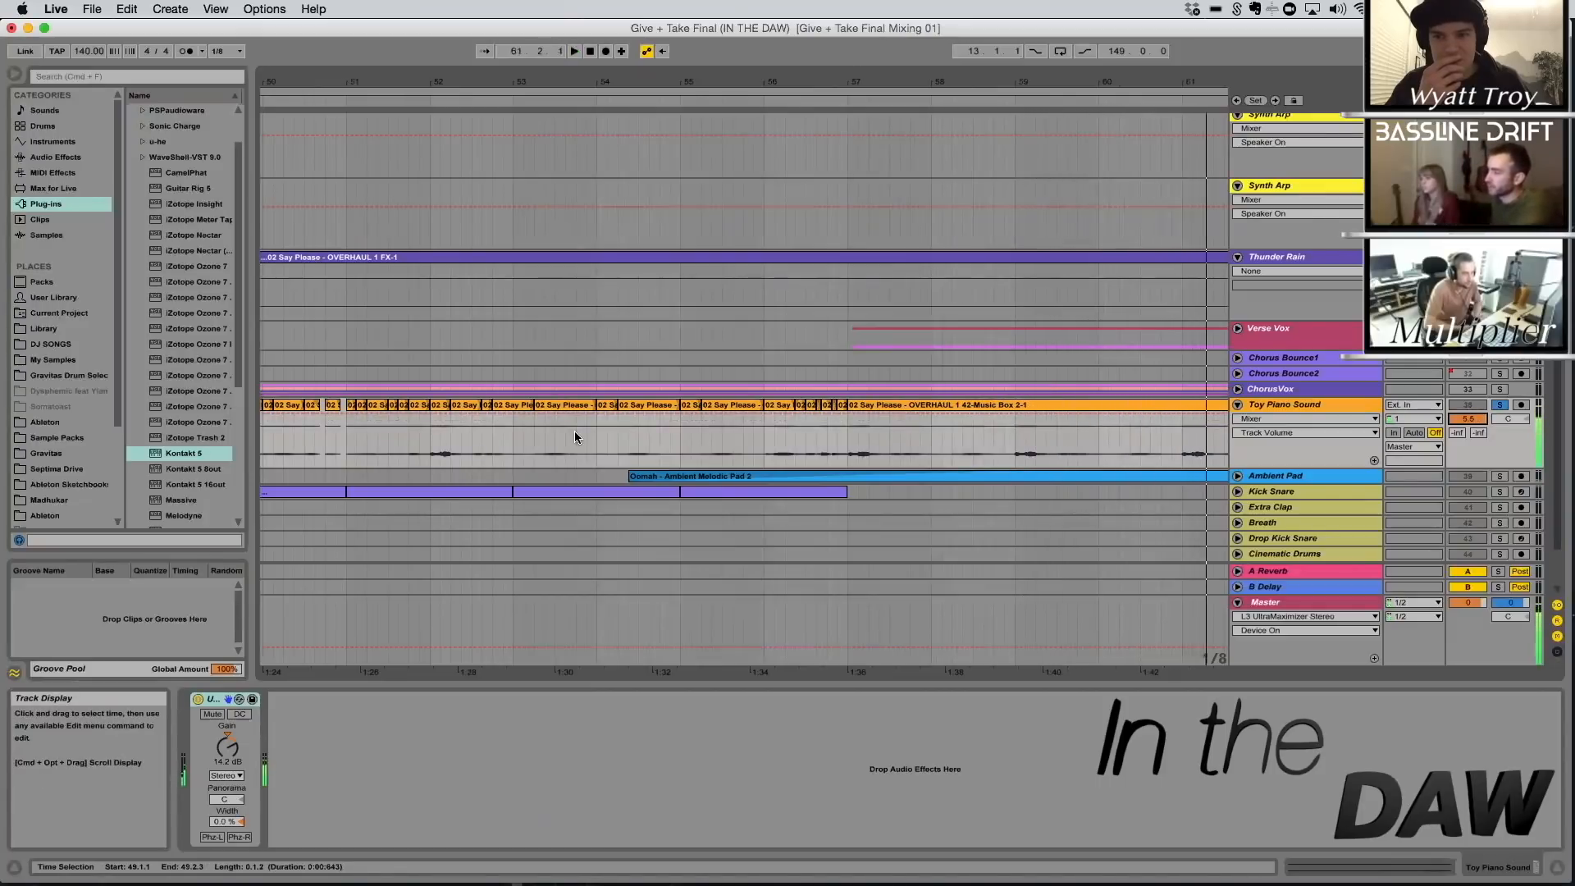
# Open the Toy Piano Sound clip at bar 52, try extending it to 53.1.3, and undo the extension
pyautogui.click(453, 404)
pyautogui.doubleClick(453, 404)
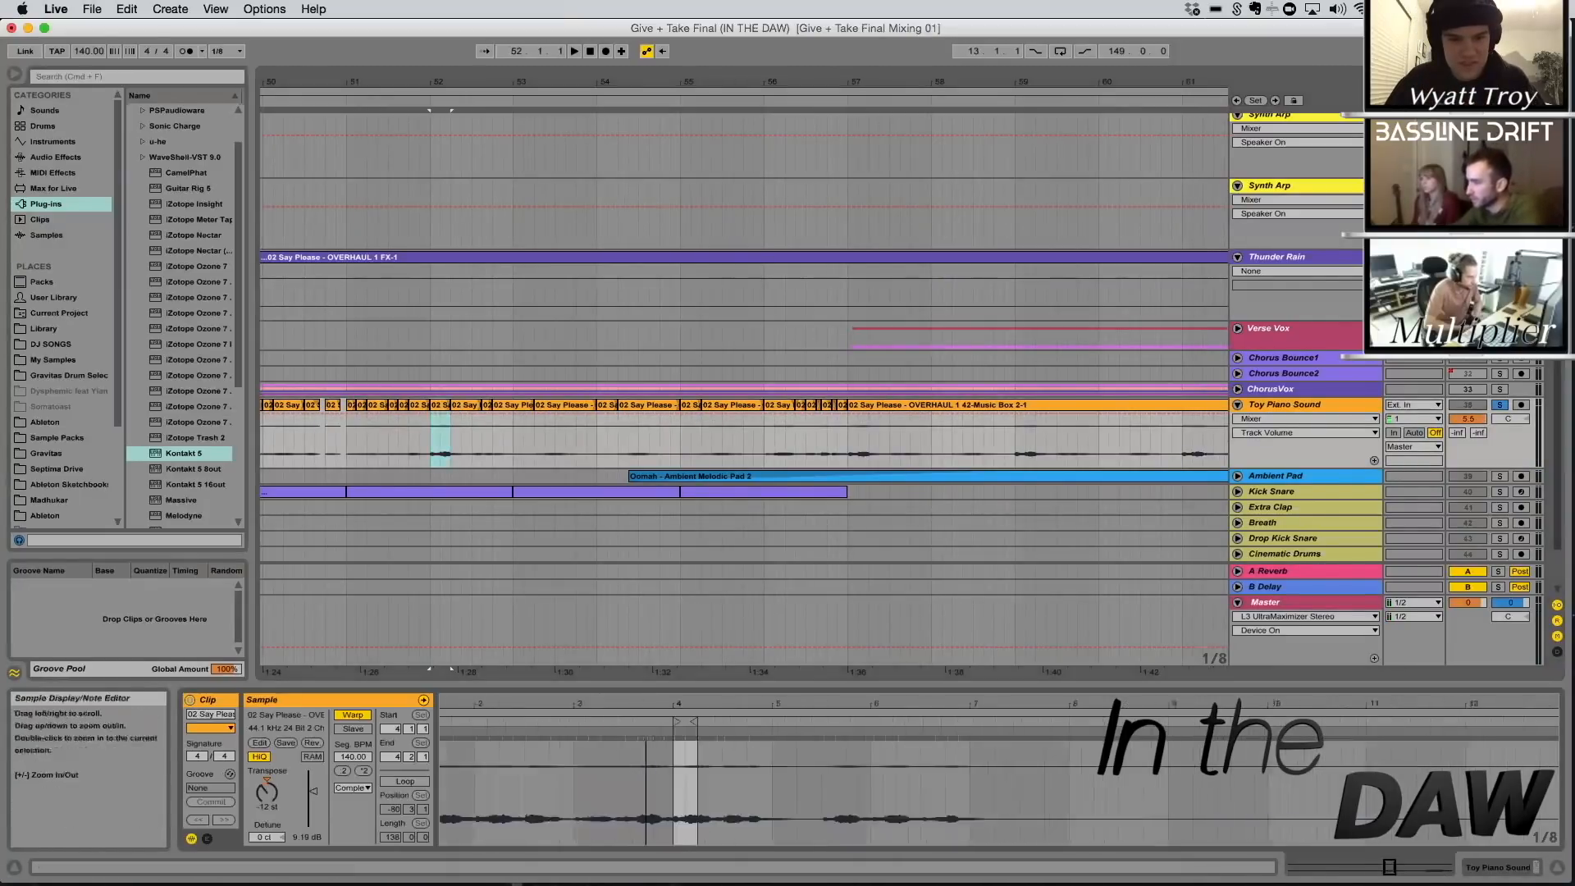
pyautogui.moveTo(451, 406); pyautogui.dragTo(597, 422)
pyautogui.press('super+z')
pyautogui.press('super+z')
pyautogui.press('super+z')
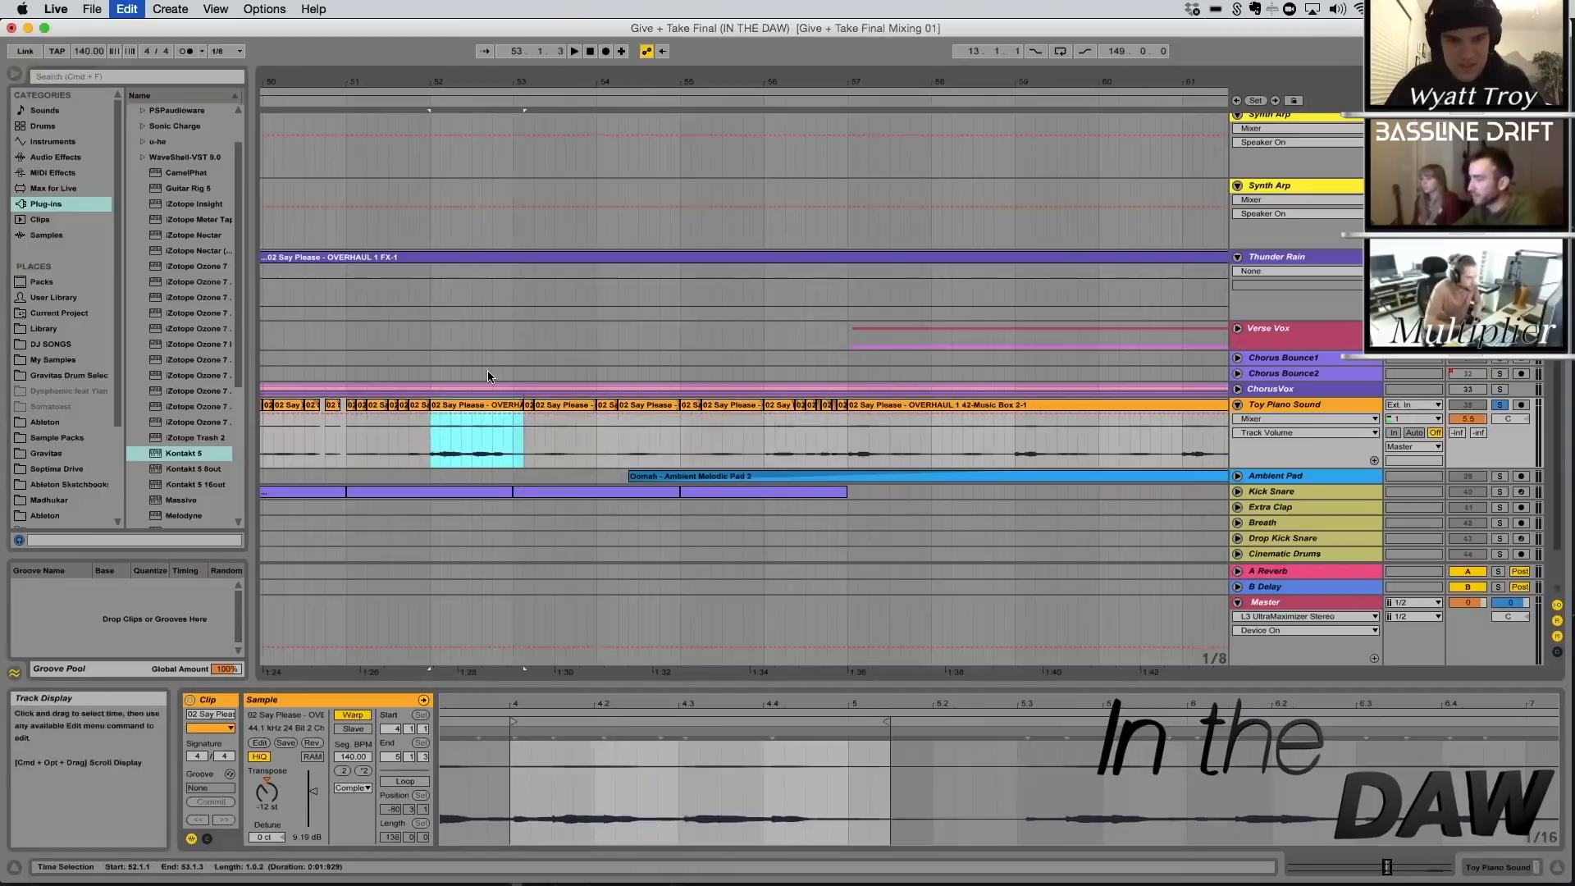
# Play the Chorus Bounce1 vocals from 68.2.3, just after the start of the first chorus clip
pyautogui.moveTo(432, 87); pyautogui.dragTo(539, 445)
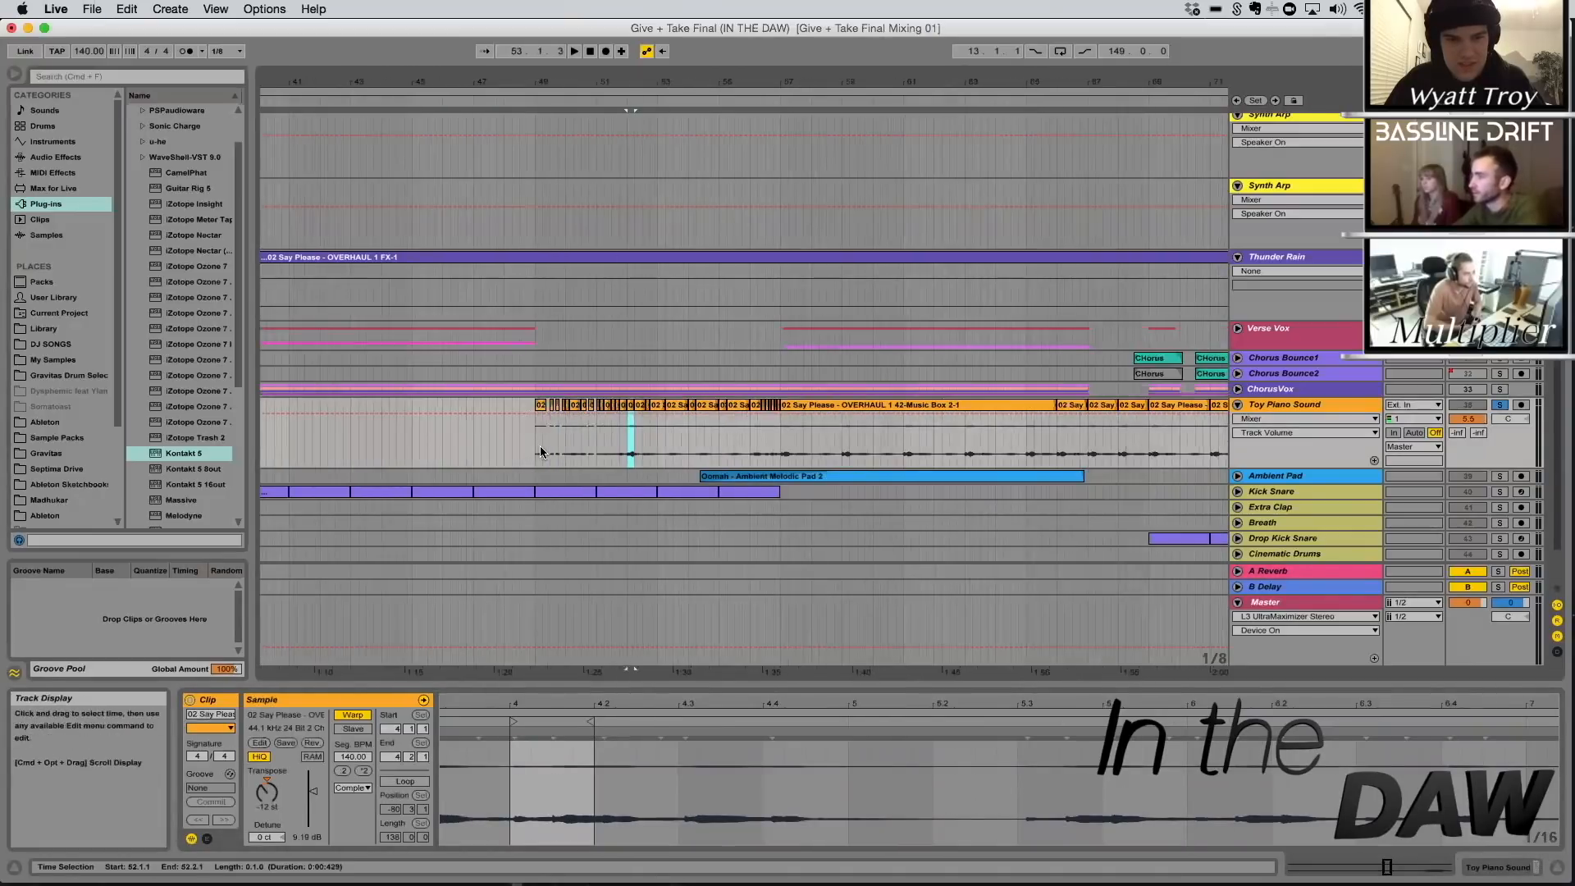
pyautogui.click(545, 423)
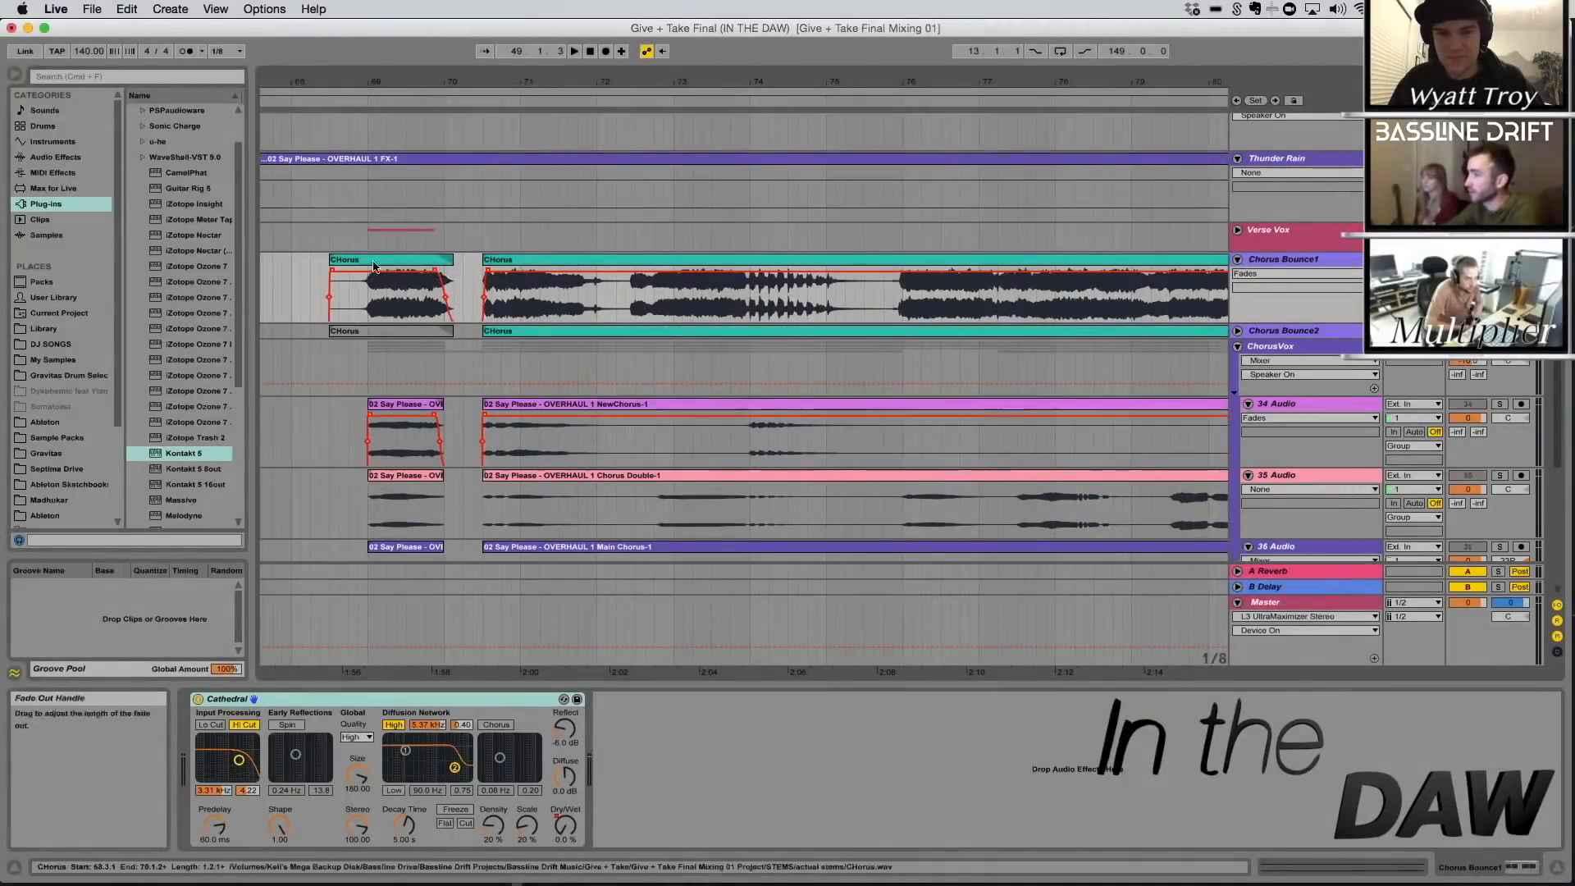
pyautogui.click(348, 293)
pyautogui.press('space')
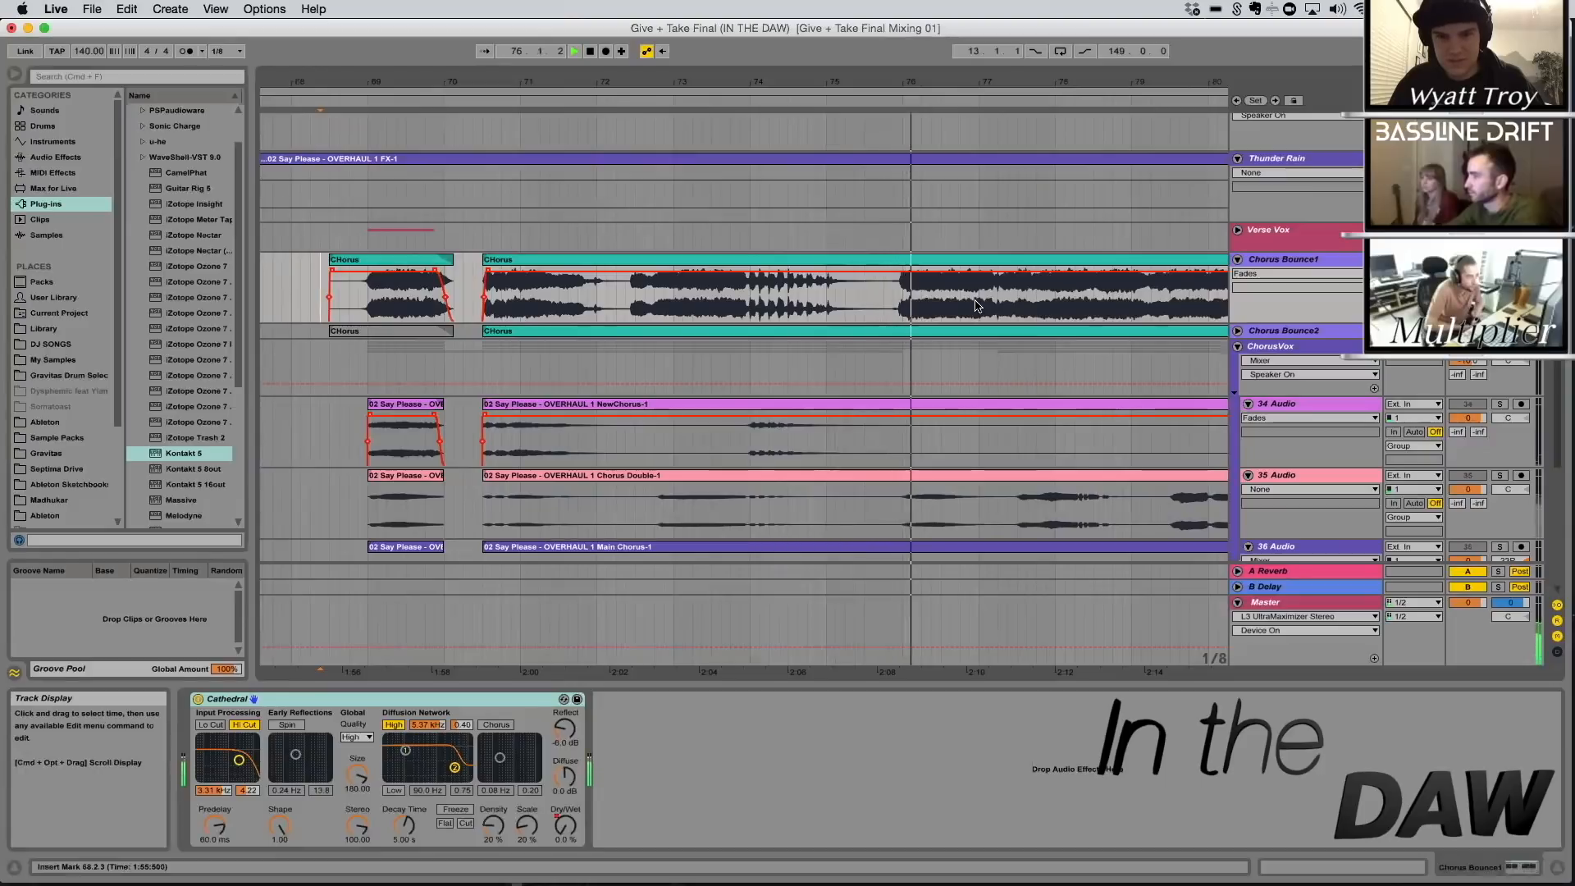
pyautogui.moveTo(1055, 86); pyautogui.dragTo(741, 85)
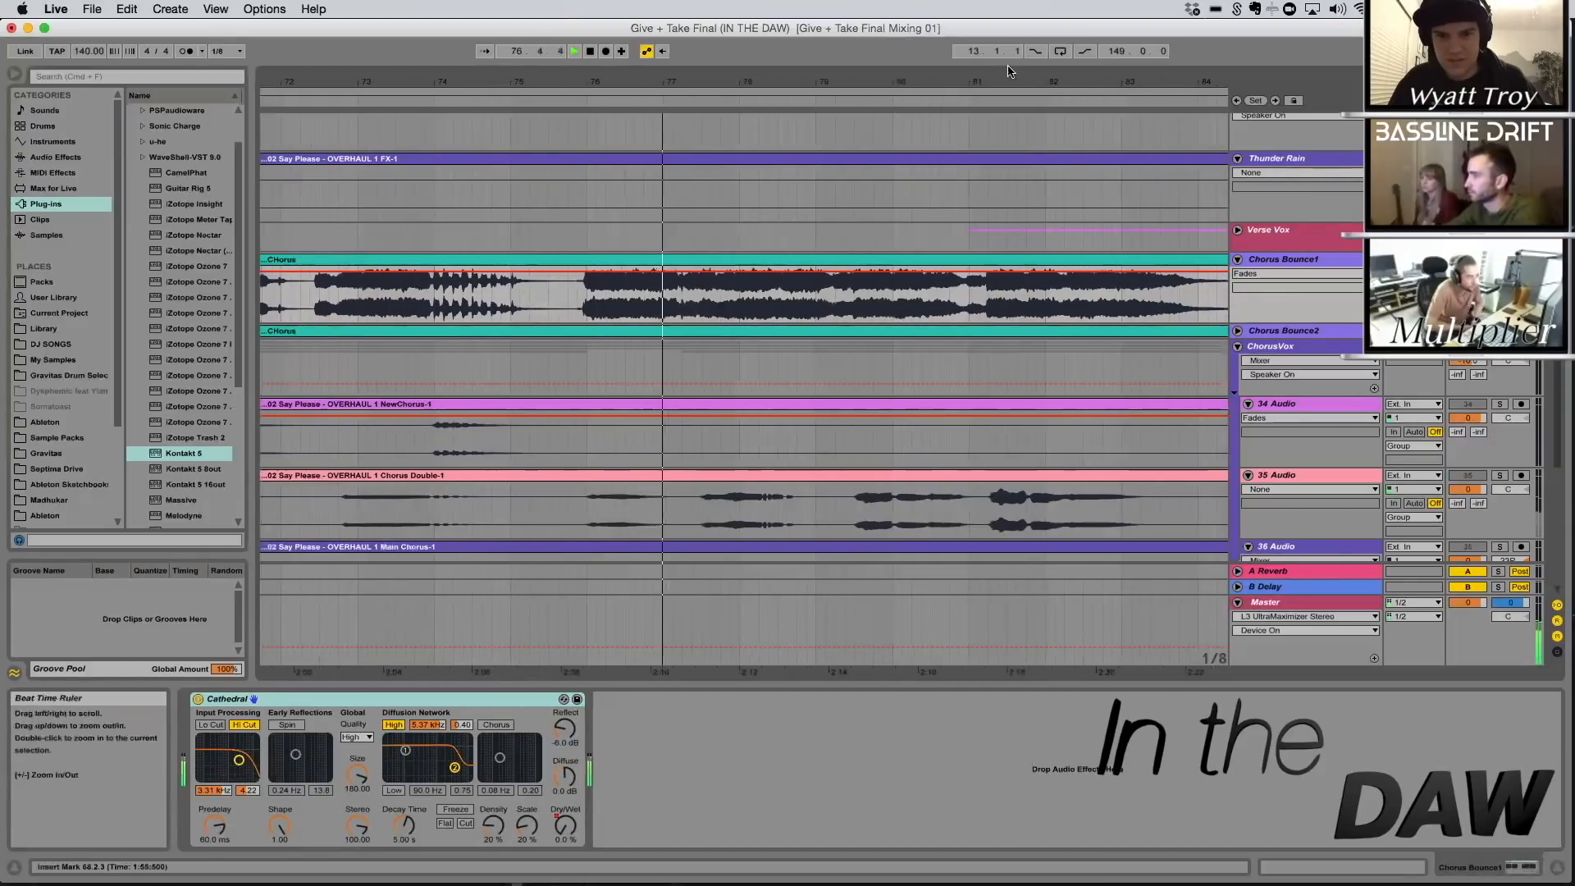
pyautogui.moveTo(1003, 85); pyautogui.dragTo(900, 49)
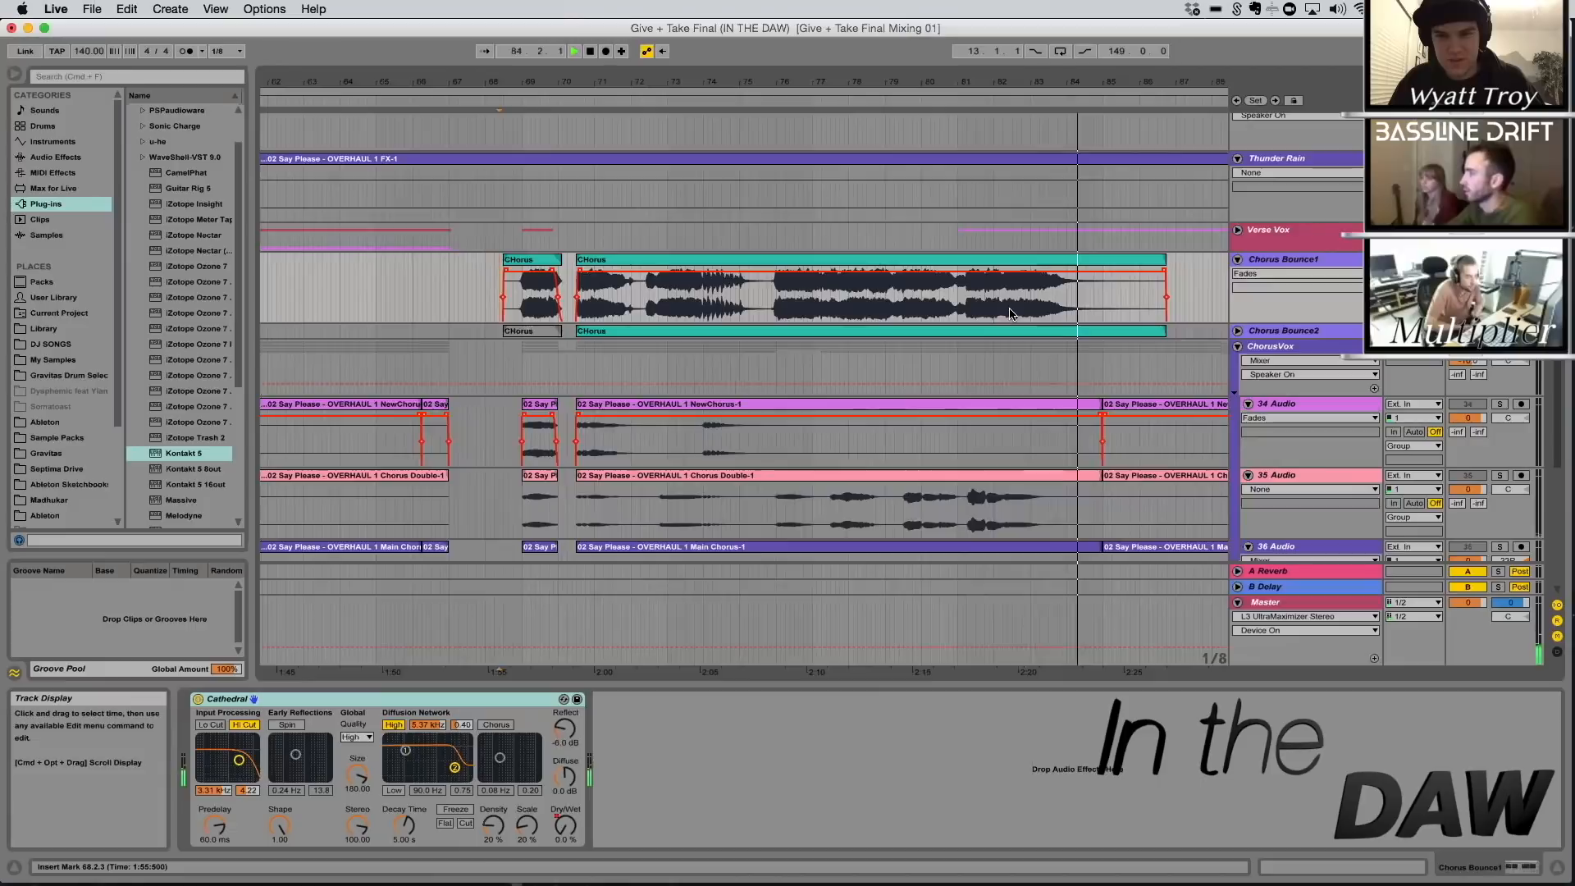
# Play the NewChorus vocal on the 34 Audio track from its short clip at bar 69
pyautogui.scroll(-5, 996, 319)
pyautogui.moveTo(610, 82); pyautogui.dragTo(683, 84)
pyautogui.click(409, 239)
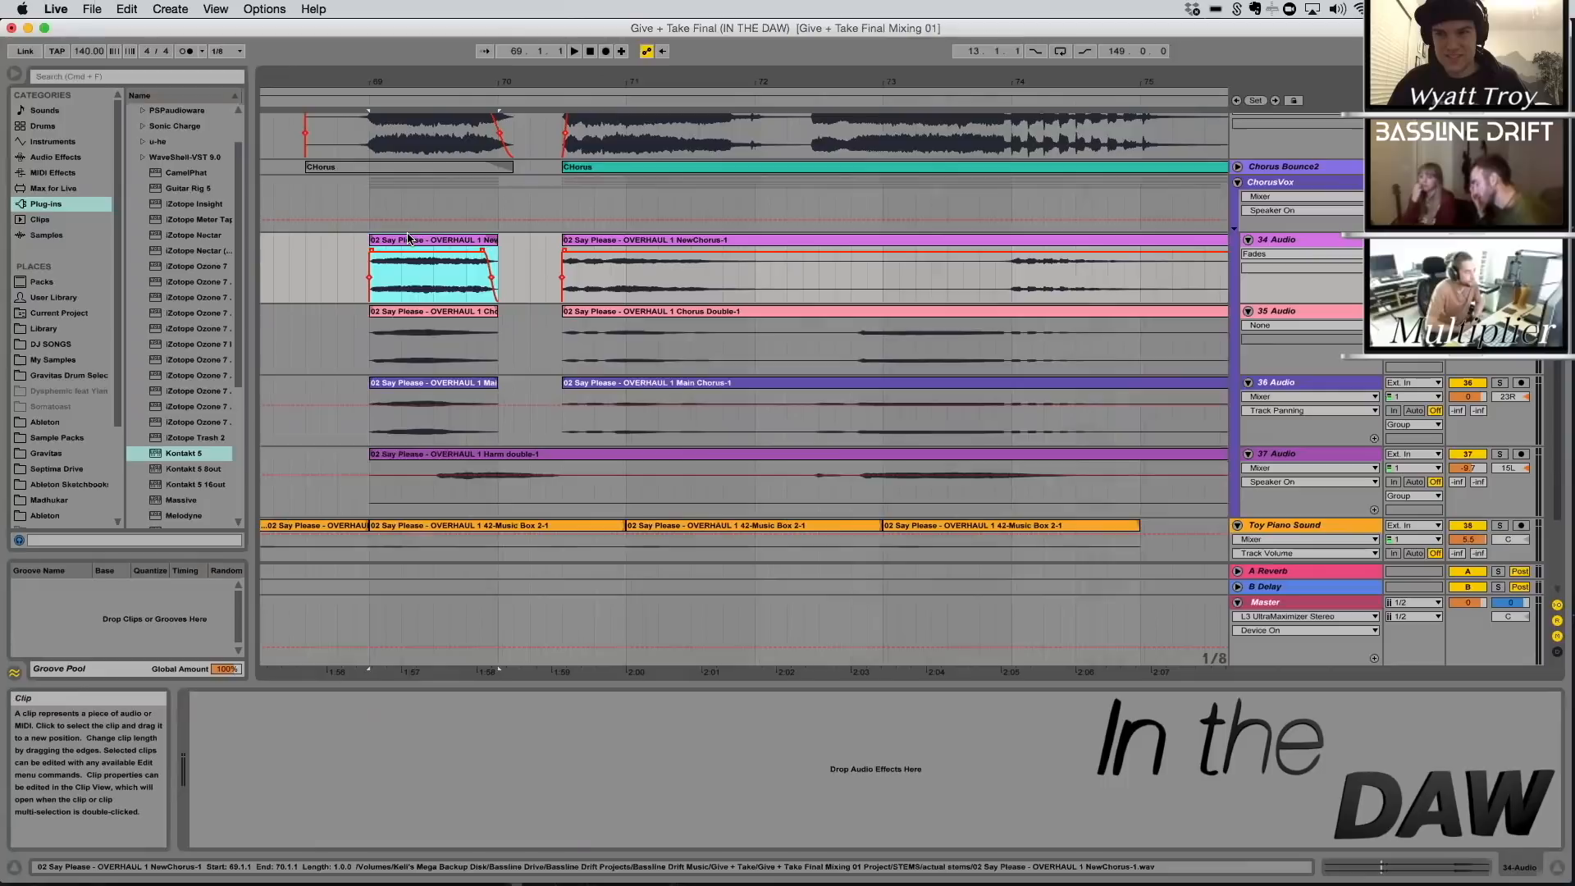
pyautogui.press('space')
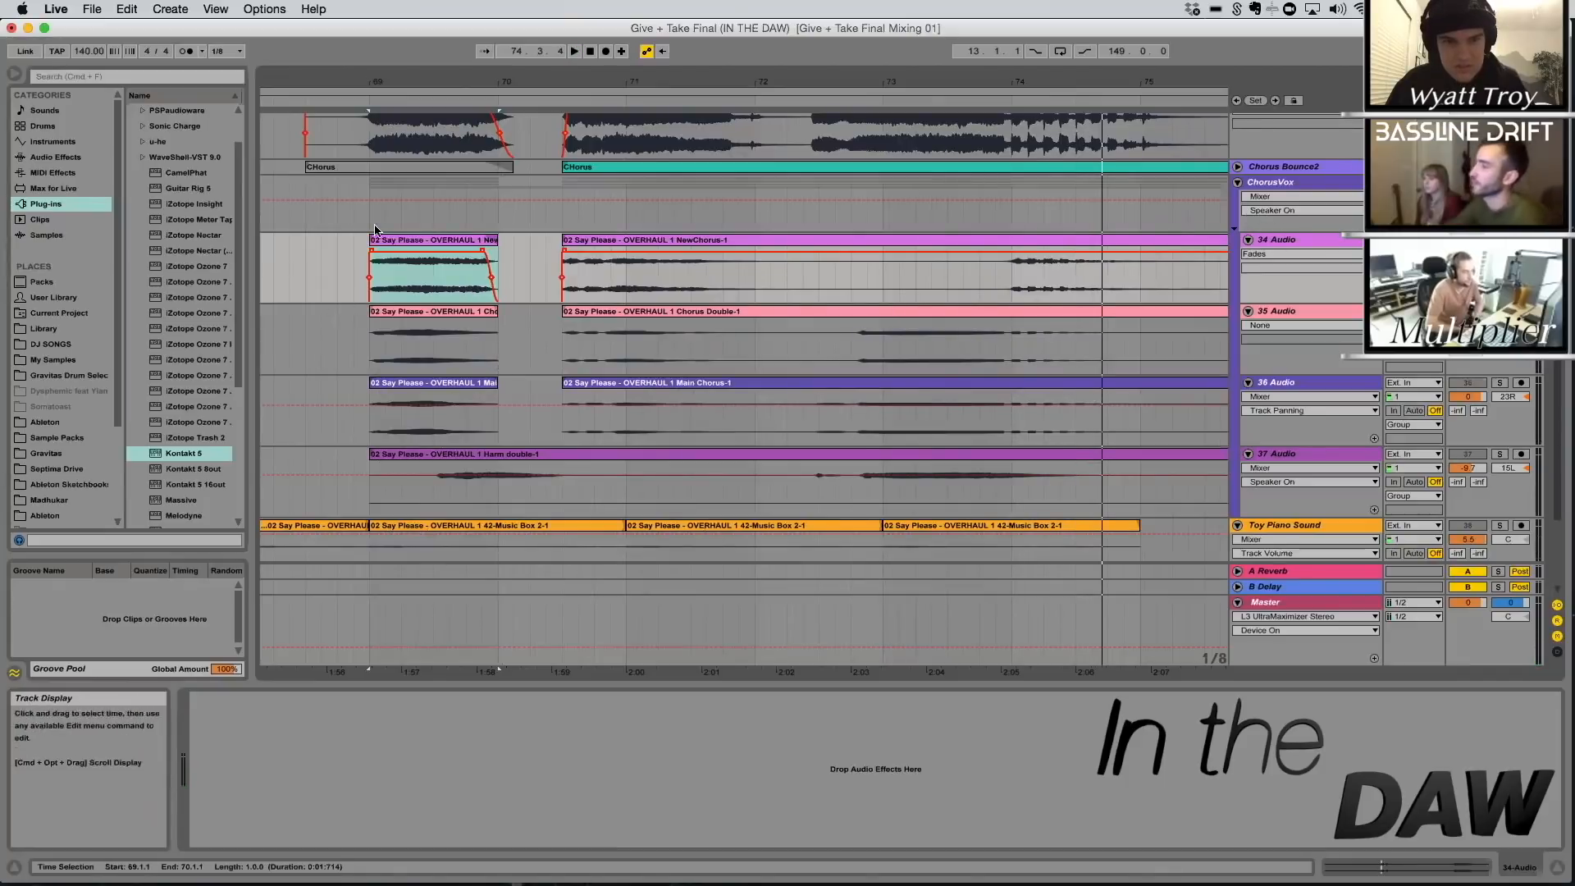
# Play the Chorus Double vocal on the 35 Audio track from its short clip at bar 69
pyautogui.click(426, 313)
pyautogui.press('space')
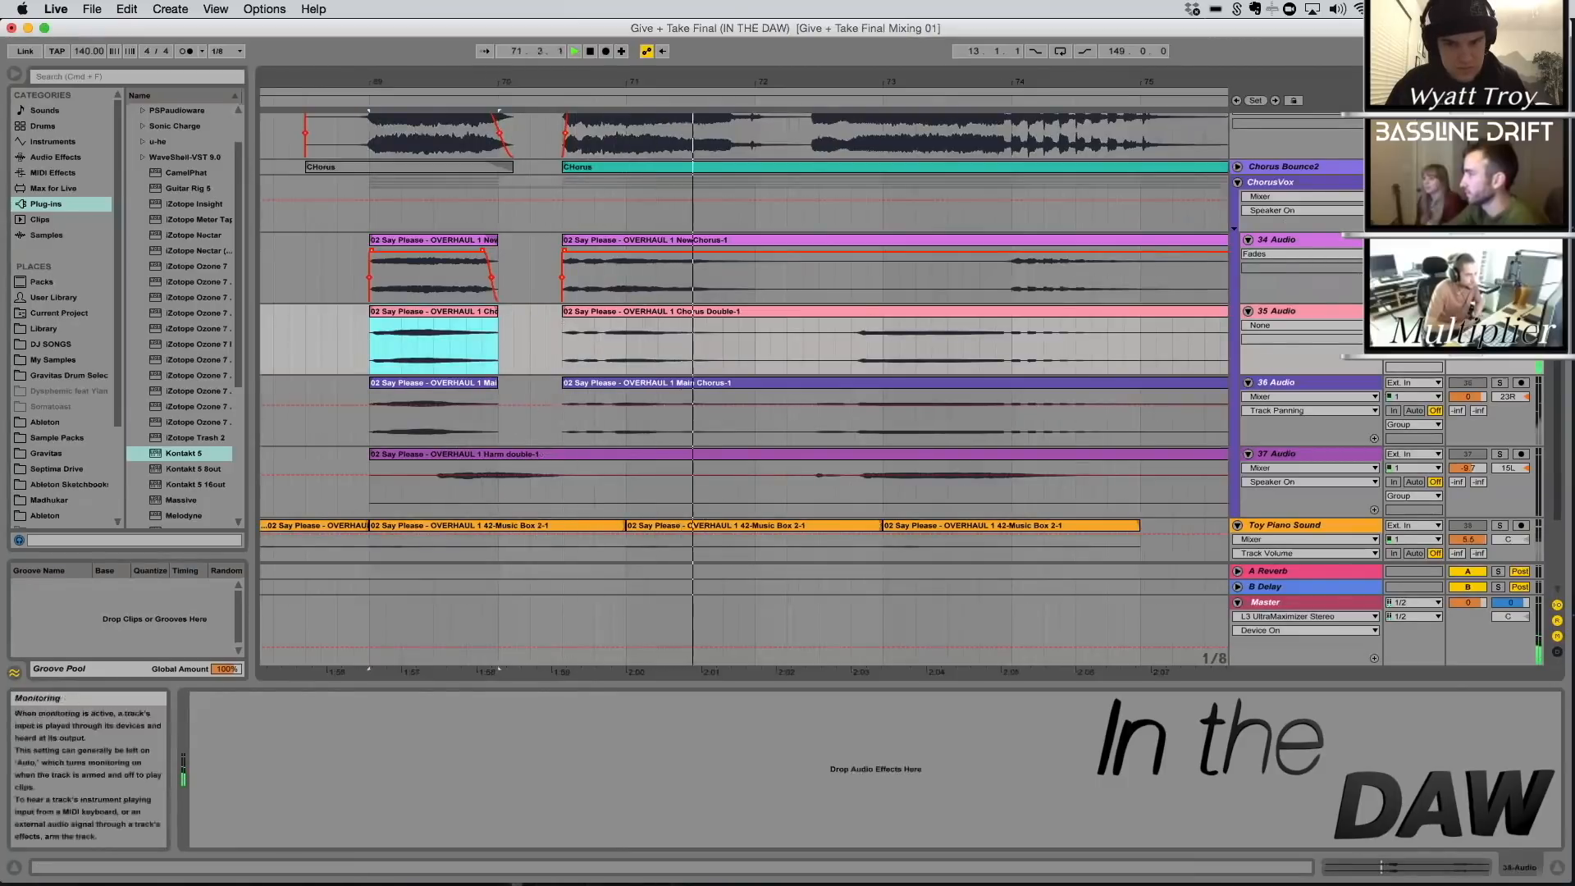
pyautogui.click(1467, 197)
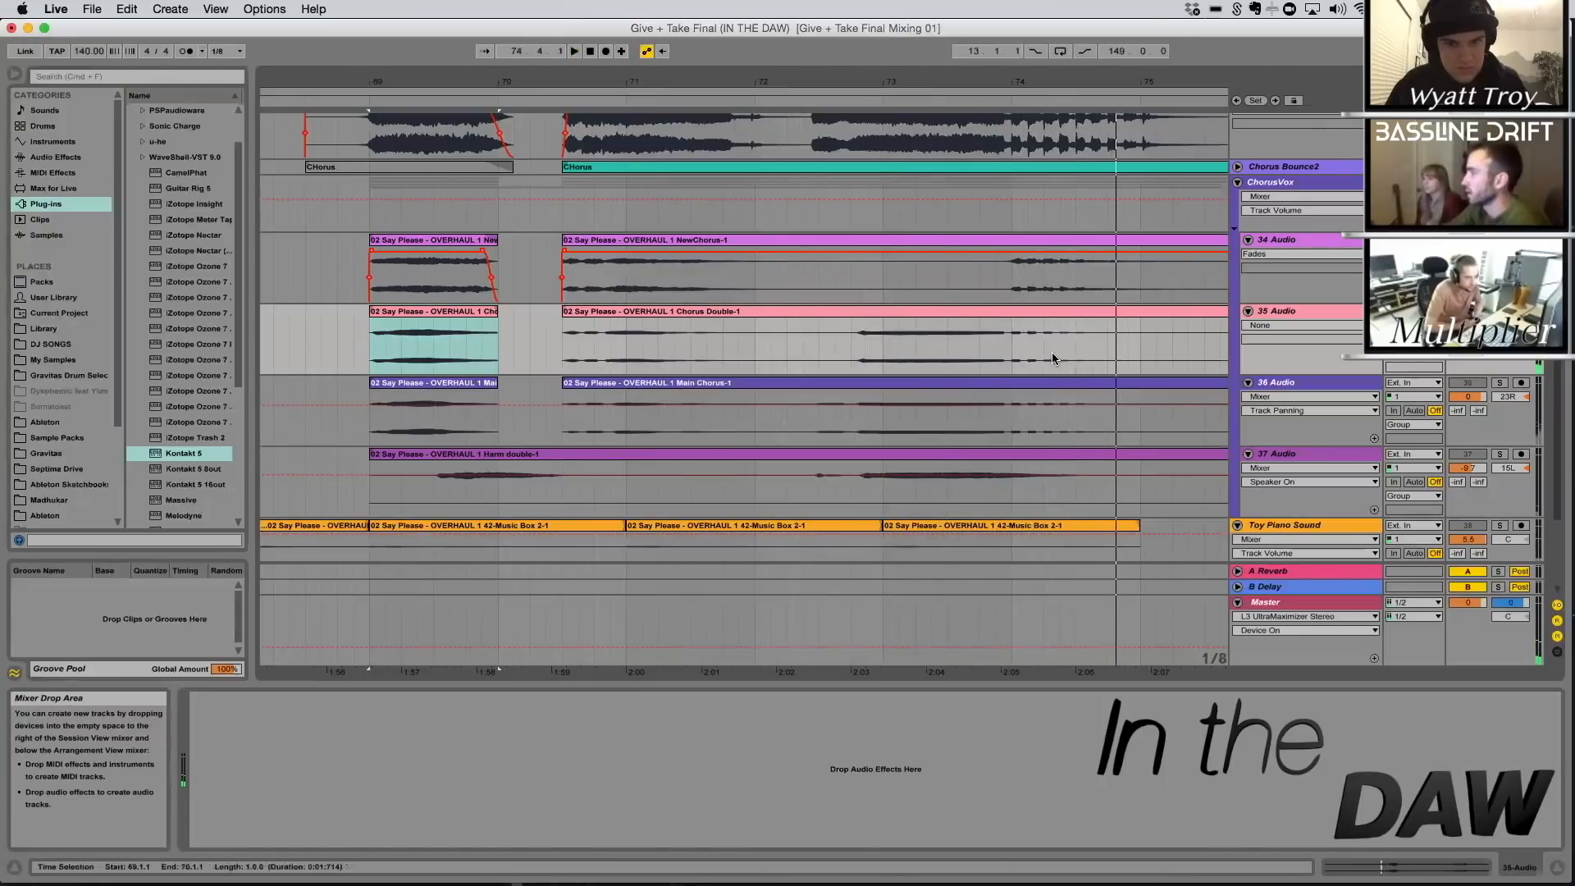
# Set the arrangement grid to 1/16 and highlight the chopped vocal section at bar 74 of the Chorus Double clip
pyautogui.moveTo(1014, 342); pyautogui.dragTo(1041, 347)
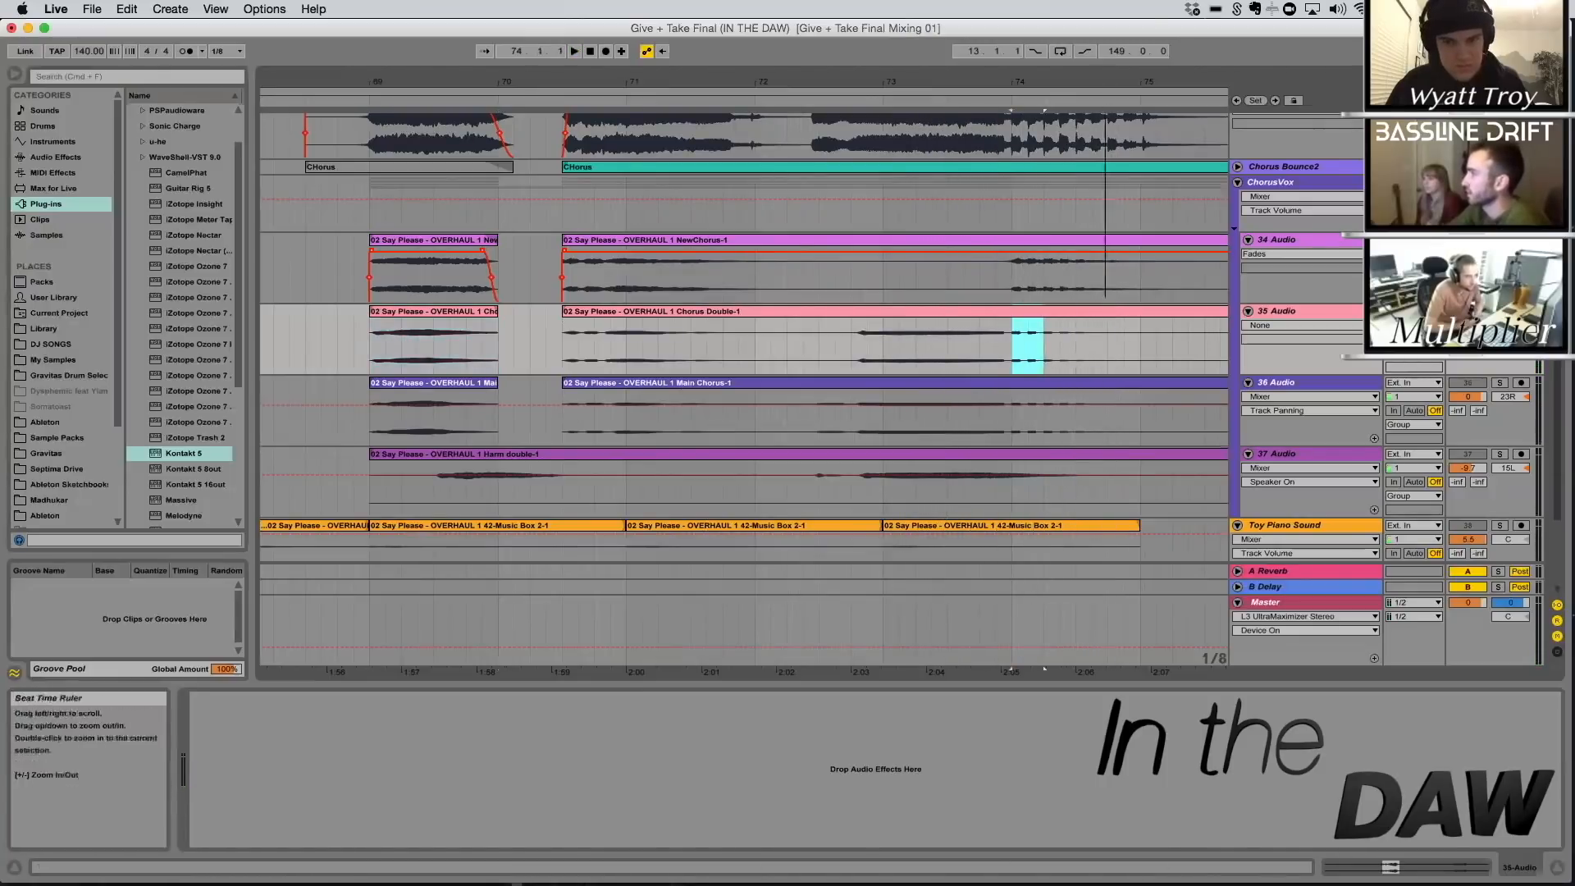
pyautogui.moveTo(1027, 83); pyautogui.dragTo(708, 156)
pyautogui.rightClick(374, 342)
pyautogui.click(486, 557)
pyautogui.moveTo(708, 333); pyautogui.dragTo(676, 358)
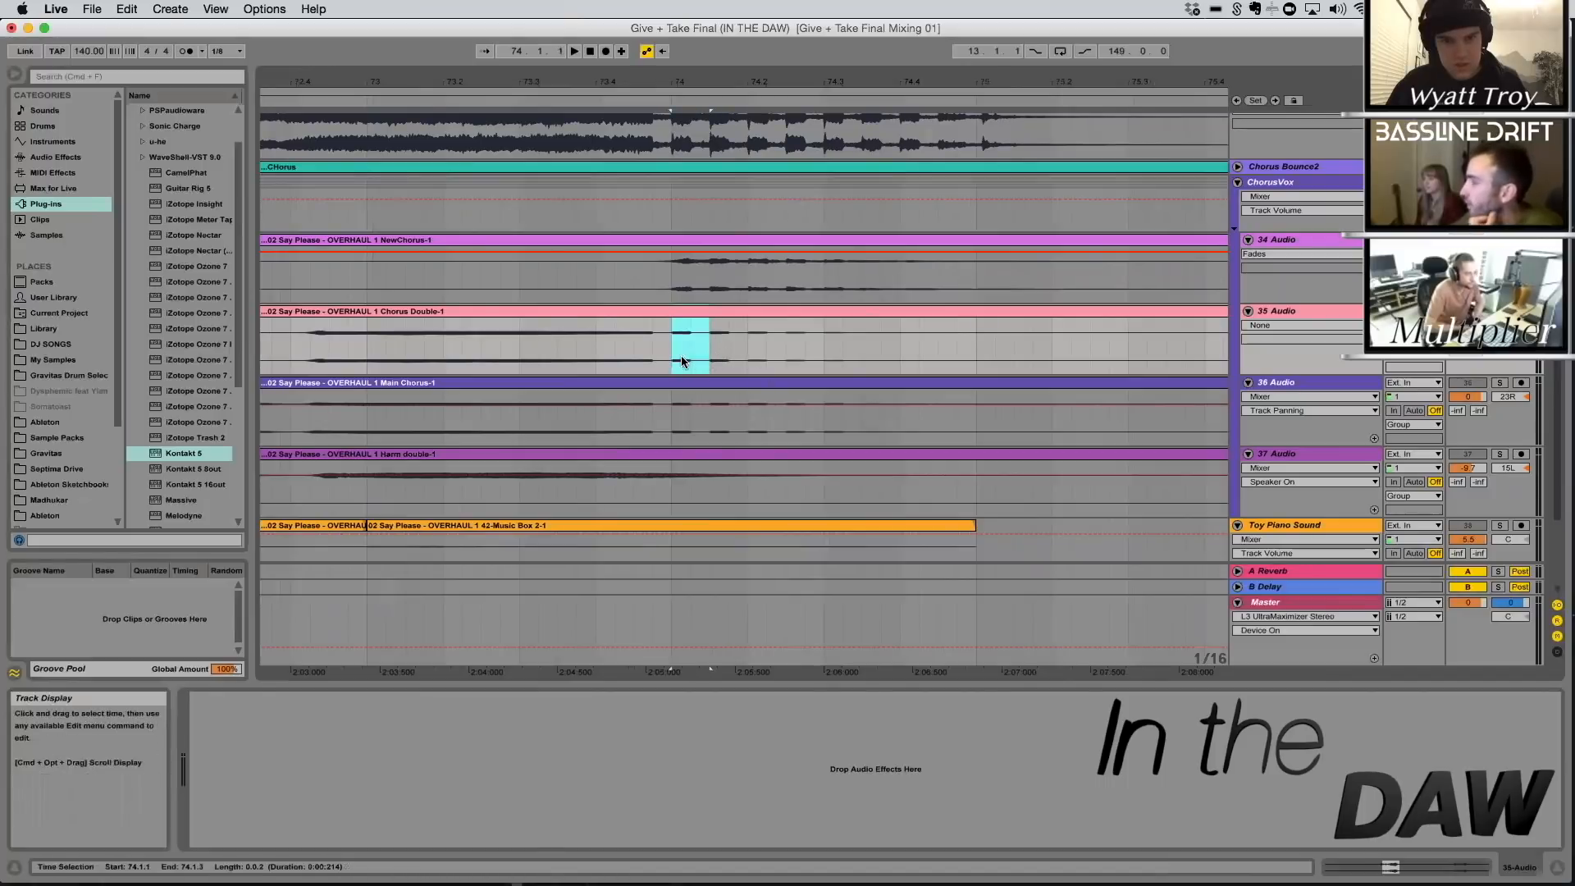
pyautogui.click(689, 356)
pyautogui.moveTo(680, 85); pyautogui.dragTo(785, 77)
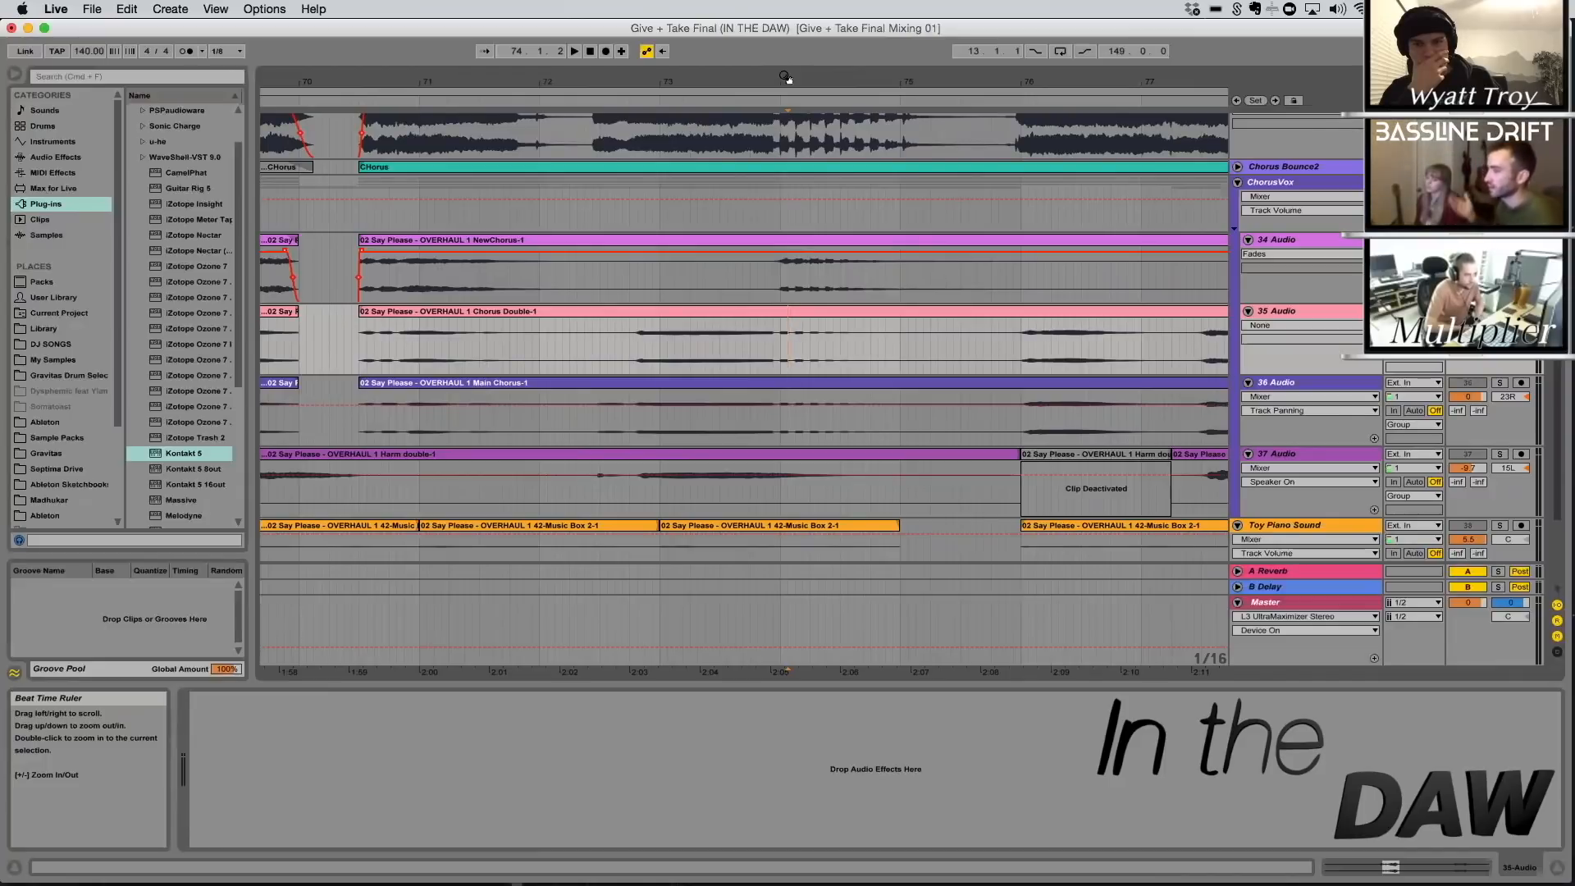
pyautogui.moveTo(782, 345); pyautogui.dragTo(856, 363)
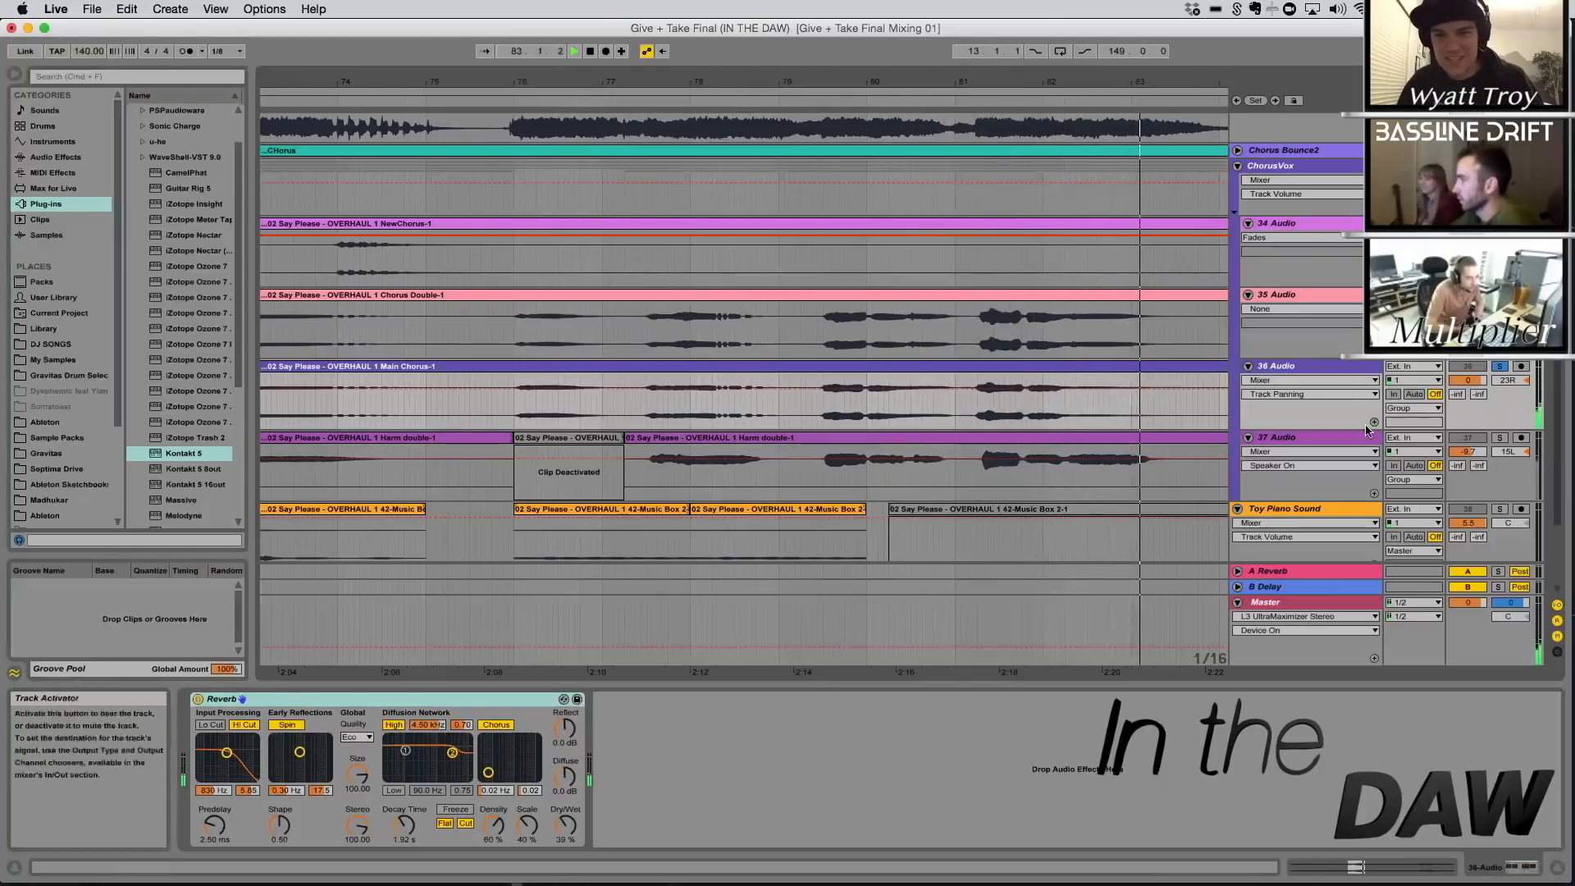
# Stop playback and highlight the Main Chorus vocal phrases at 81.4.2 to 84.2.2 and 77.3.1 to 78.2.2 on 36 Audio
pyautogui.press('space')
pyautogui.moveTo(1176, 79); pyautogui.dragTo(934, 79)
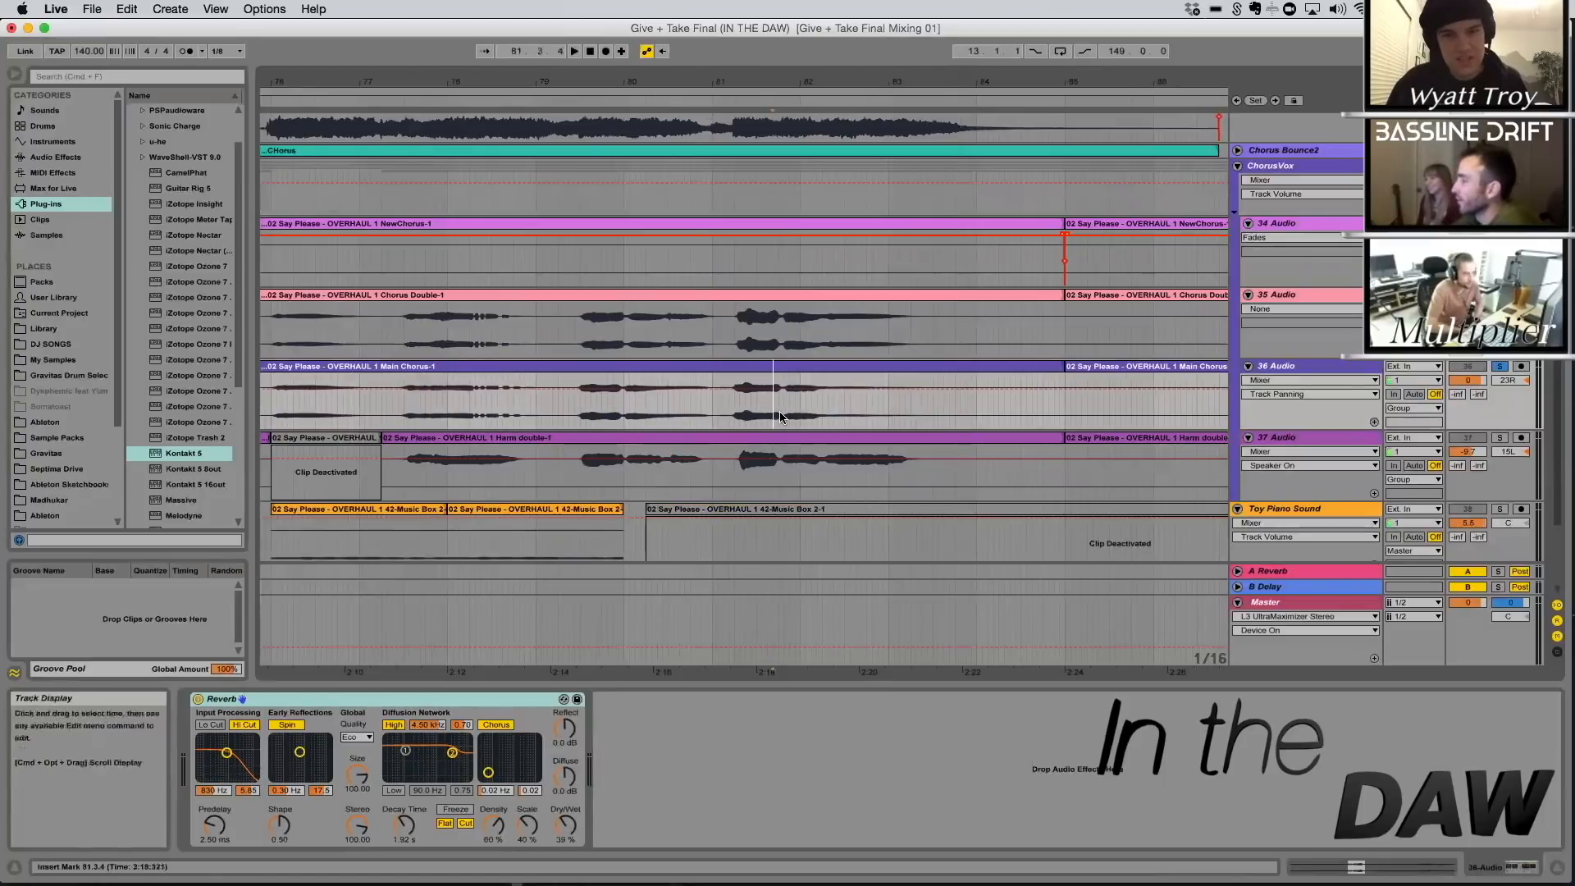
pyautogui.moveTo(784, 411); pyautogui.dragTo(1003, 413)
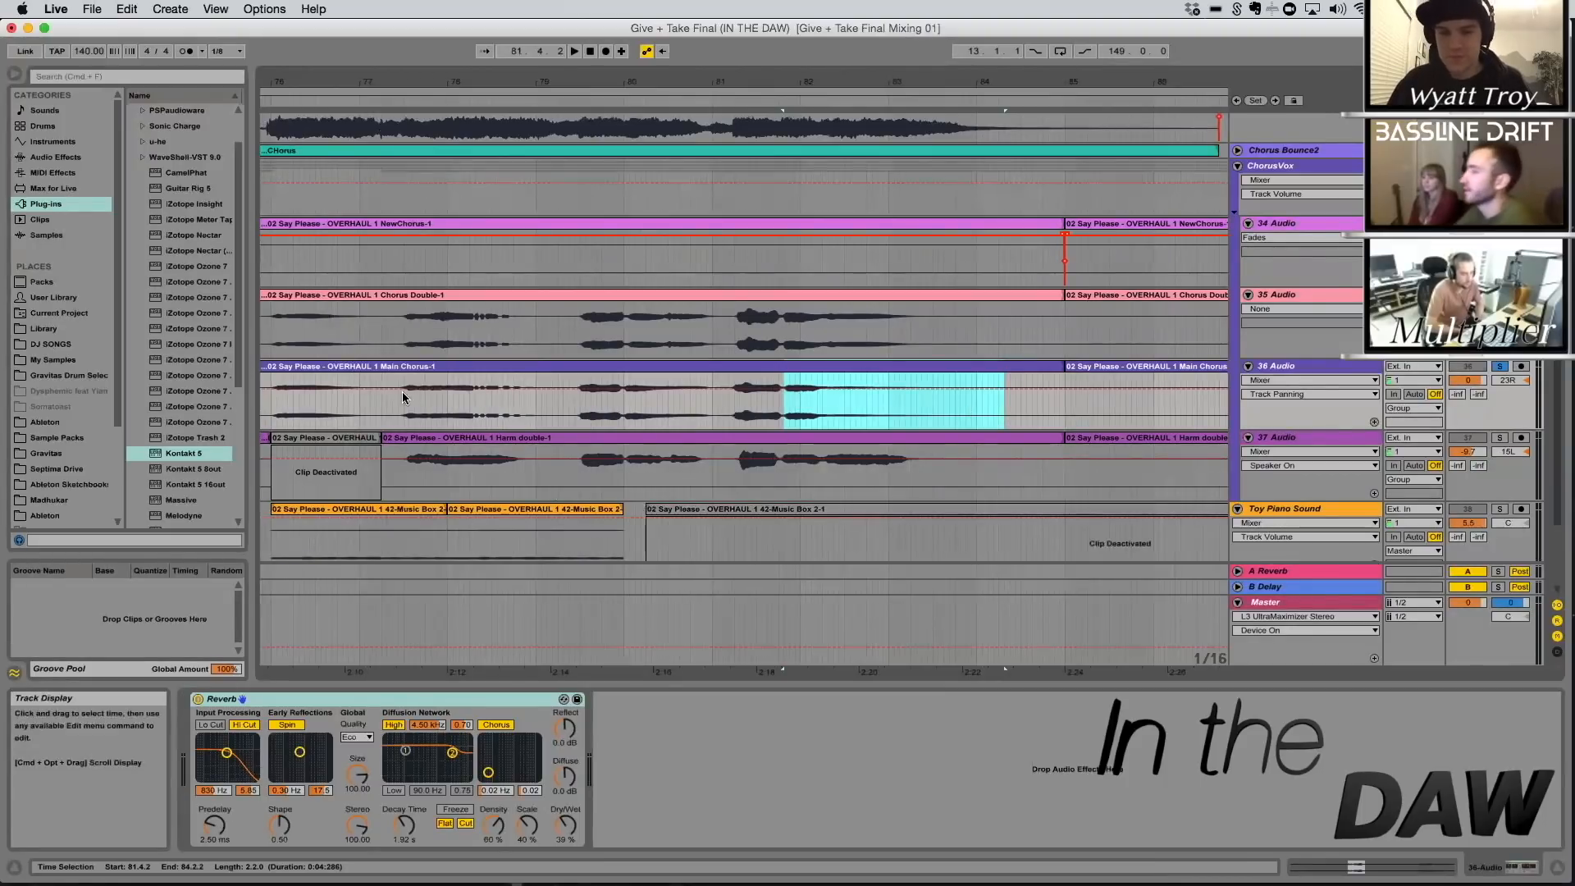
pyautogui.moveTo(464, 83); pyautogui.dragTo(465, 168)
pyautogui.moveTo(306, 417); pyautogui.dragTo(482, 415)
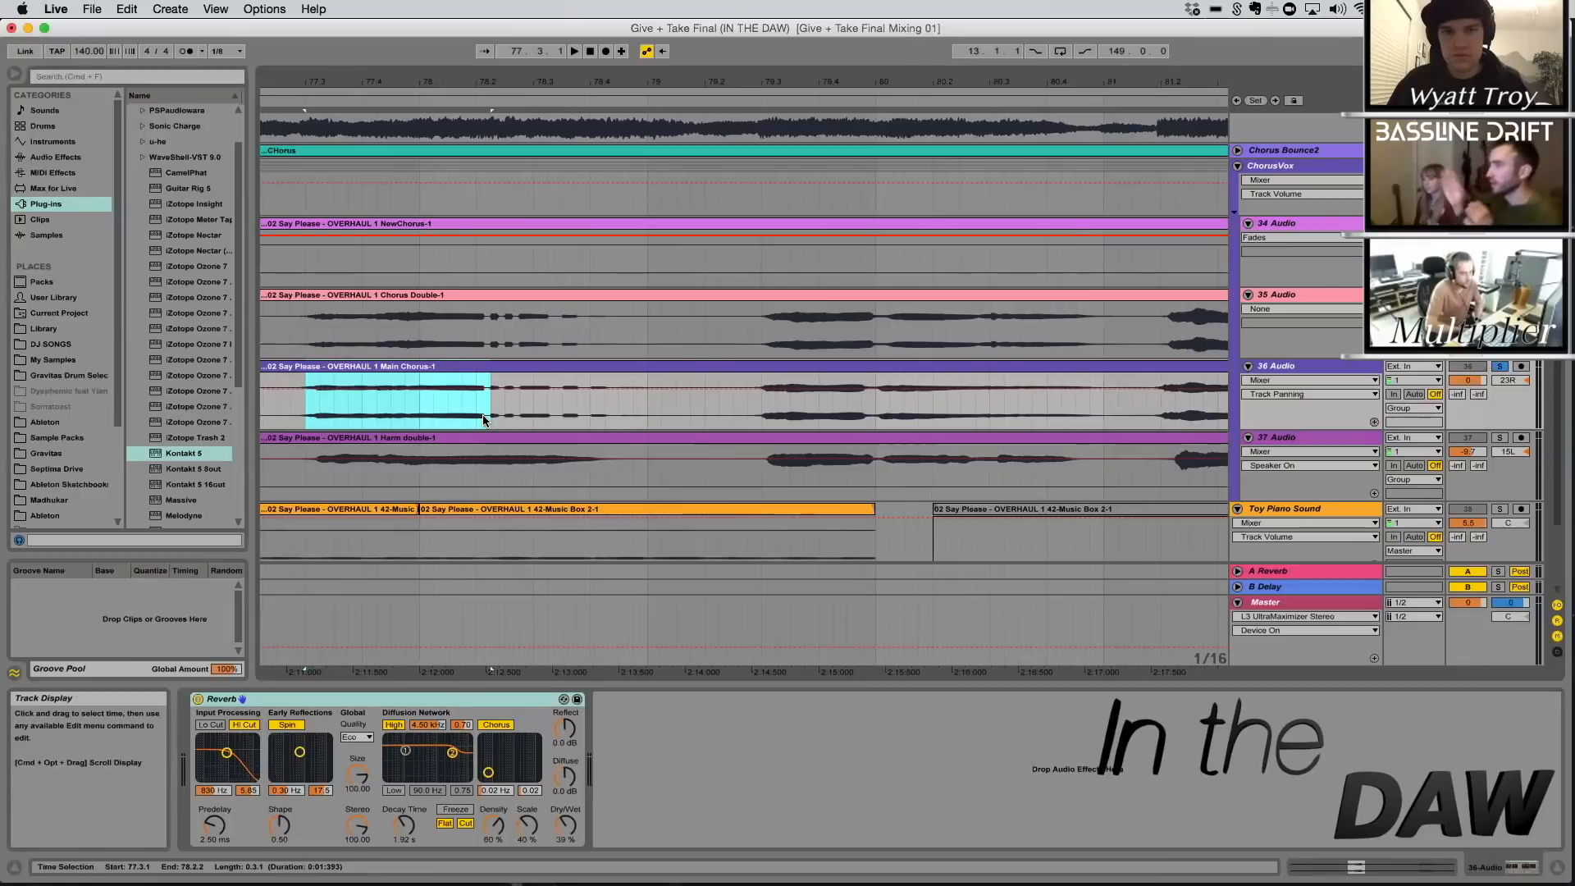
# Play the Harm double vocal on the 37 Audio track from 69.3.3
pyautogui.moveTo(432, 83); pyautogui.dragTo(730, 59)
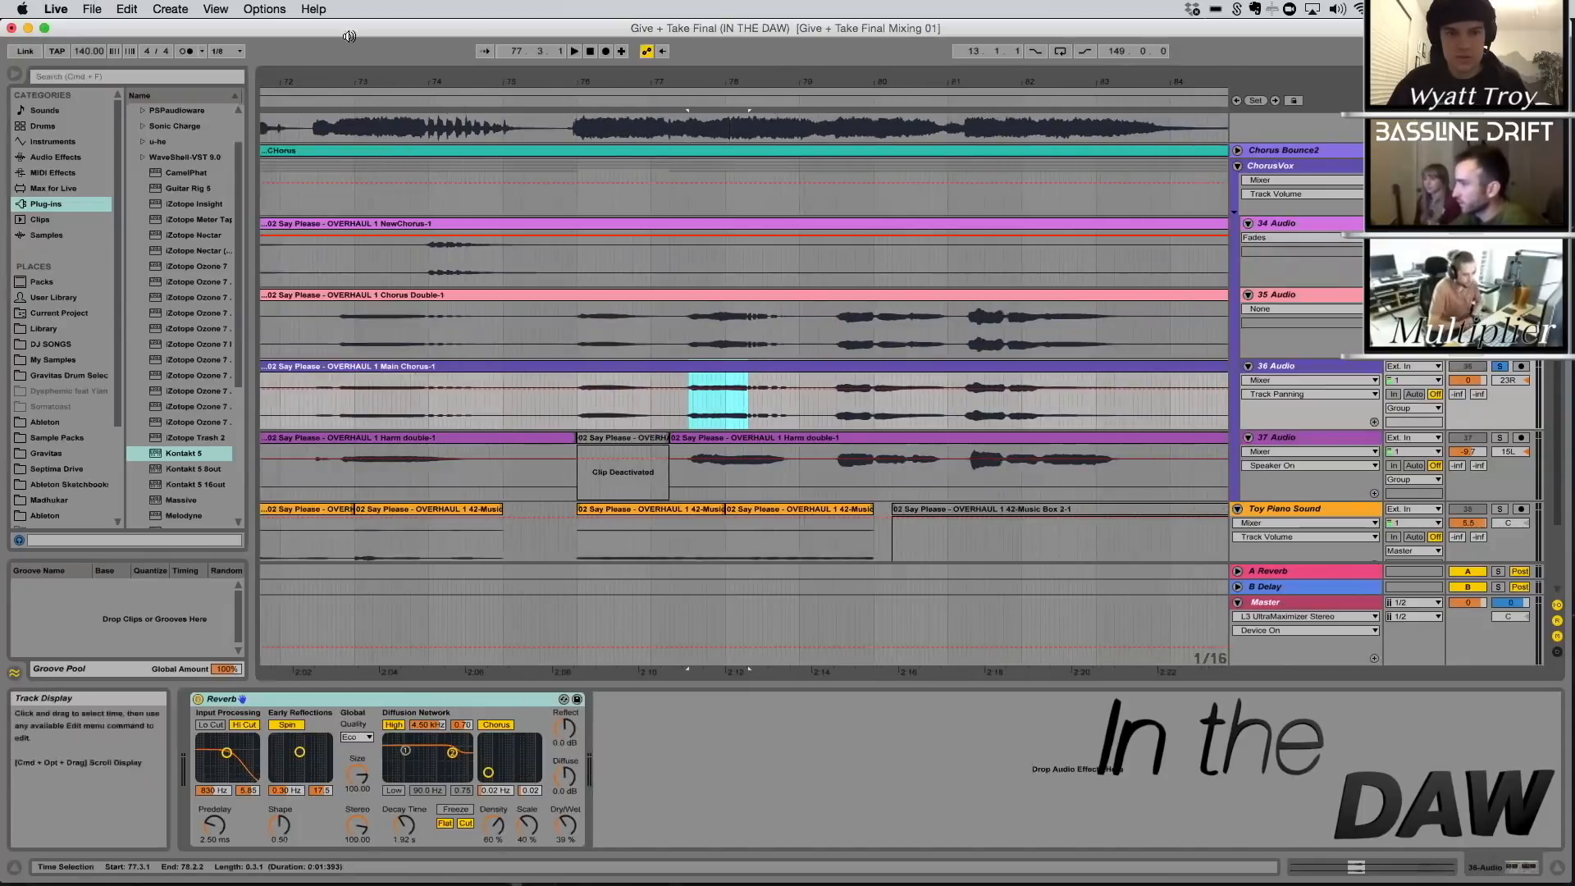
pyautogui.hscroll(-5, 495, 325)
pyautogui.moveTo(493, 86); pyautogui.dragTo(645, 84)
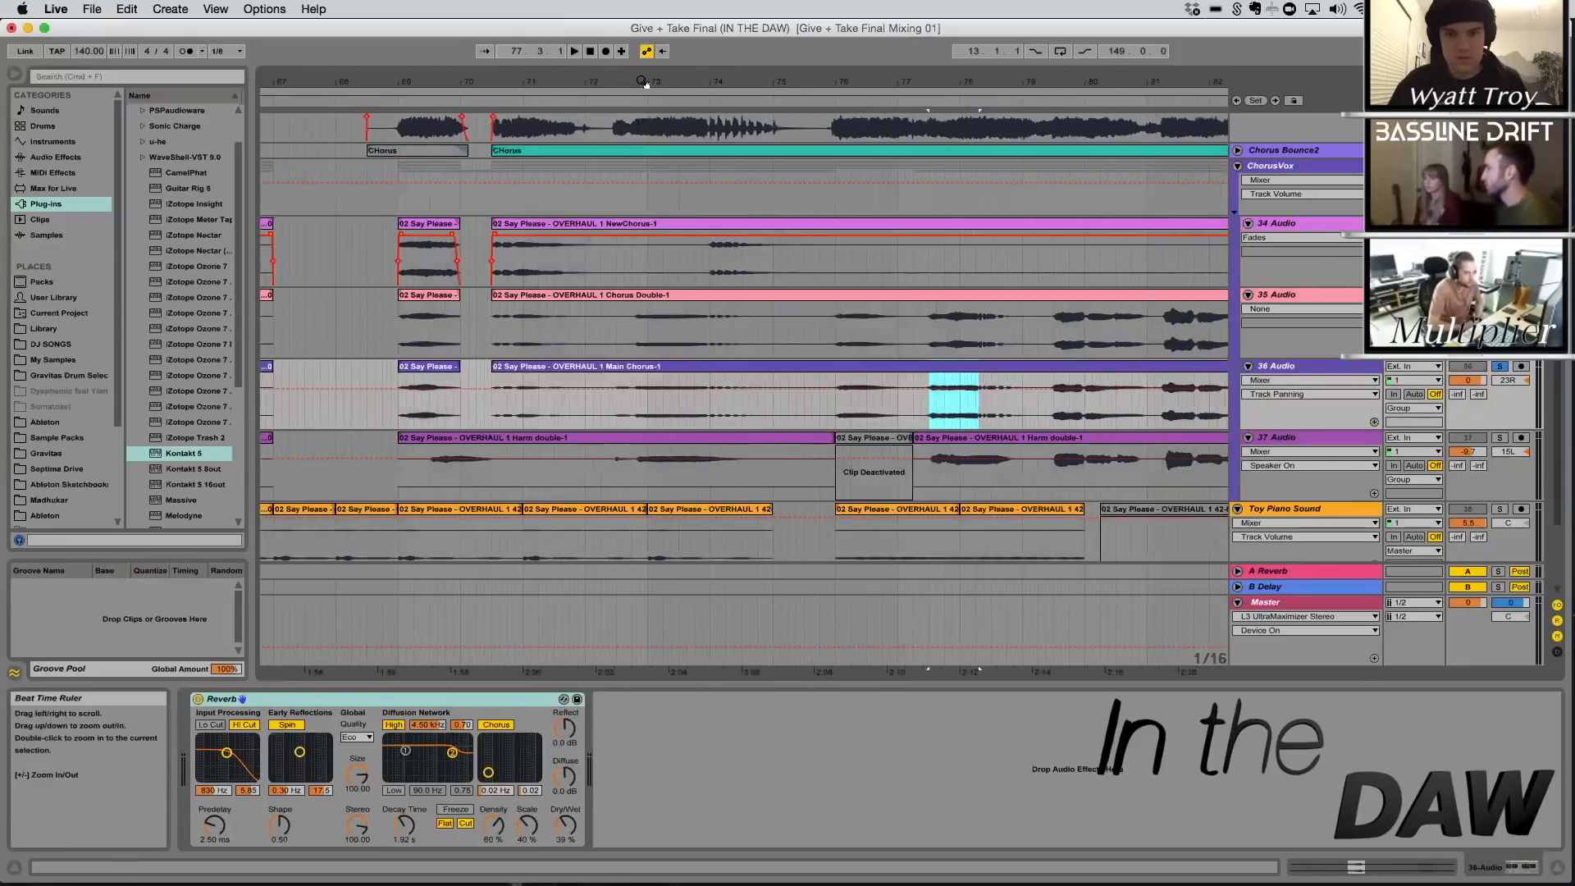
pyautogui.click(434, 481)
pyautogui.press('space')
pyautogui.scroll(-2, 617, 474)
pyautogui.scroll(2, 618, 478)
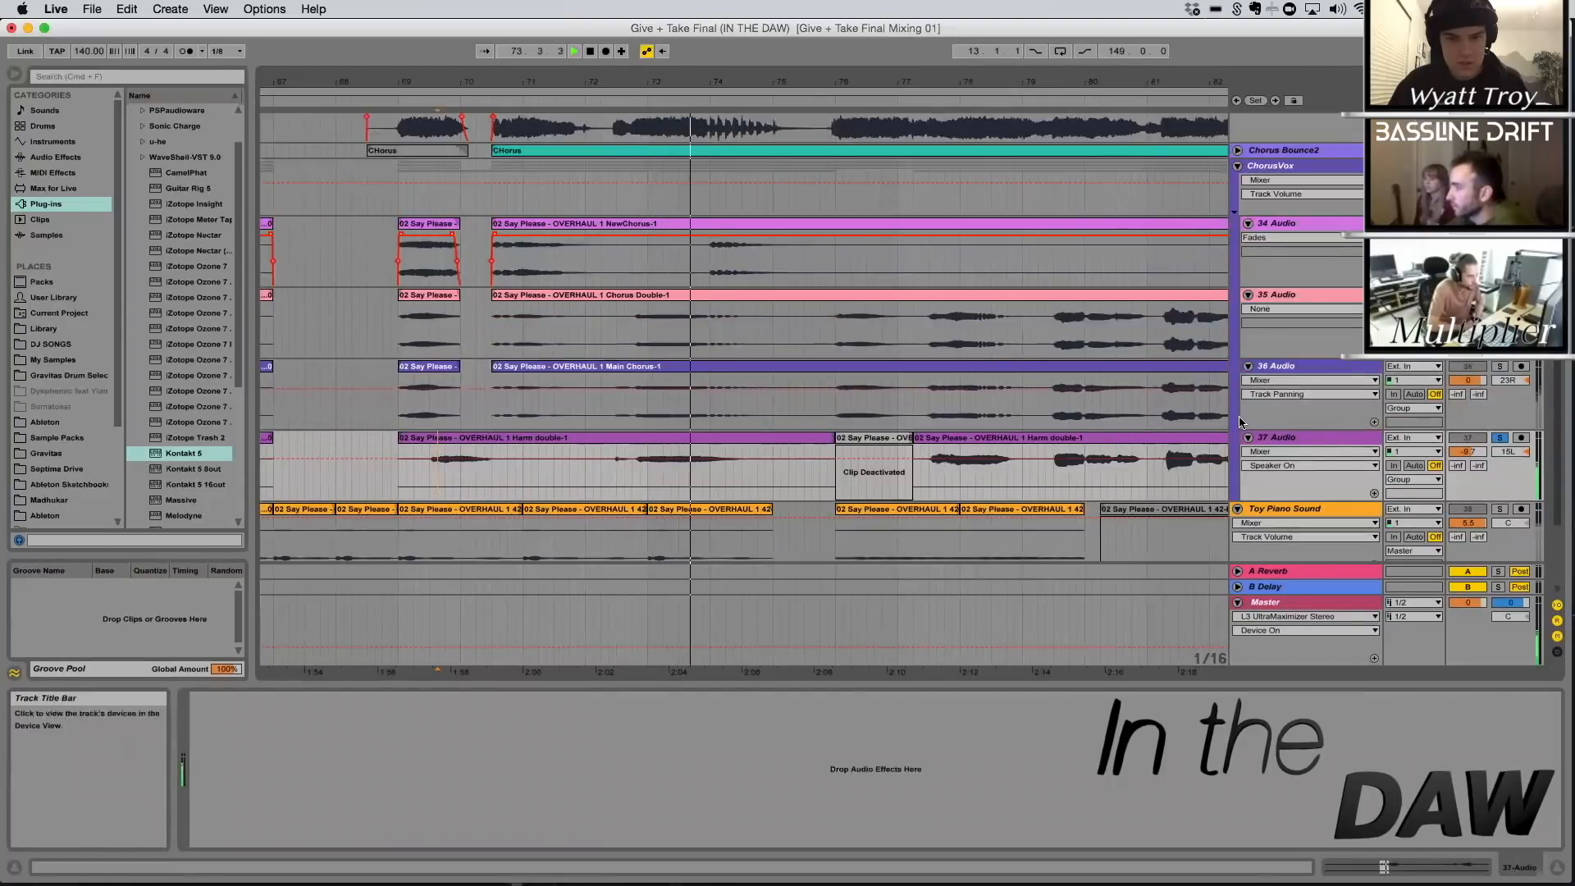
# Solo the Main Chorus track as well and listen to the layered chorus vocals together through bar 80
pyautogui.keyDown('super'); pyautogui.click(1499, 367); pyautogui.keyUp('super')
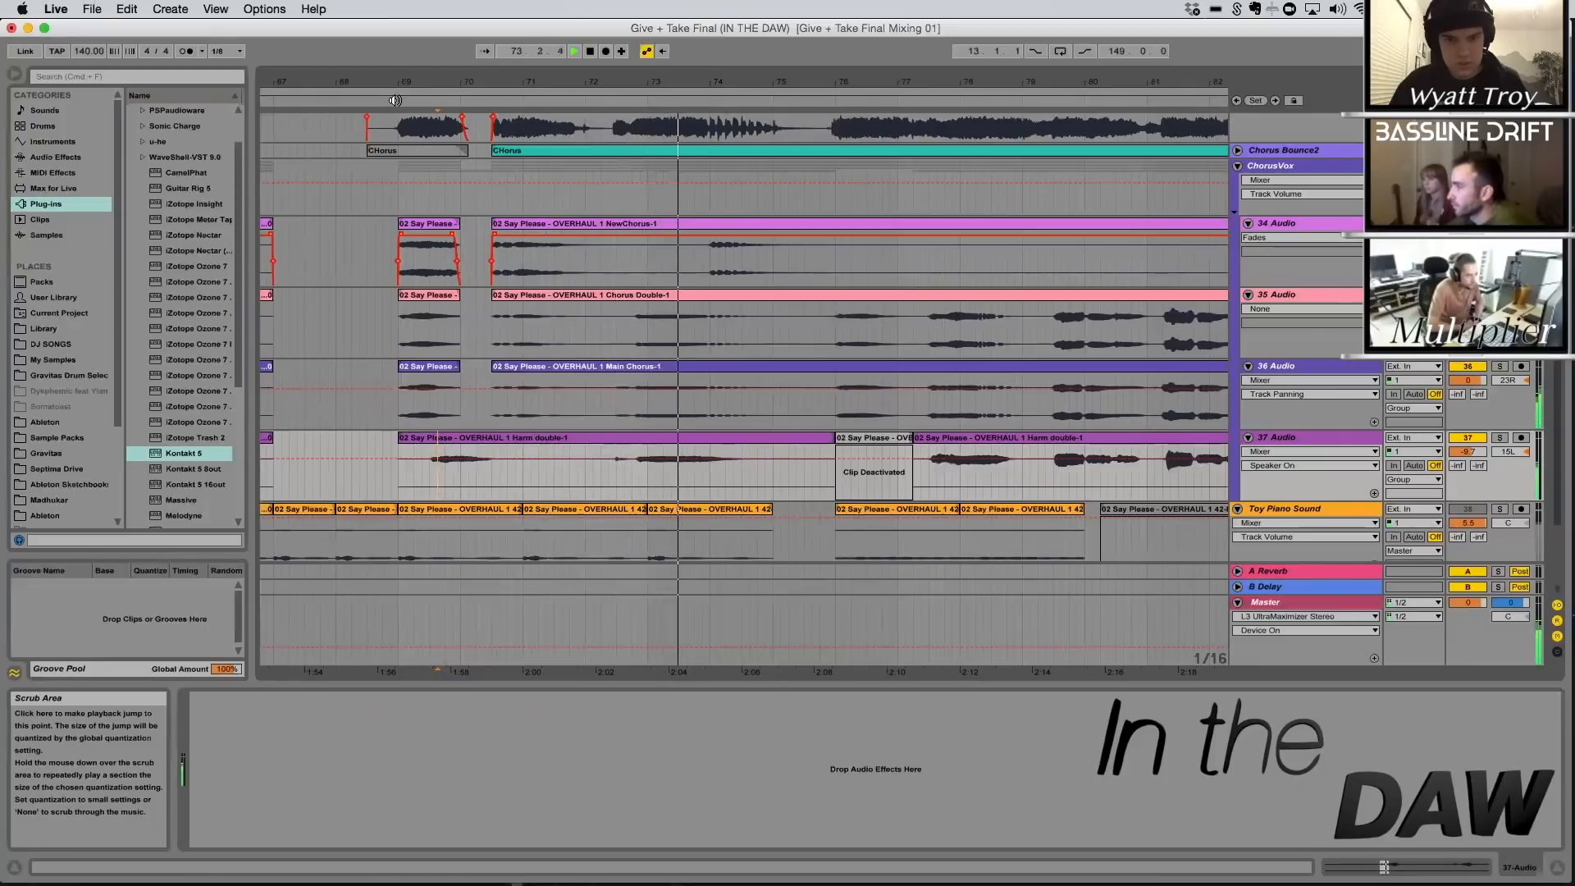
pyautogui.scroll(5, 799, 327)
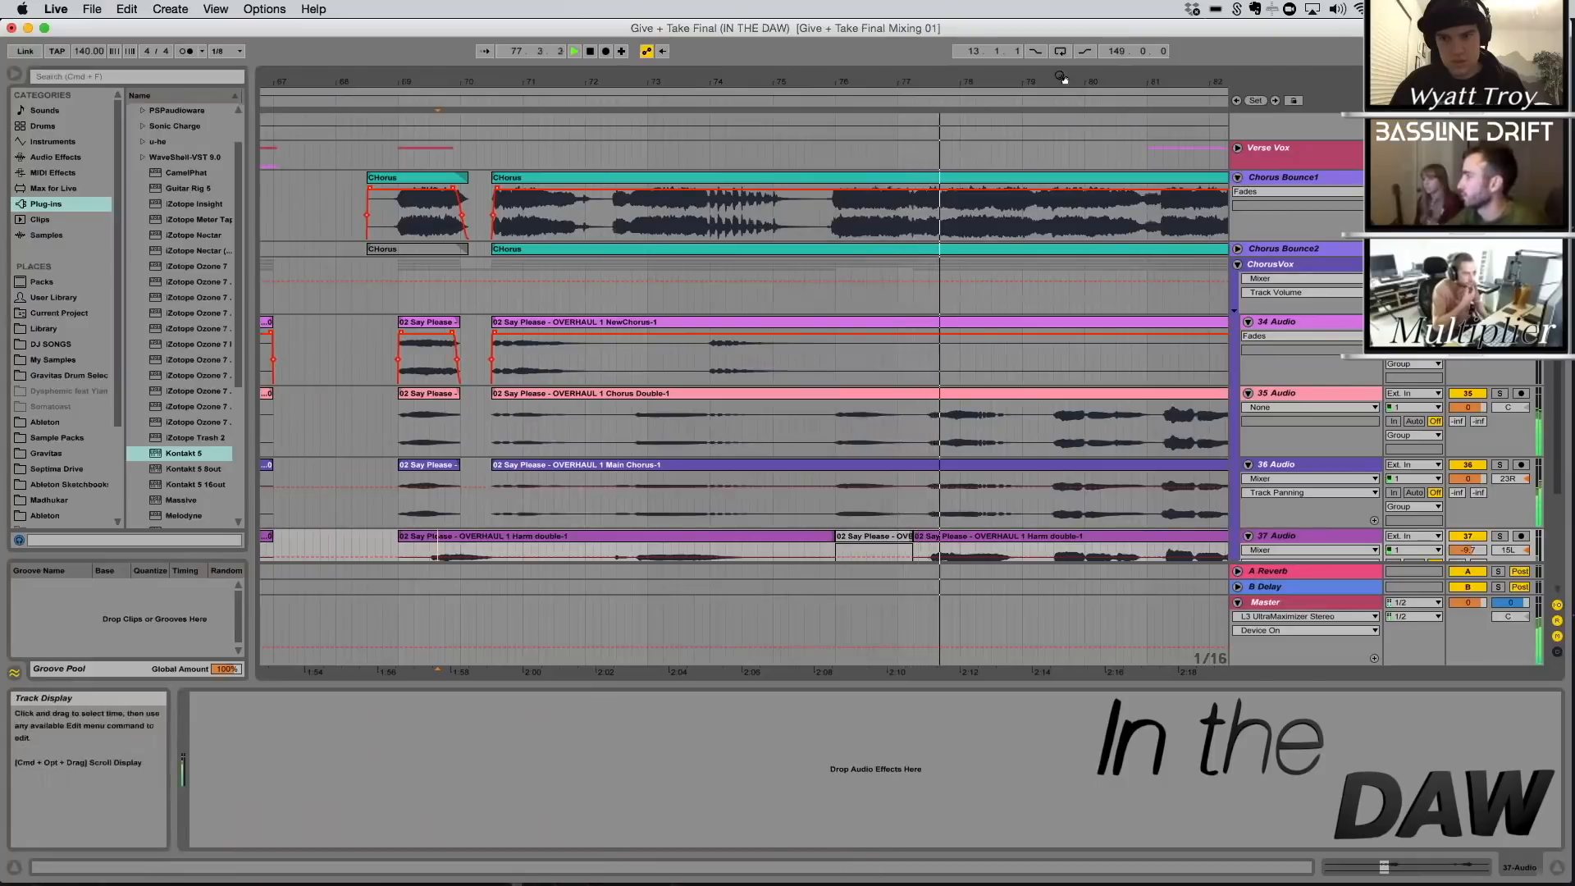
pyautogui.moveTo(702, 92); pyautogui.dragTo(319, 76)
pyautogui.scroll(-3, 1032, 369)
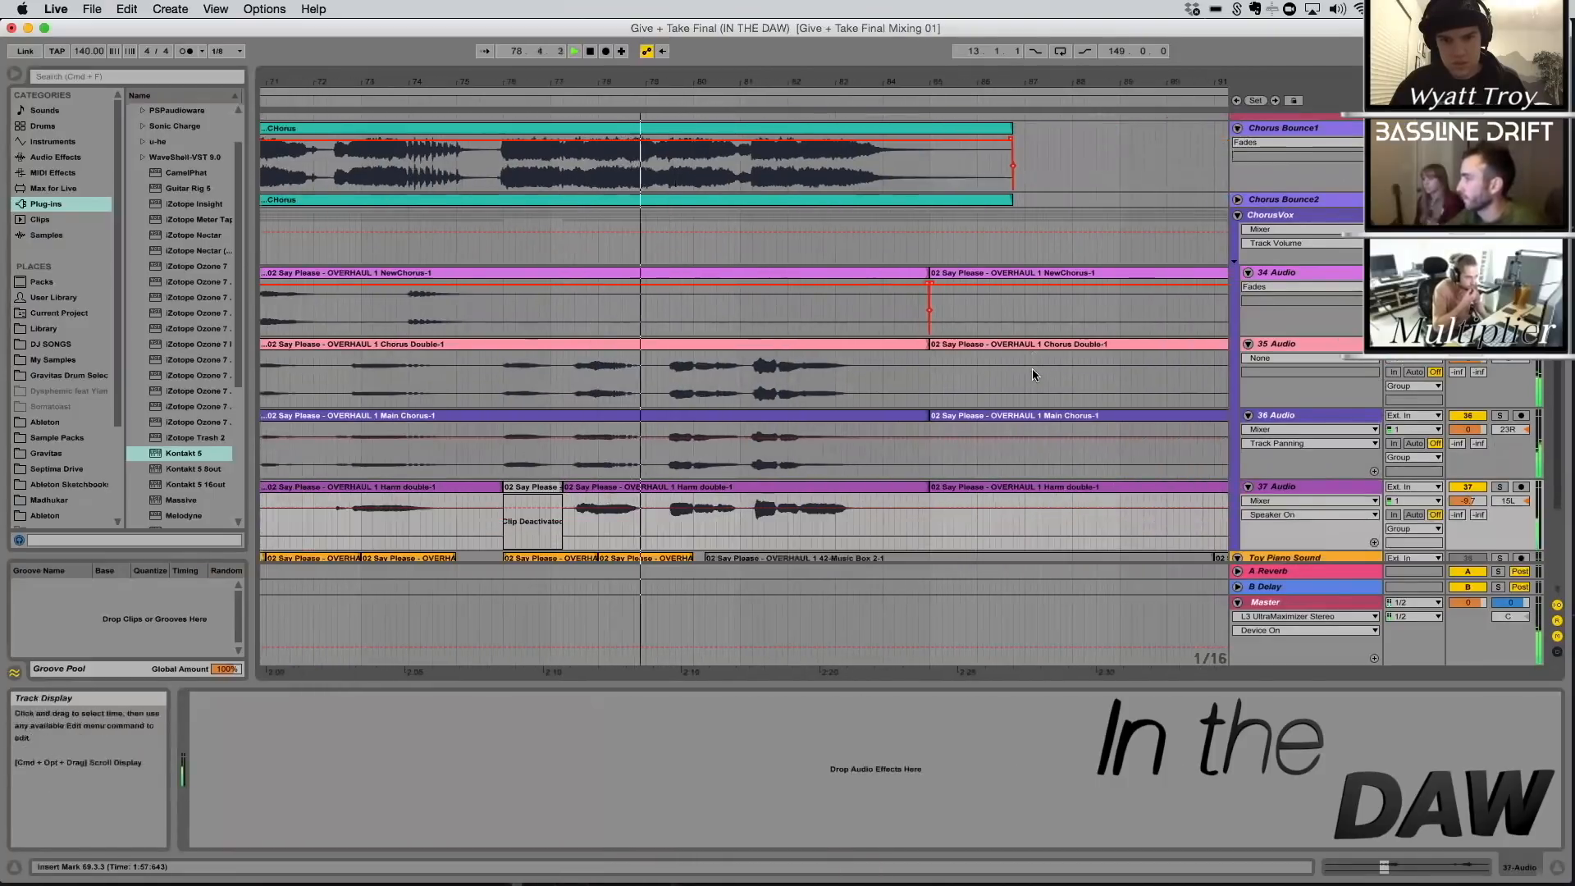
pyautogui.scroll(2, 1032, 375)
pyautogui.scroll(-2, 1032, 375)
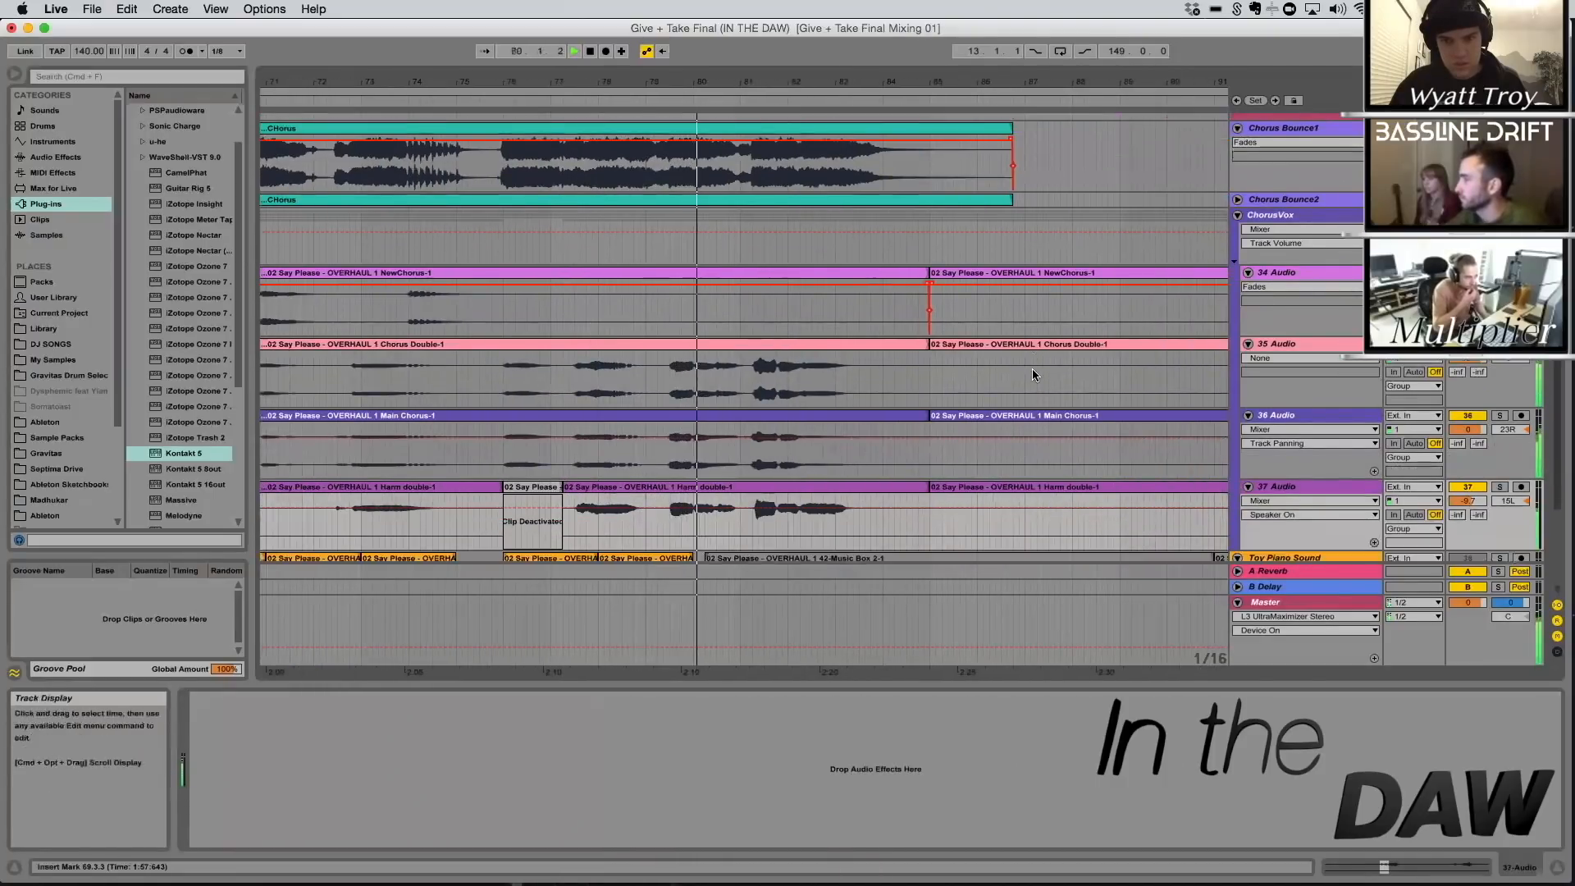
# Examine the NewChorus effects chain, opening API-2500 and CLA Vocals, through to the OTT, Cathedral and Church devices
pyautogui.scroll(-1, 1032, 368)
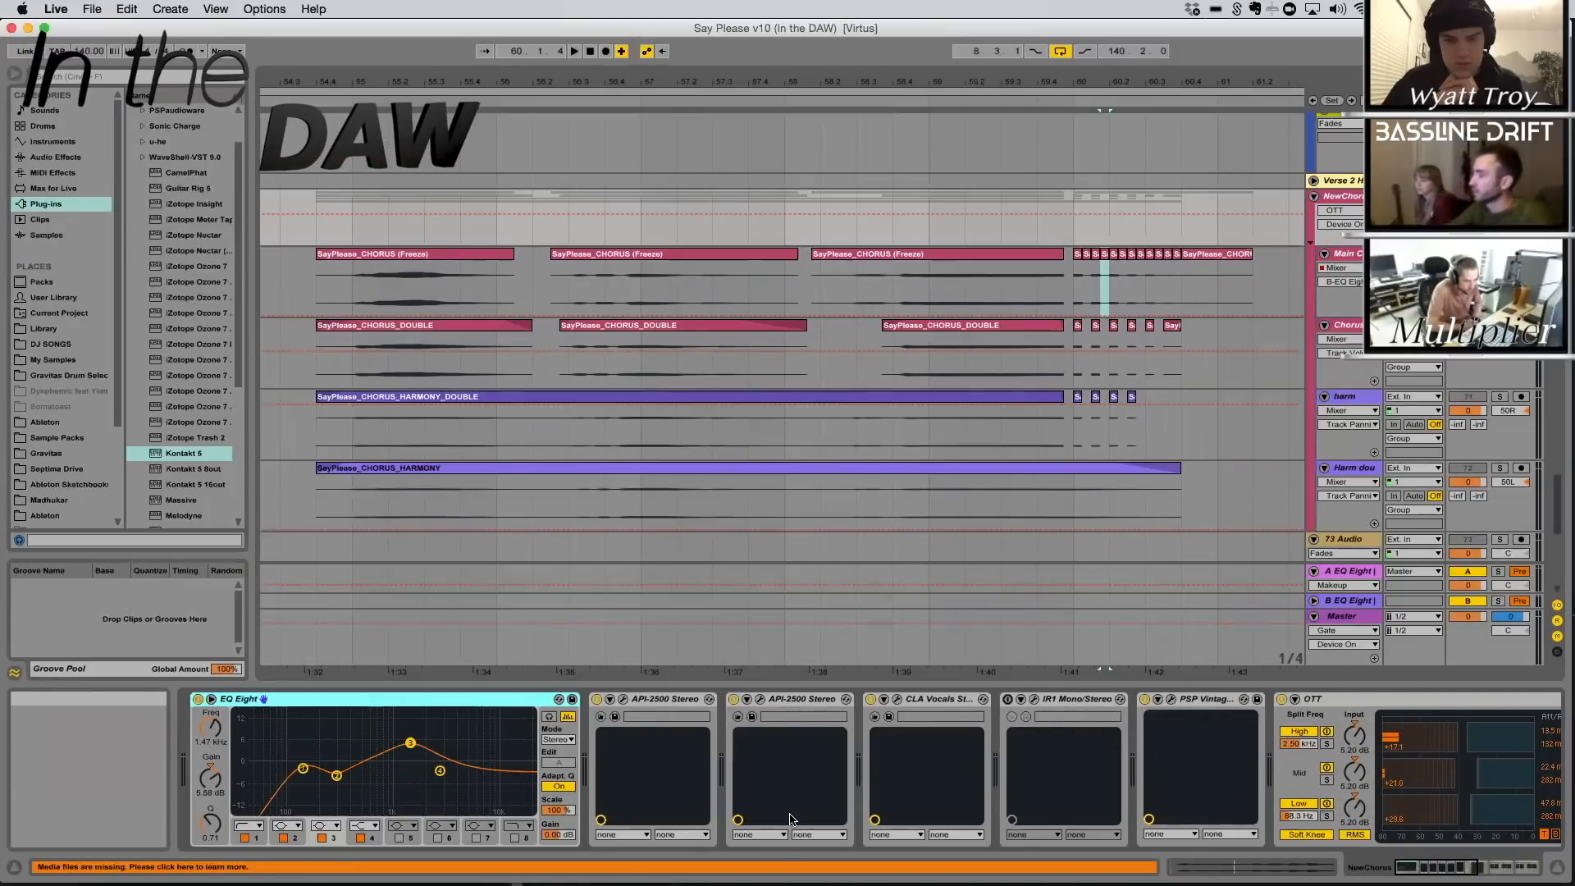
pyautogui.click(624, 700)
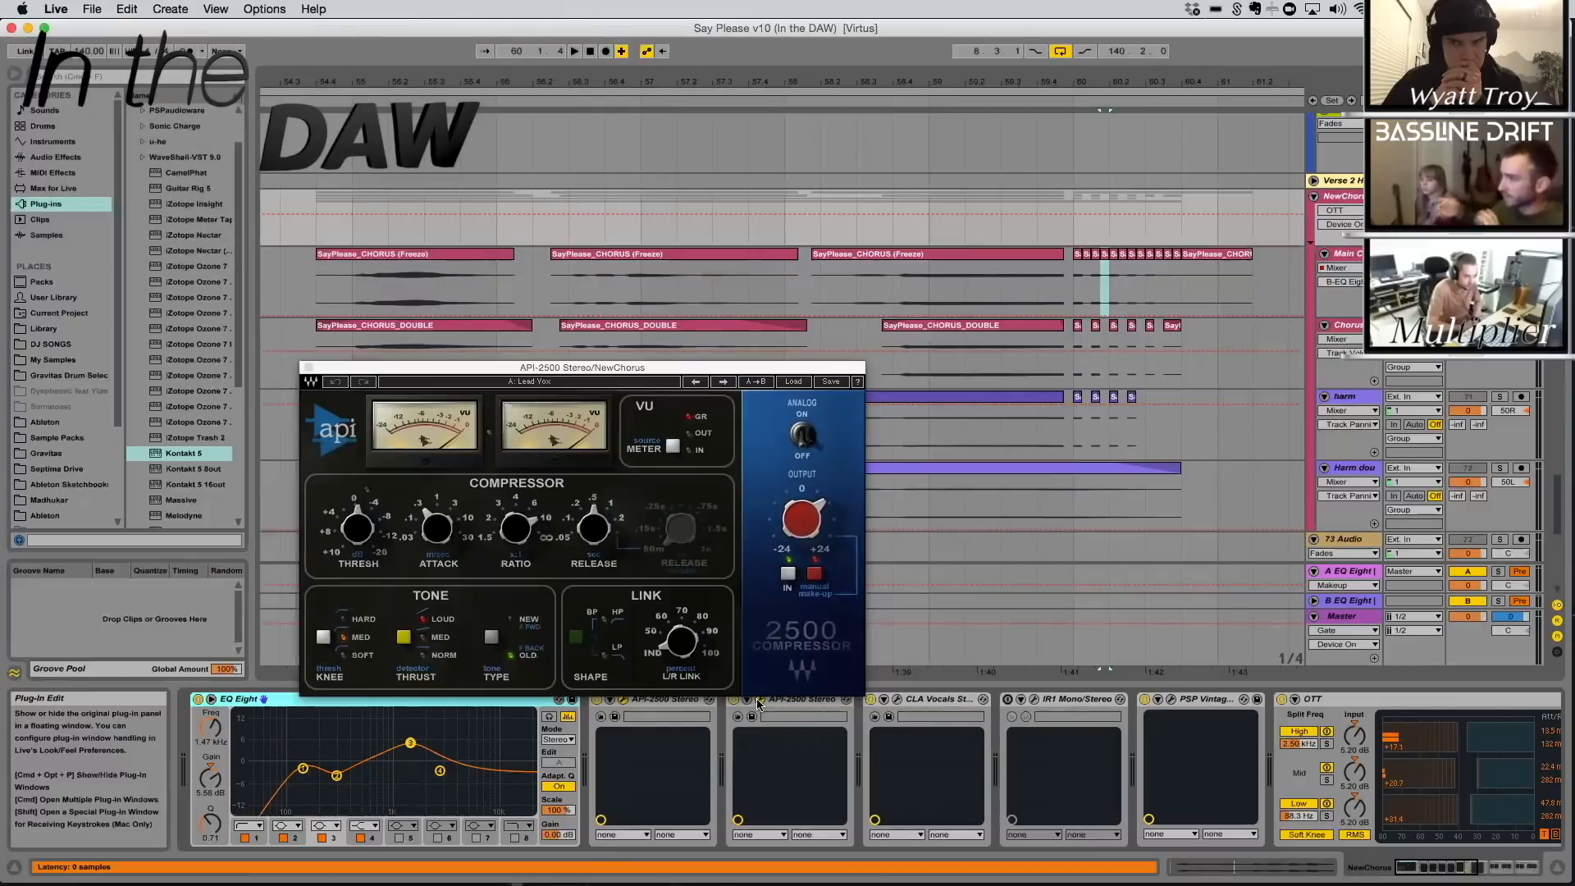
pyautogui.click(899, 701)
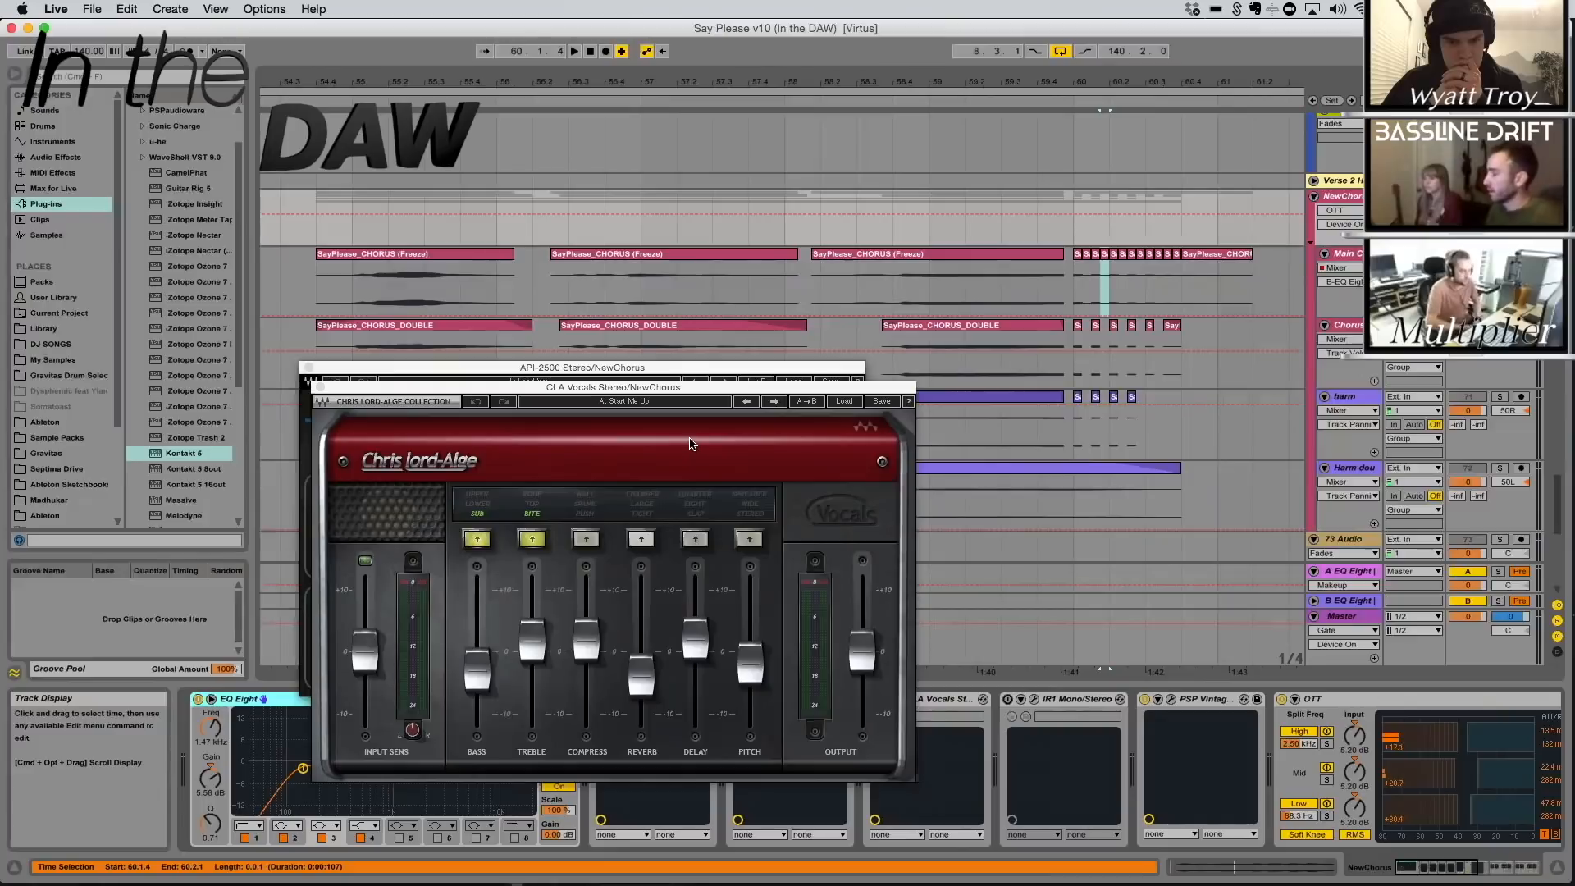
pyautogui.click(852, 402)
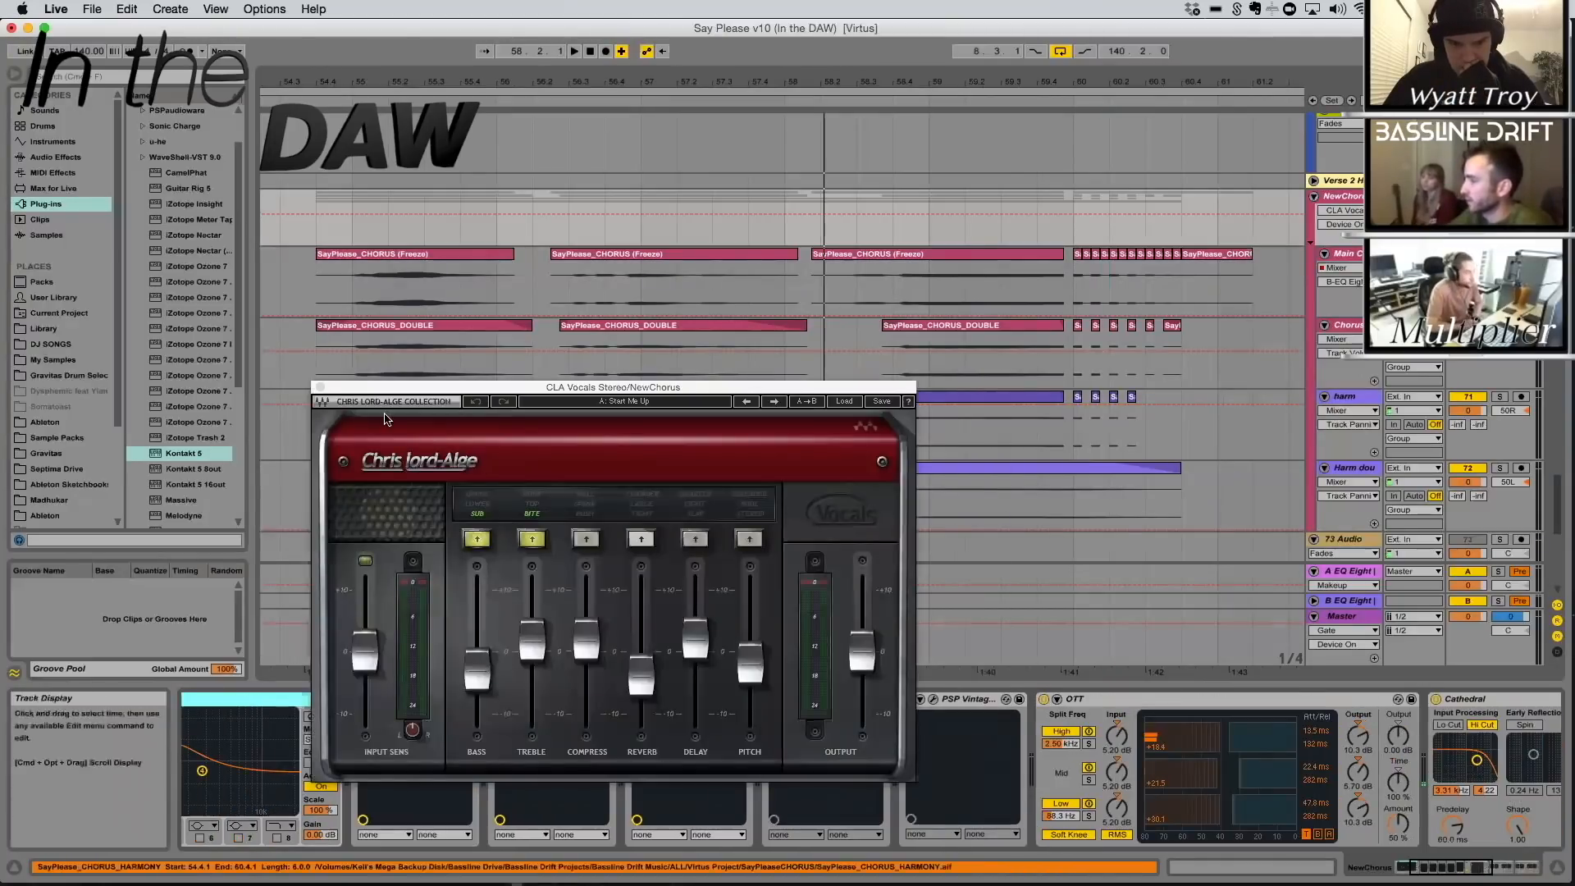
pyautogui.click(320, 387)
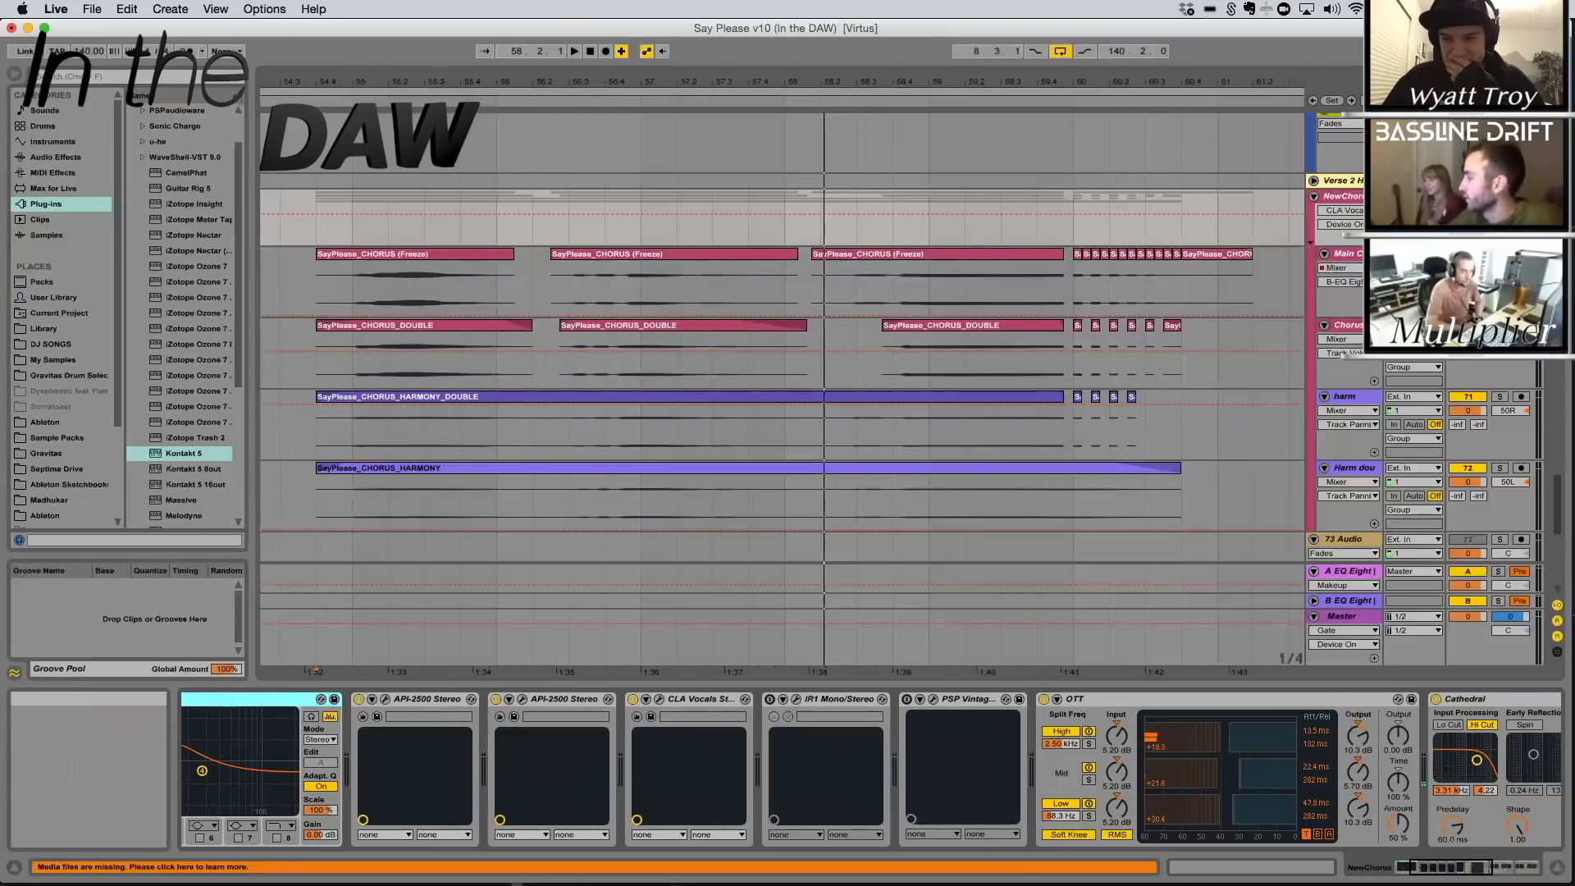
pyautogui.moveTo(1452, 867); pyautogui.dragTo(1500, 868)
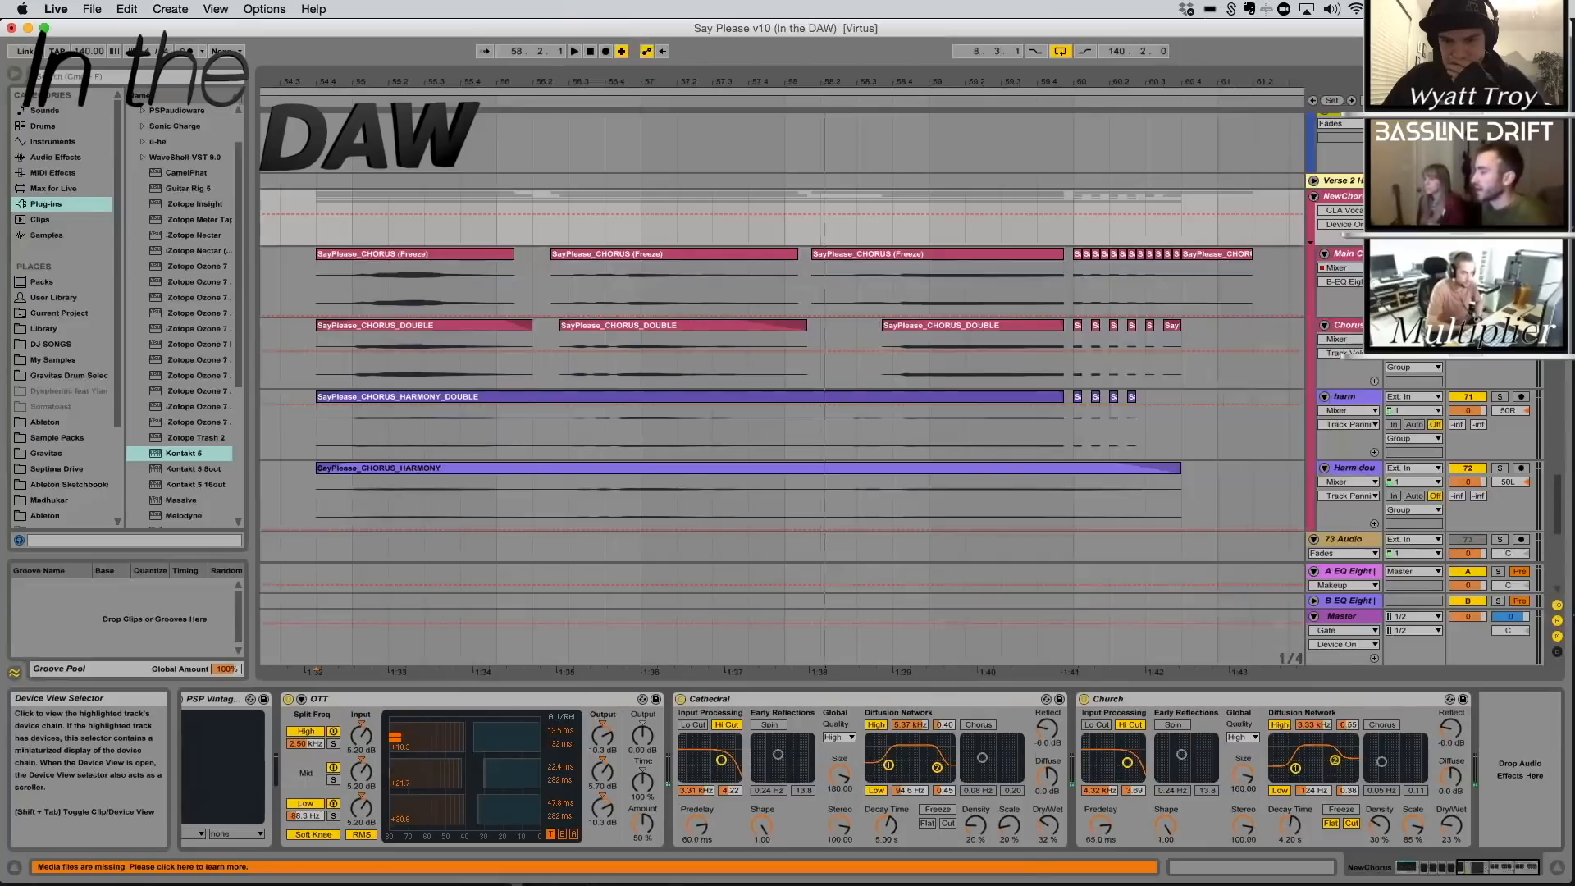
# Check the devices on the two harmony tracks and play the NewChorus vocals from 120.2.1
pyautogui.click(1353, 468)
pyautogui.click(1352, 397)
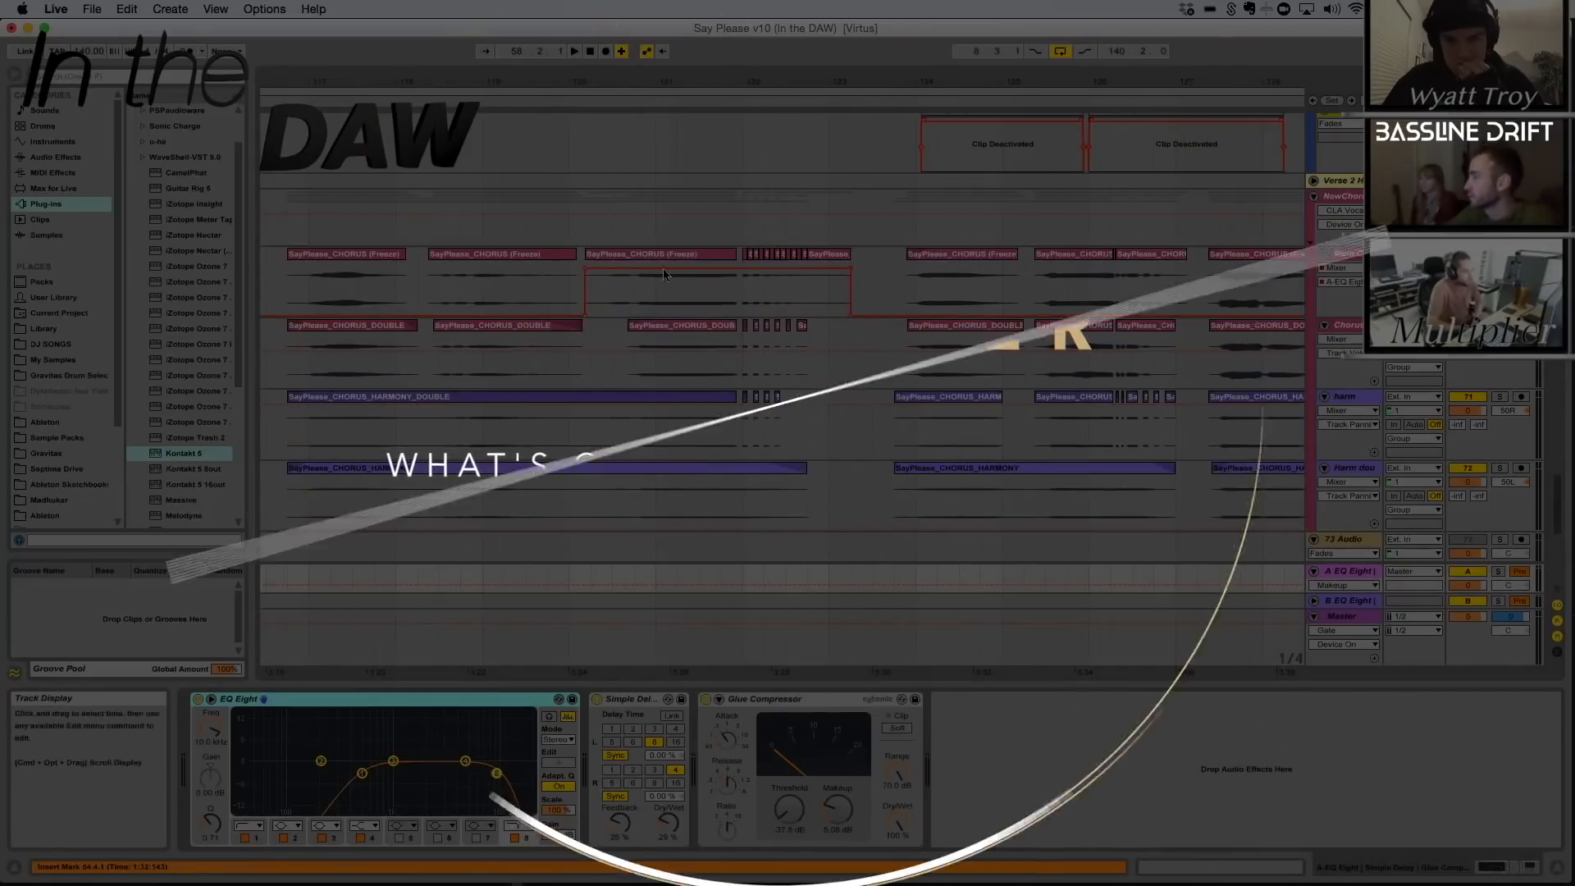
pyautogui.click(579, 224)
pyautogui.press('space')
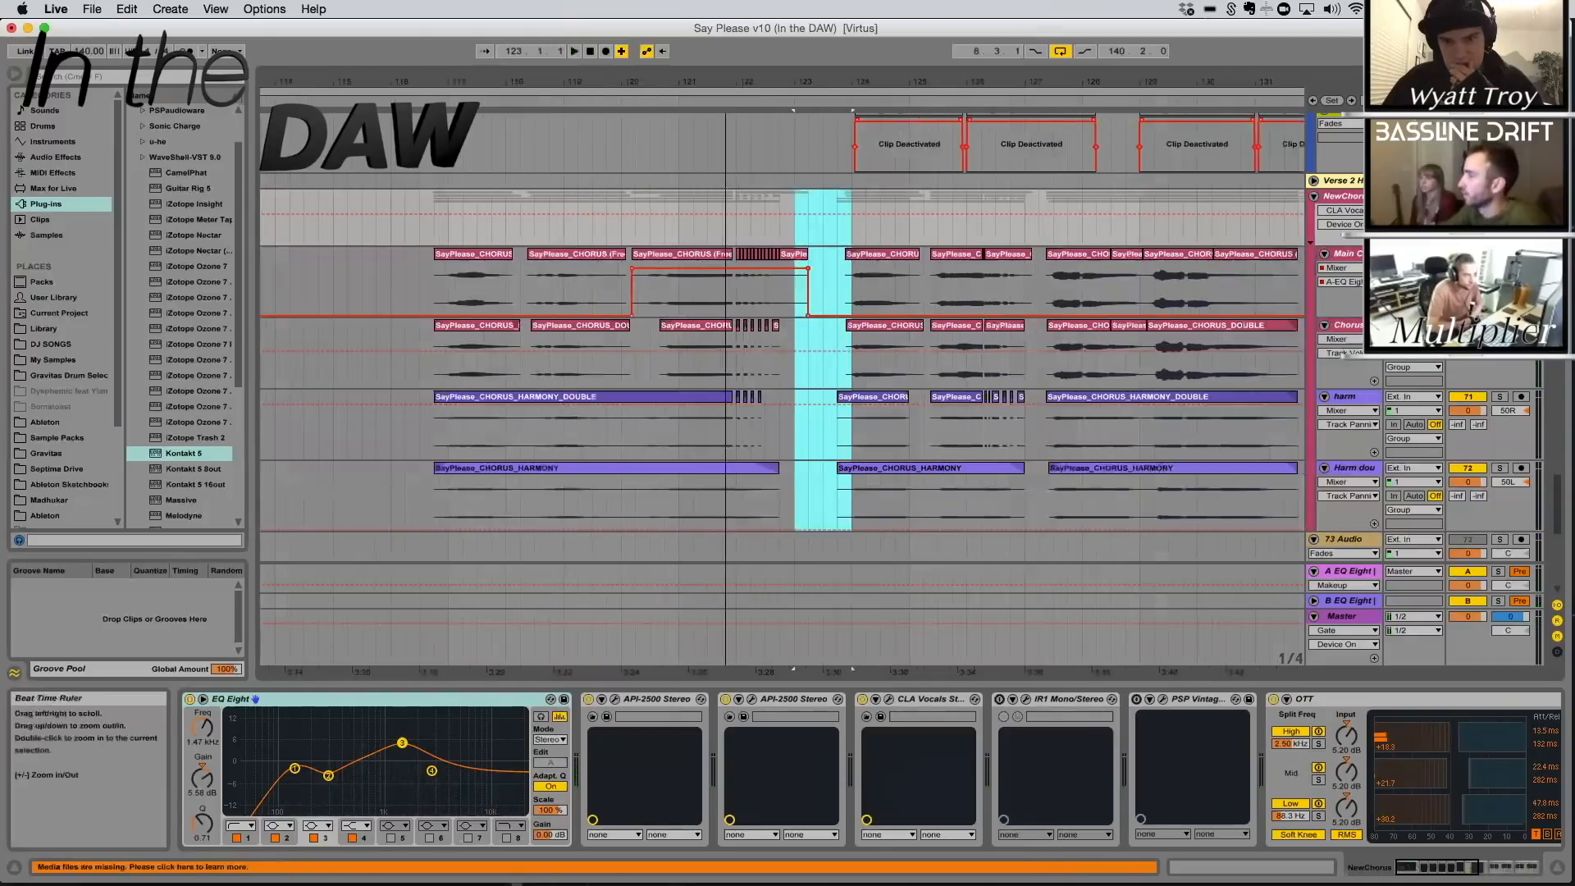
pyautogui.moveTo(726, 82); pyautogui.dragTo(726, 41)
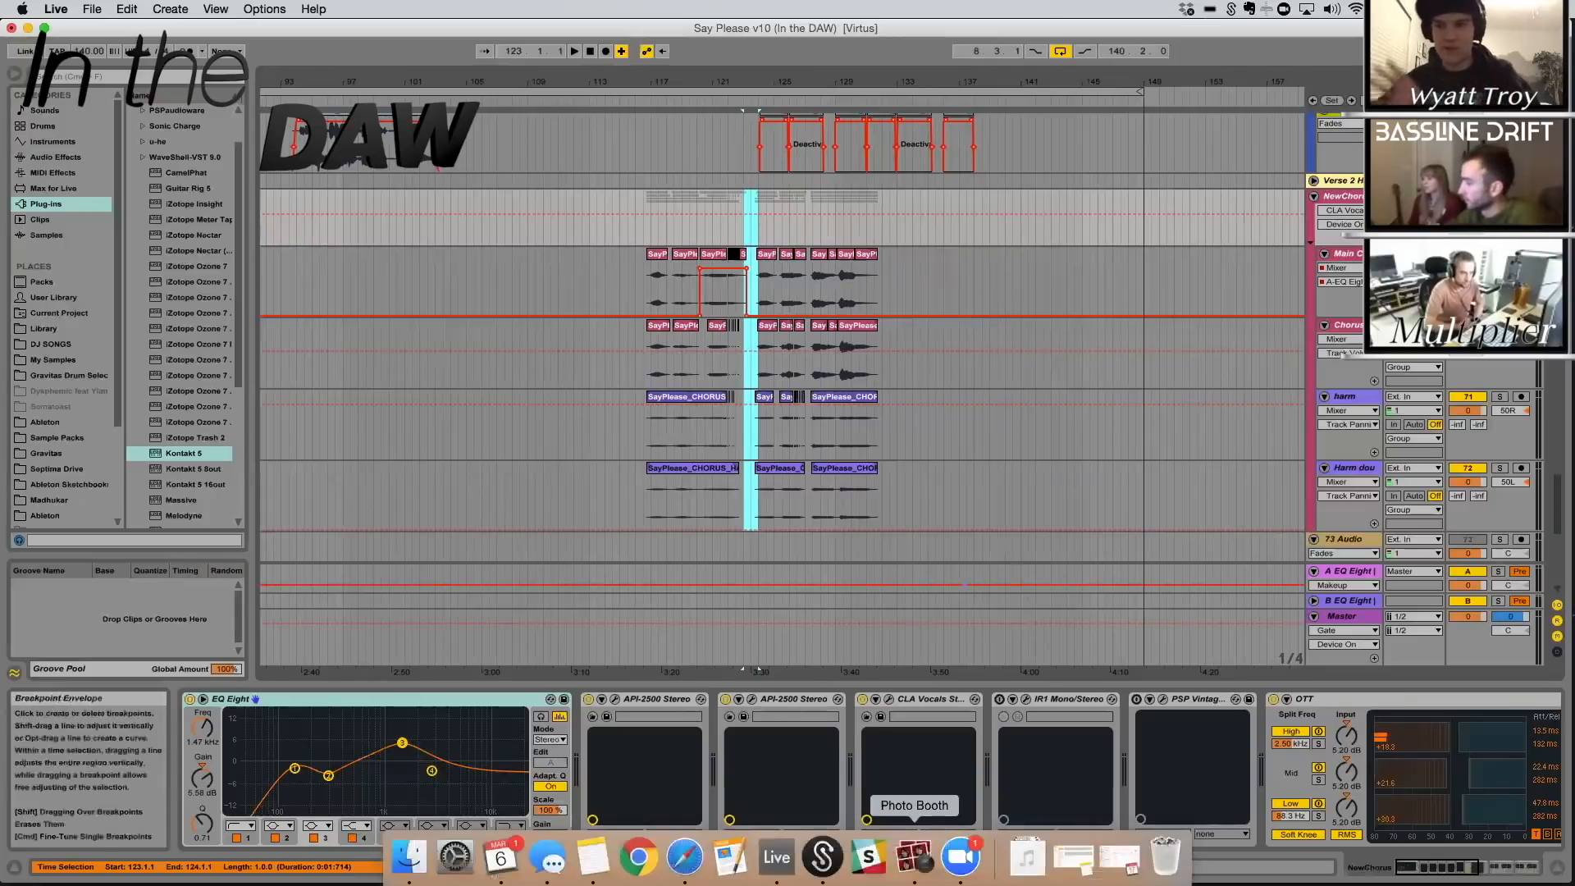
# Quit the Photo Booth and Messages applications running in the background
pyautogui.rightClick(914, 858)
pyautogui.click(917, 802)
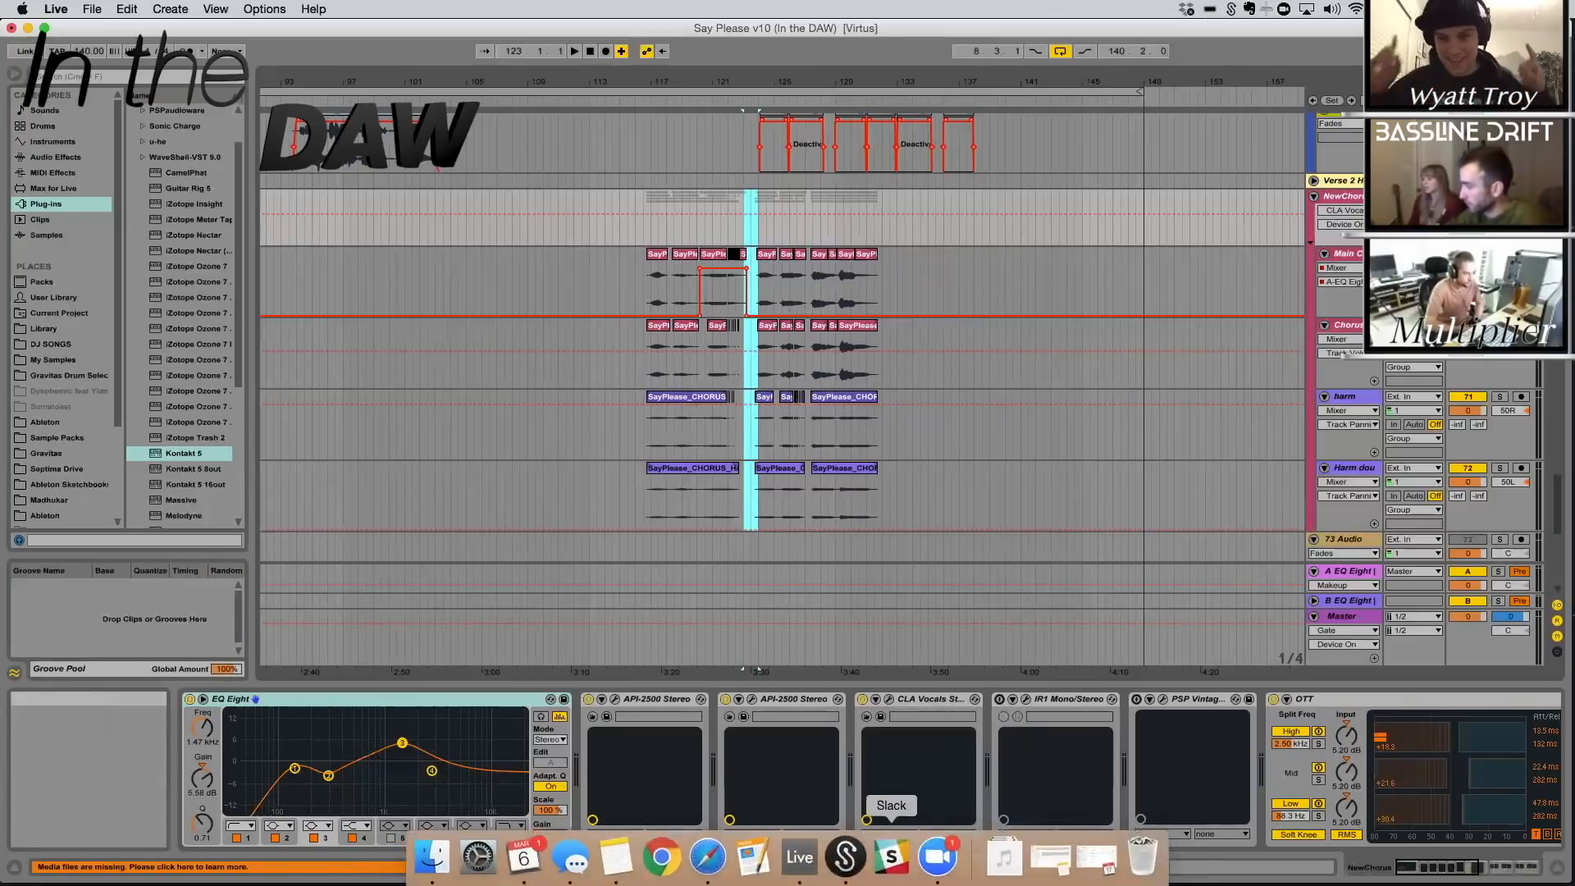
pyautogui.rightClick(570, 858)
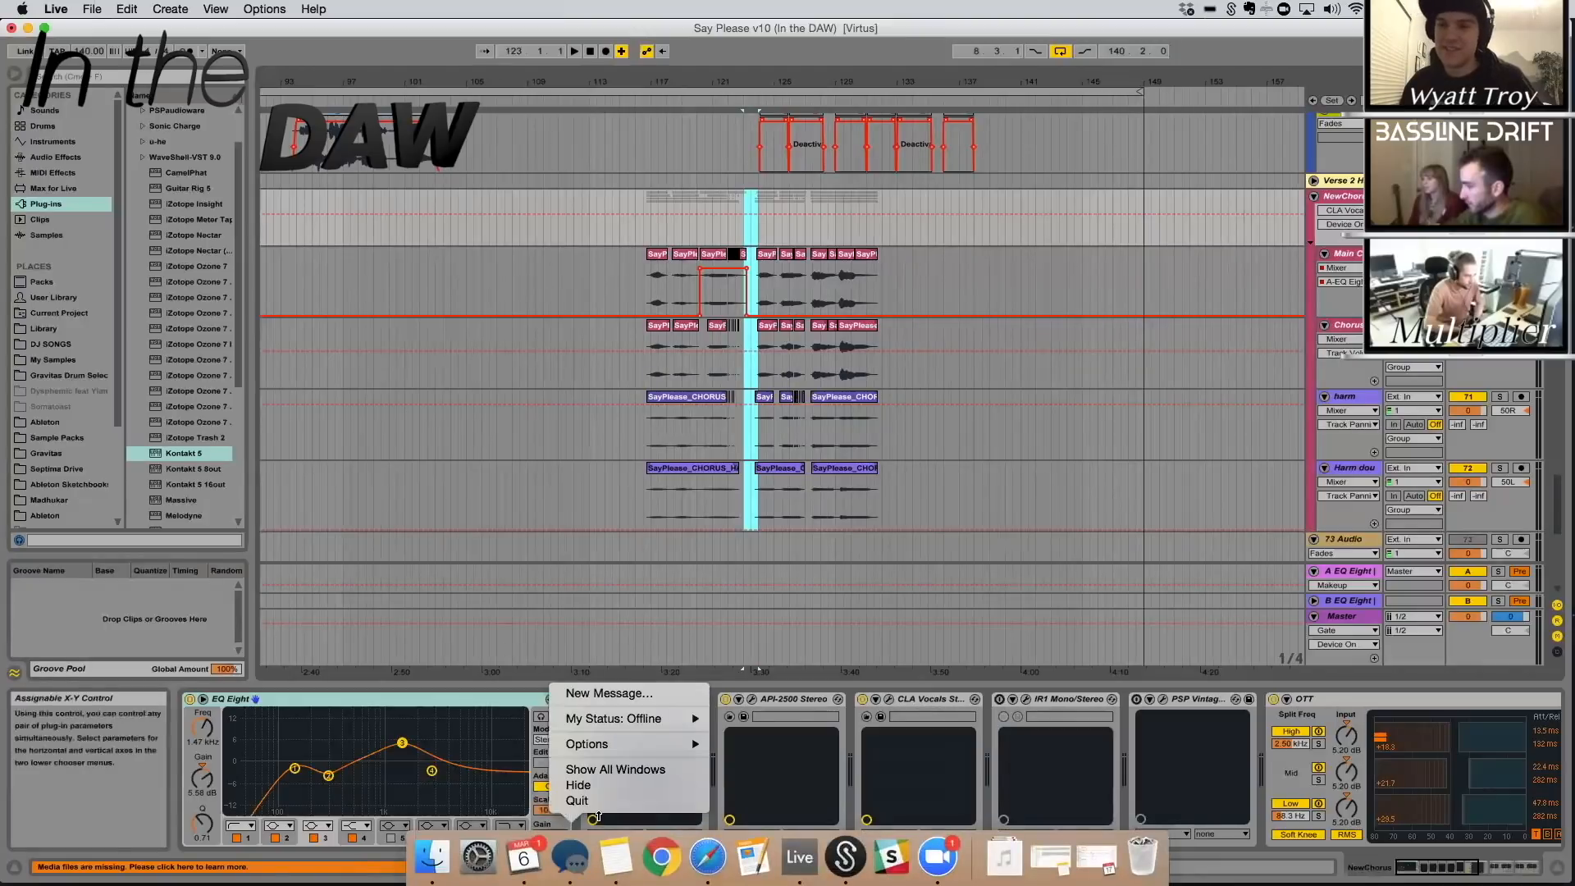
pyautogui.click(578, 800)
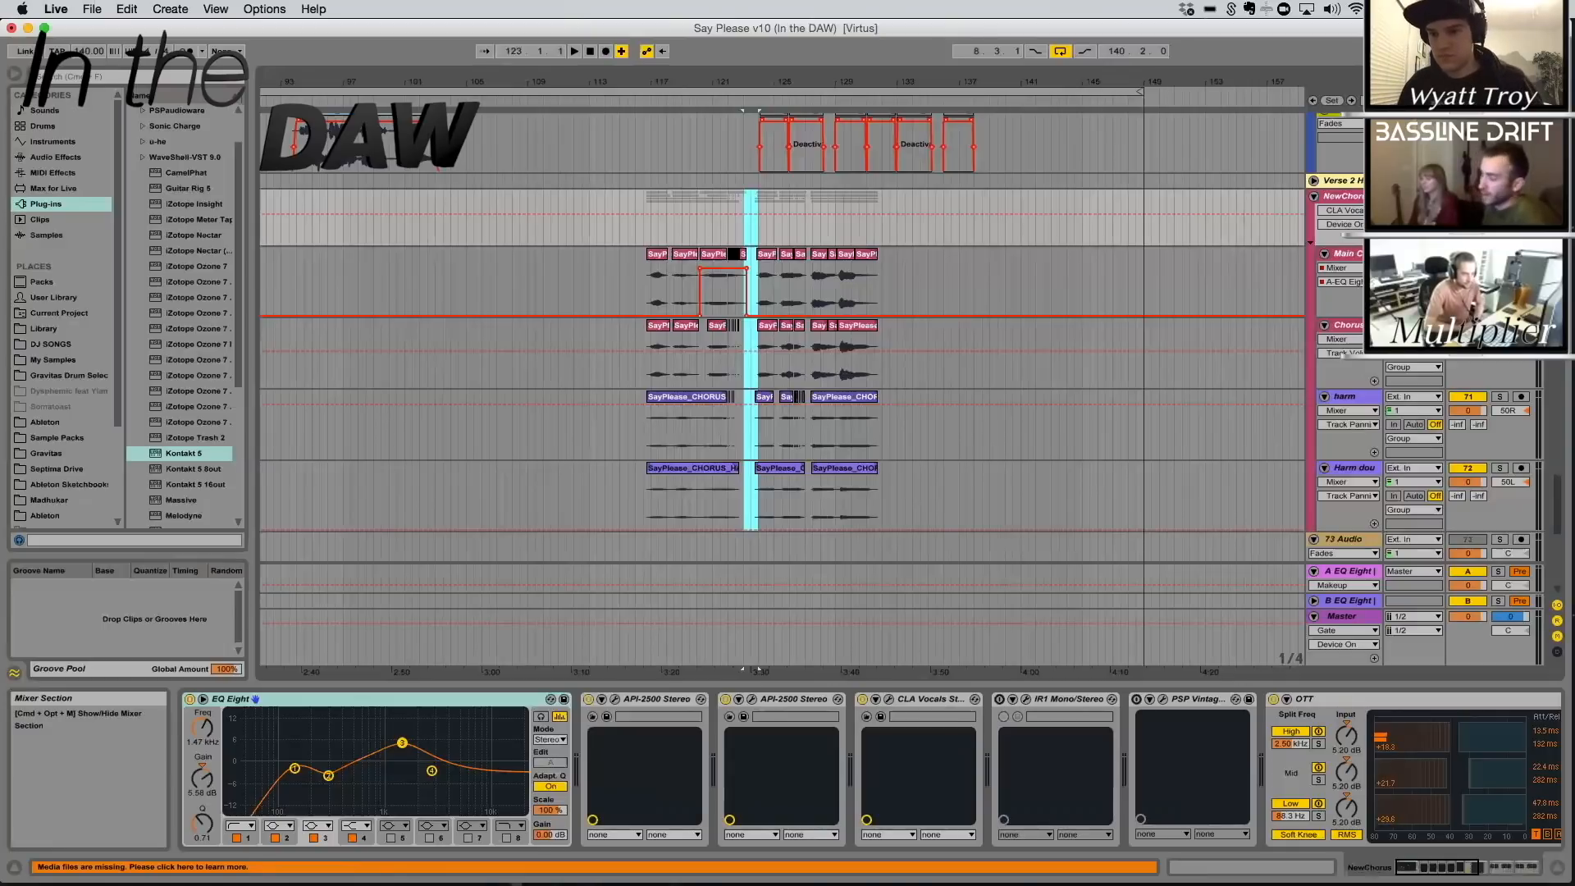
# Fold all tracks in the arrangement and bring up the Bass group's device chain at 143.2.1
pyautogui.scroll(3, 932, 446)
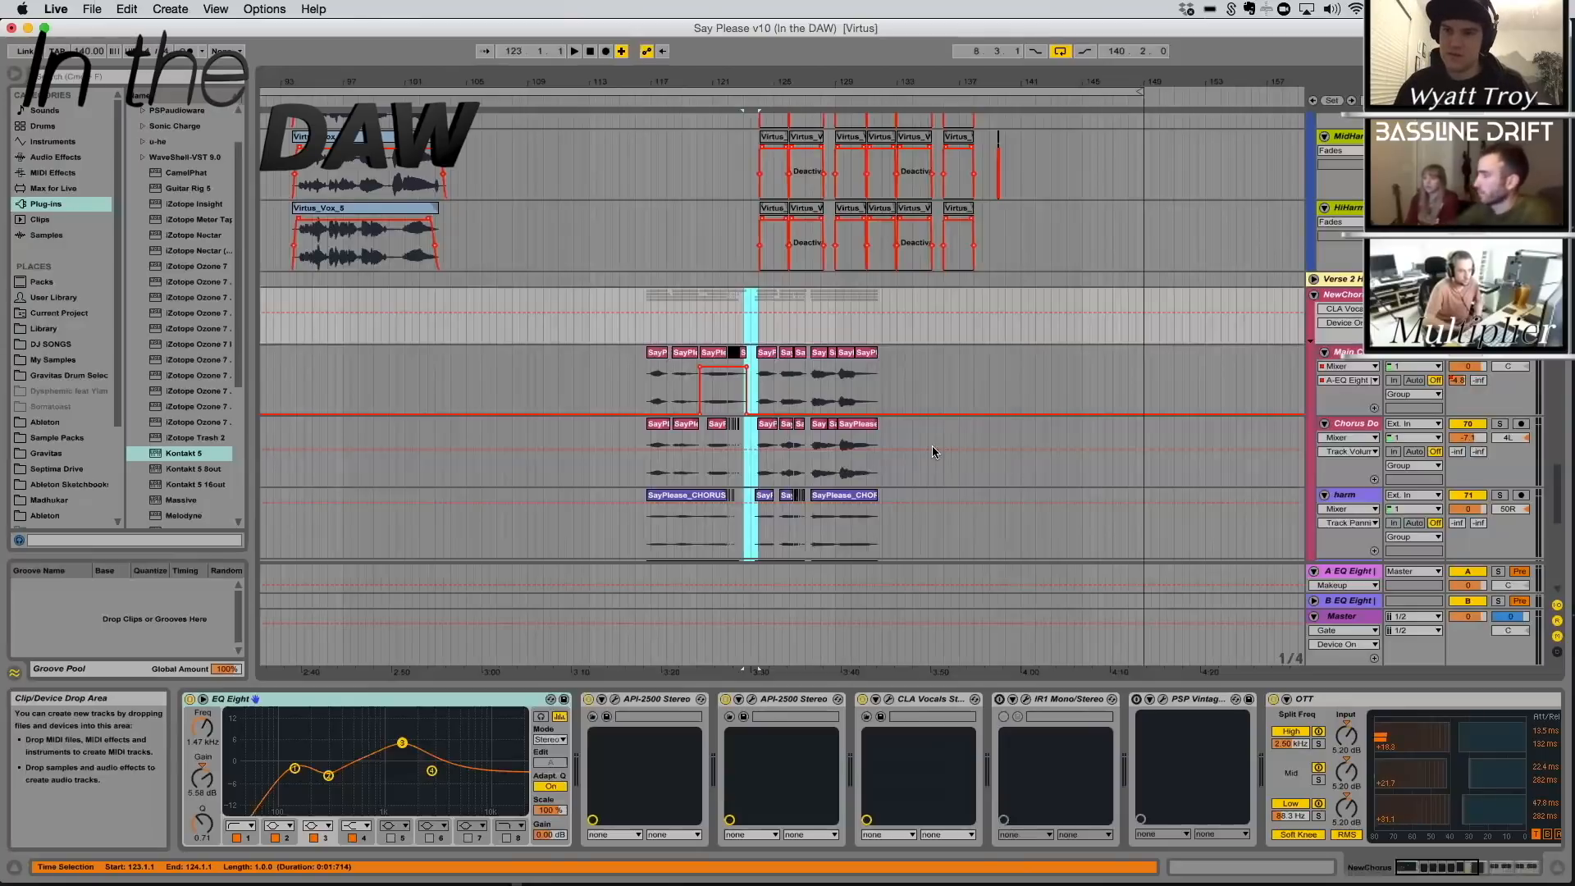
pyautogui.click(1346, 295)
pyautogui.press('super+a')
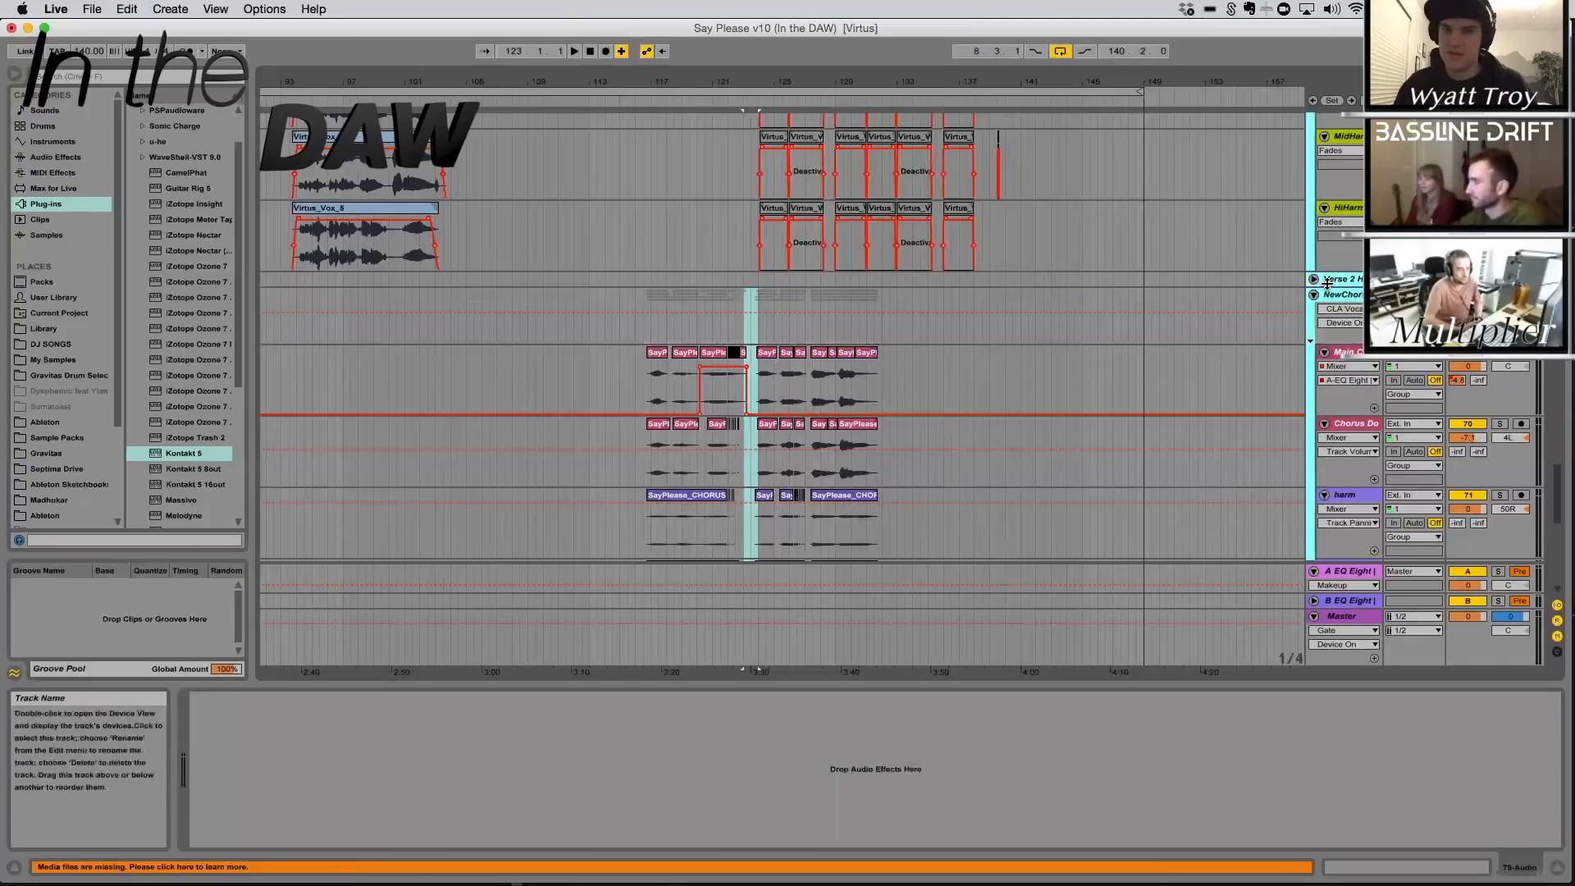
pyautogui.click(1314, 294)
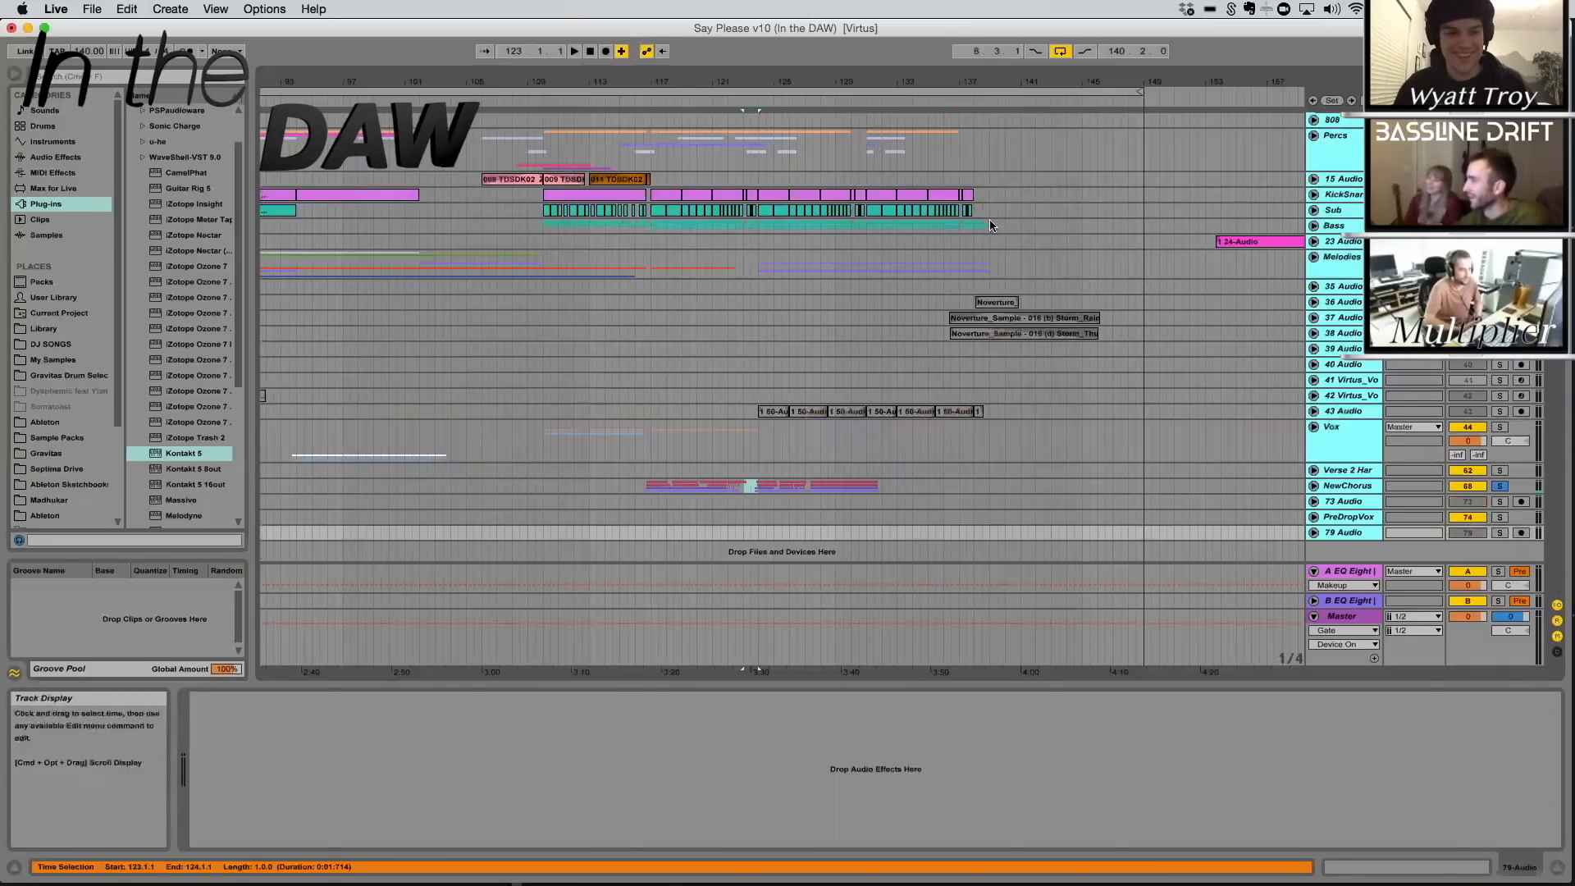
pyautogui.click(989, 225)
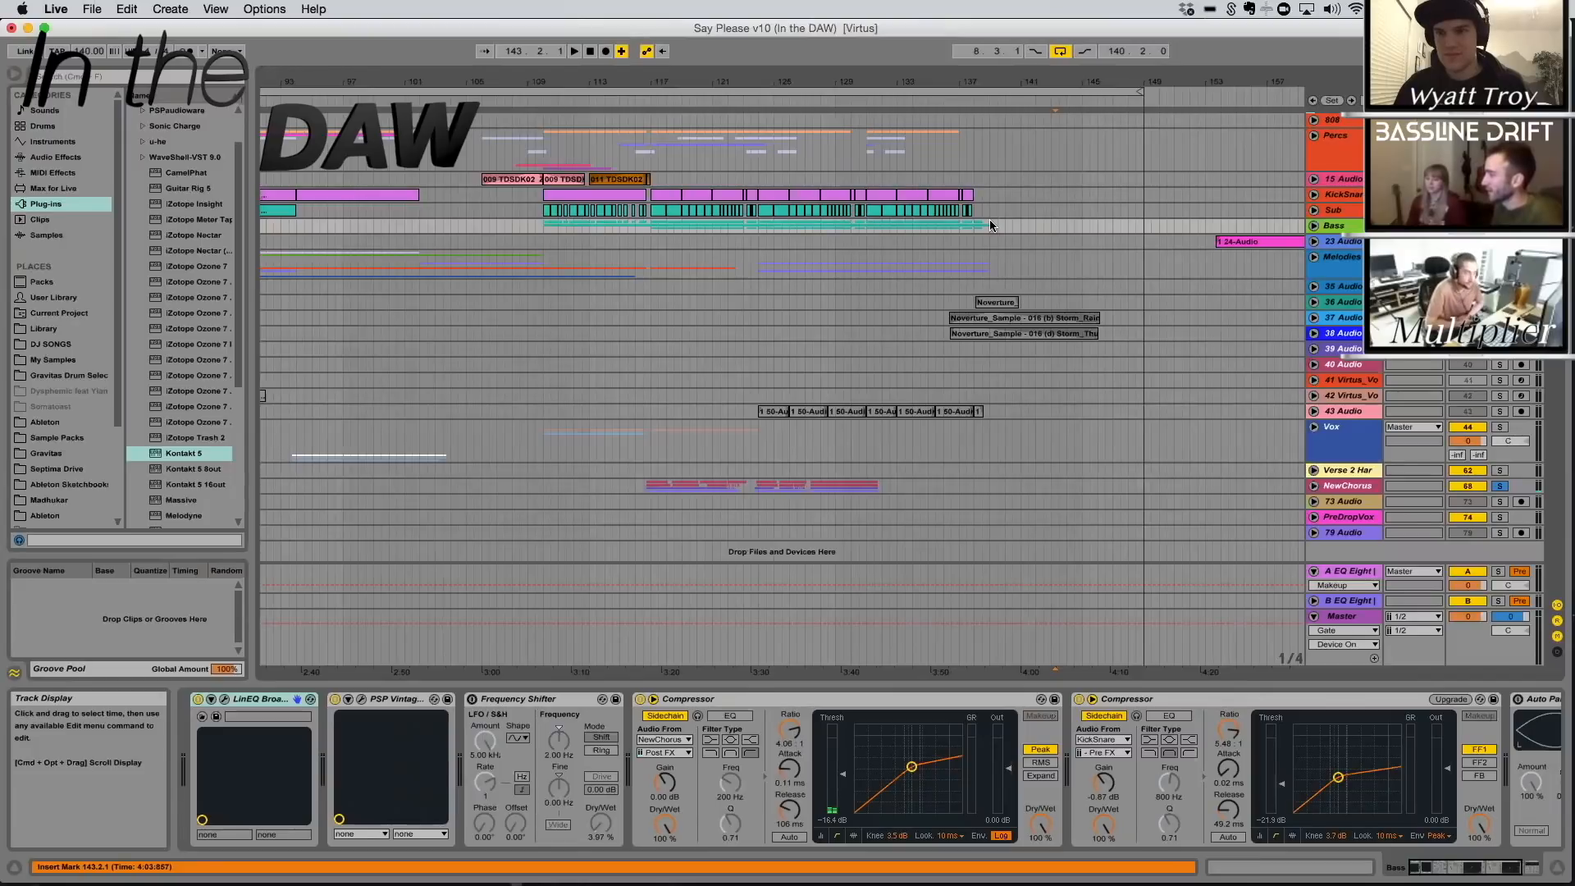
# Unfold the NewChorus group and examine its main, double and harmony chorus clips from bar 117 onward
pyautogui.click(1314, 427)
pyautogui.click(1314, 427)
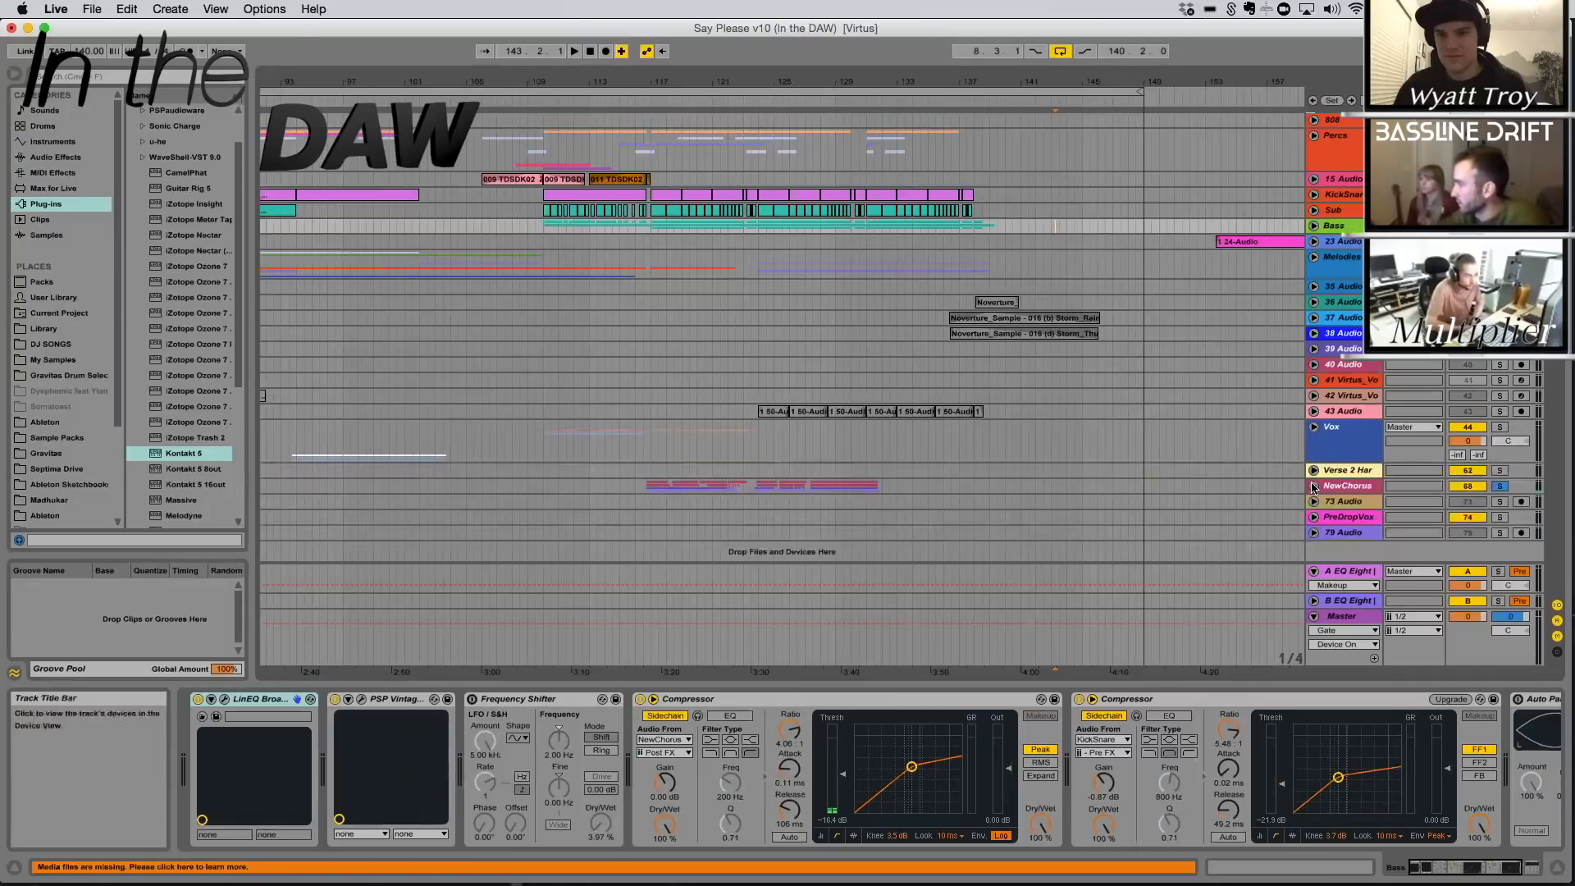
pyautogui.scroll(-5, 698, 310)
pyautogui.scroll(-1, 698, 310)
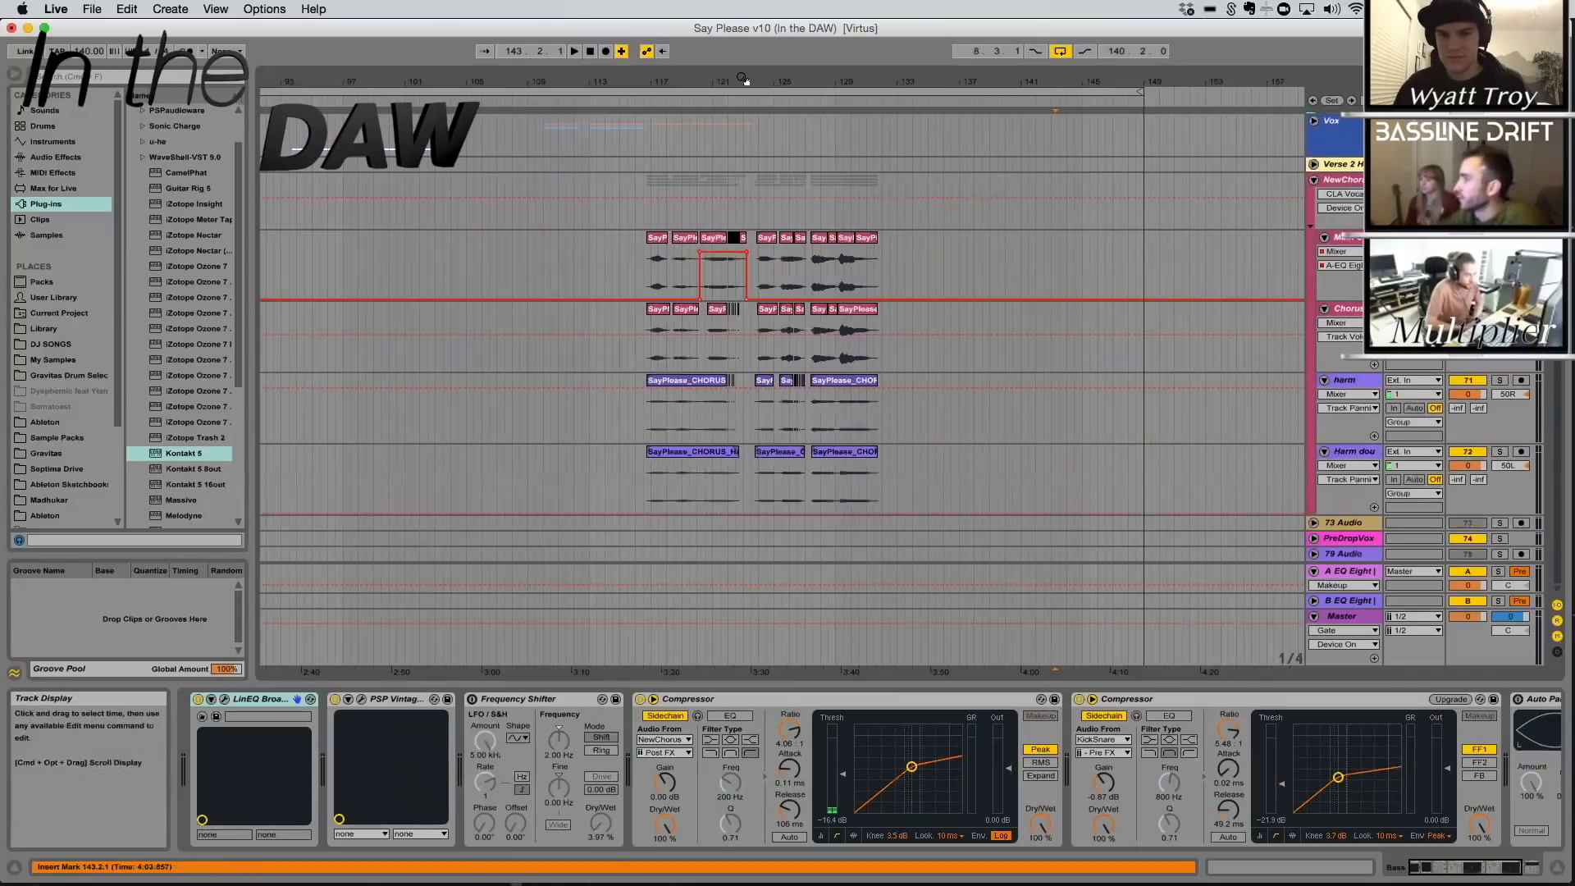
pyautogui.moveTo(744, 80); pyautogui.dragTo(601, 269)
pyautogui.hscroll(-4, 601, 268)
pyautogui.click(544, 344)
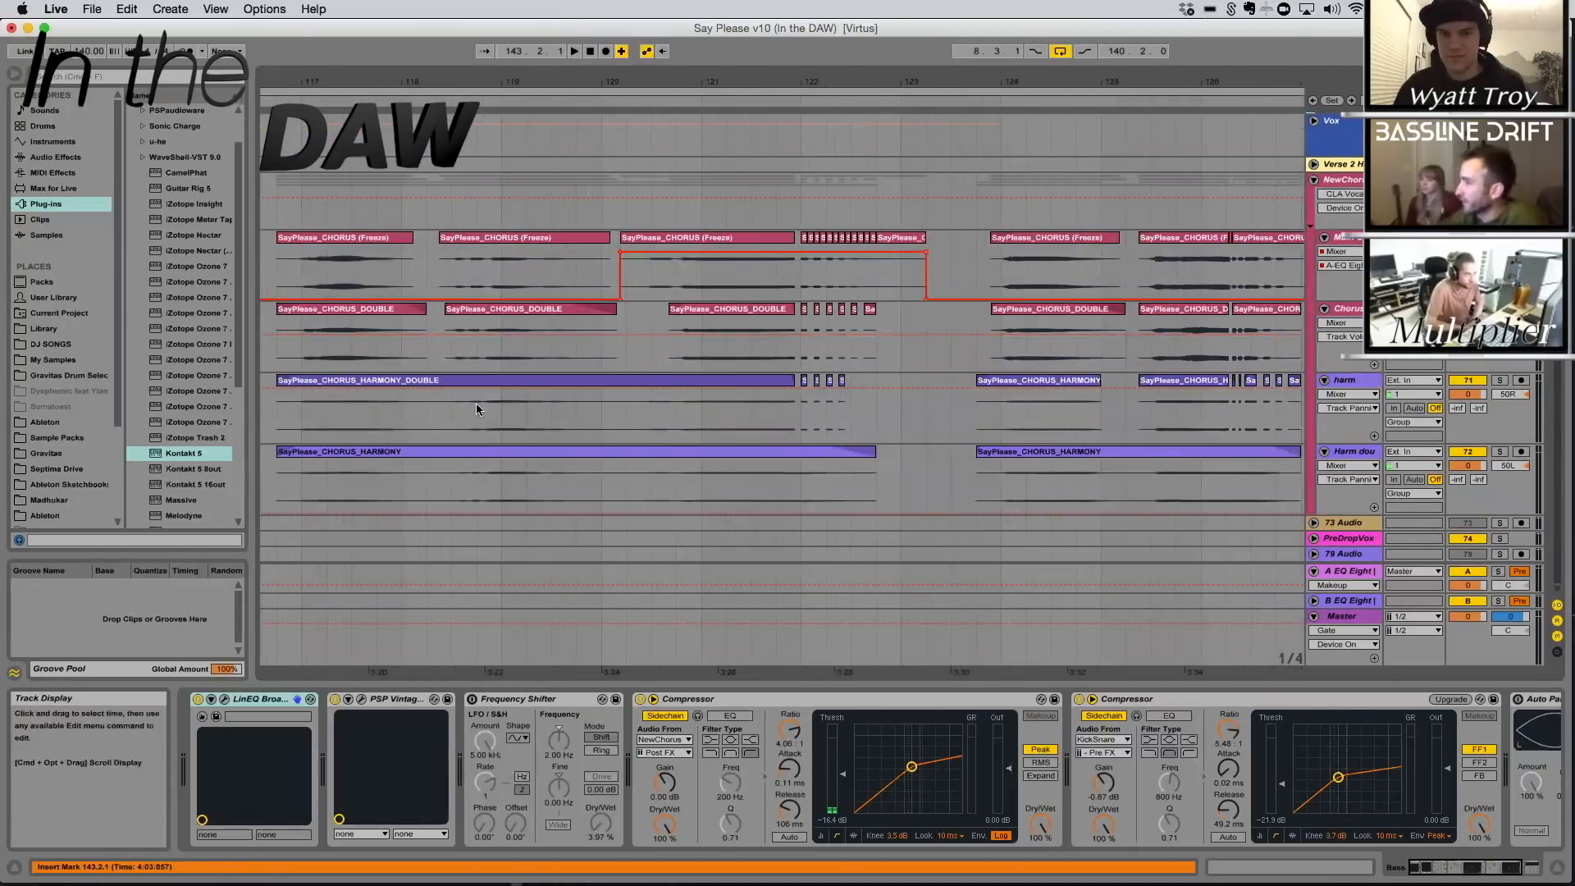
pyautogui.moveTo(769, 83); pyautogui.dragTo(766, 77)
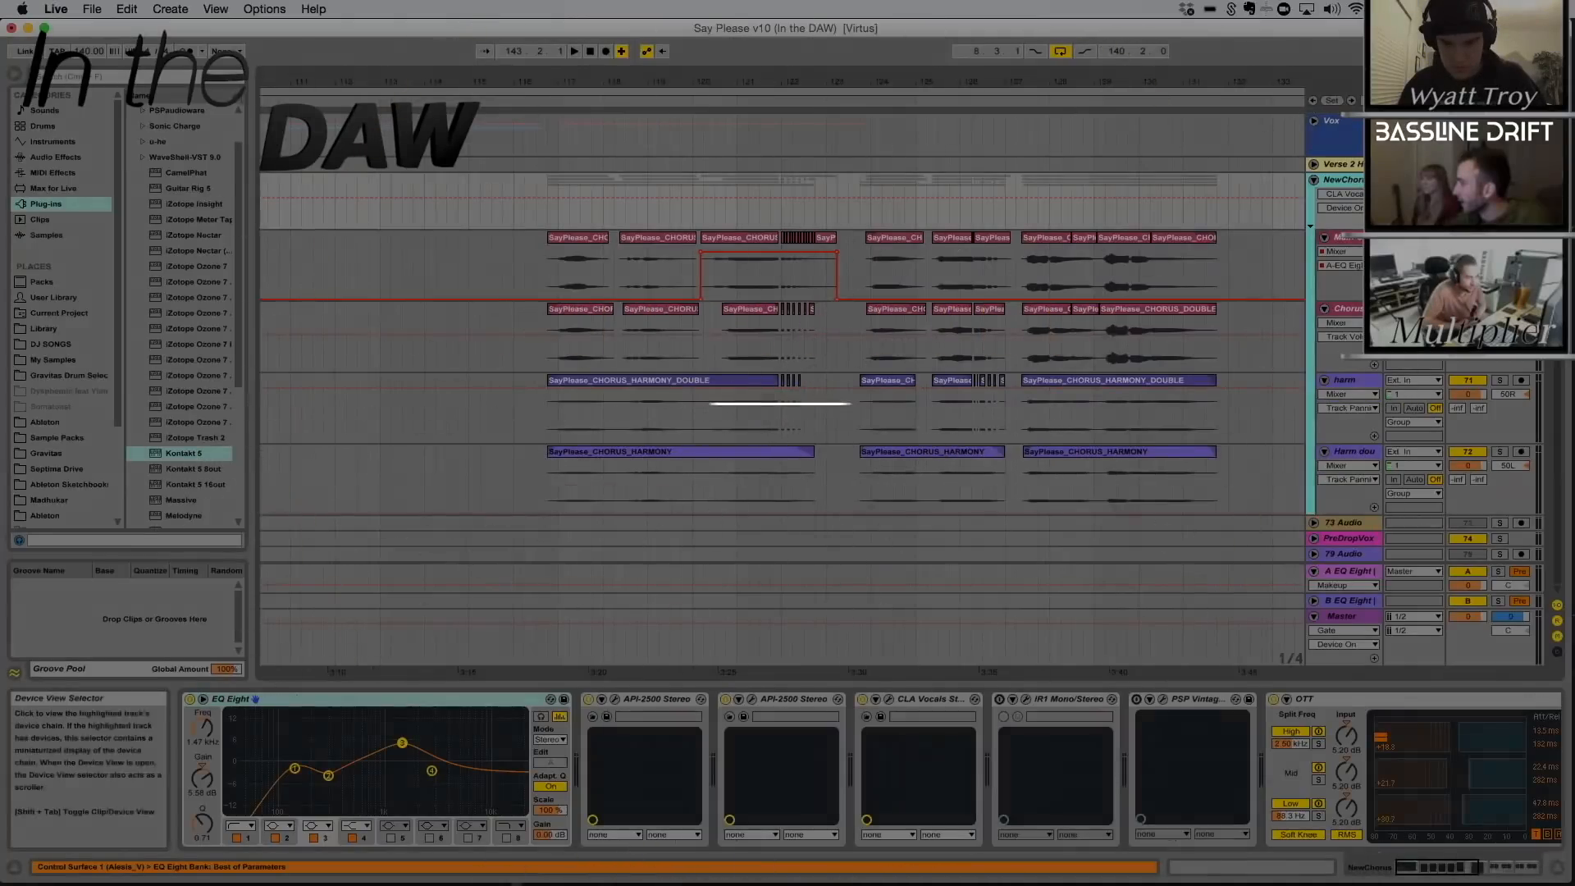
# Play the 1 39-Audio vocal clip on 48 Audio from 110.1.1 and open its sample settings
pyautogui.hscroll(10, 869, 698)
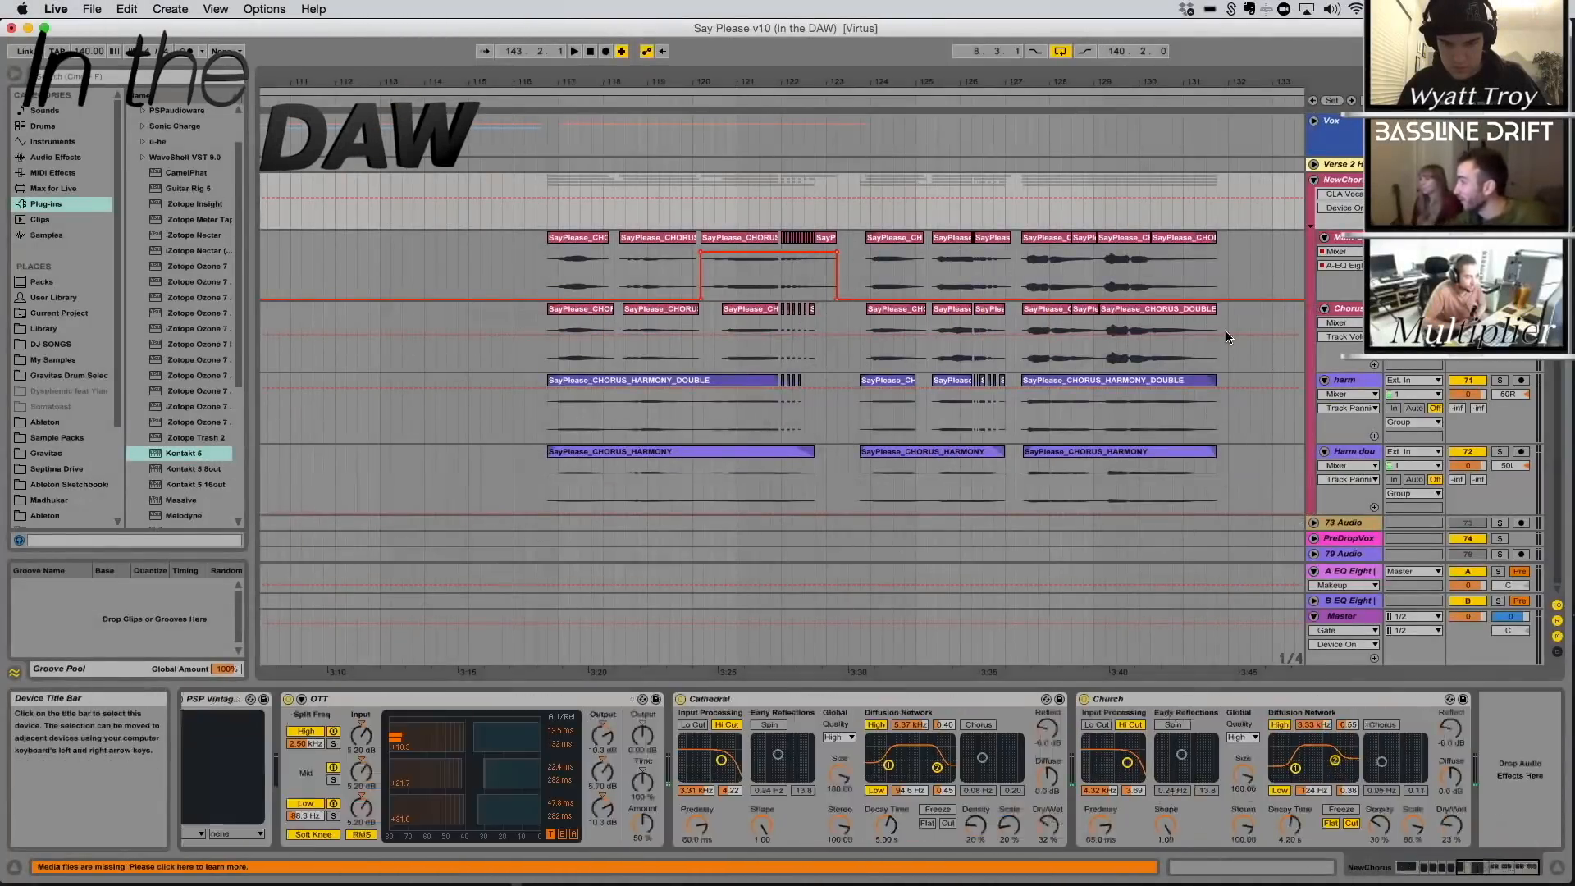
pyautogui.scroll(5, 1225, 332)
pyautogui.click(1348, 224)
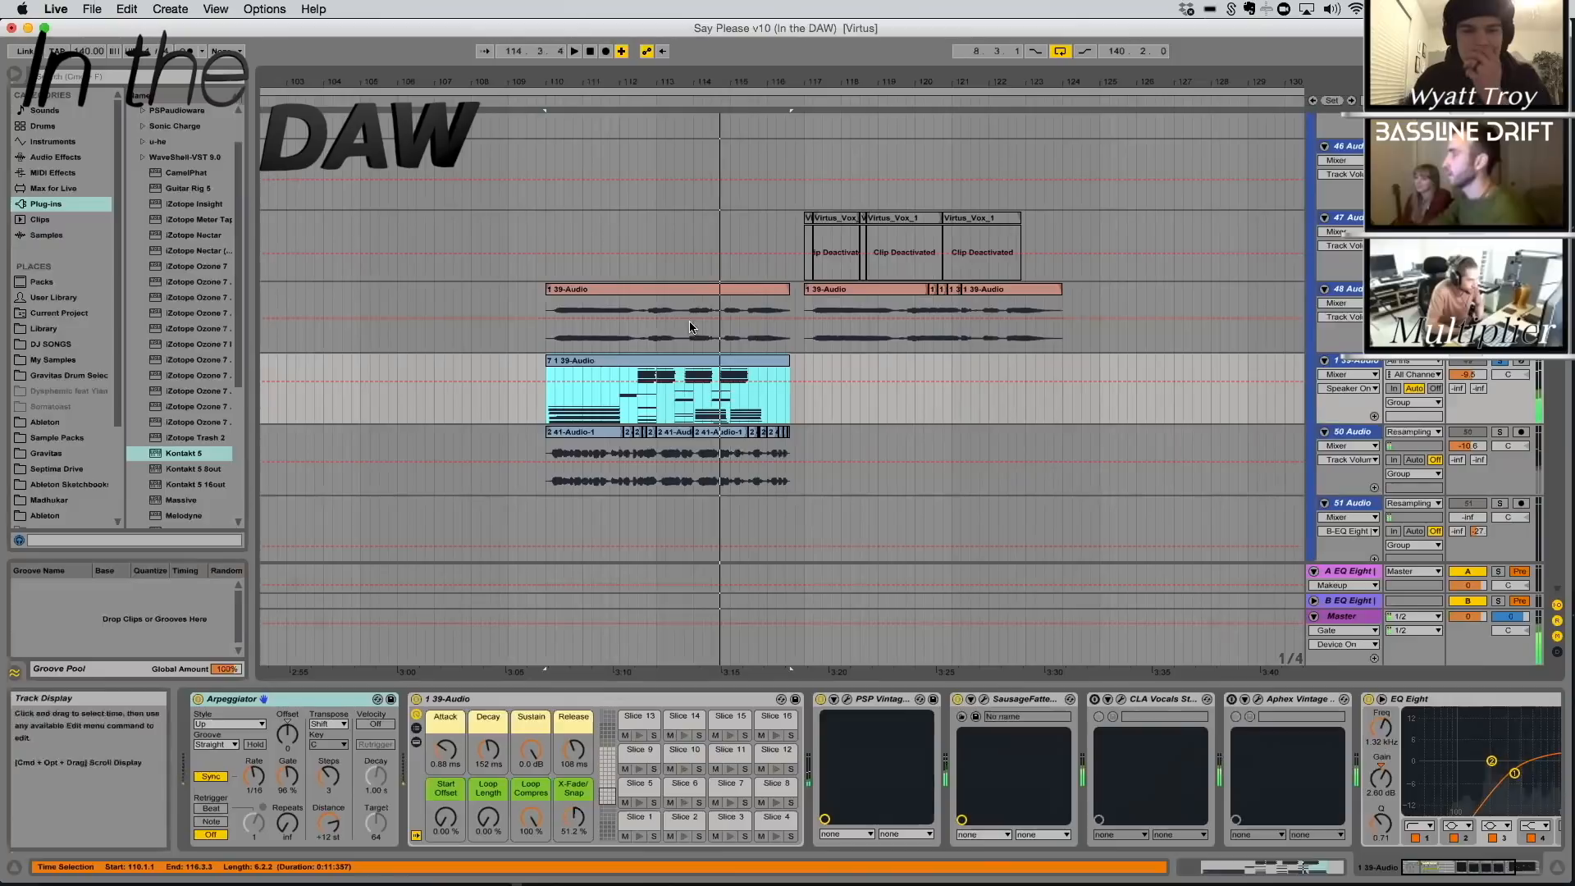
pyautogui.click(633, 289)
pyautogui.press('space')
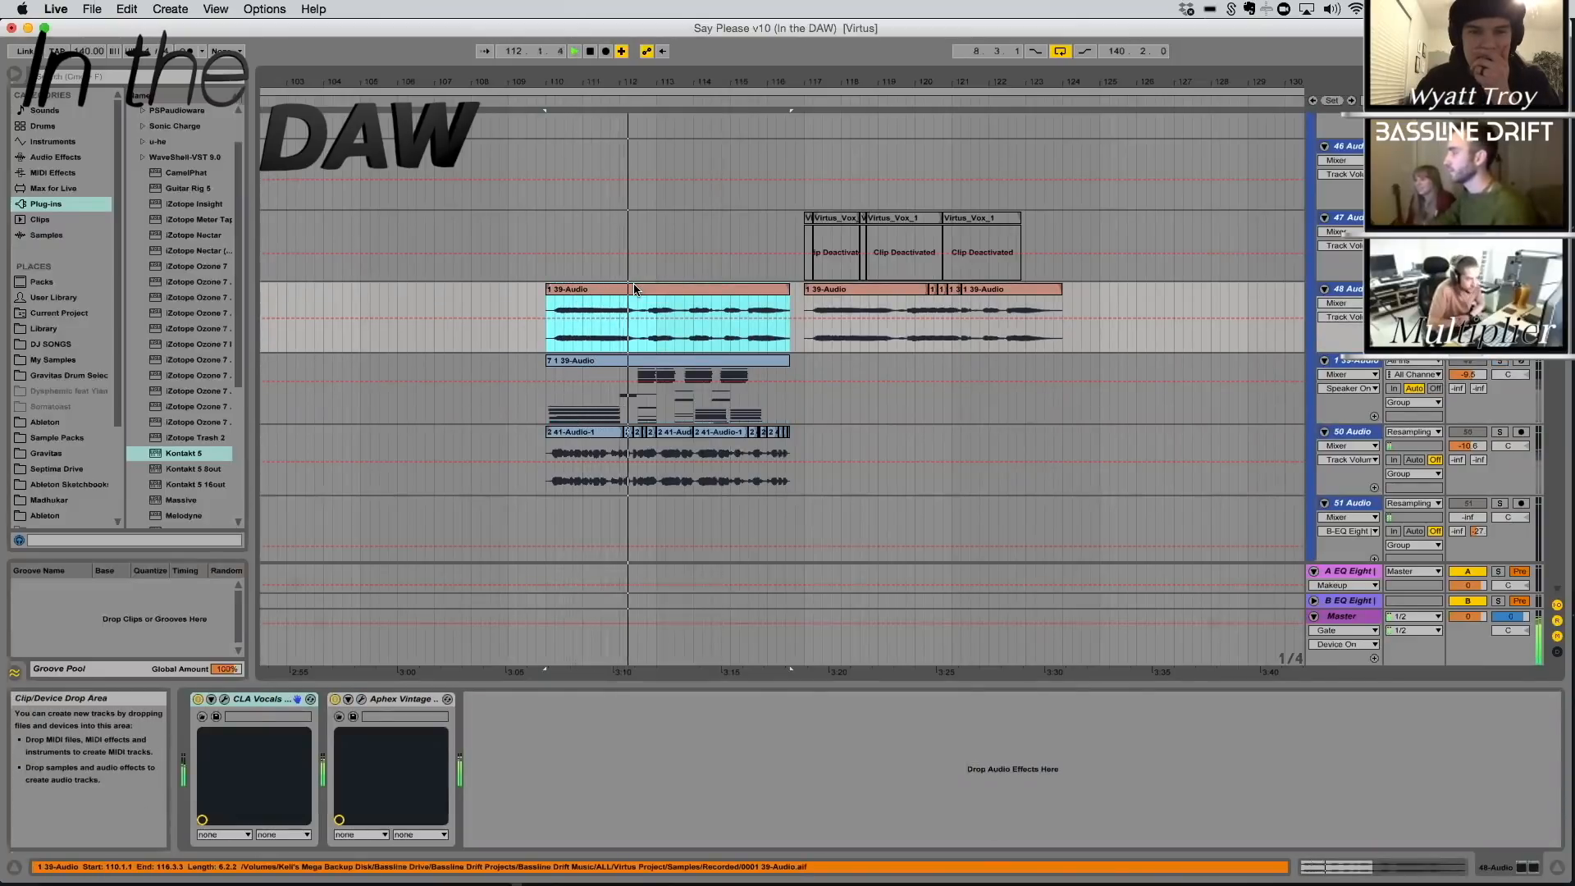
pyautogui.press('space')
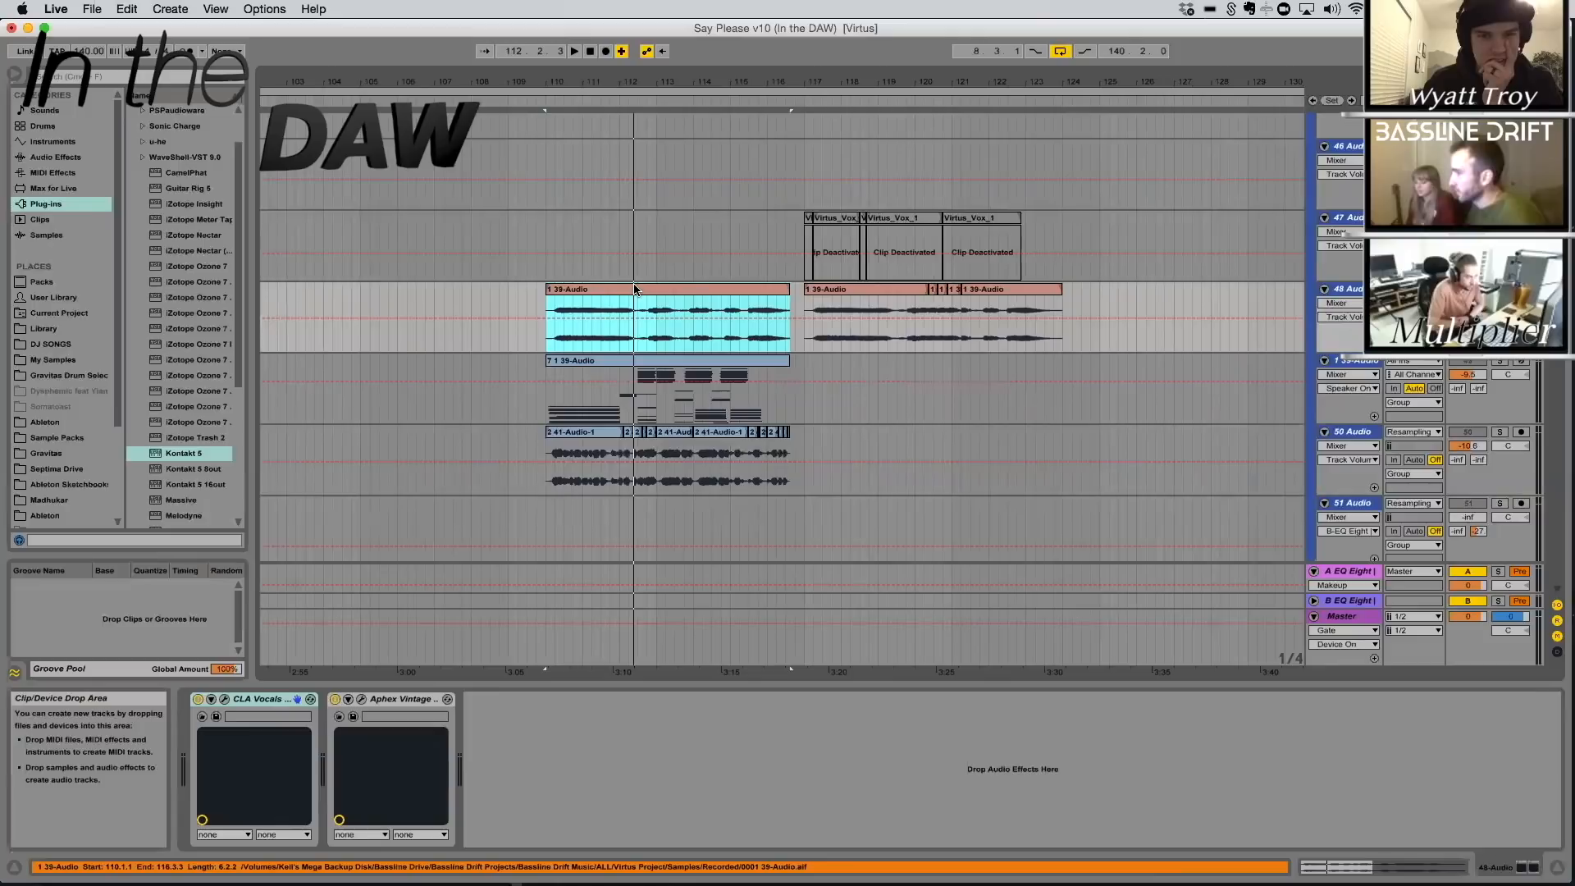
pyautogui.click(636, 289)
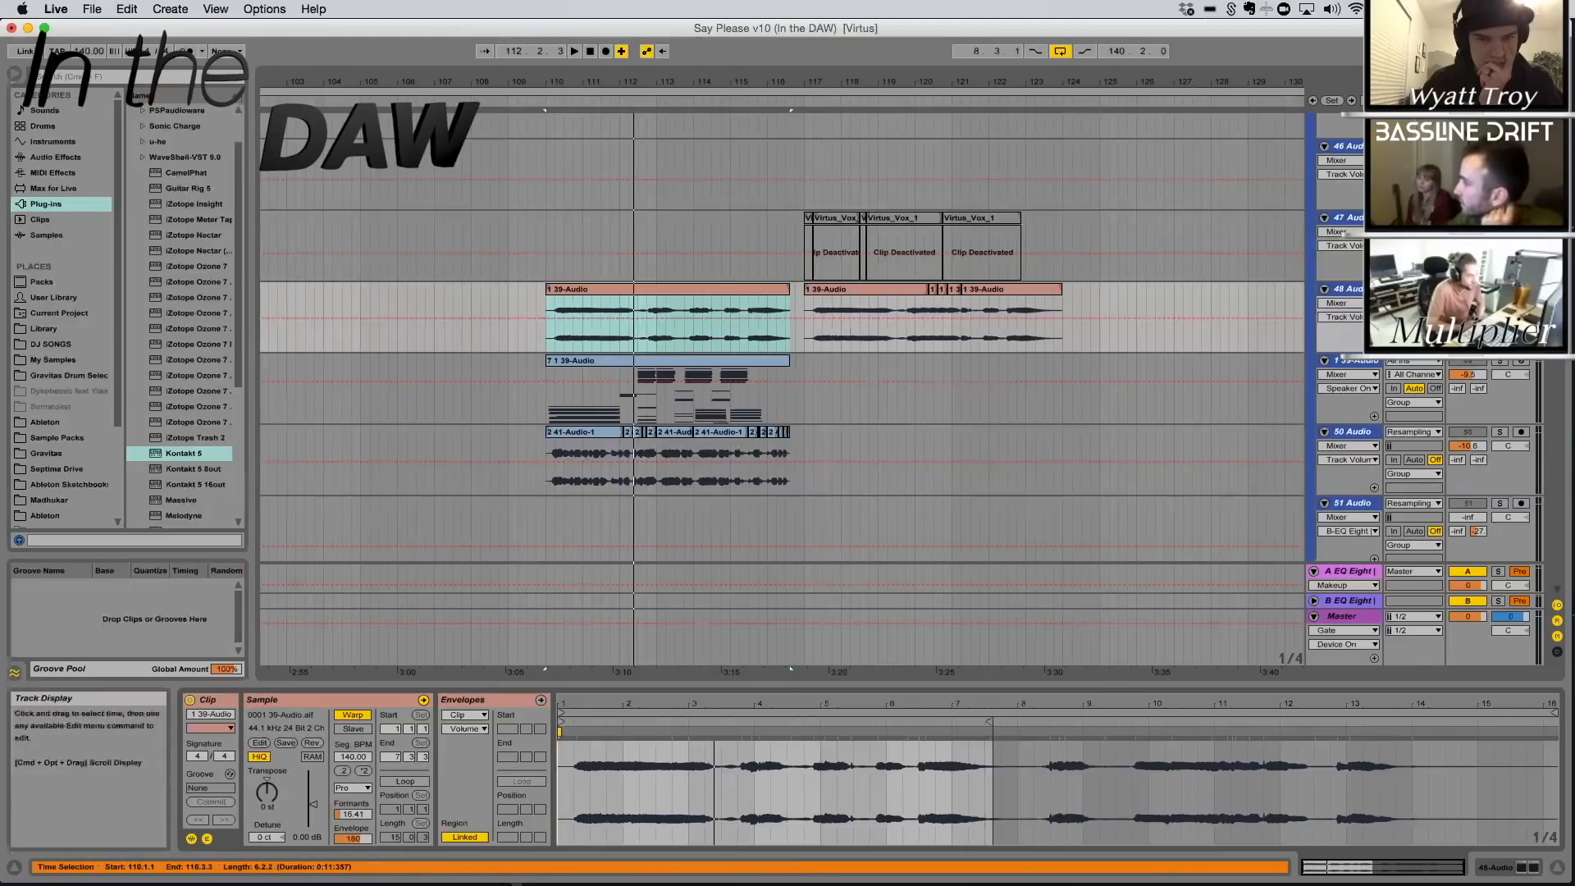
# Examine the Arpeggiator and Slice notes of the 1 39-Audio MIDI clip in an enlarged note editor, restoring its height when done
pyautogui.doubleClick(1369, 359)
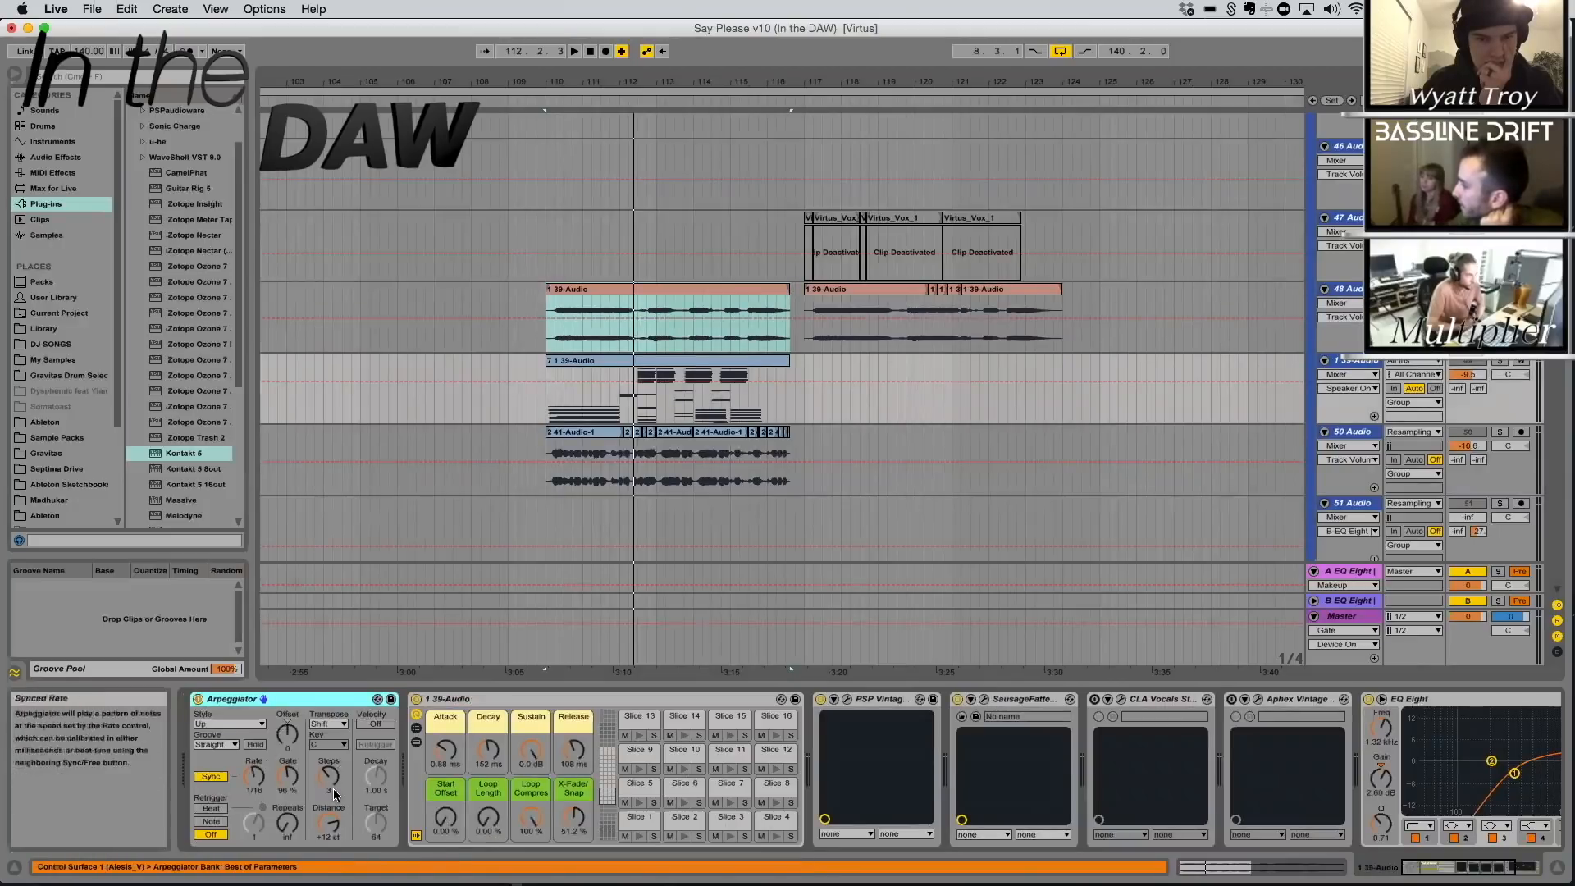
pyautogui.click(615, 360)
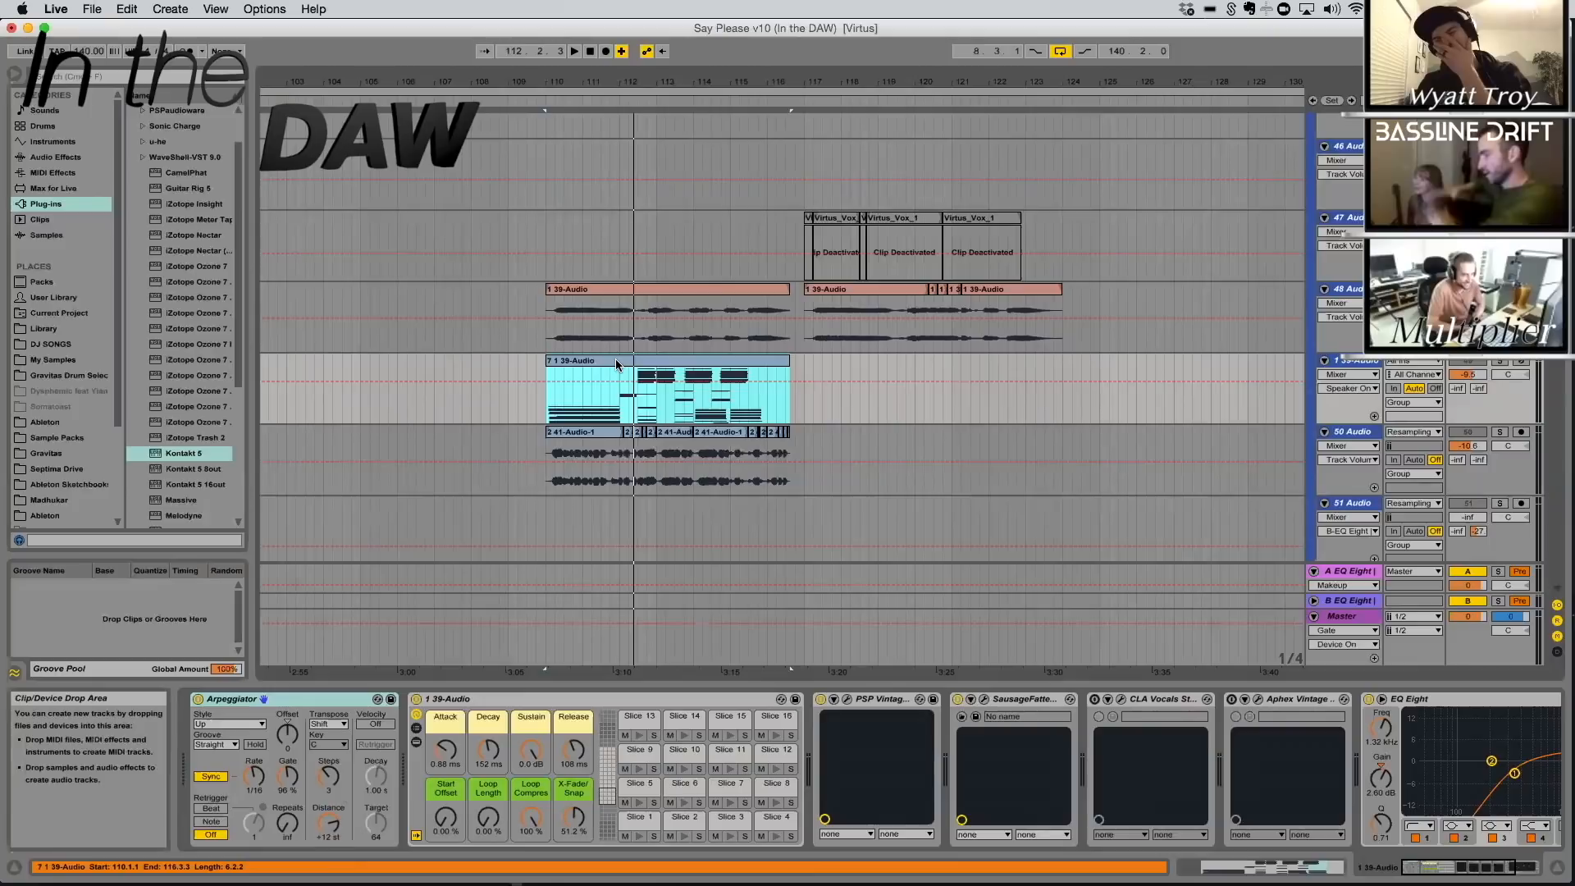
pyautogui.doubleClick(612, 361)
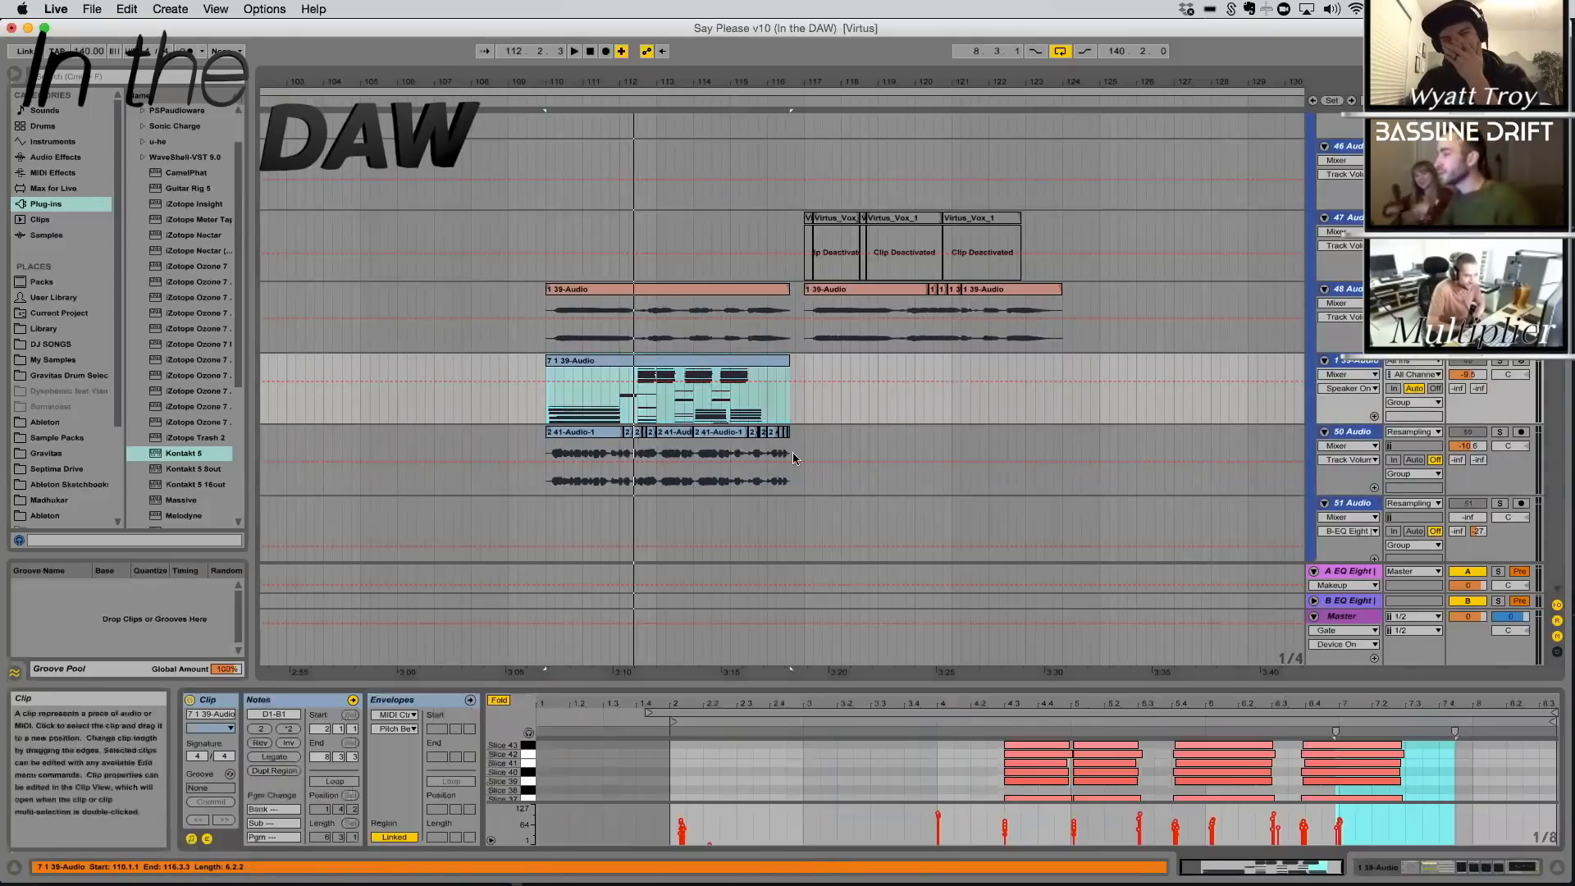
pyautogui.moveTo(1124, 686); pyautogui.dragTo(1108, 481)
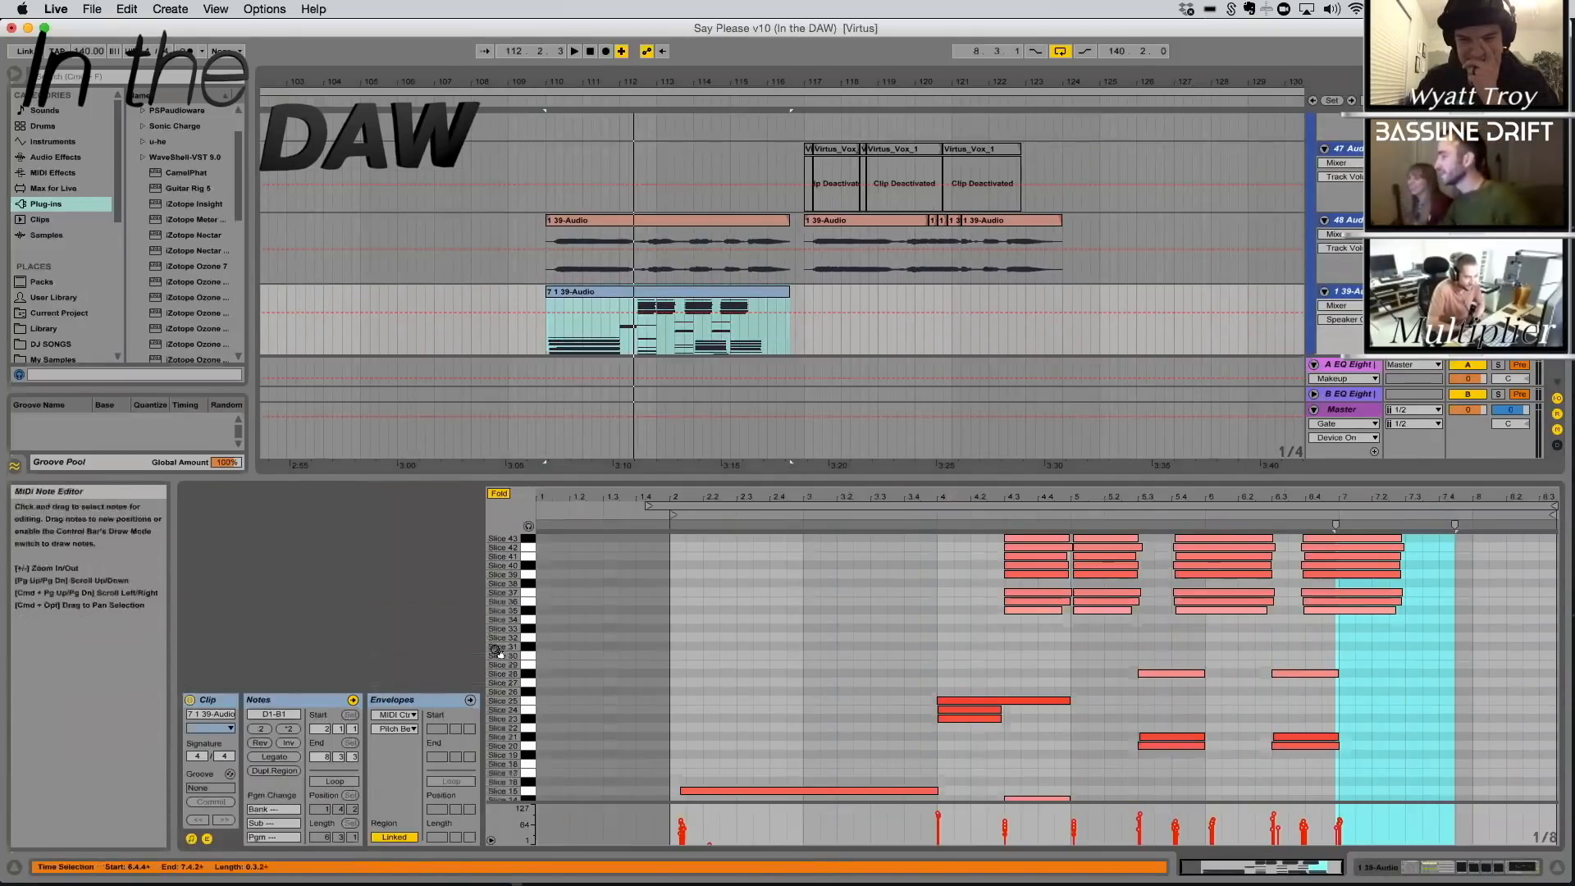
pyautogui.moveTo(503, 649); pyautogui.dragTo(467, 648)
pyautogui.click(1191, 492)
pyautogui.scroll(-1, 1178, 568)
pyautogui.moveTo(1179, 482); pyautogui.dragTo(837, 289)
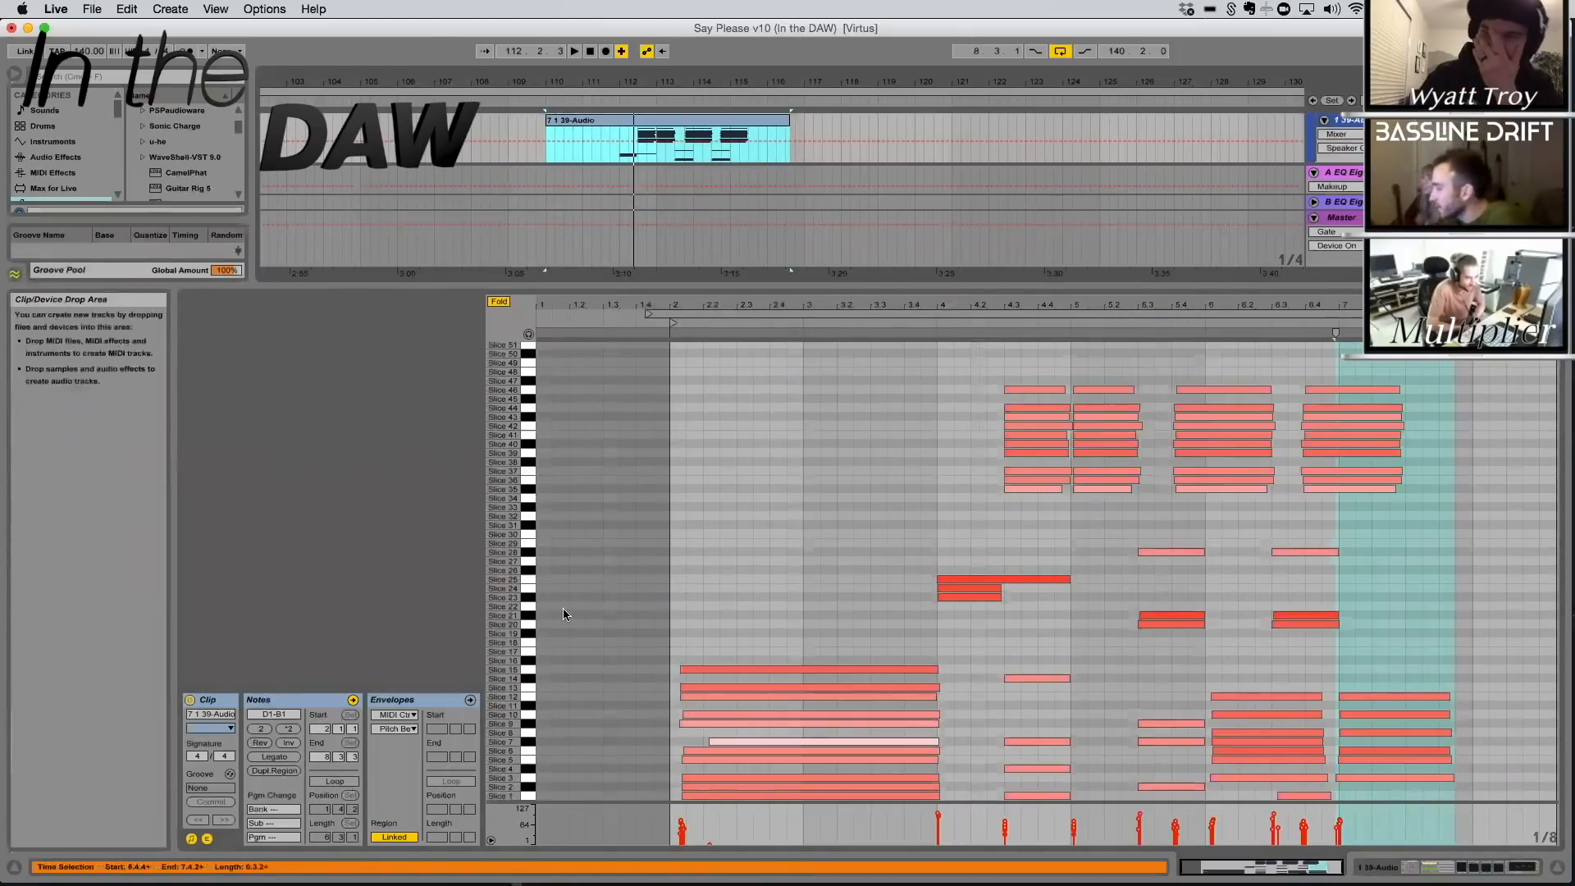
pyautogui.moveTo(1089, 288); pyautogui.dragTo(1081, 758)
# Play the sliced 1 39-Audio MIDI clip from 110.1.1, stop playback, and solo the 50 Audio track below it
pyautogui.scroll(3, 850, 332)
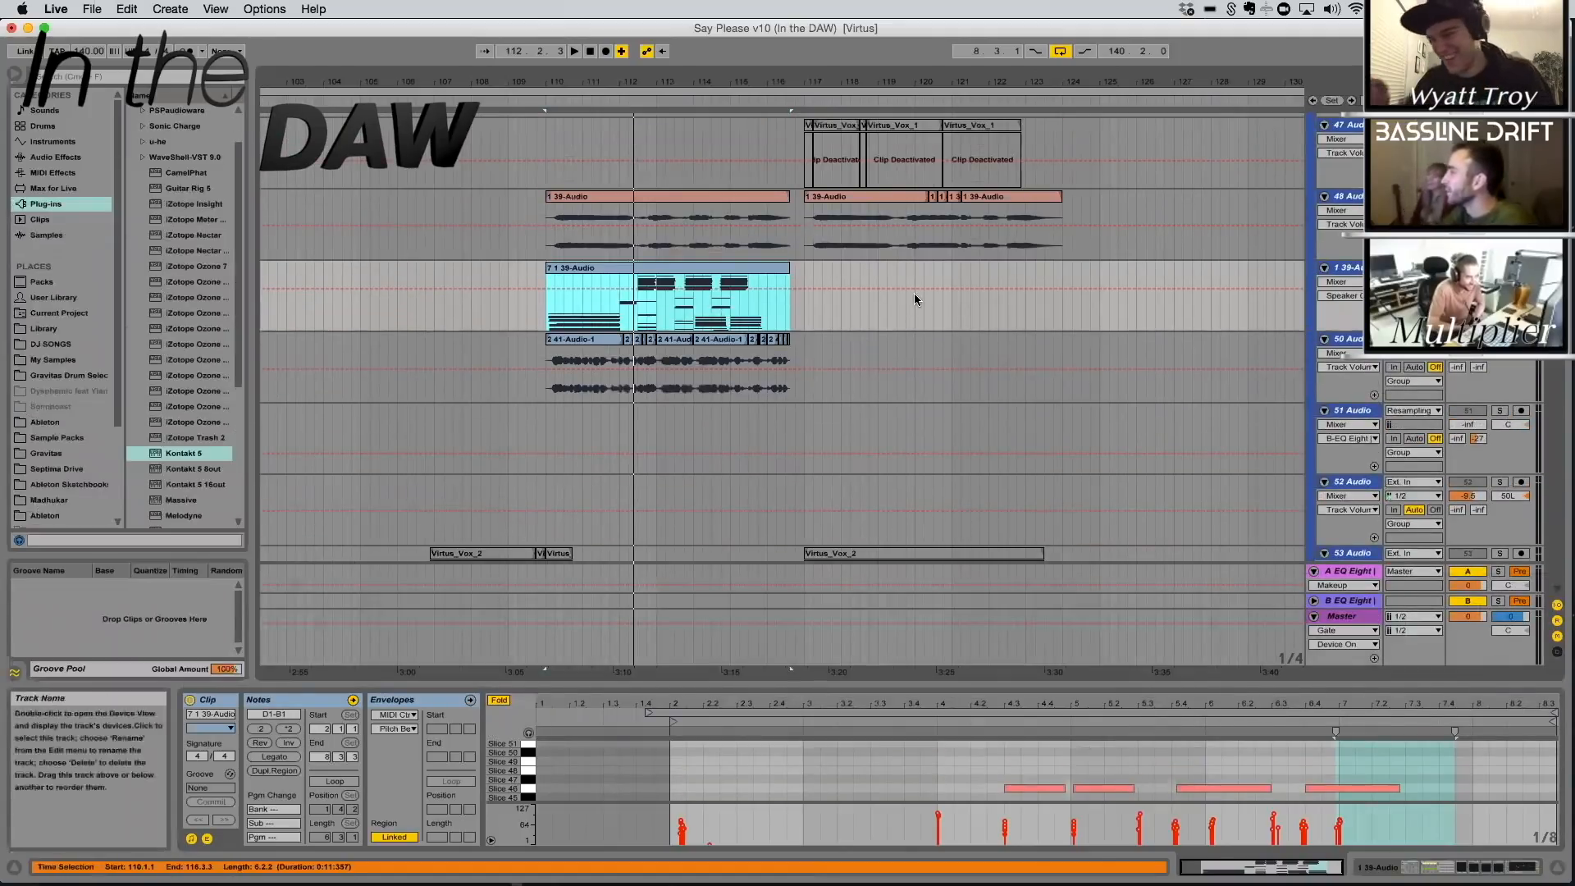
pyautogui.scroll(2, 914, 293)
pyautogui.click(621, 331)
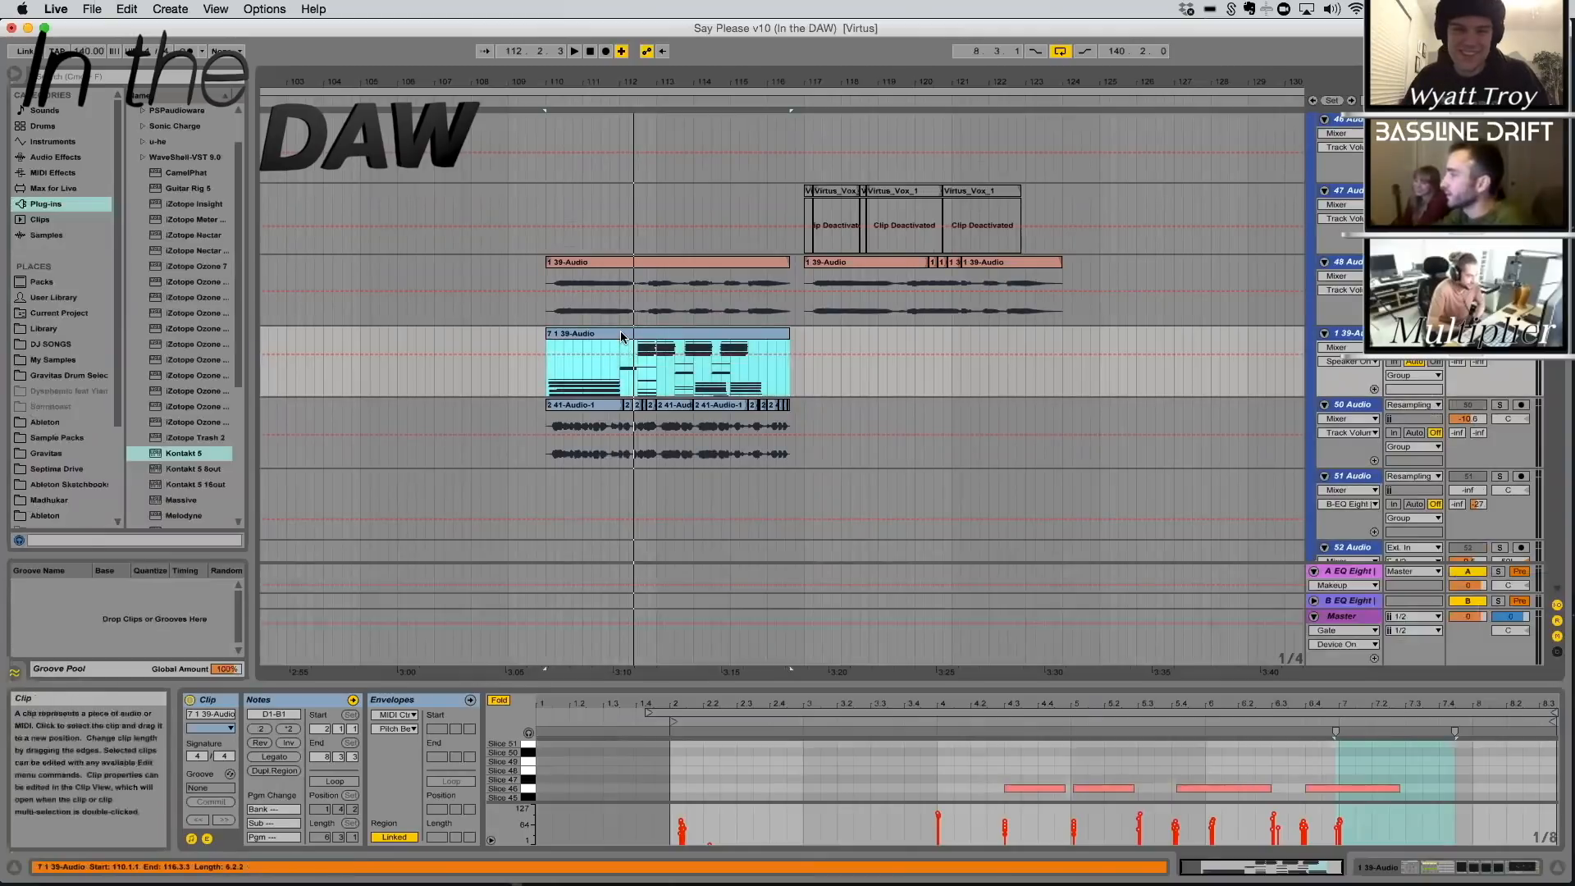
pyautogui.press('space')
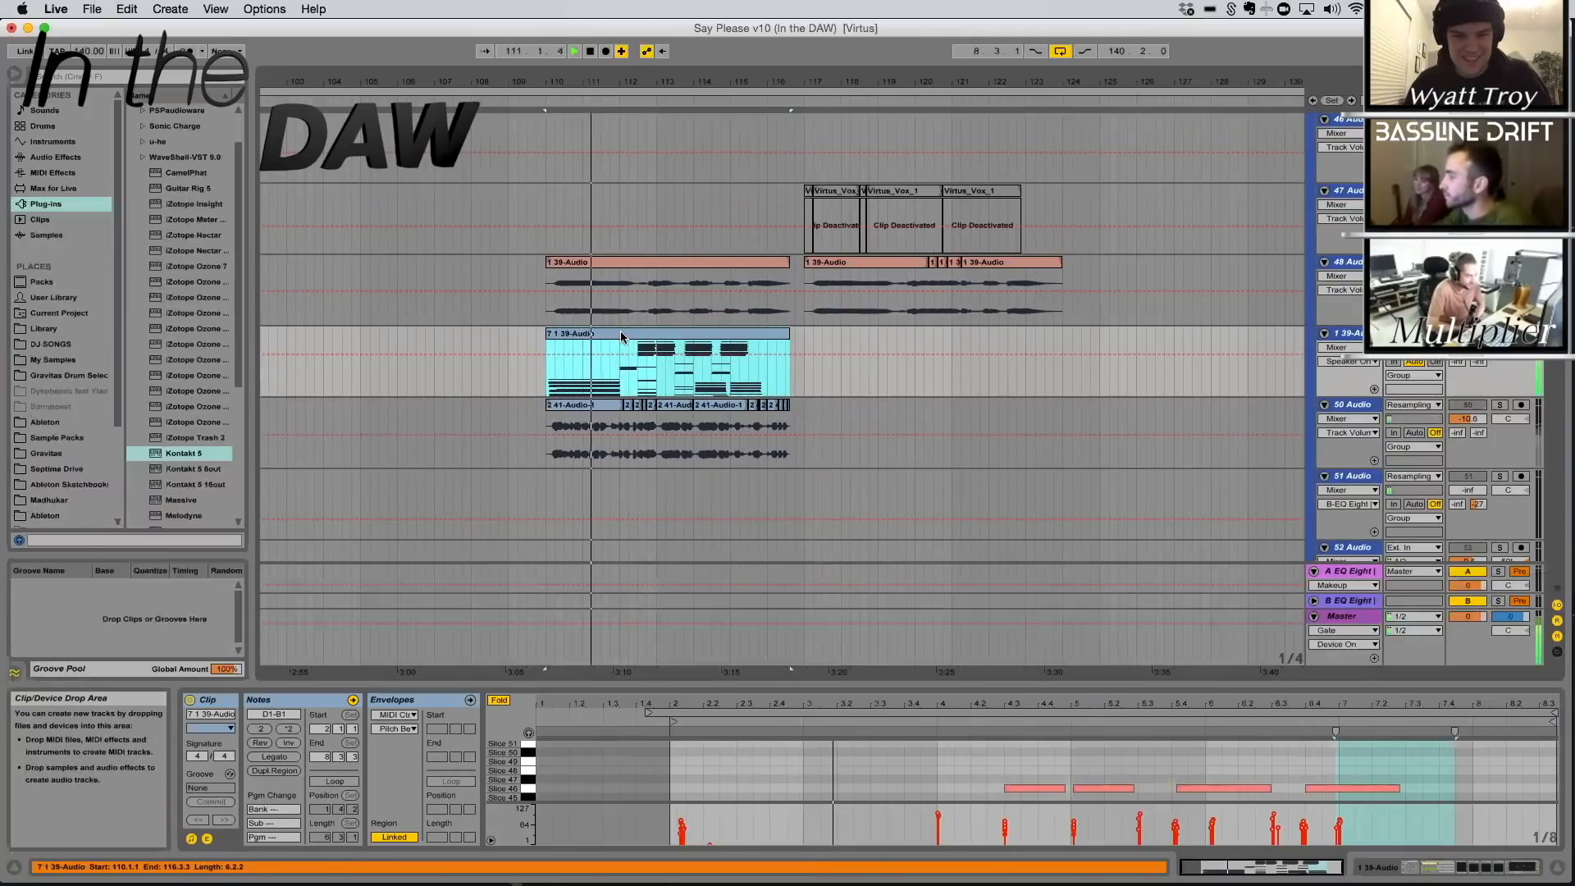
pyautogui.press('space')
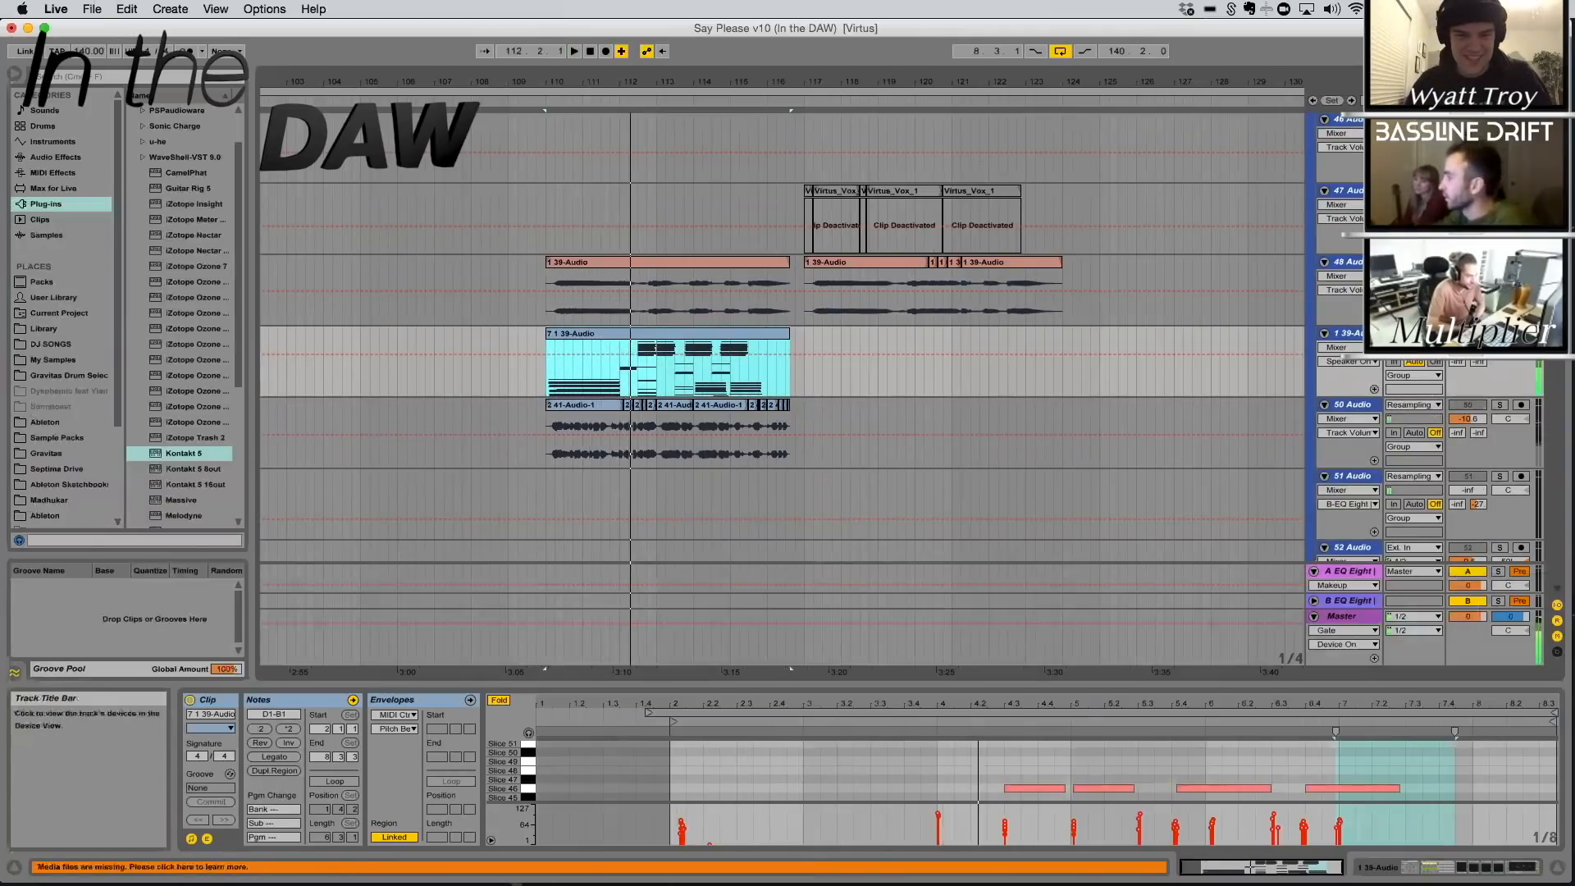
pyautogui.scroll(-1, 1329, 384)
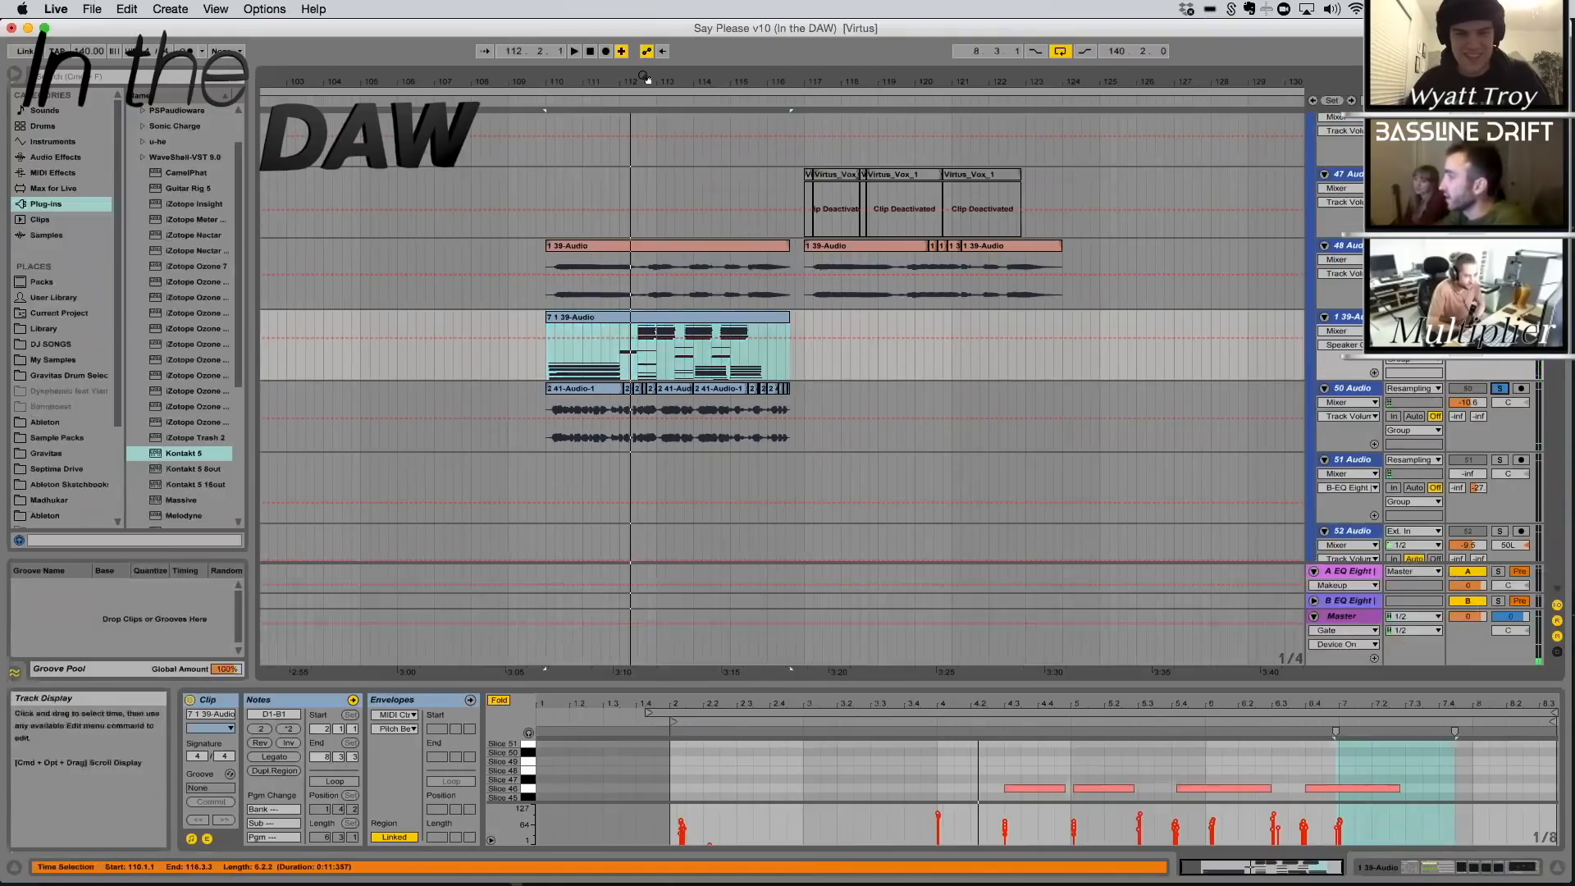
# Play the resampled 2 41-Audio-1 clip on 50 Audio from 110.1.1, stop playback, and show the track's effects chain
pyautogui.moveTo(646, 79); pyautogui.dragTo(529, 392)
pyautogui.click(530, 392)
pyautogui.press('space')
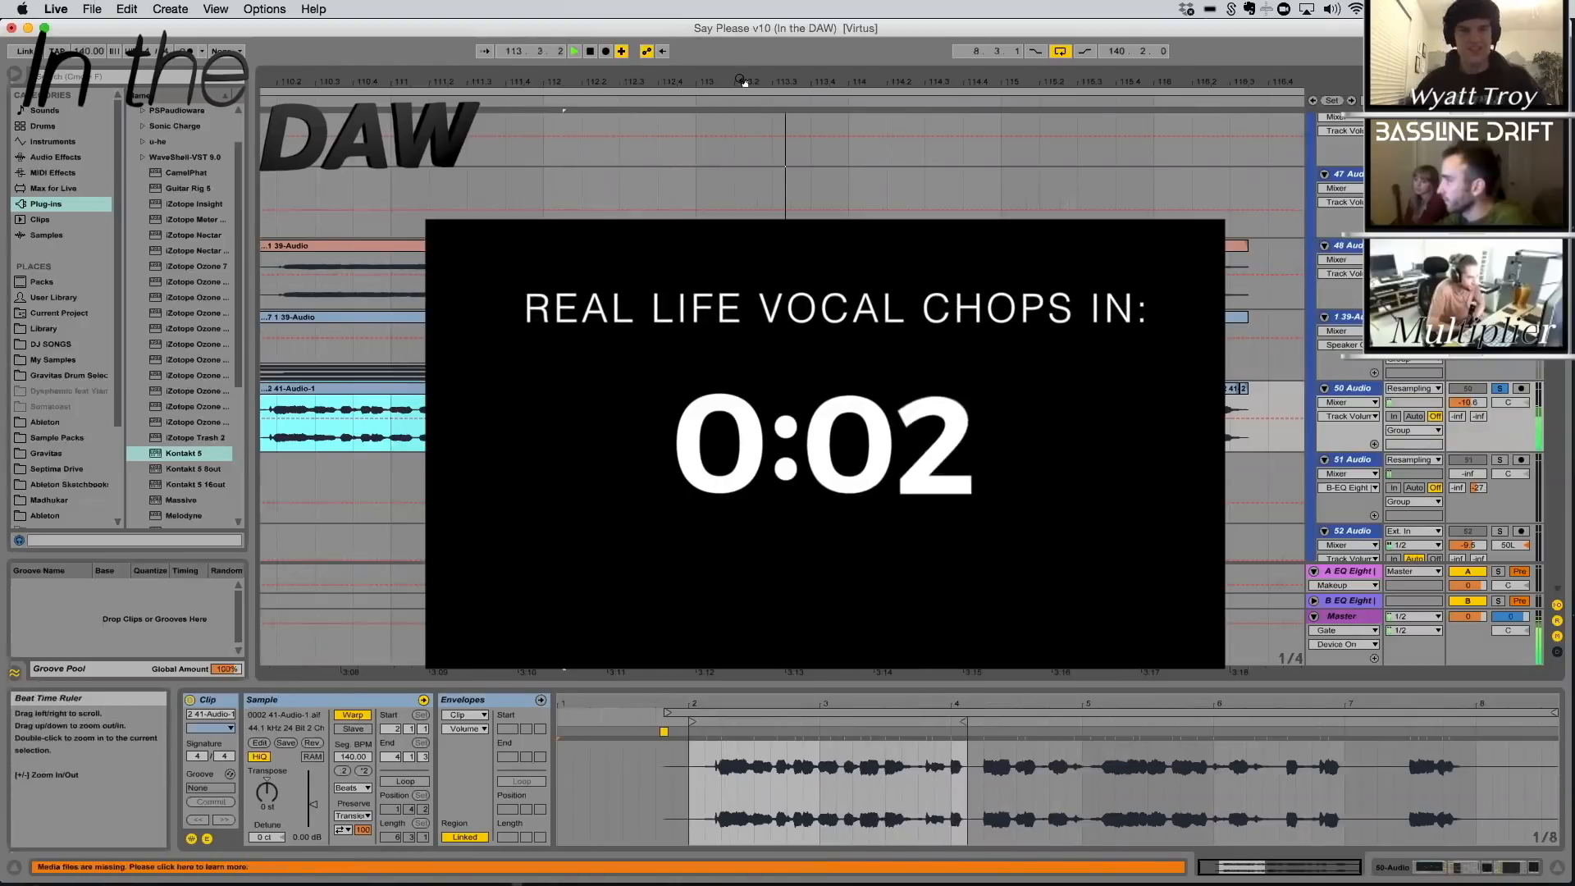
pyautogui.moveTo(741, 81); pyautogui.dragTo(741, 80)
pyautogui.press('space')
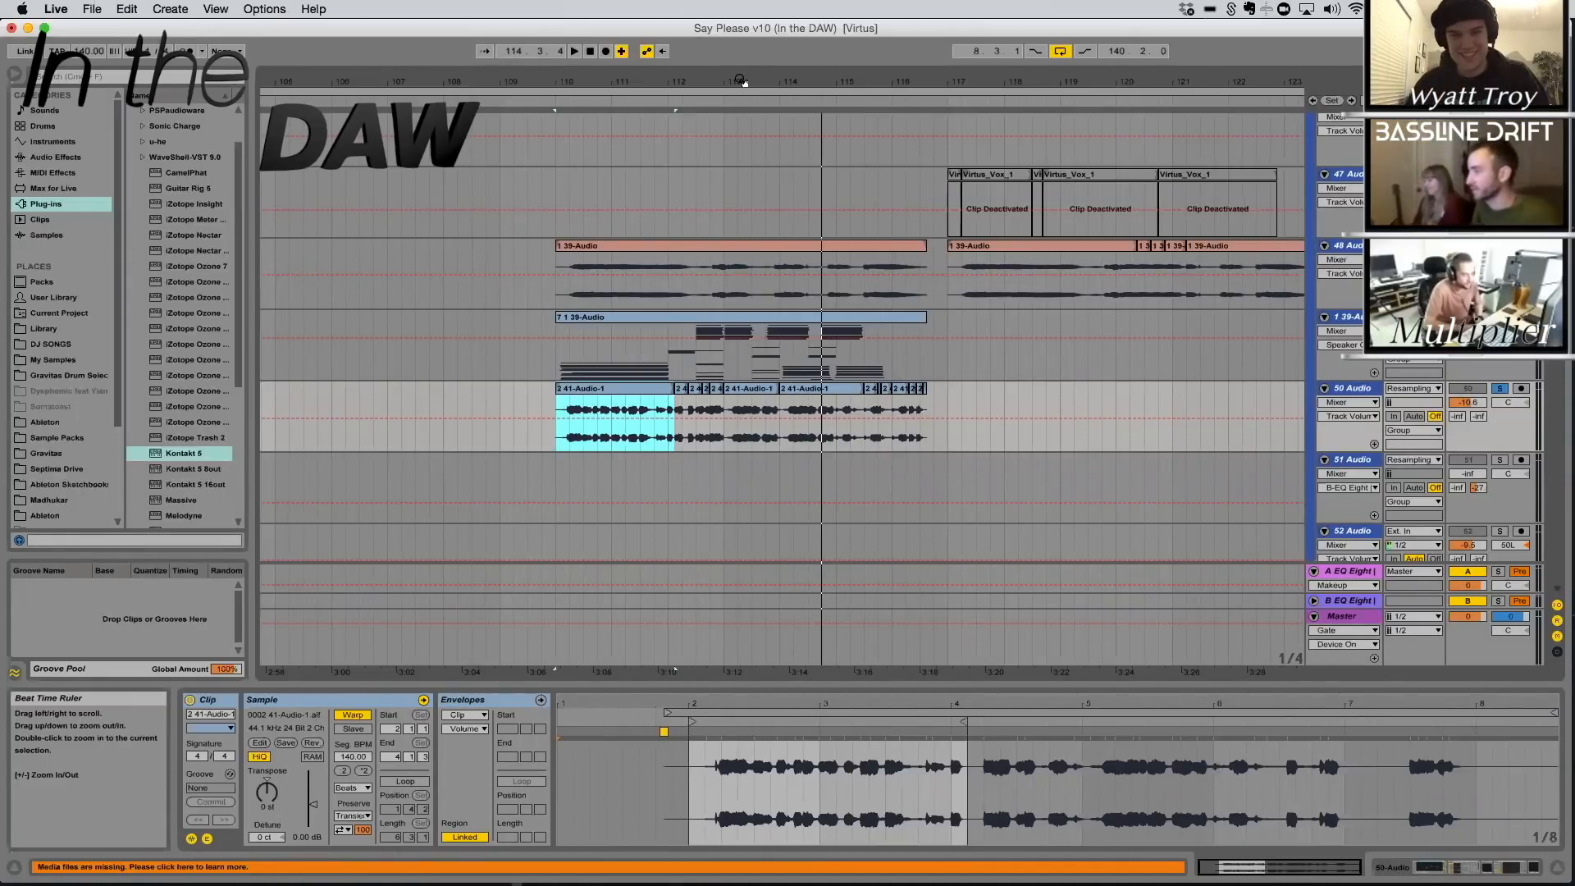
pyautogui.hotkey('shift', 'Tab')
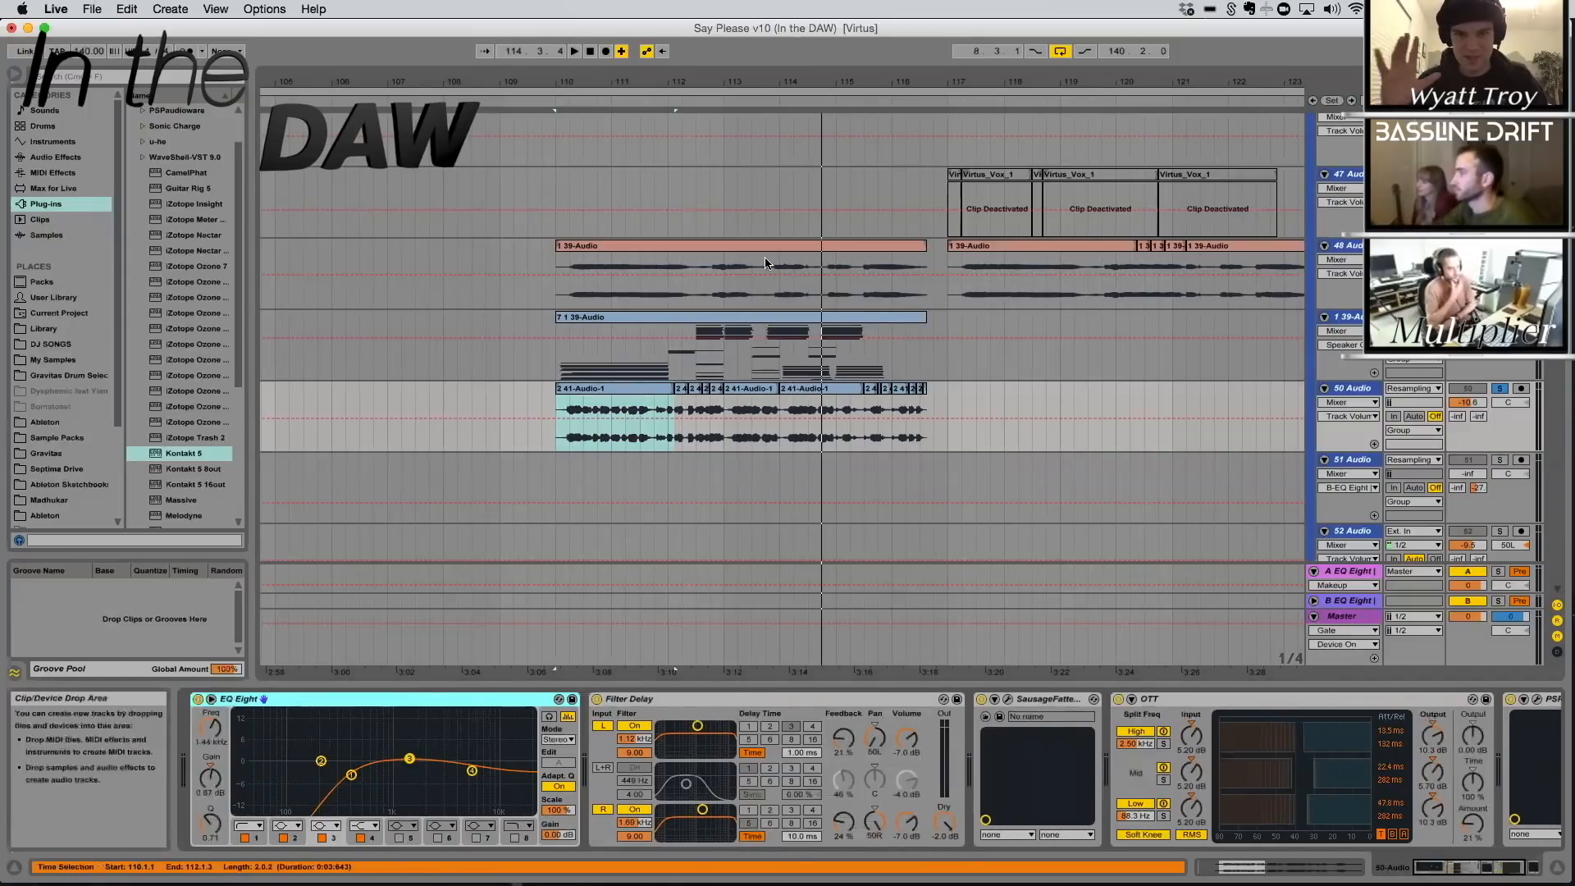
# Inspect the CLA Vocals and Aphex Vintage Exciter plug-in windows on the 48 Audio vocal track
pyautogui.click(761, 246)
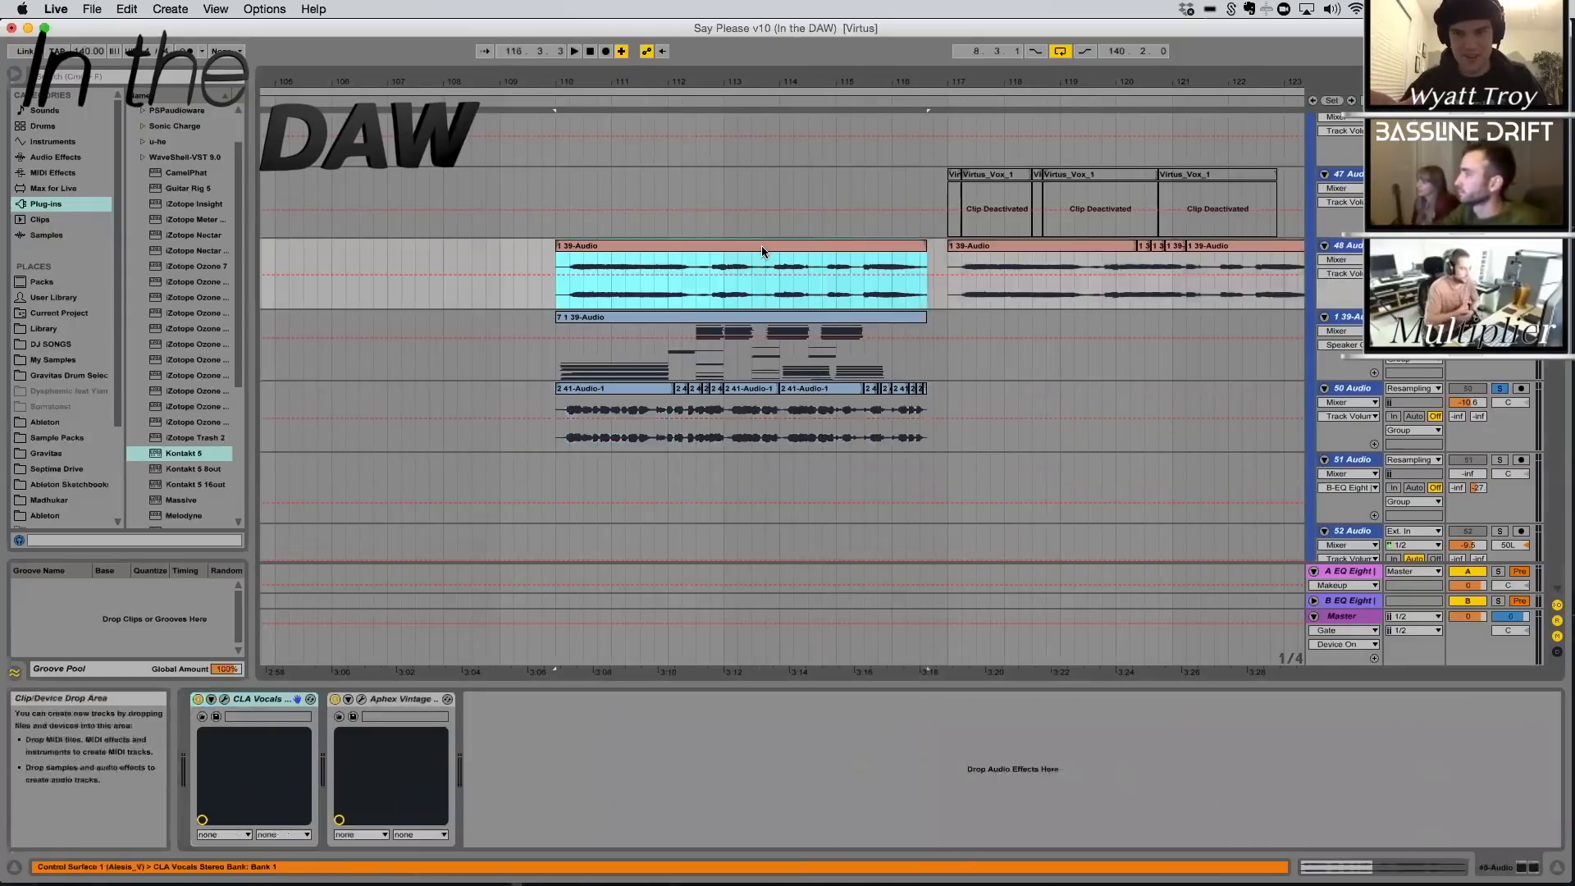
pyautogui.click(224, 699)
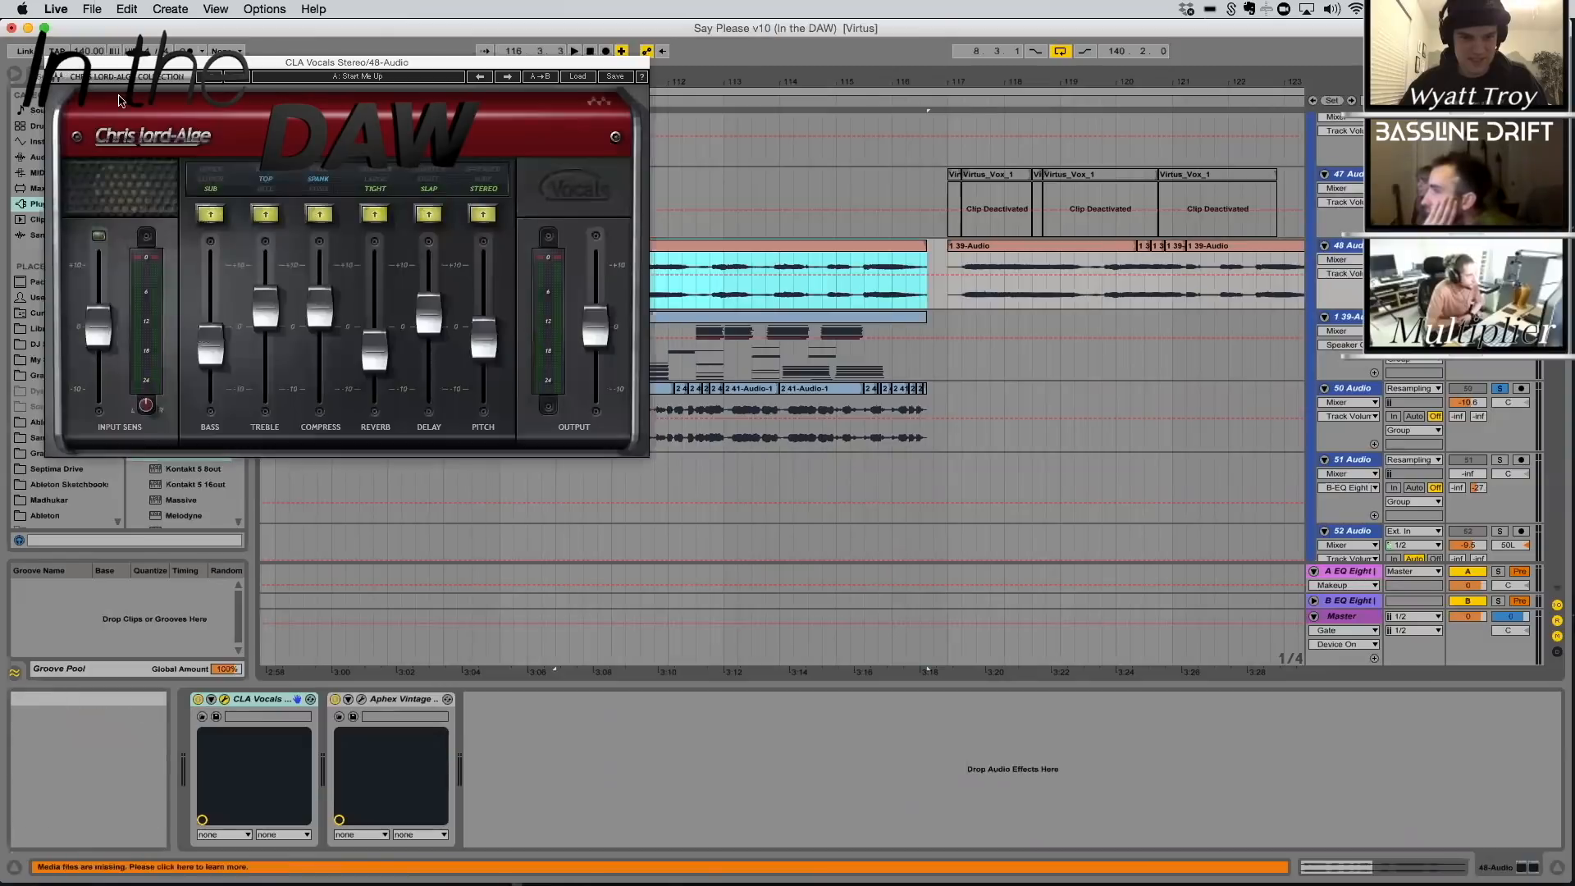
pyautogui.click(47, 63)
pyautogui.click(362, 699)
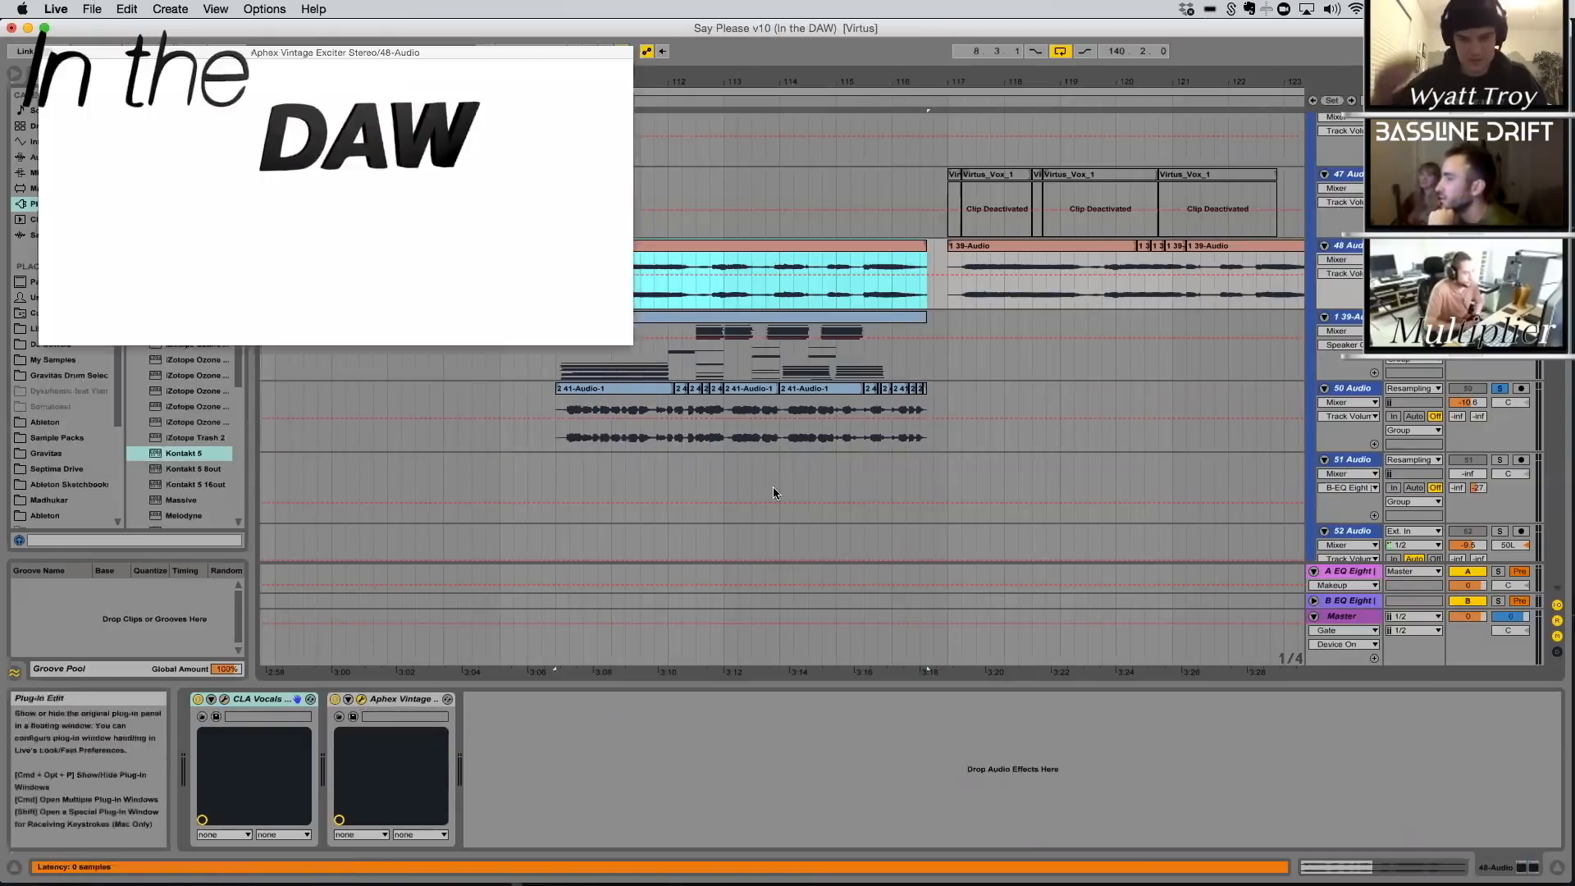
# Try to slice the 1 39-Audio clip to a new MIDI track per 1/8 Note, using the Built-in slicing preset
pyautogui.rightClick(733, 251)
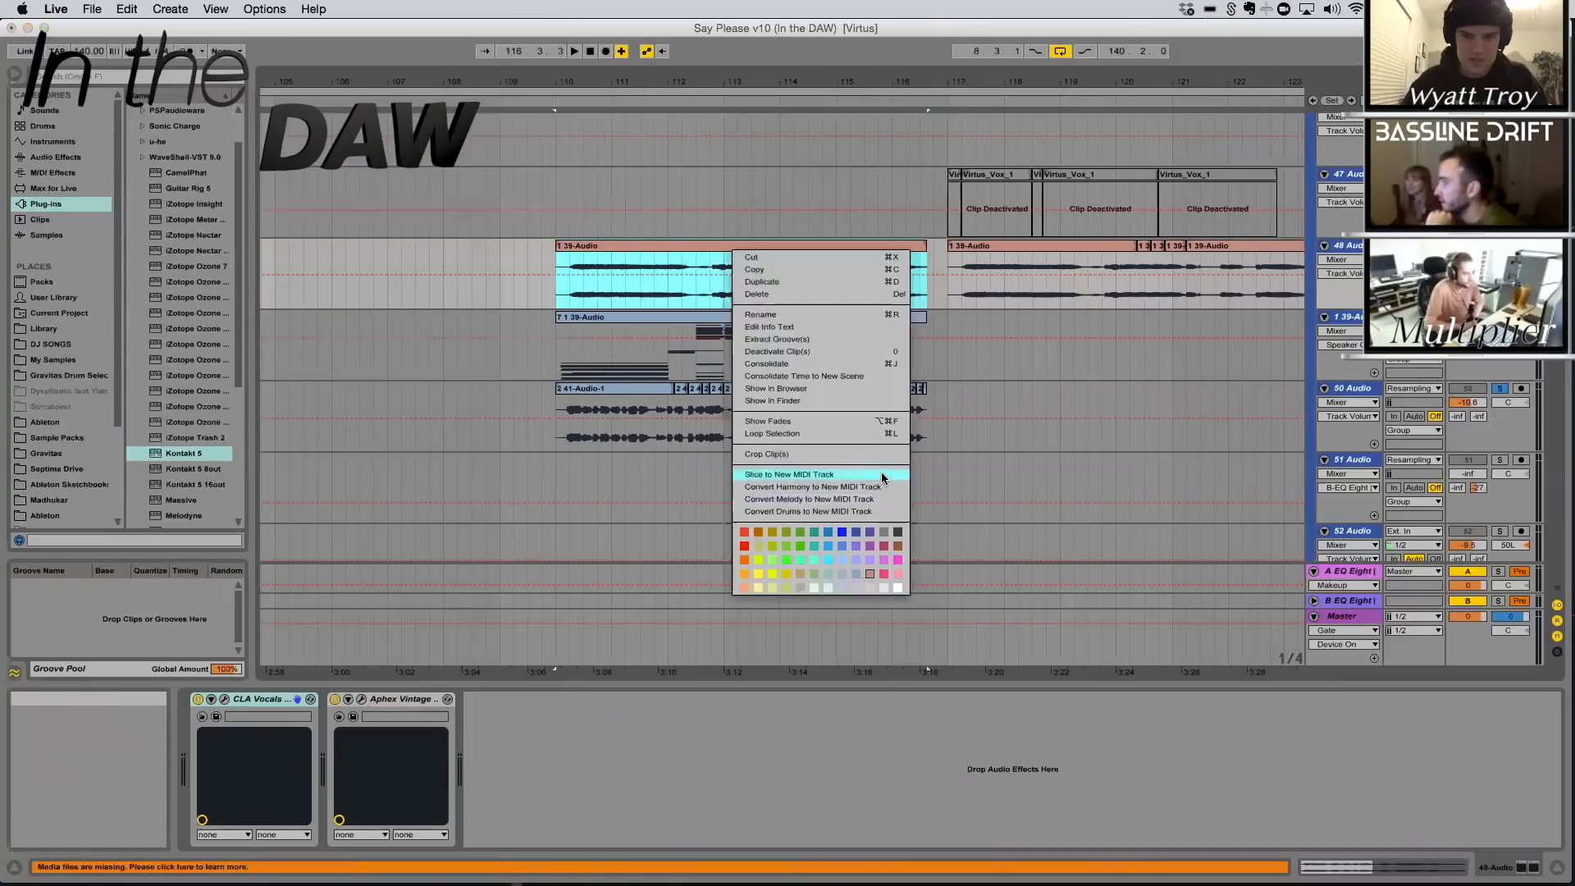
pyautogui.click(881, 474)
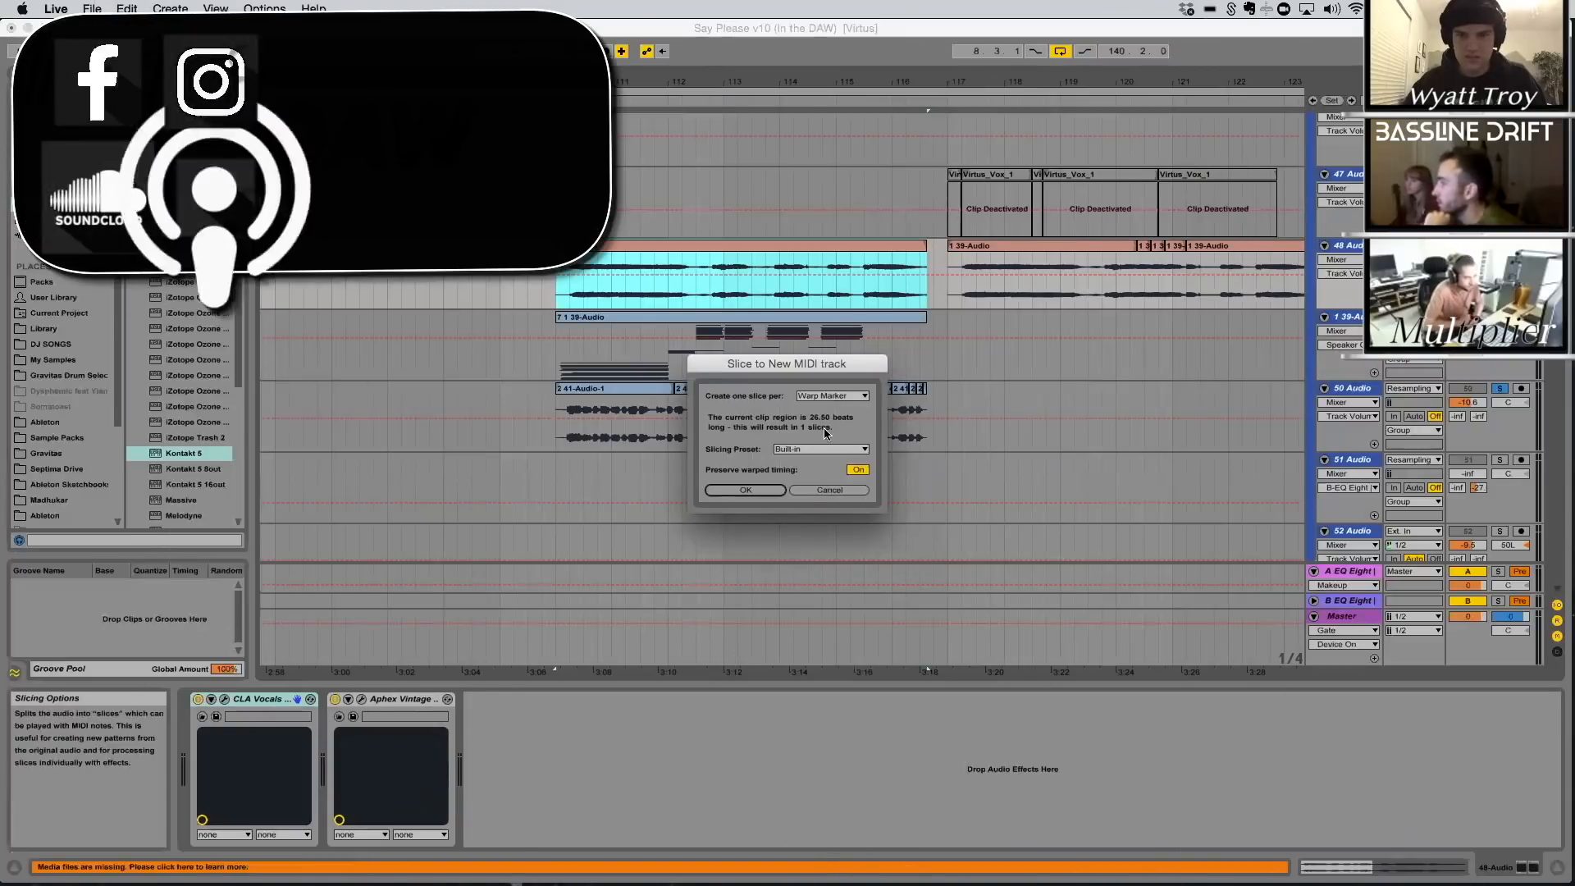
pyautogui.click(833, 396)
pyautogui.click(834, 467)
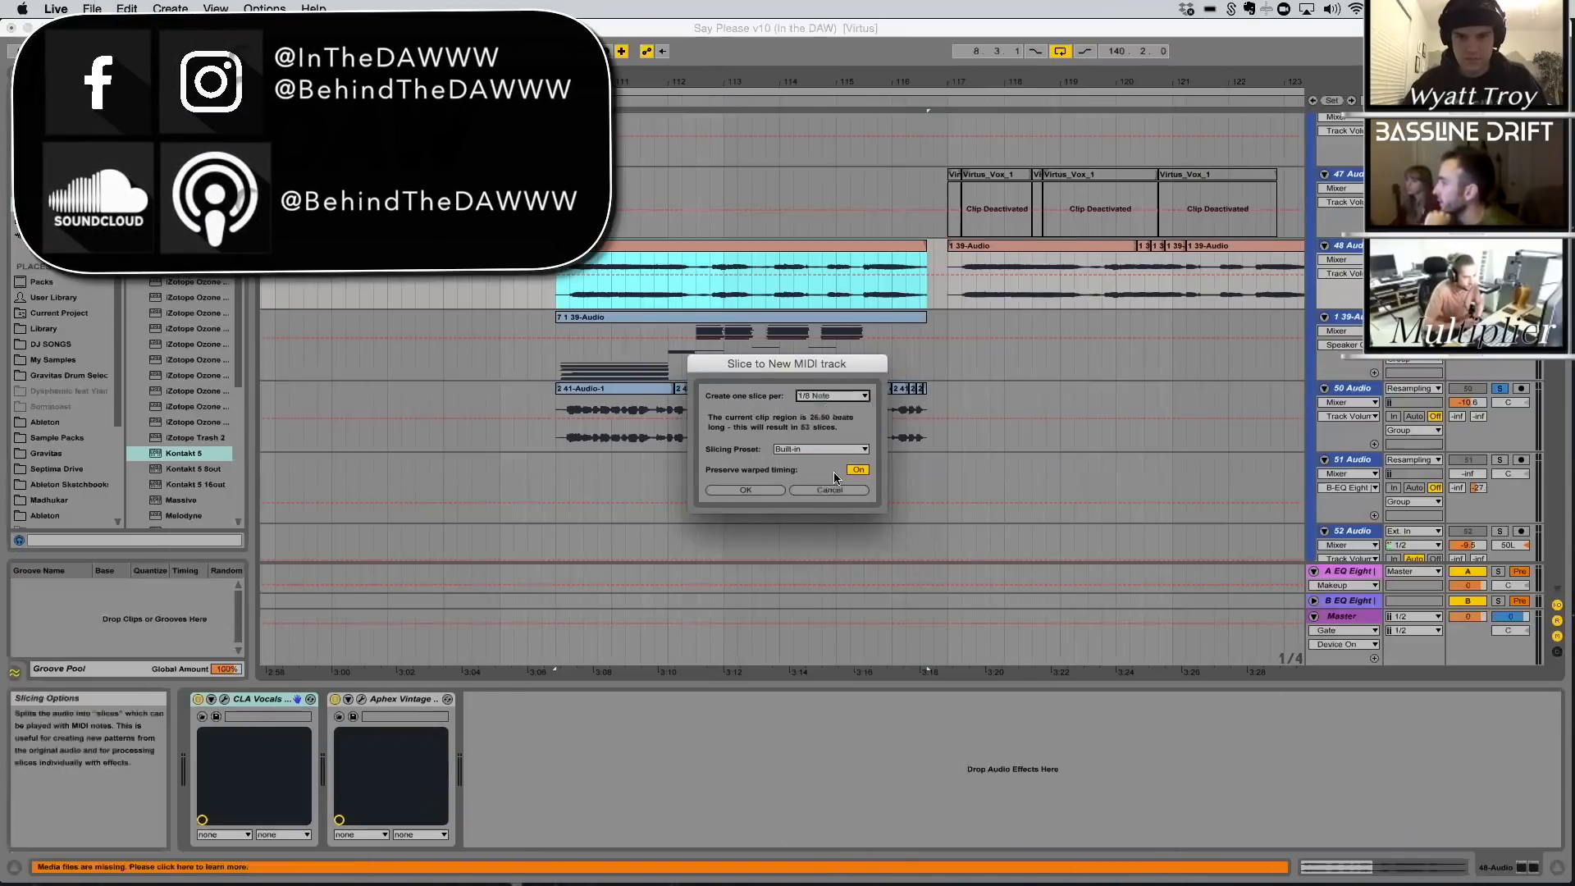
pyautogui.click(767, 491)
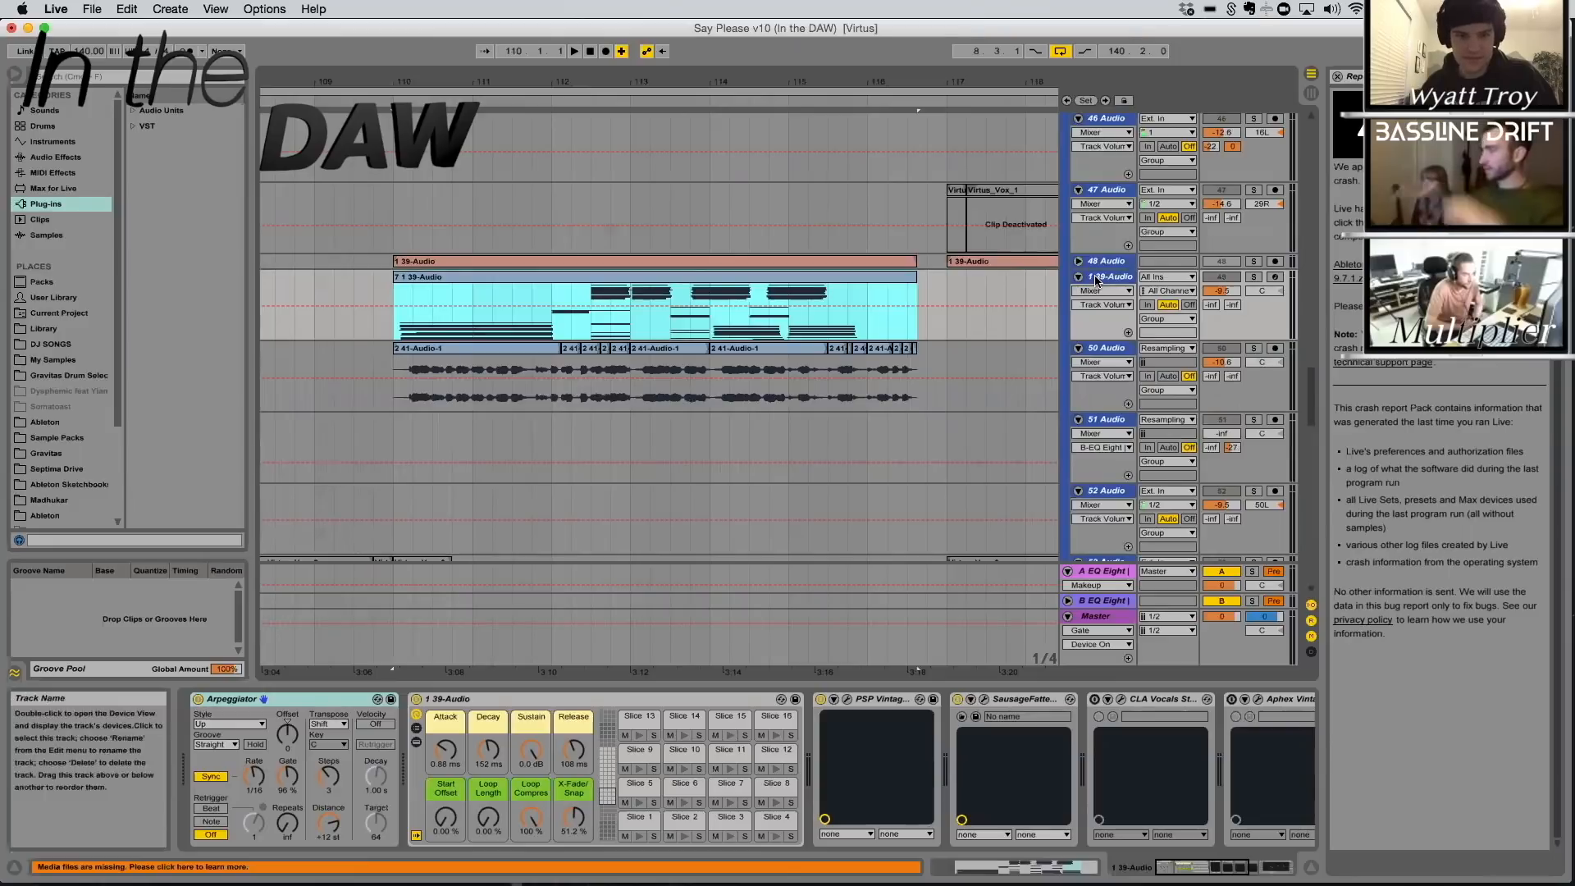
# Solo and play the sliced 1 39-Audio track while sweeping its Arpeggiator Gate down and back up
pyautogui.click(220, 702)
pyautogui.click(221, 742)
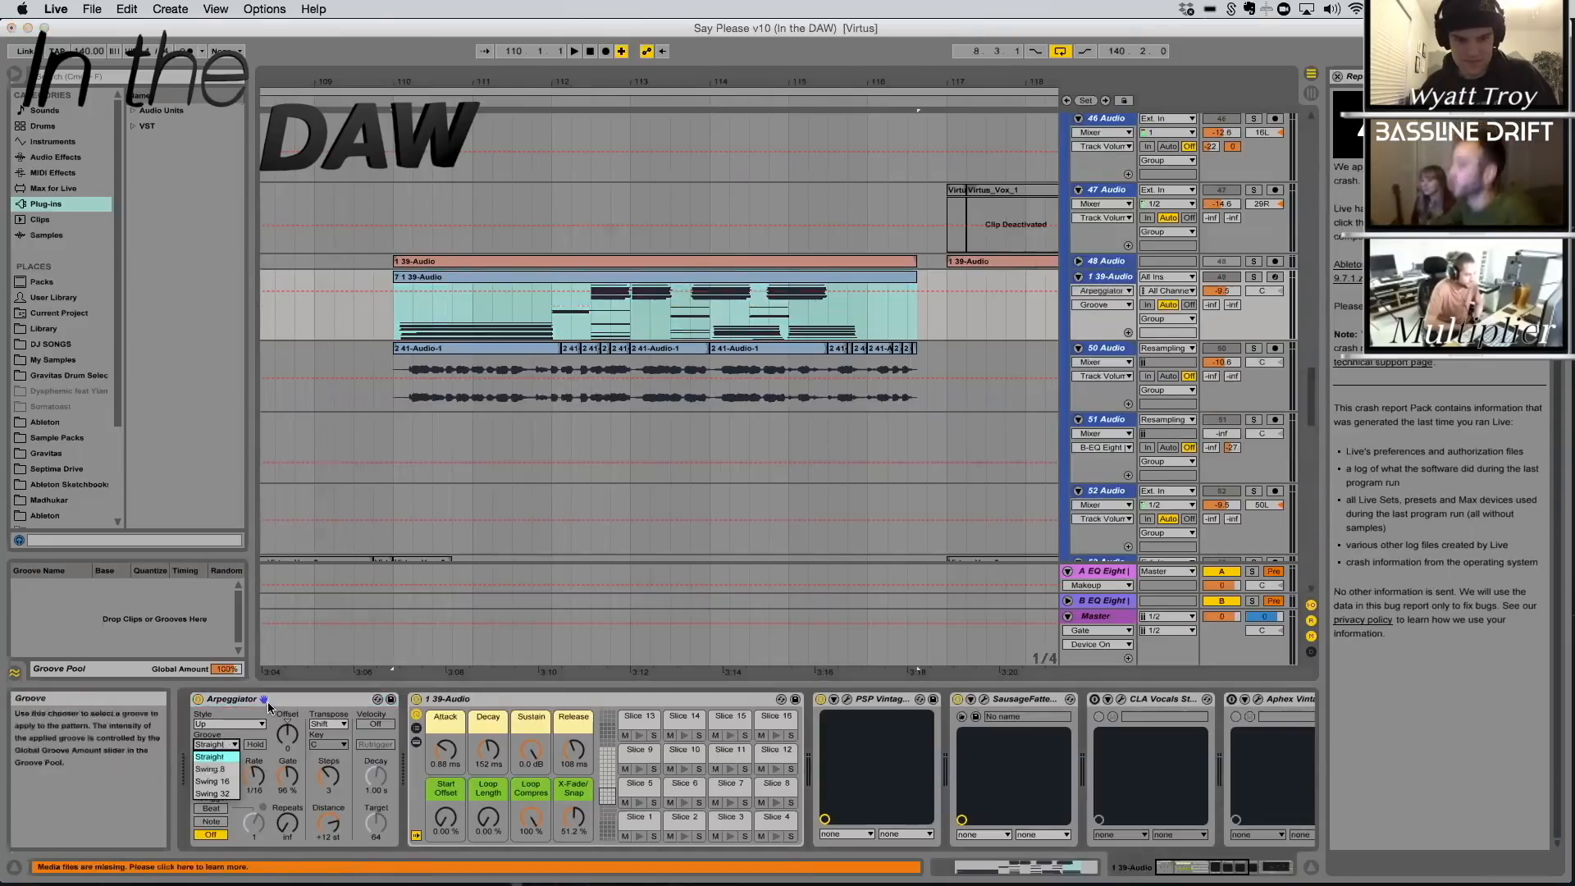
pyautogui.click(1254, 278)
pyautogui.press('space')
pyautogui.moveTo(287, 776); pyautogui.dragTo(287, 843)
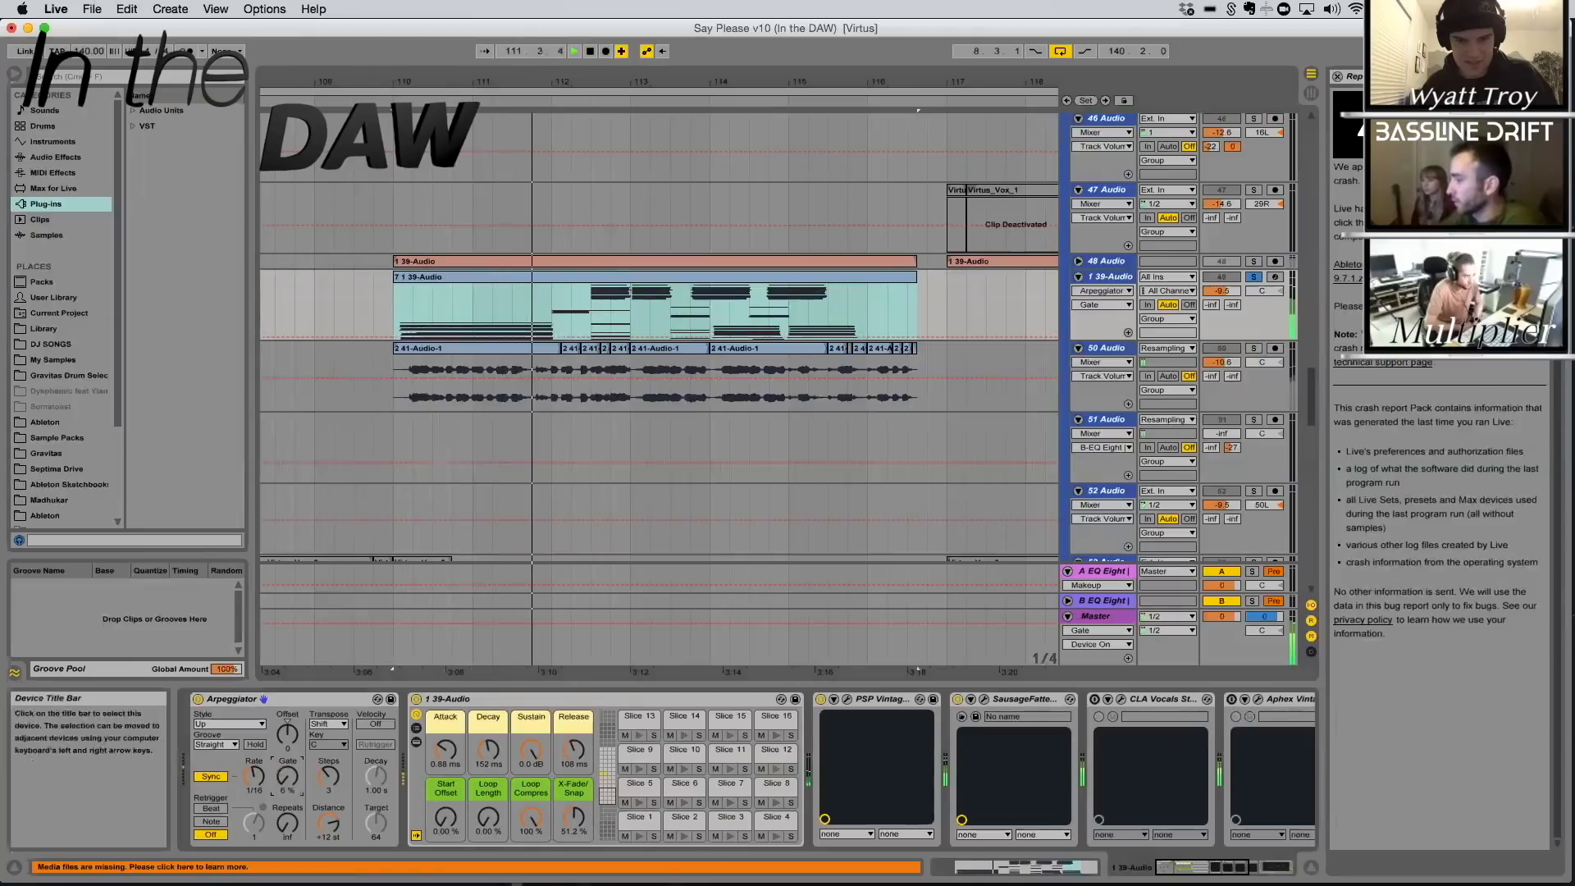
pyautogui.moveTo(287, 778); pyautogui.dragTo(287, 769)
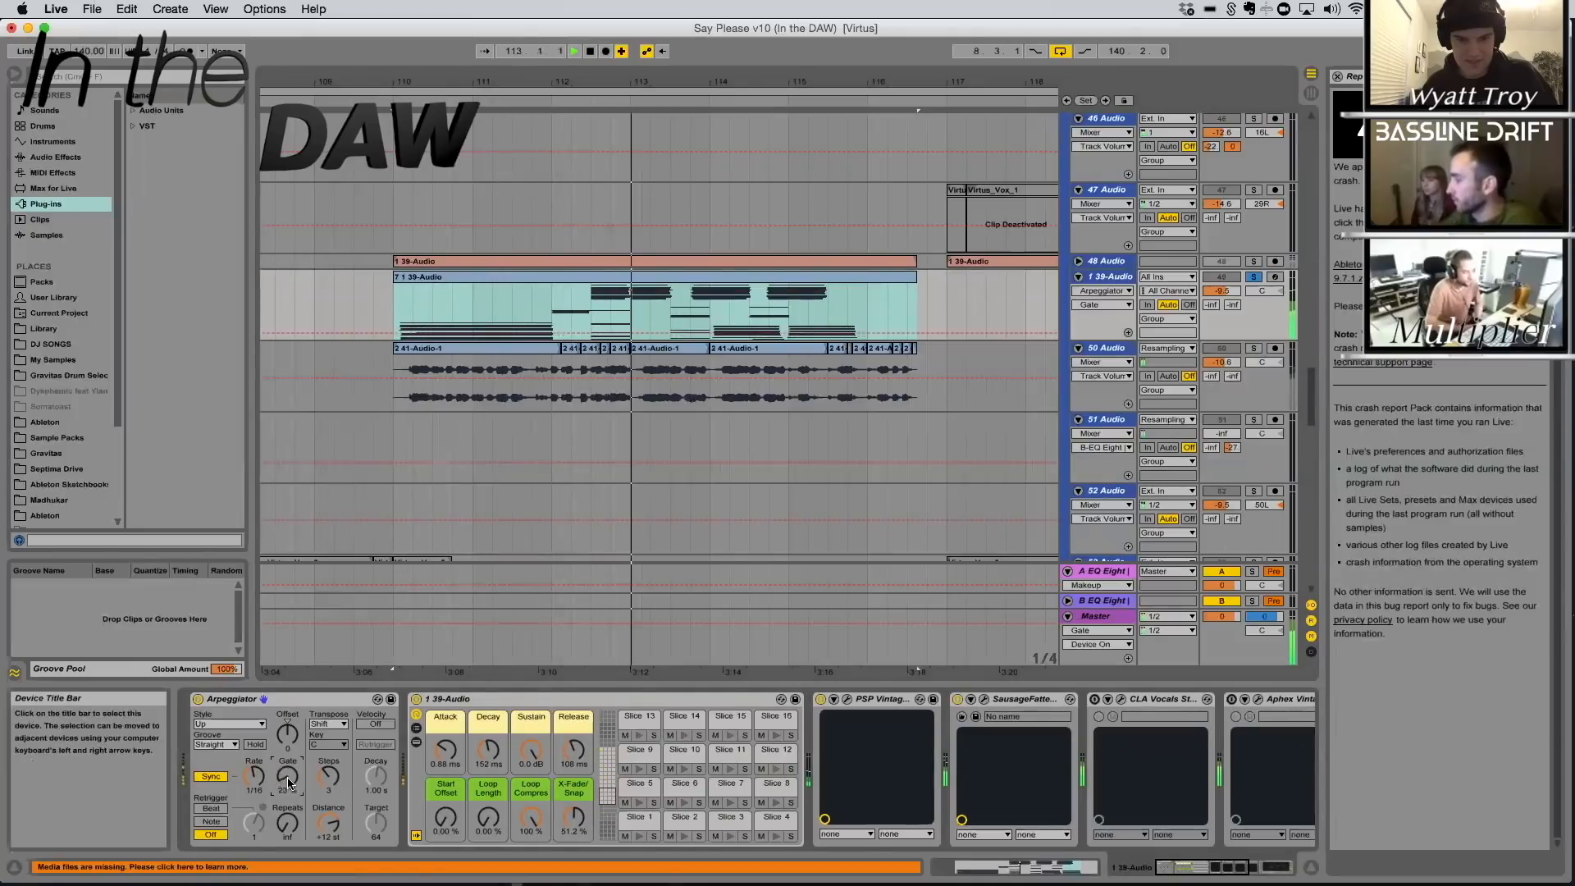
pyautogui.moveTo(289, 783); pyautogui.dragTo(289, 730)
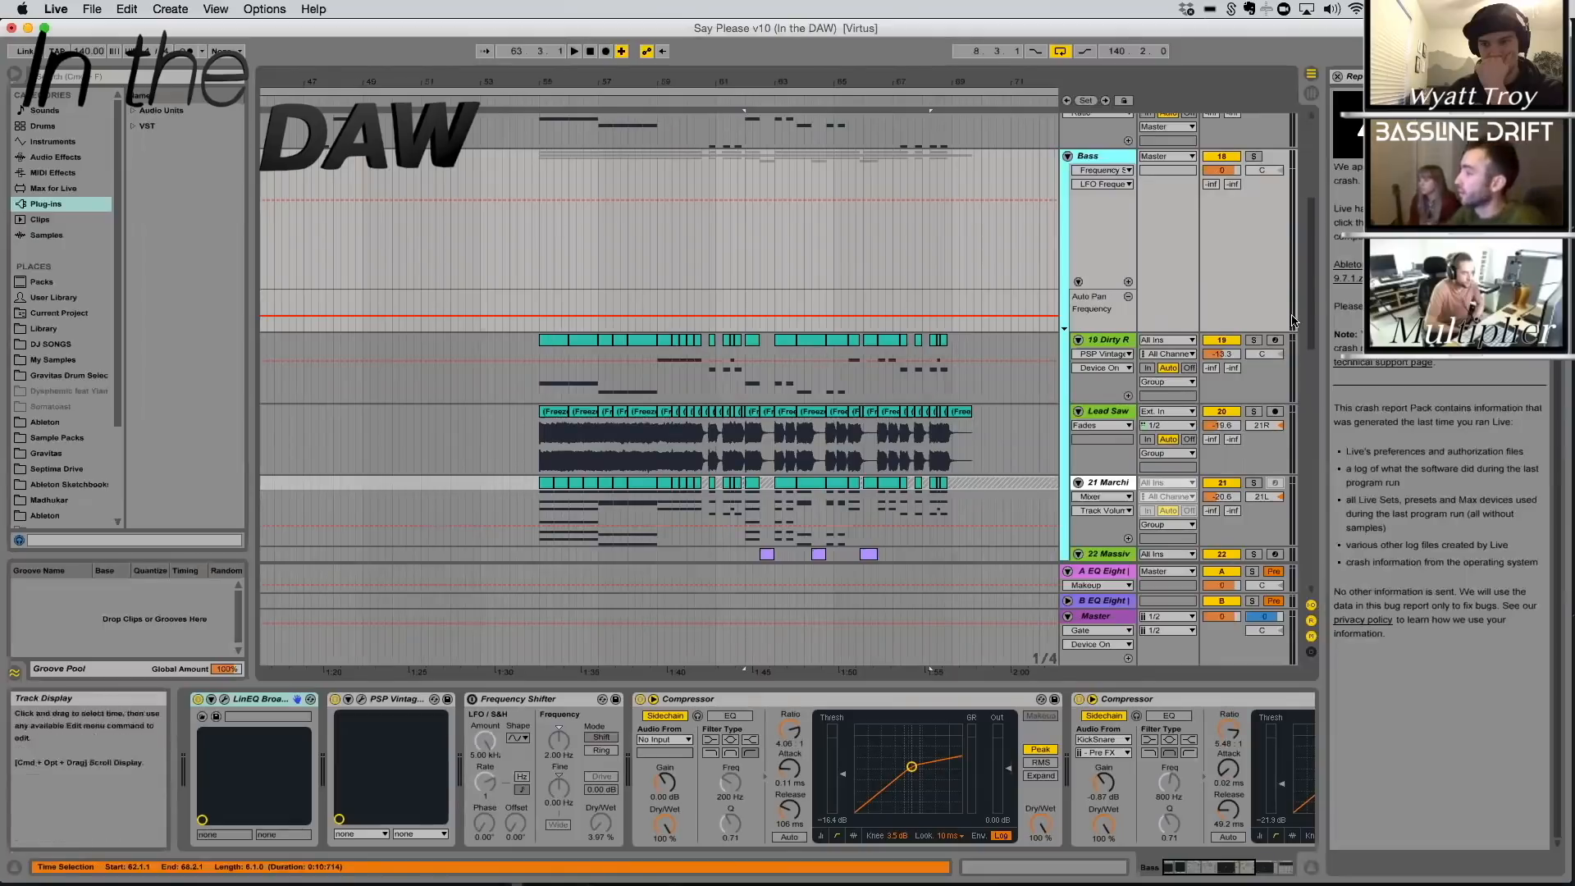
# Play the drop from 55.1.1 with the Bass group and Sub track soloed, and deactivate the 22 Massive track
pyautogui.click(553, 340)
pyautogui.press('space')
pyautogui.click(1253, 156)
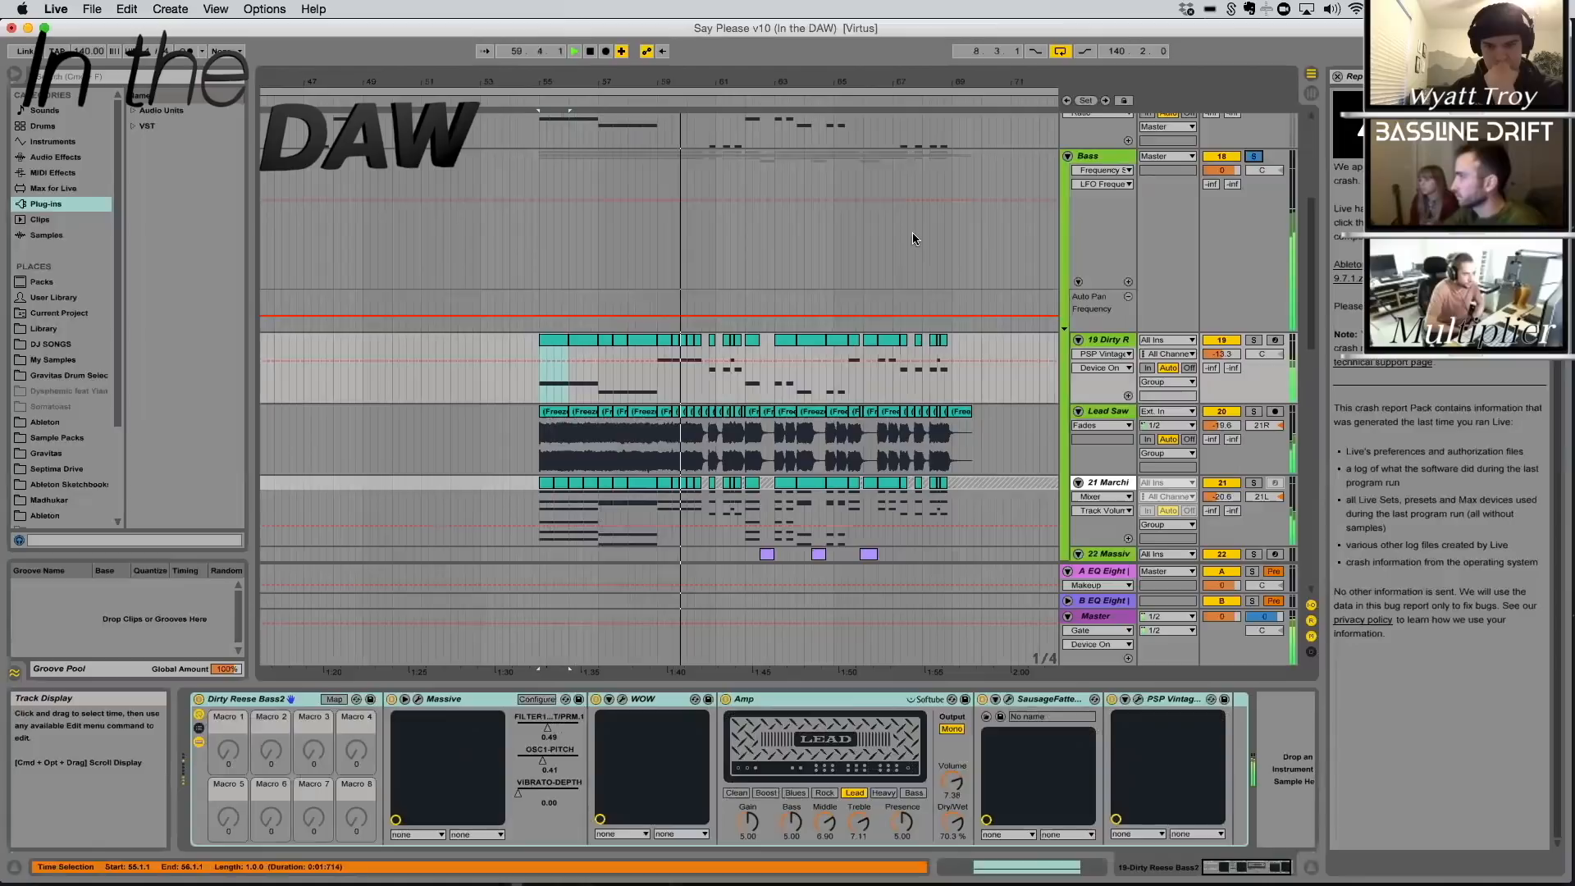
pyautogui.scroll(4, 913, 233)
pyautogui.click(1253, 233)
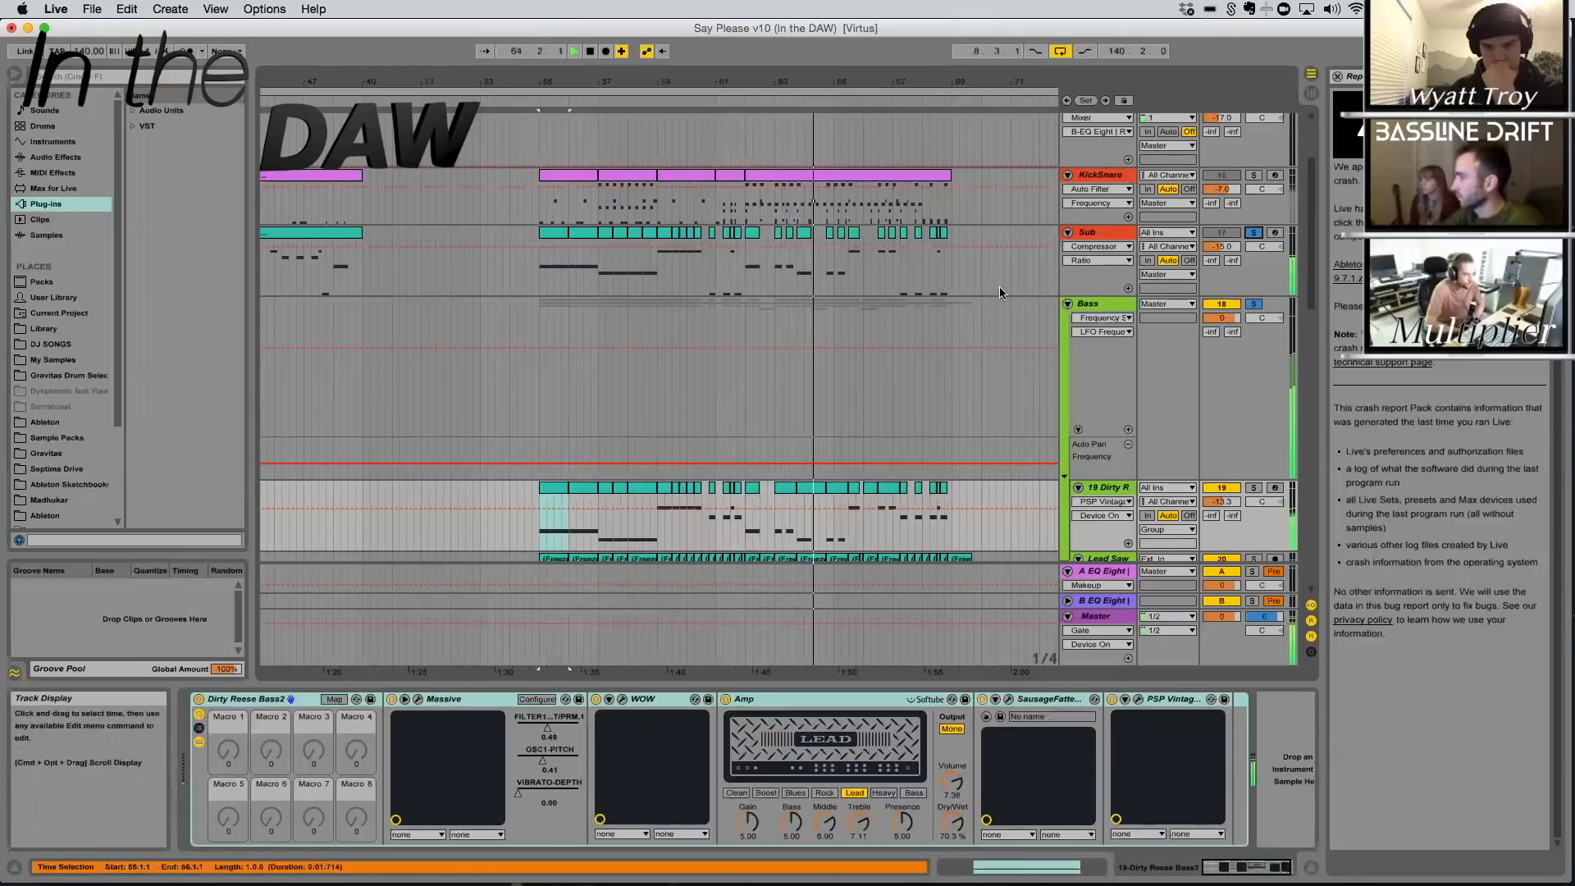
pyautogui.scroll(-5, 999, 288)
pyautogui.scroll(-1, 1257, 465)
pyautogui.click(1222, 456)
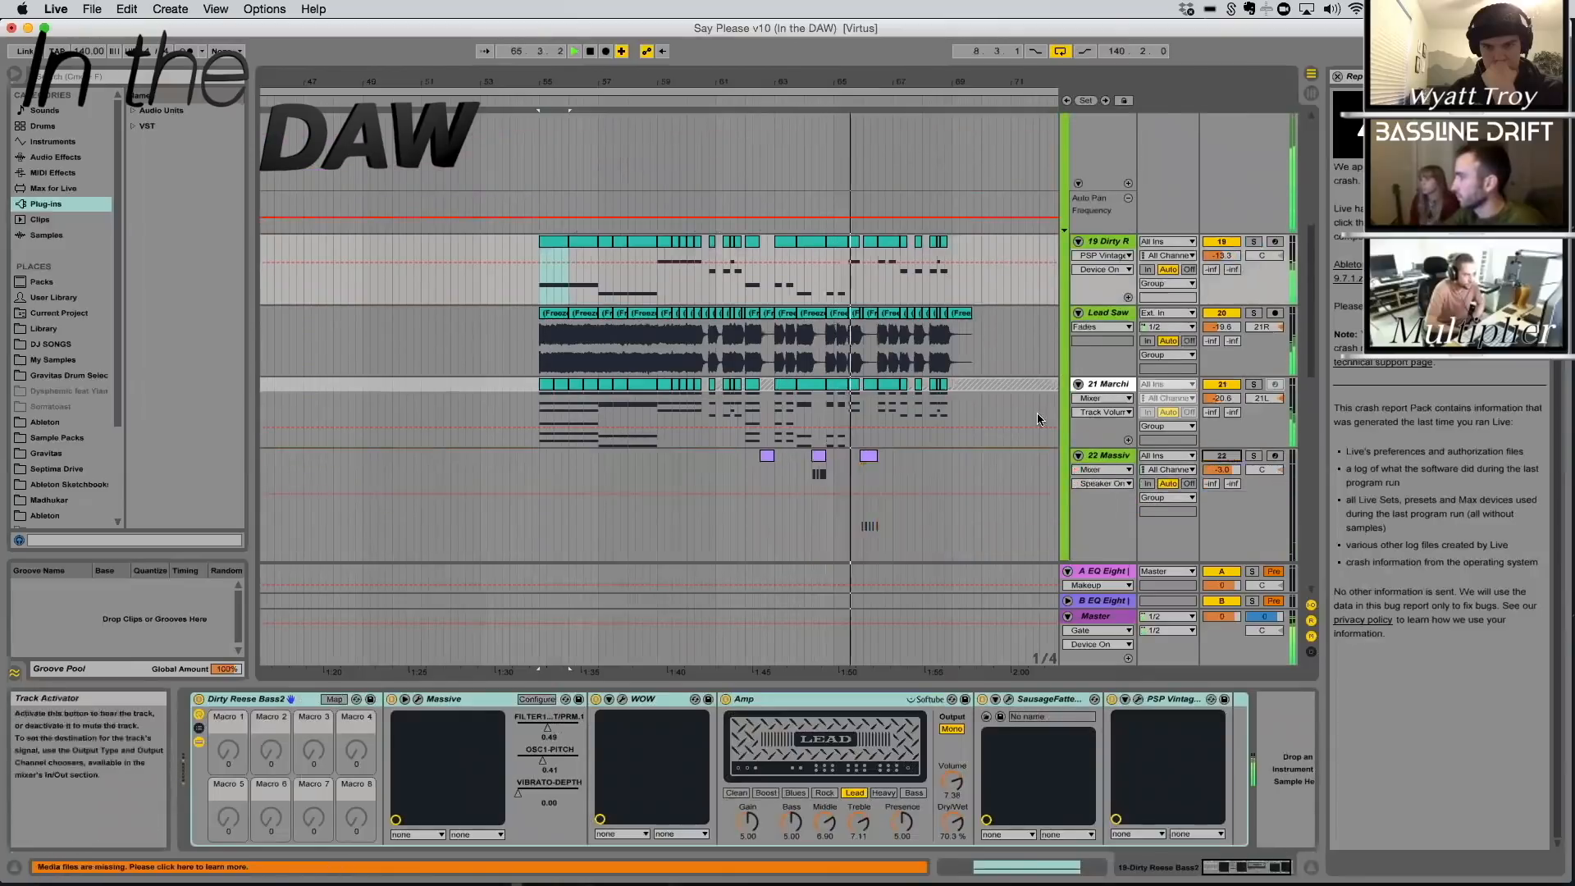
# Unfreeze the 21 MarchingBandChord track and zoom in on the looped region of its sample
pyautogui.scroll(1, 1037, 412)
pyautogui.click(1039, 411)
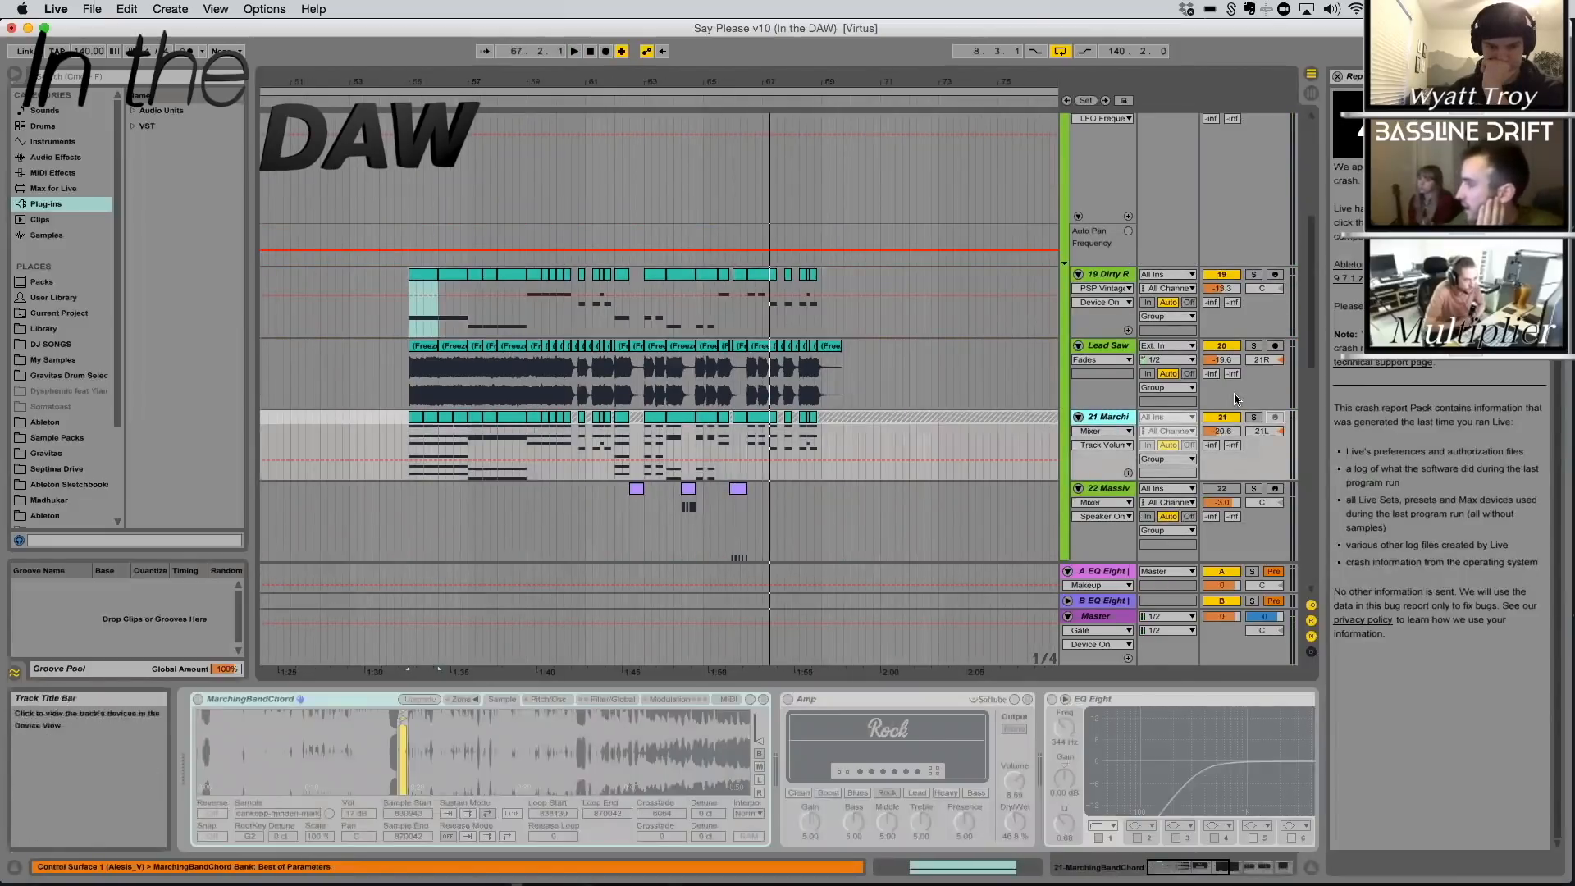
pyautogui.rightClick(1106, 419)
pyautogui.click(1160, 515)
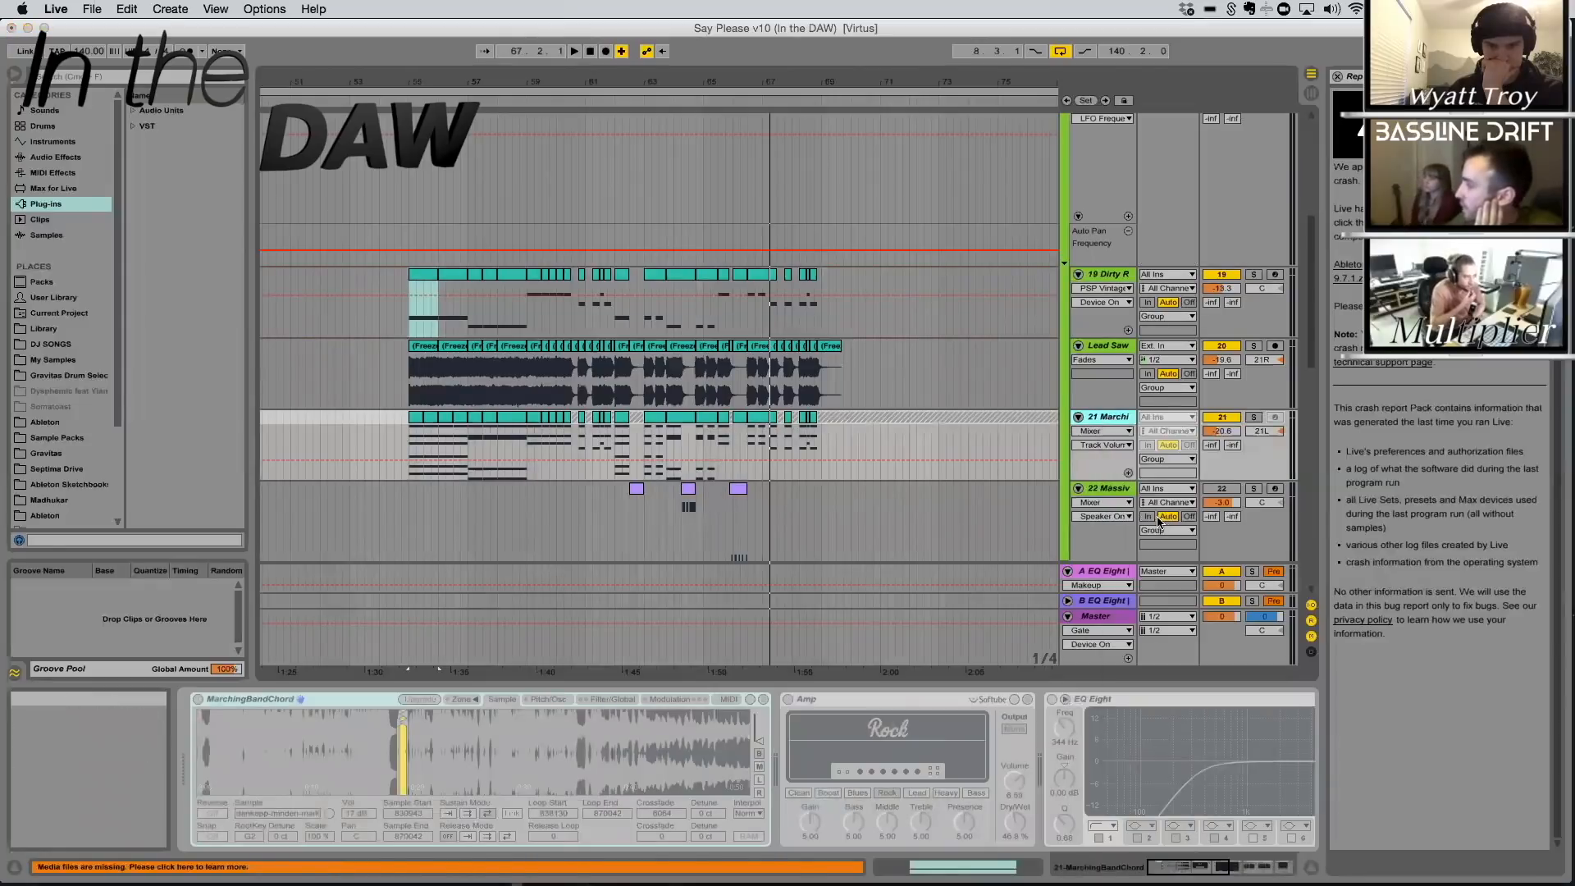
pyautogui.moveTo(405, 744)
pyautogui.mouseDown()
pyautogui.moveTo(405, 779)
pyautogui.moveTo(405, 744)
pyautogui.mouseUp()
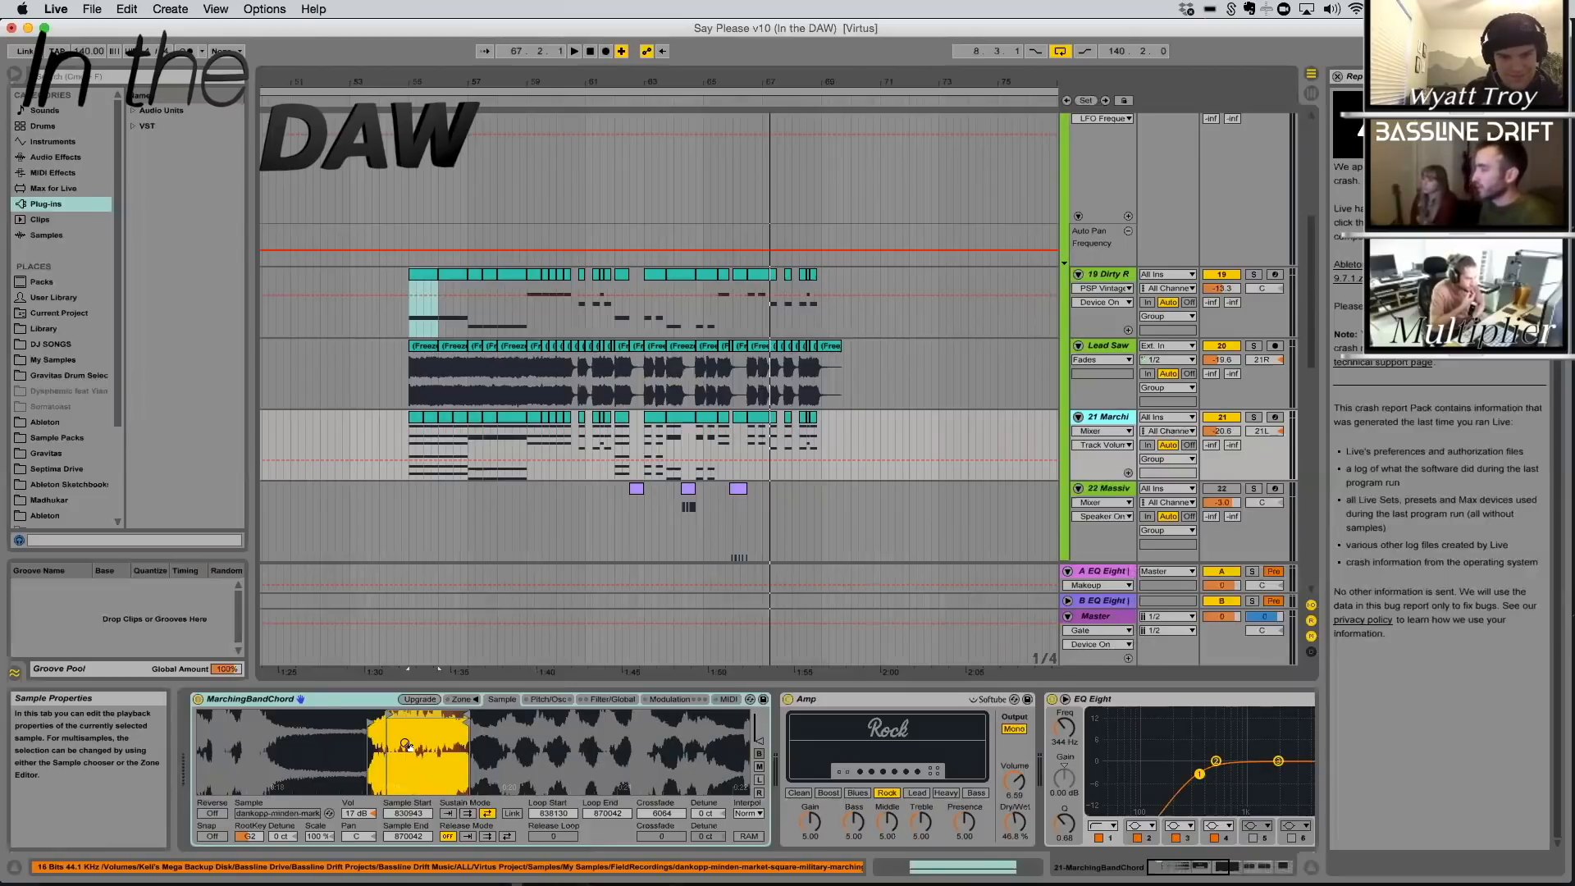
# Solo and play the MarchingBandChord track from 55.1.1 and examine its EQ Eight, Reverb and Auto Filter
pyautogui.click(1253, 417)
pyautogui.click(419, 420)
pyautogui.press('space')
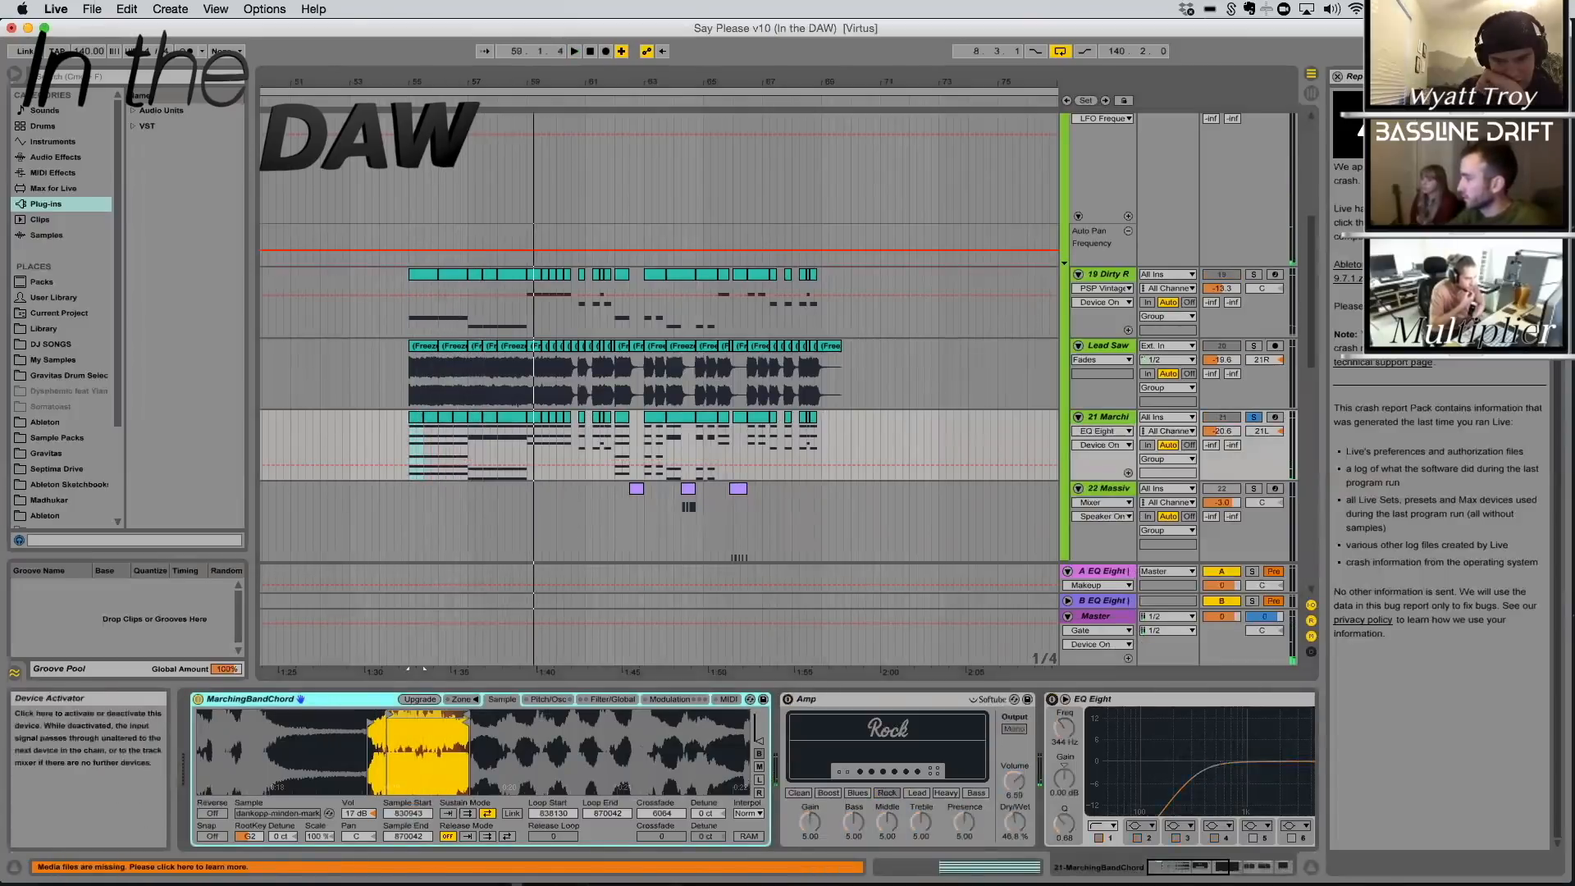
pyautogui.hscroll(10, 575, 708)
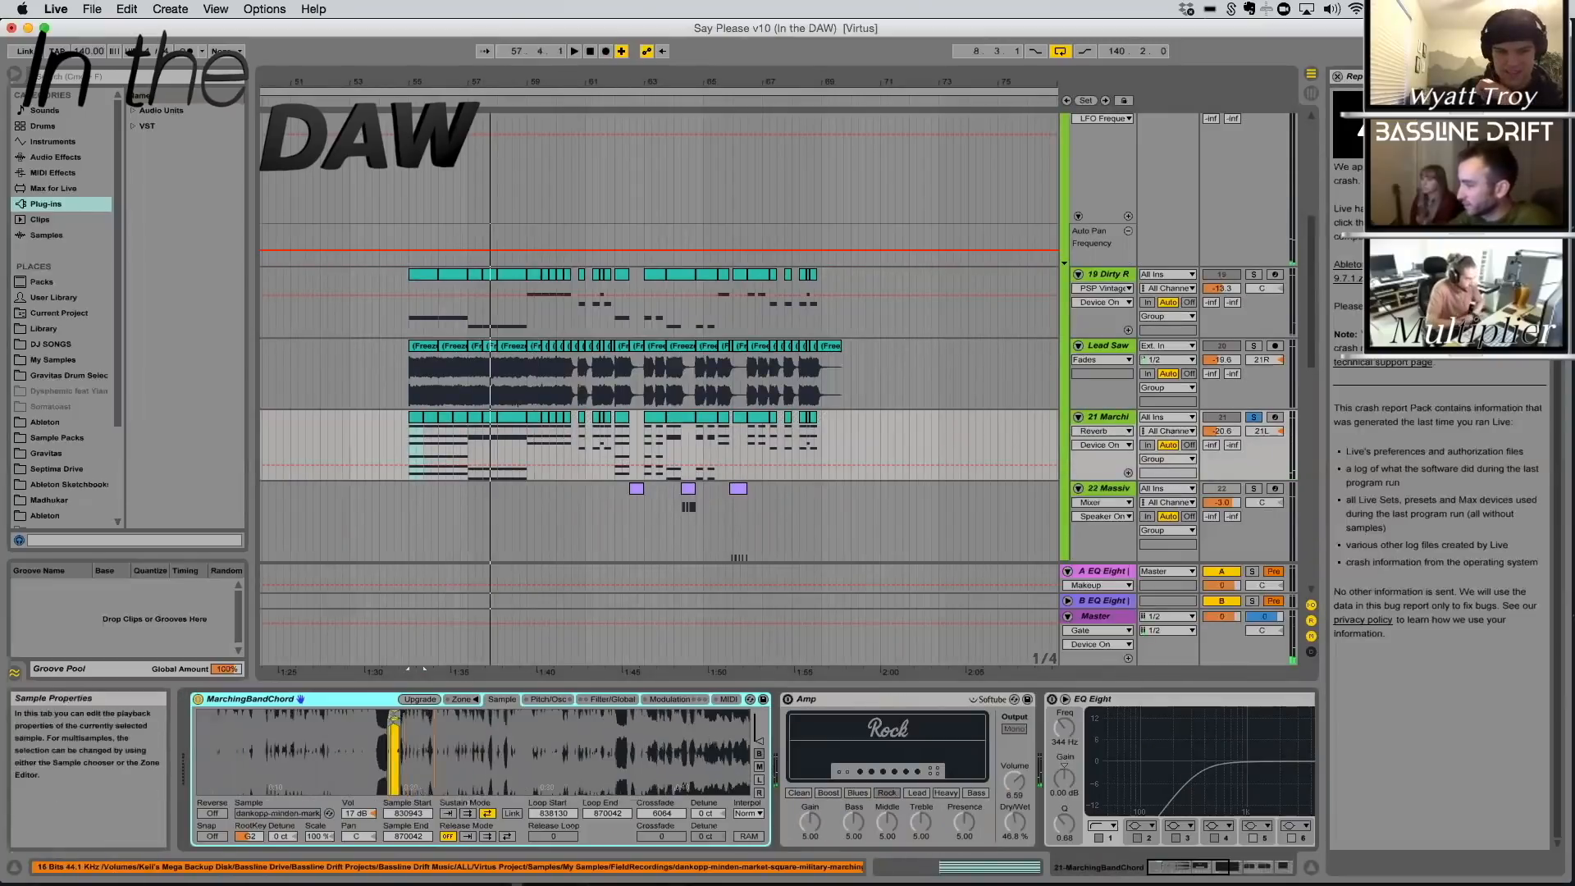
# Extend the MarchingBandChord sample range to 0 through 1832747 and audition it with the track volume at -12.7
pyautogui.moveTo(394, 721)
pyautogui.mouseDown()
pyautogui.moveTo(532, 737)
pyautogui.moveTo(291, 720)
pyautogui.mouseUp()
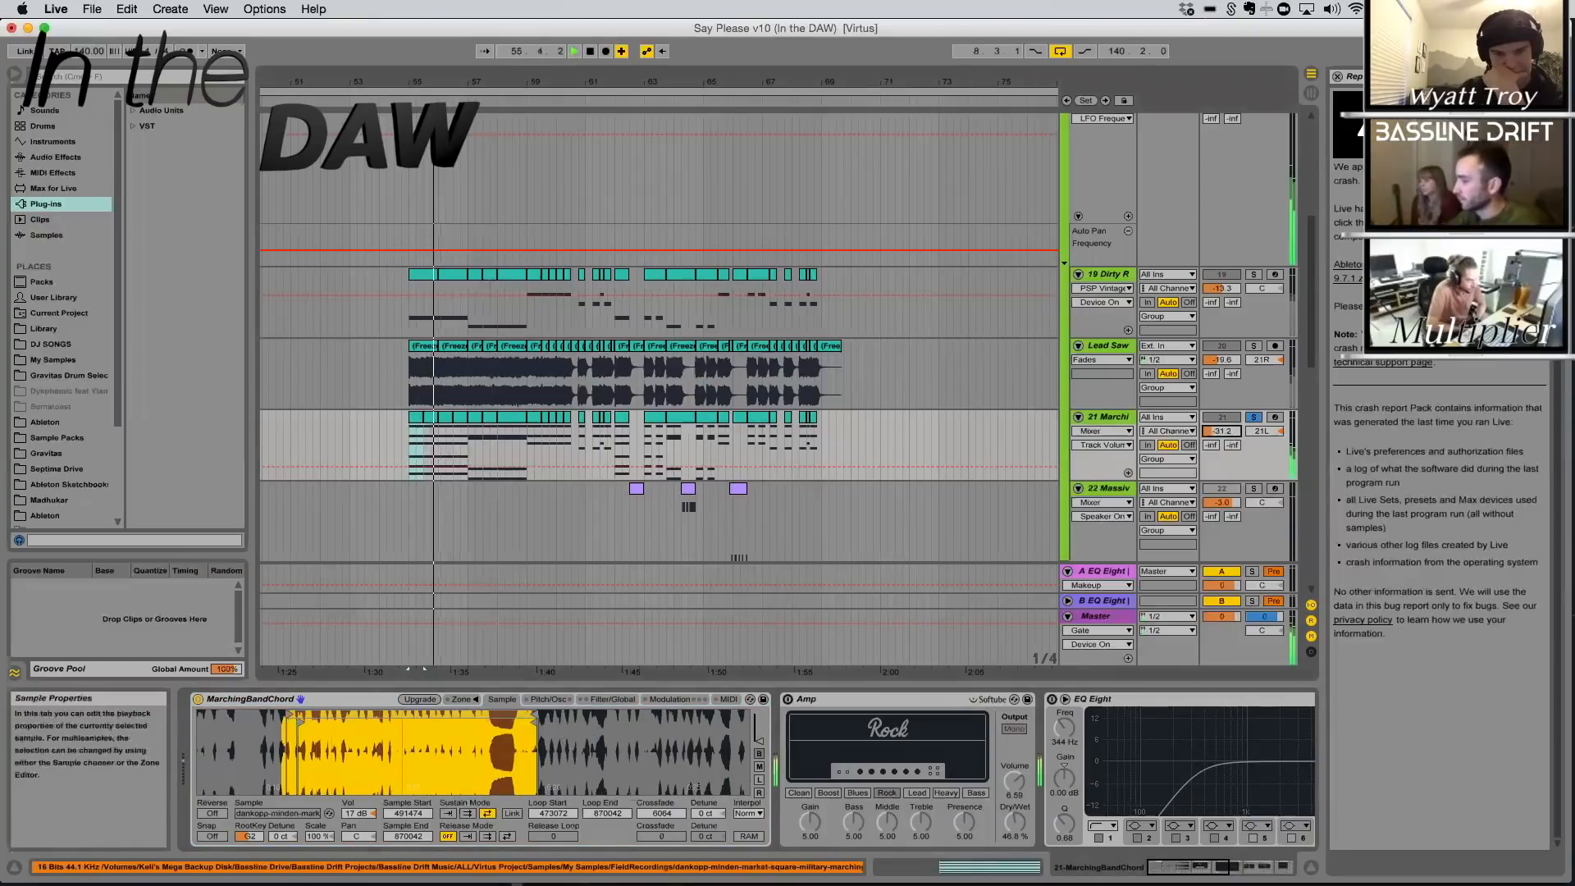
pyautogui.moveTo(307, 790); pyautogui.dragTo(308, 738)
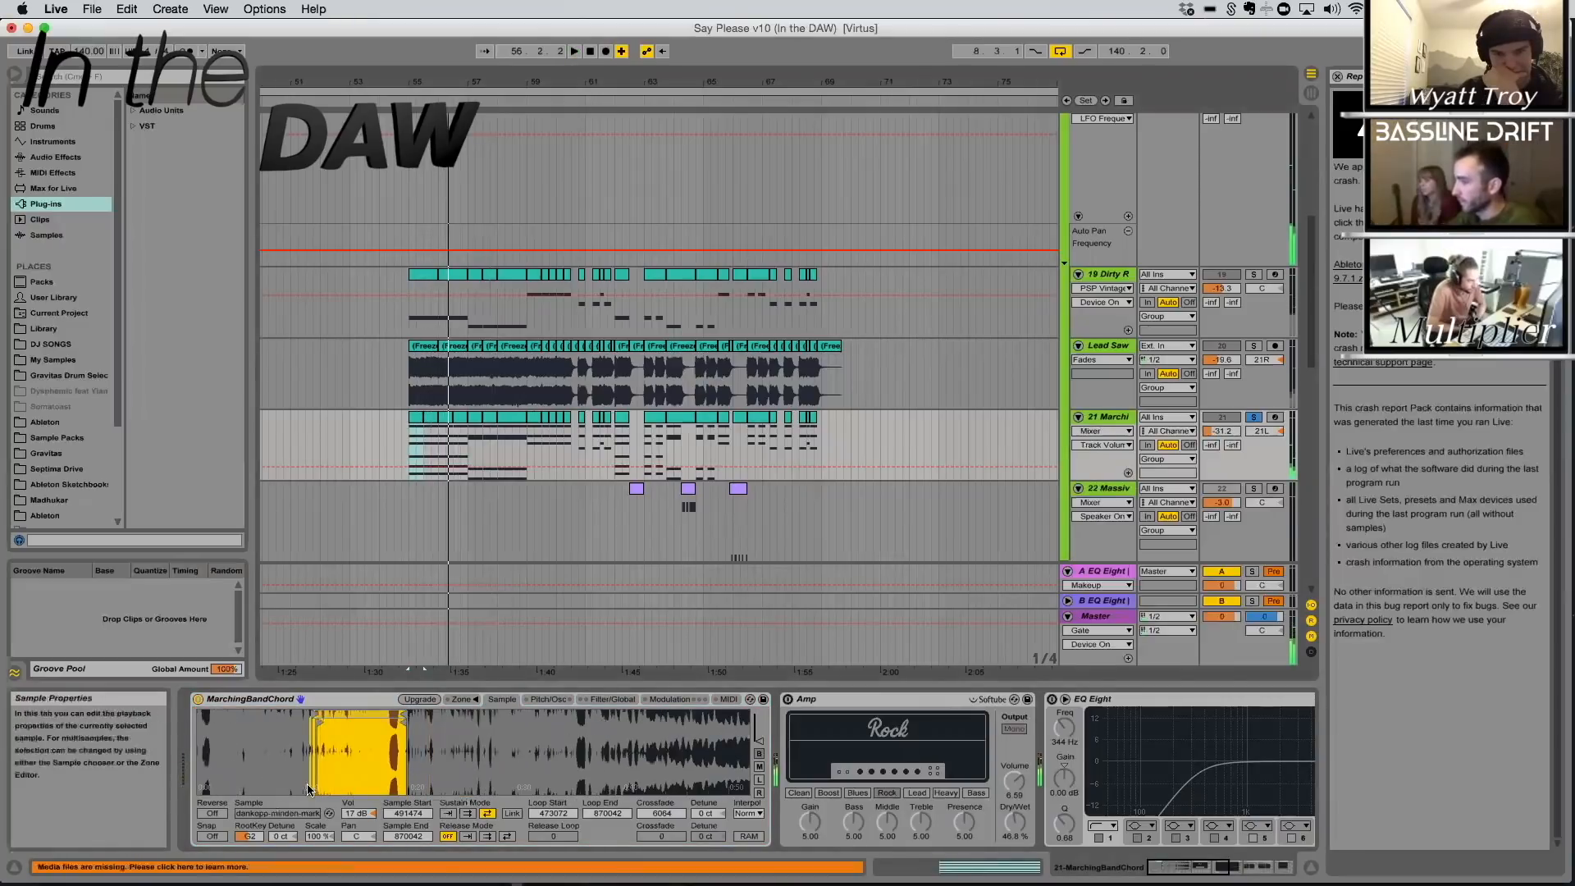
pyautogui.moveTo(249, 836); pyautogui.dragTo(249, 849)
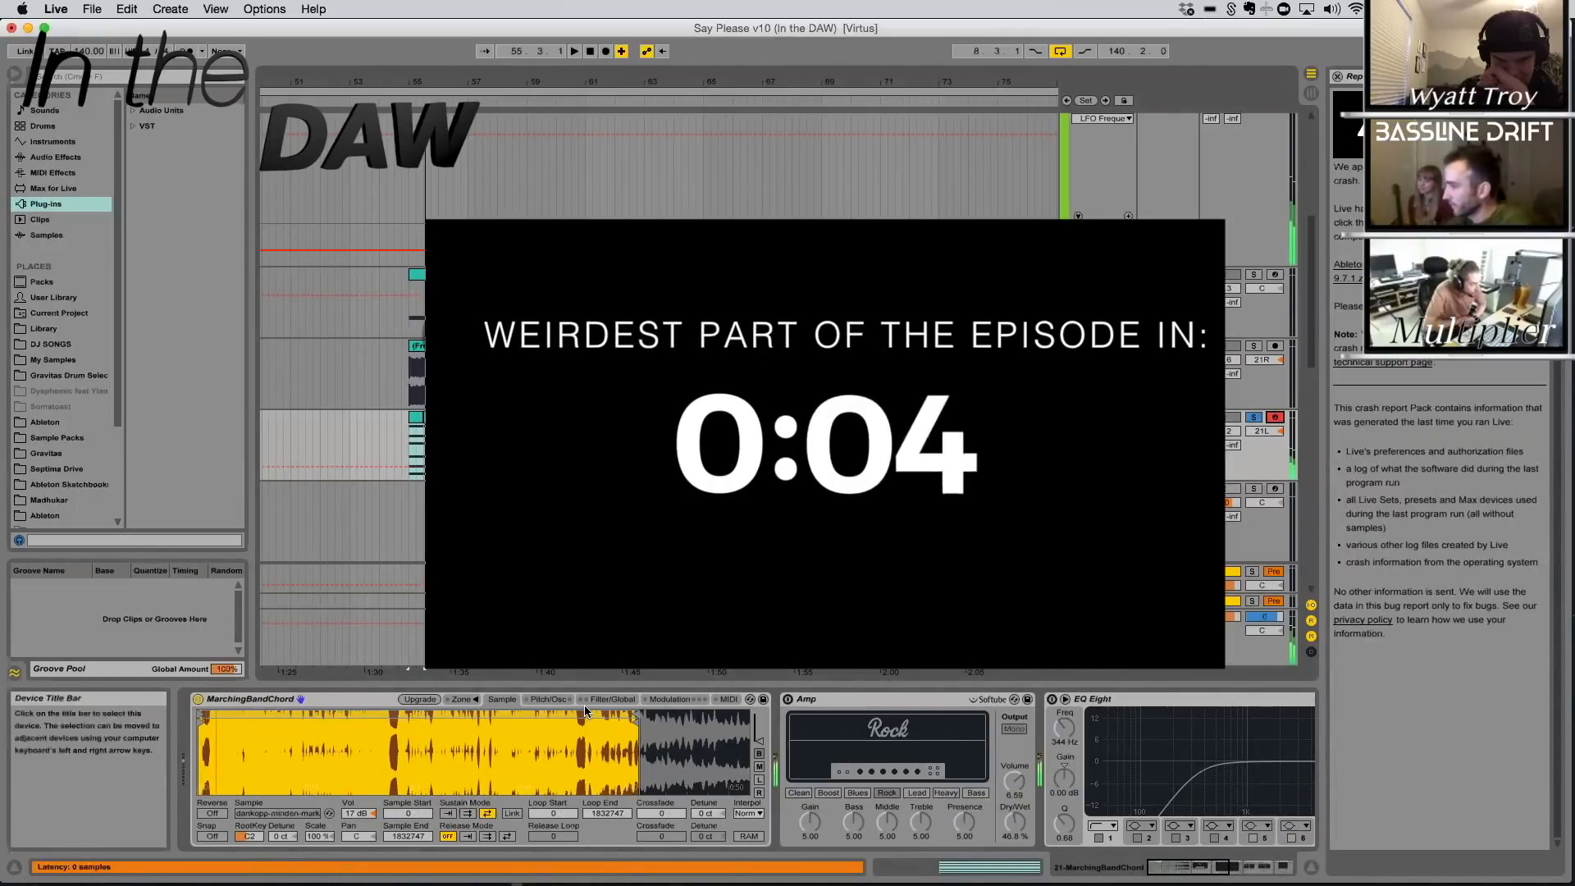
pyautogui.press('z')
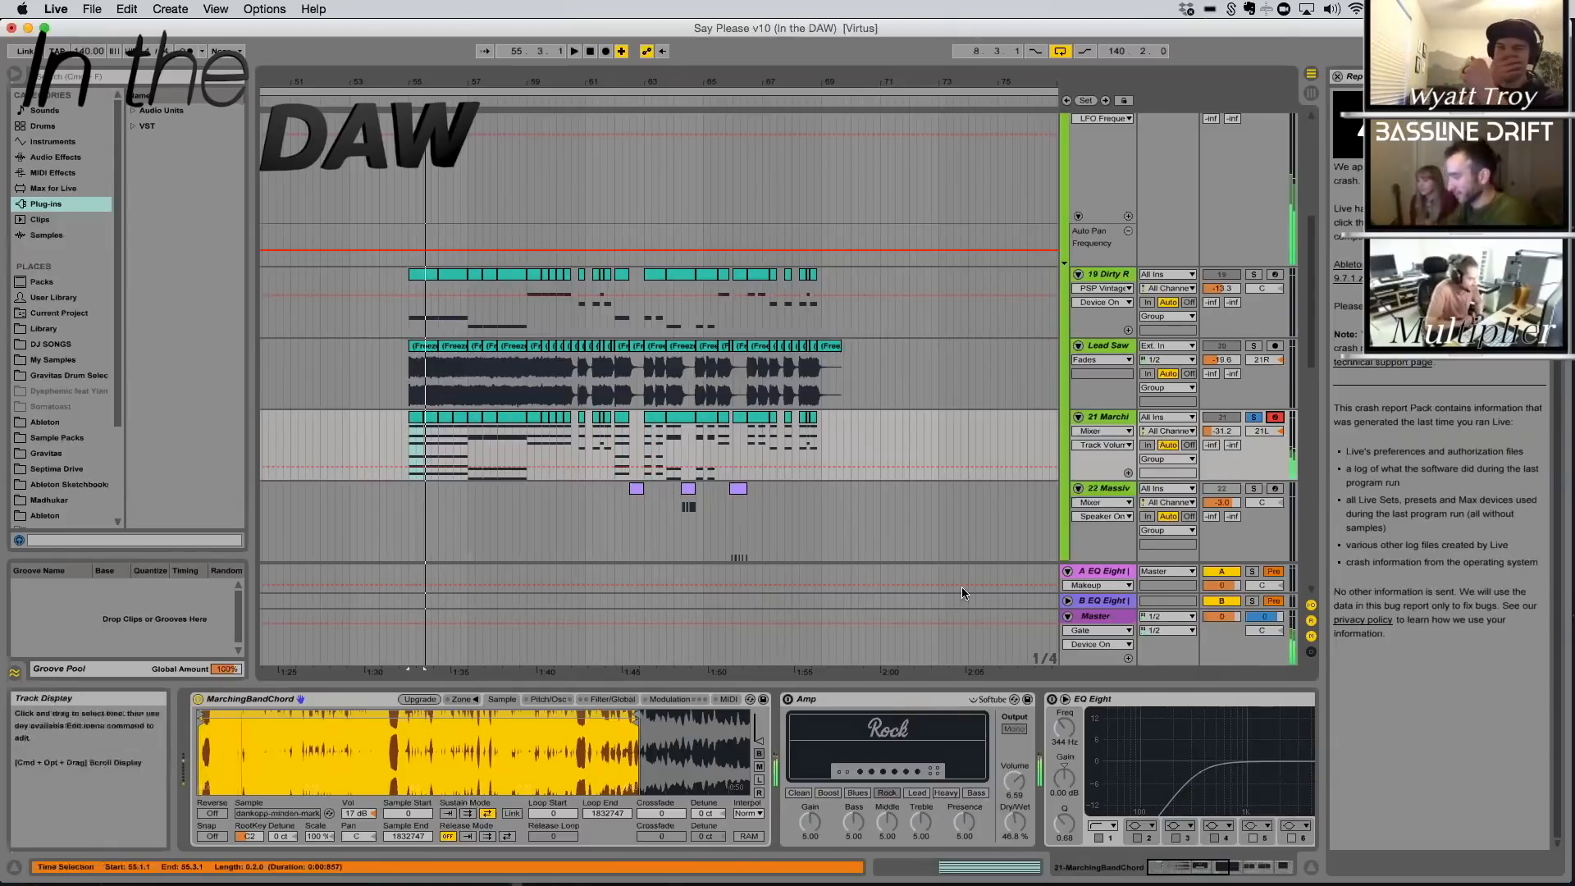
pyautogui.moveTo(1220, 434); pyautogui.dragTo(1220, 430)
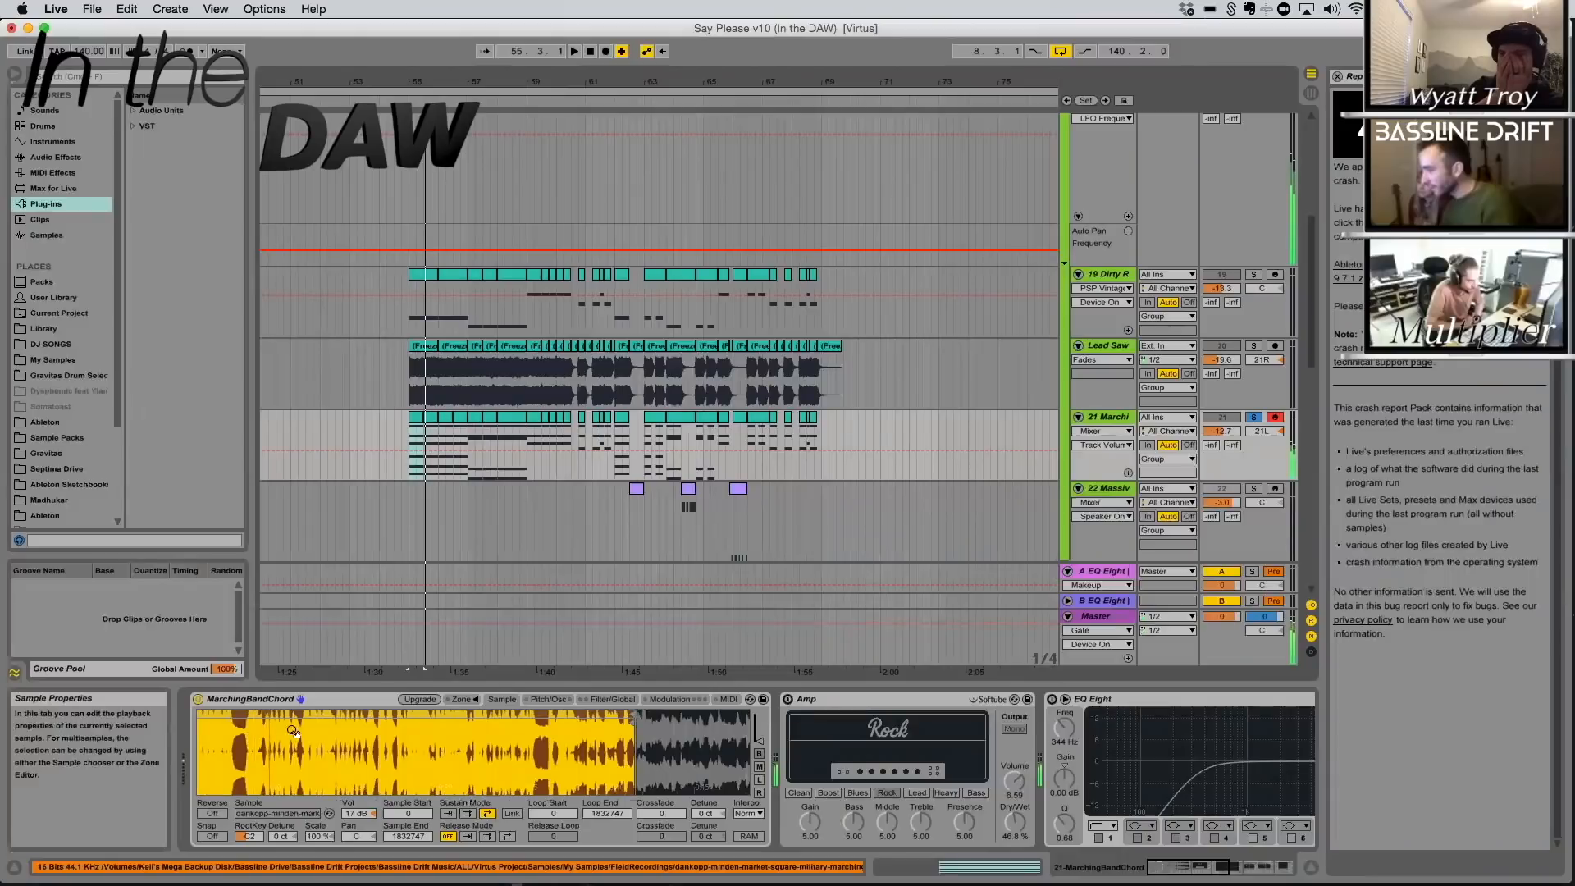
pyautogui.press('space')
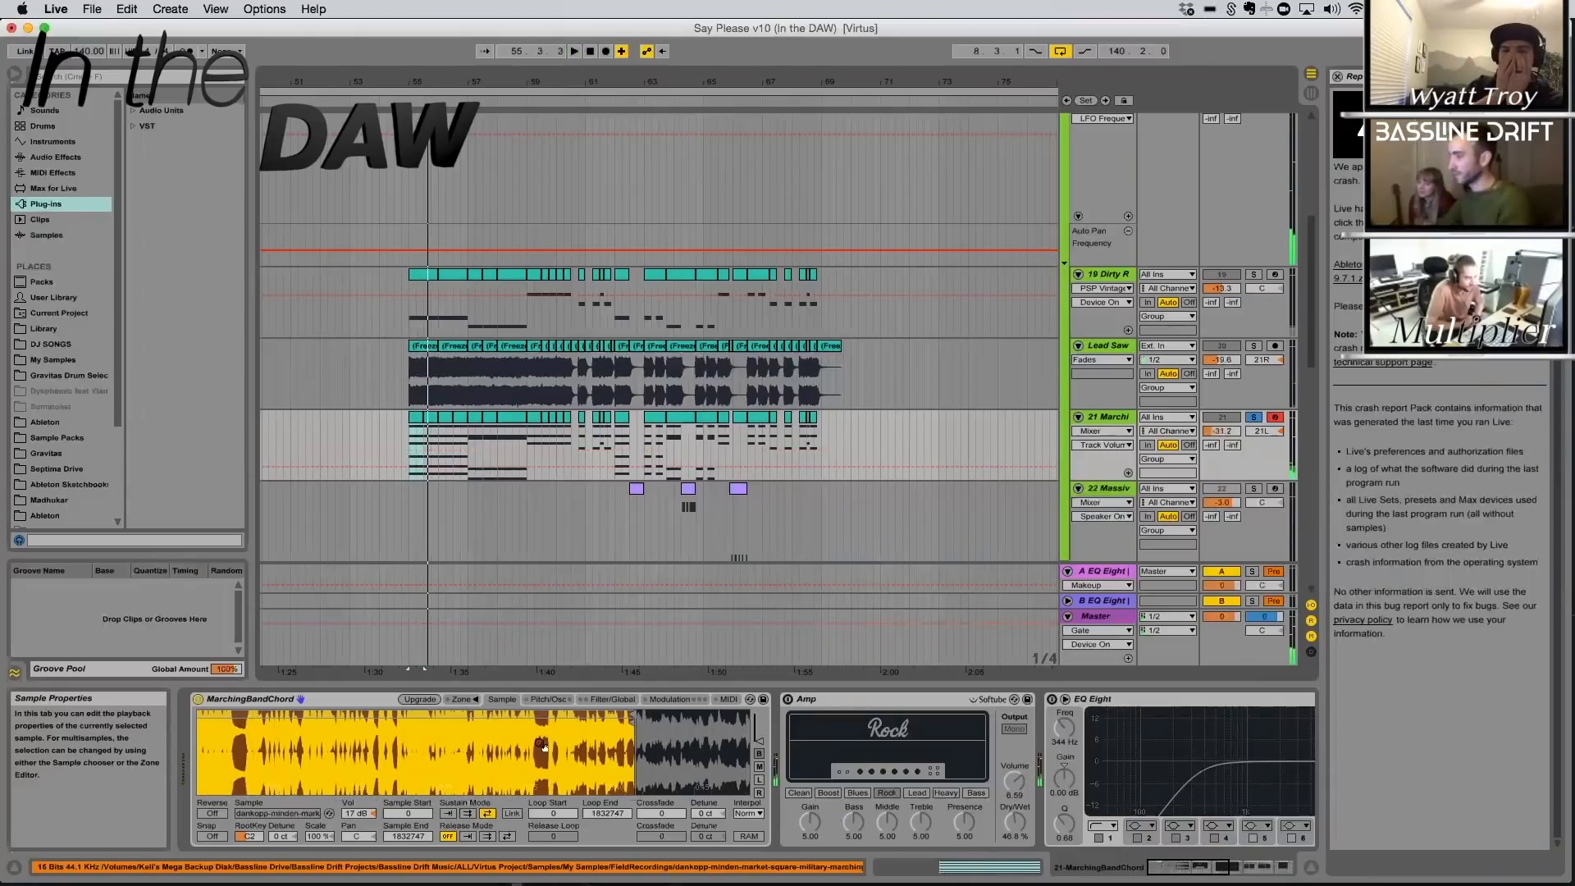
# Undo the MarchingBandChord sample range and volume changes, and zoom in on its original loop region
pyautogui.press('super+z')
pyautogui.press('super+z')
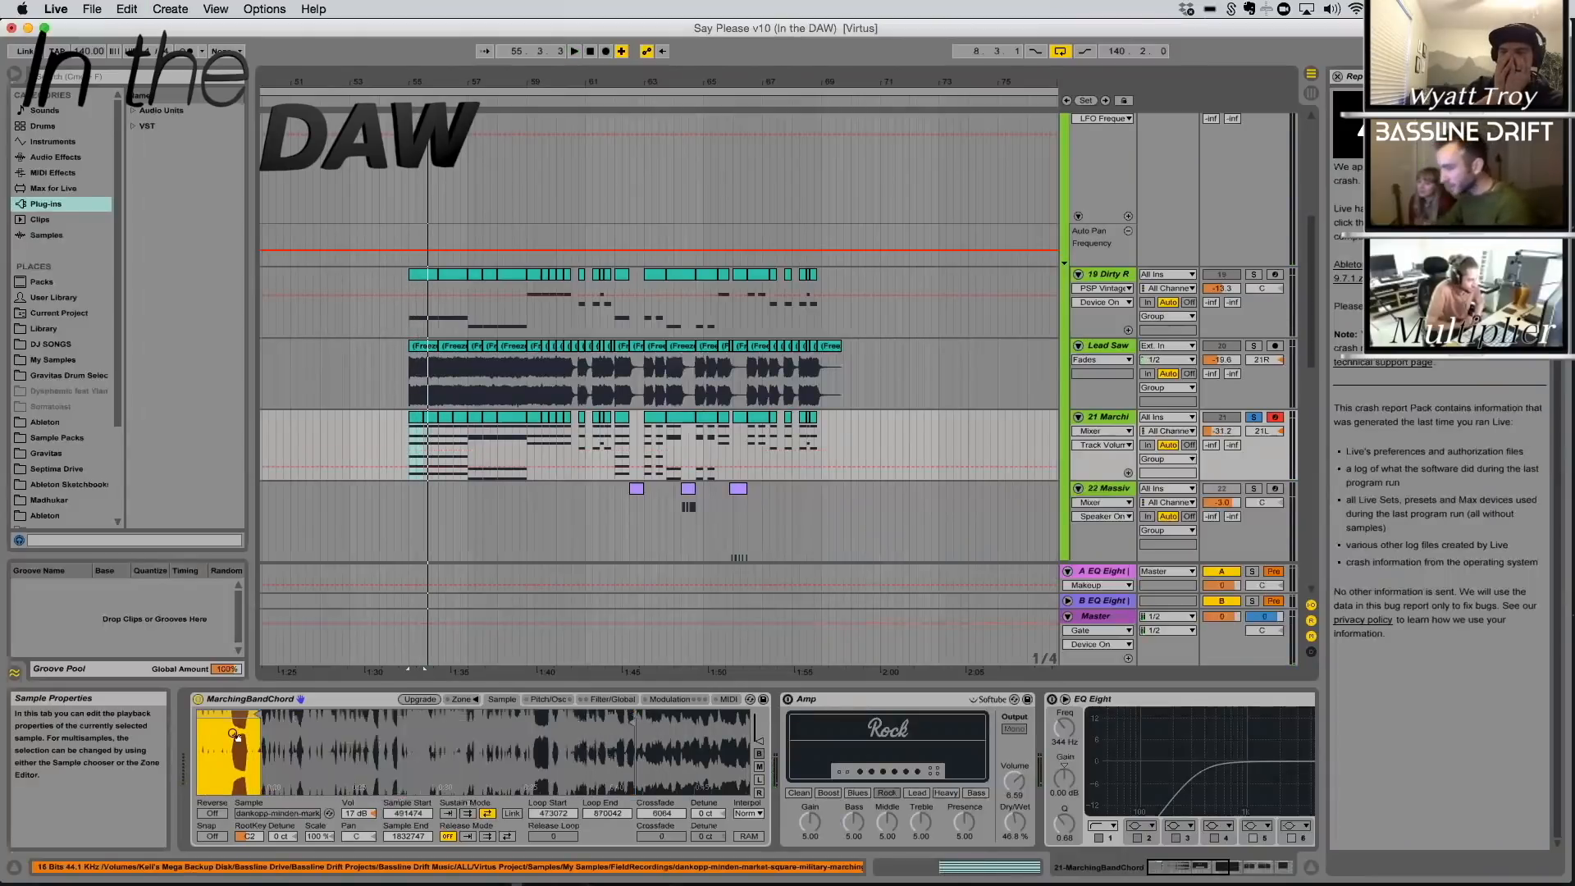
pyautogui.moveTo(246, 741); pyautogui.dragTo(466, 742)
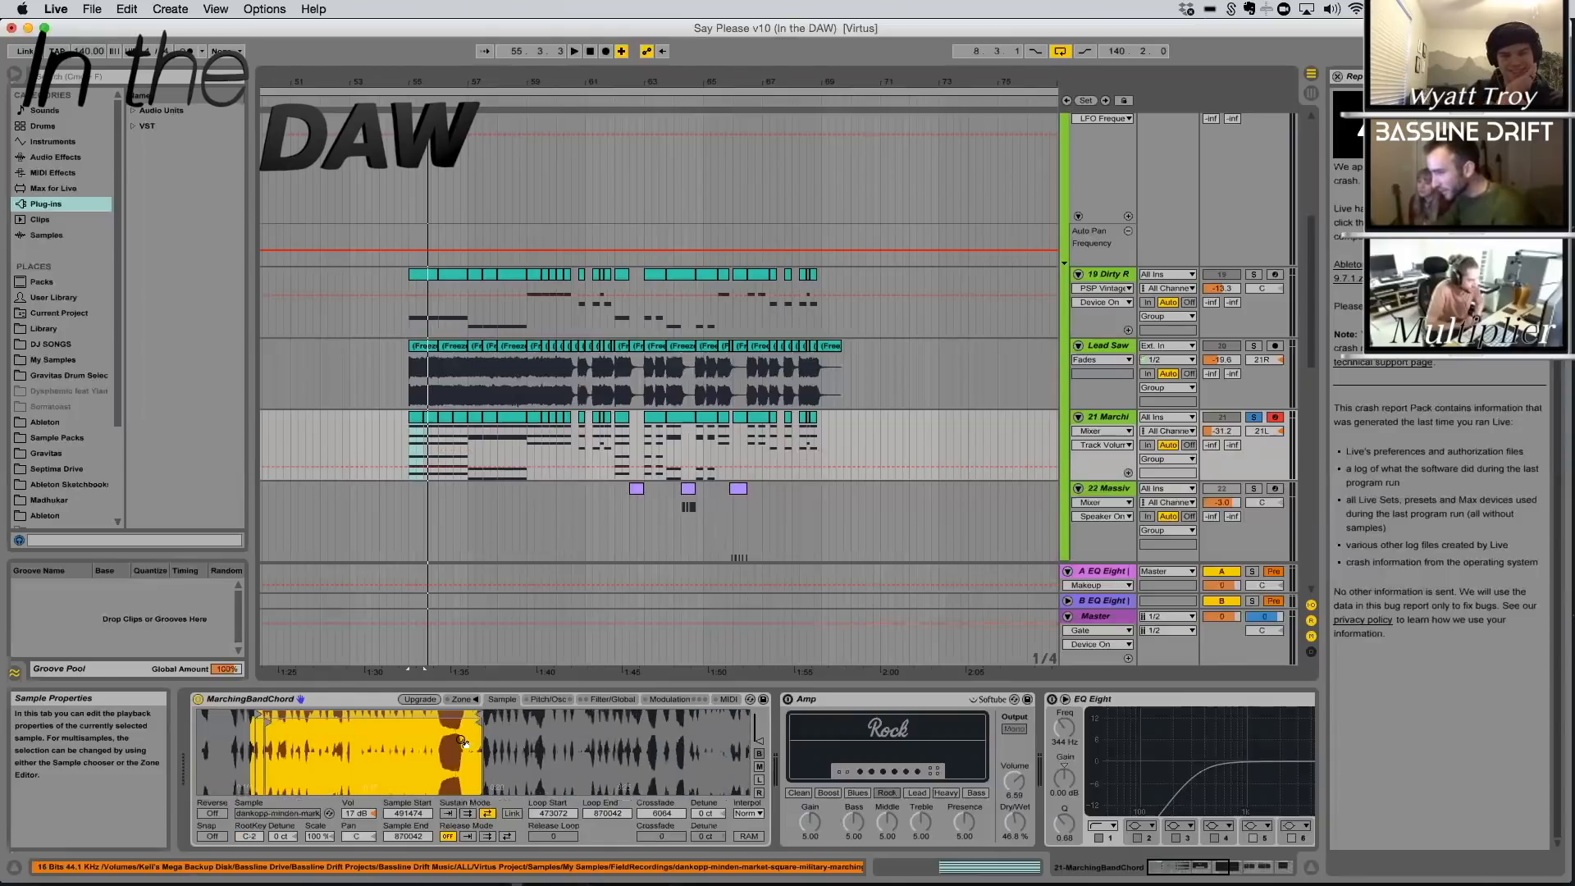
pyautogui.press('super+z')
pyautogui.press('super+z')
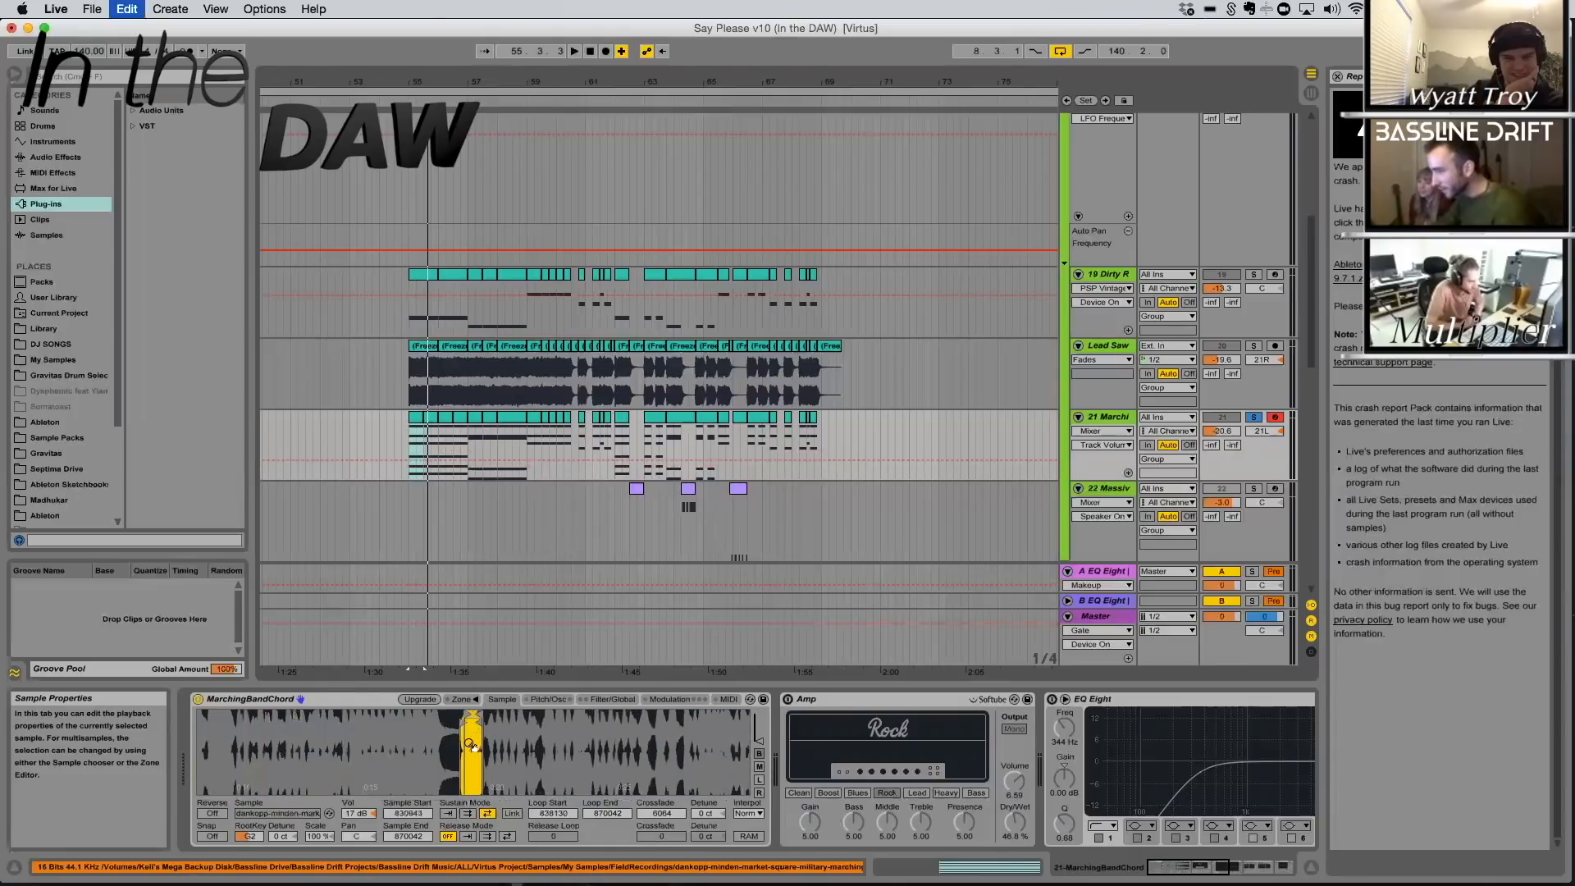
pyautogui.moveTo(468, 744); pyautogui.dragTo(468, 791)
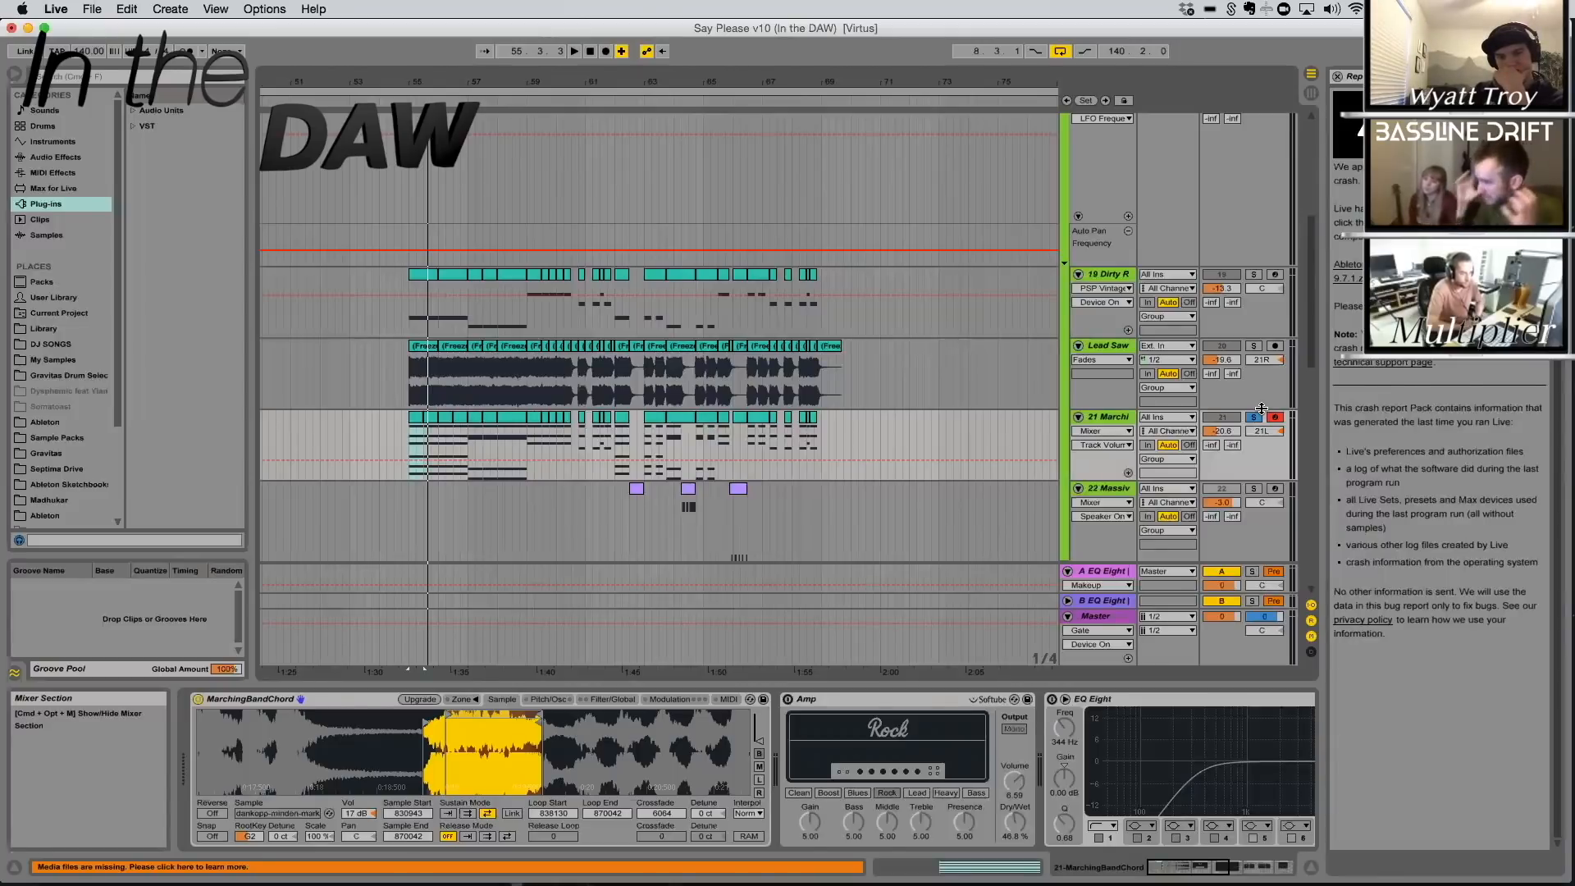
# Solo the 19 Dirty Reese Bass2 track and play it from 55.1.1, bypassing WOW, Amp, SausageFattener and PSP Vintage to hear the dry Massive patch
pyautogui.click(1253, 275)
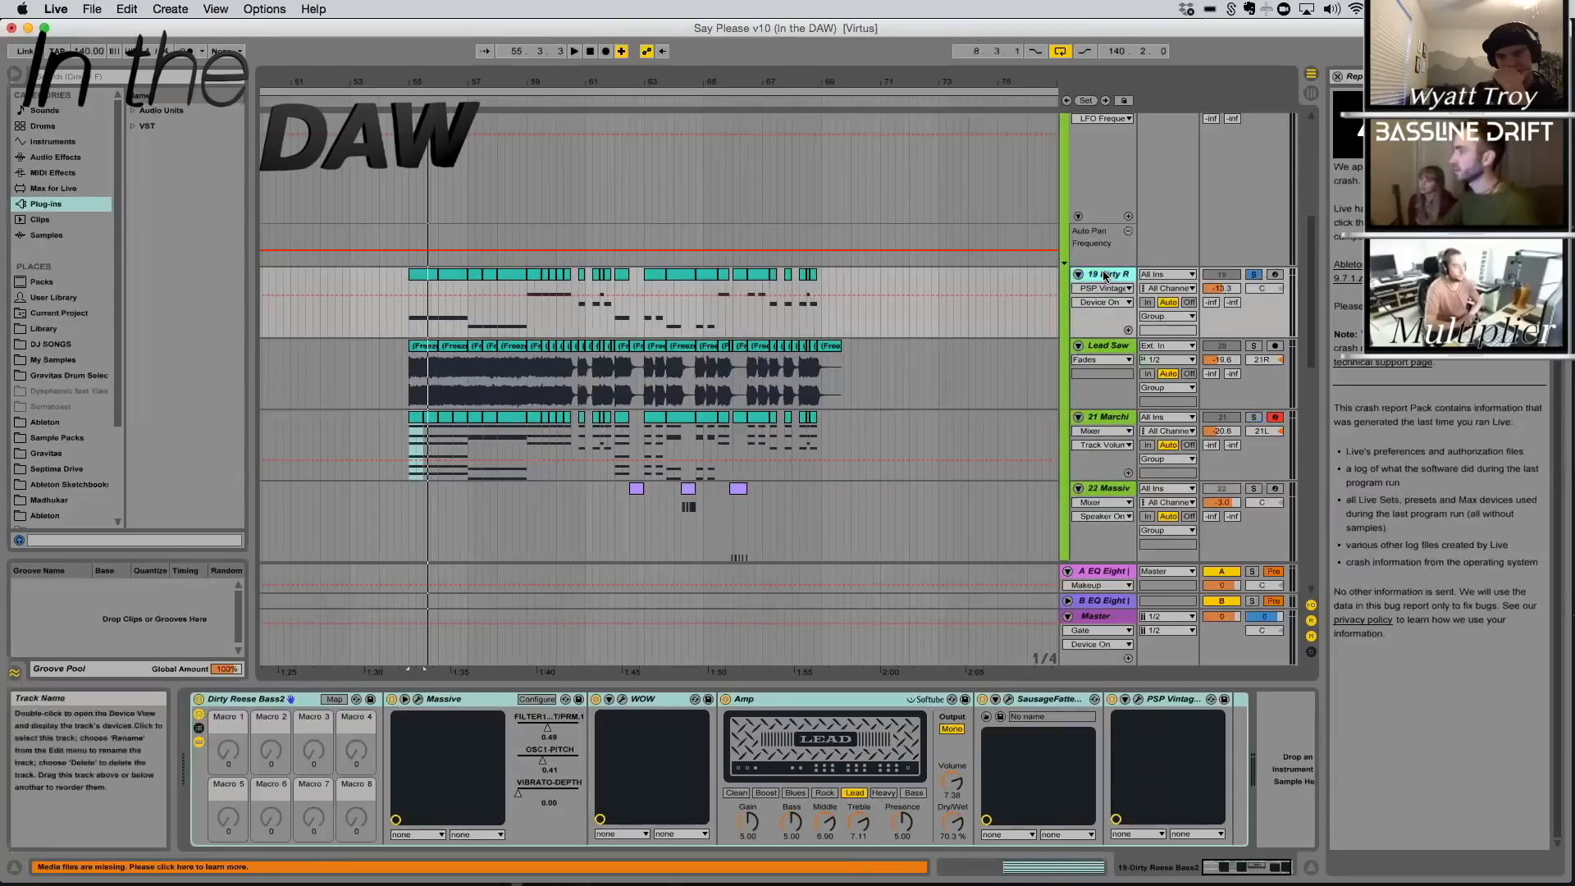
pyautogui.click(426, 275)
pyautogui.moveTo(448, 84); pyautogui.dragTo(479, 224)
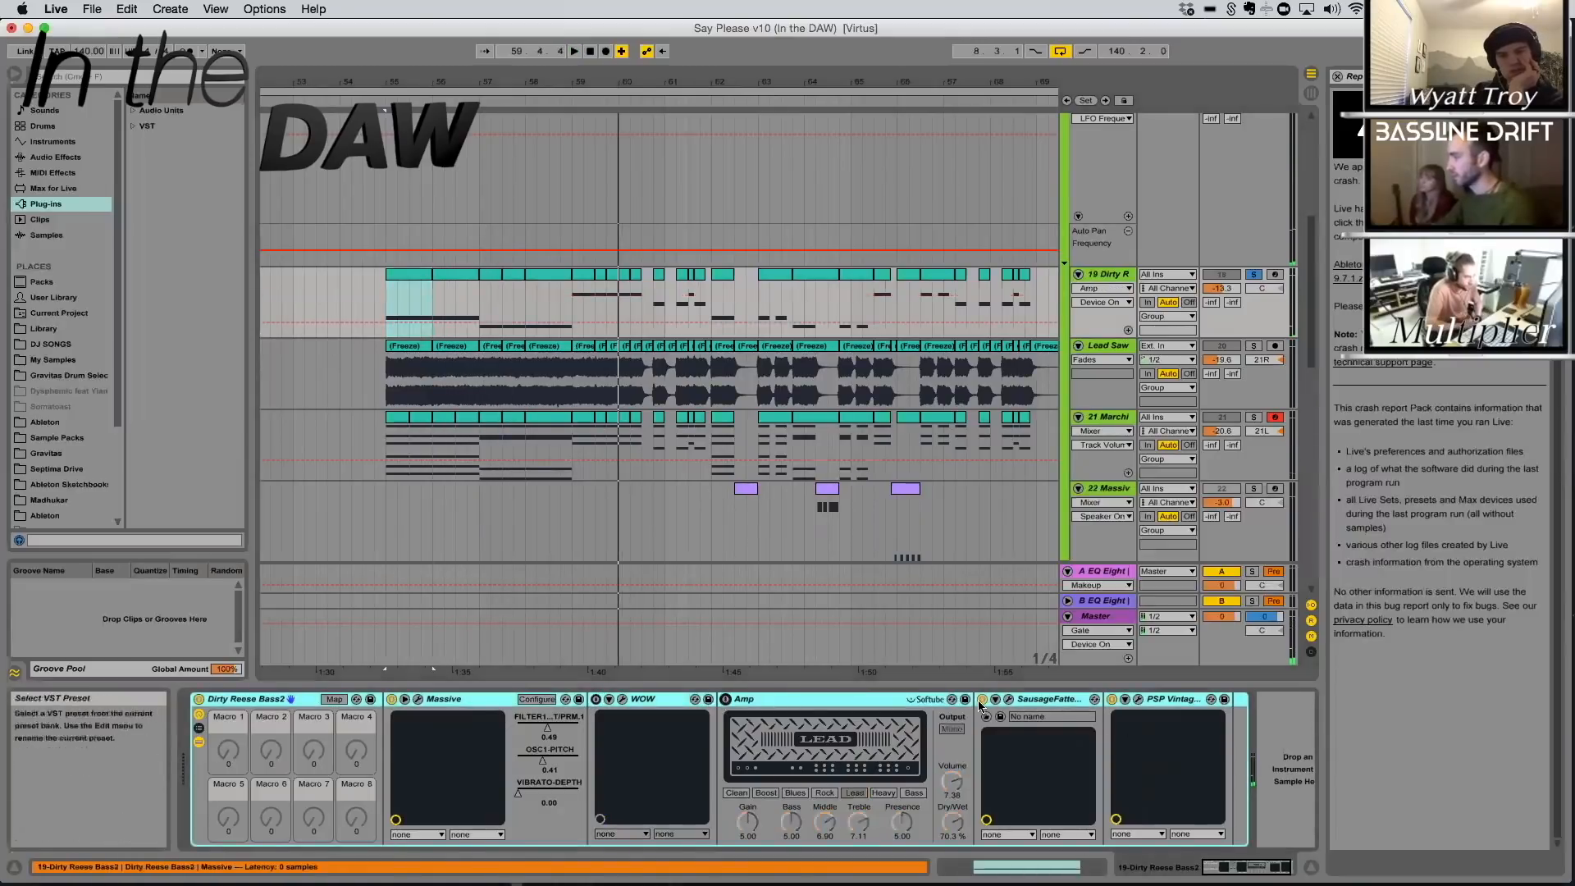
pyautogui.click(982, 700)
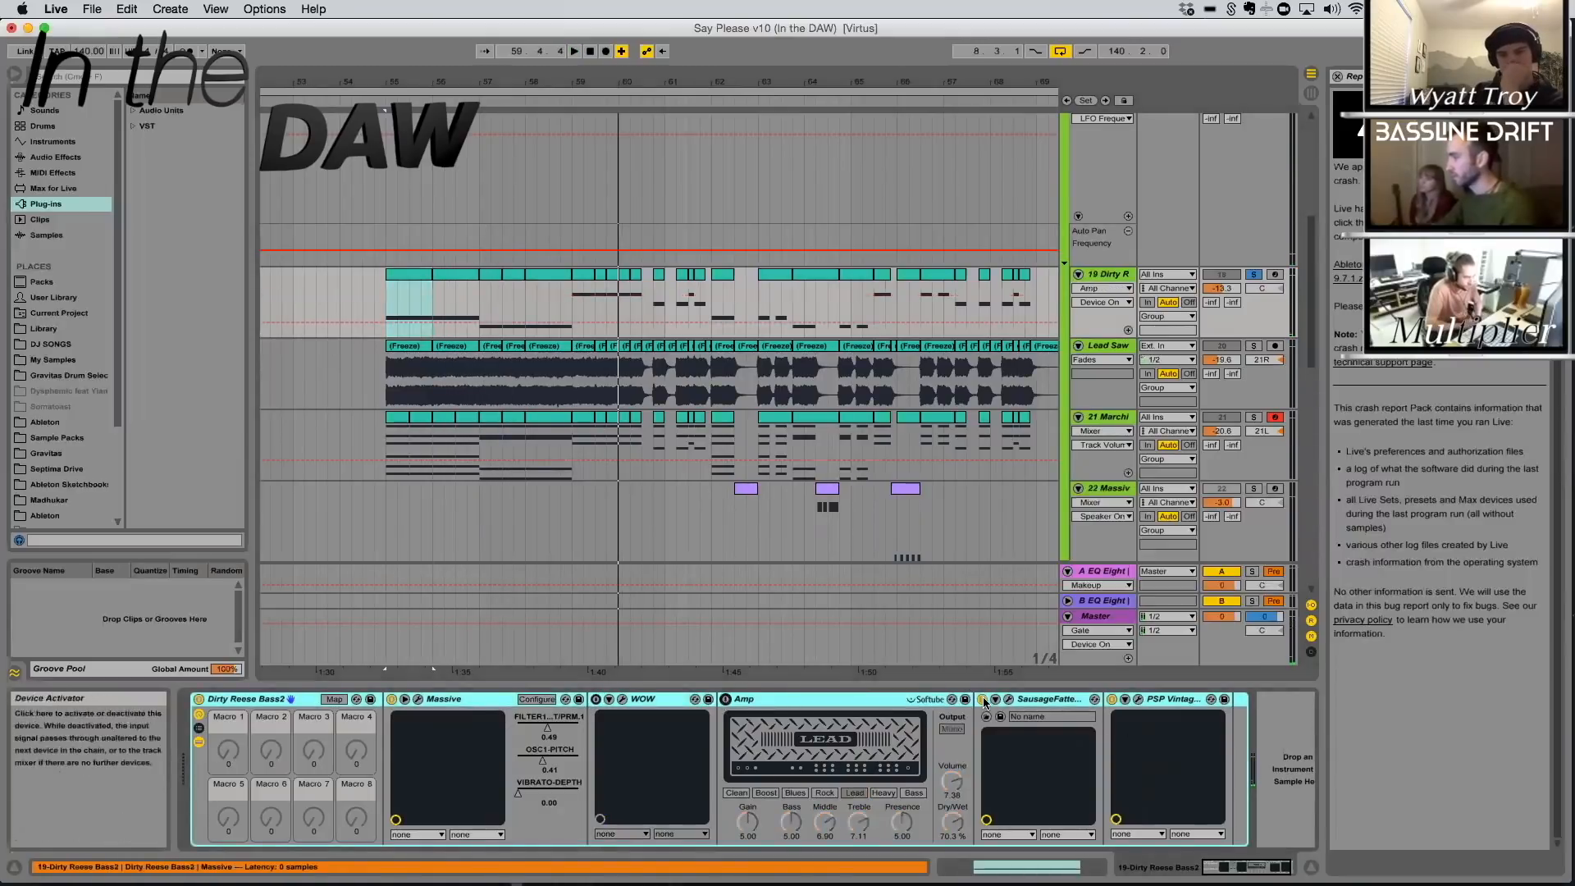
pyautogui.press('space')
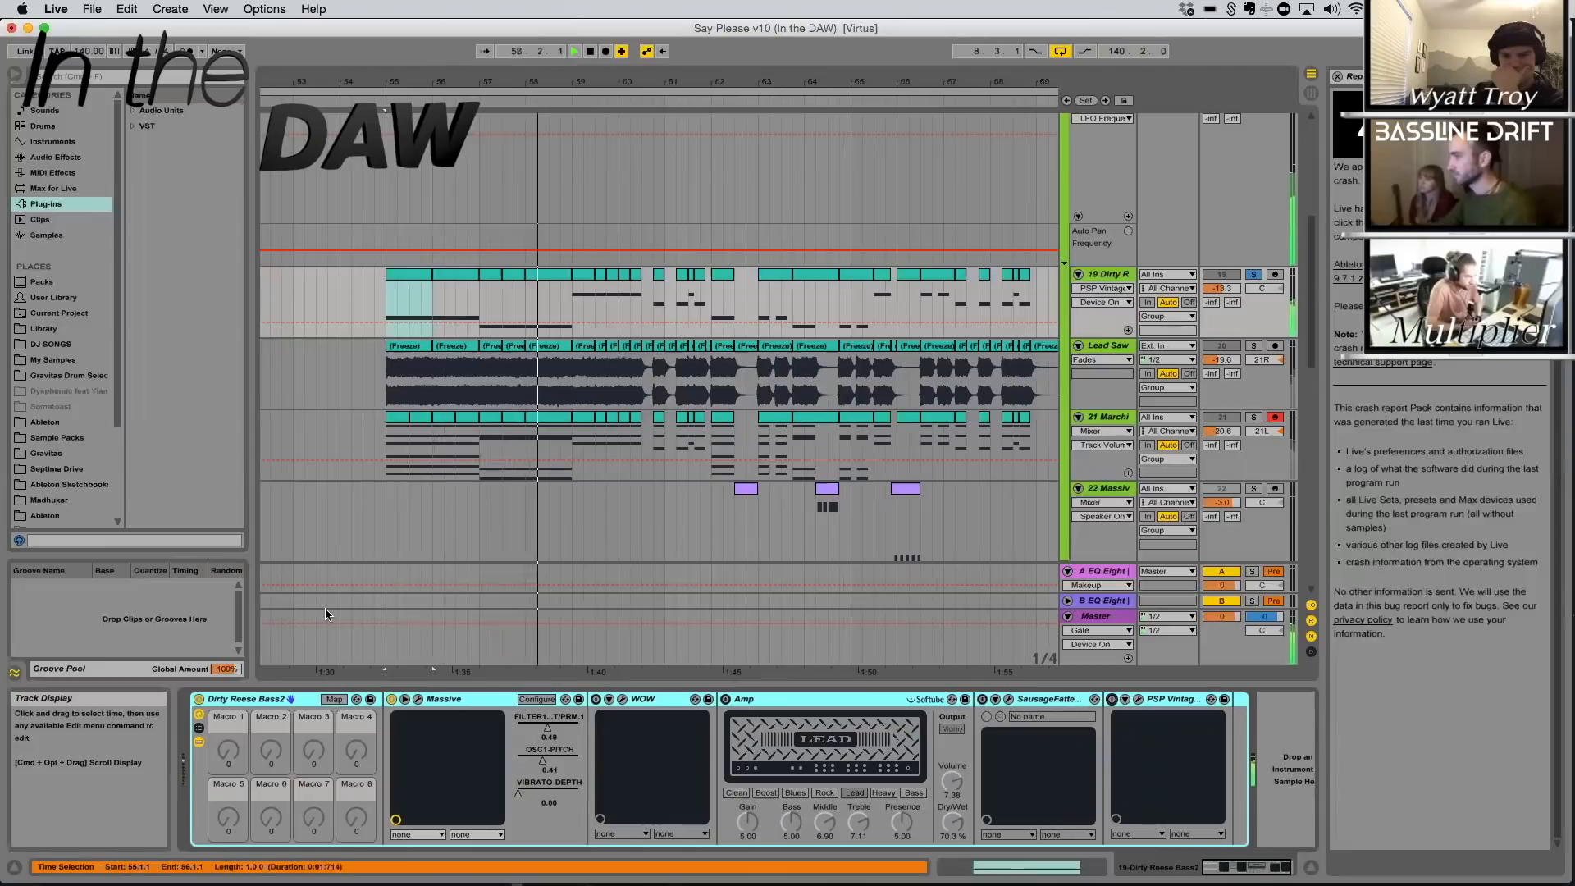
# Open the Dirty Reese Bass2 Massive patch and examine its oscillators, including the wavetable list of OSC2
pyautogui.click(418, 701)
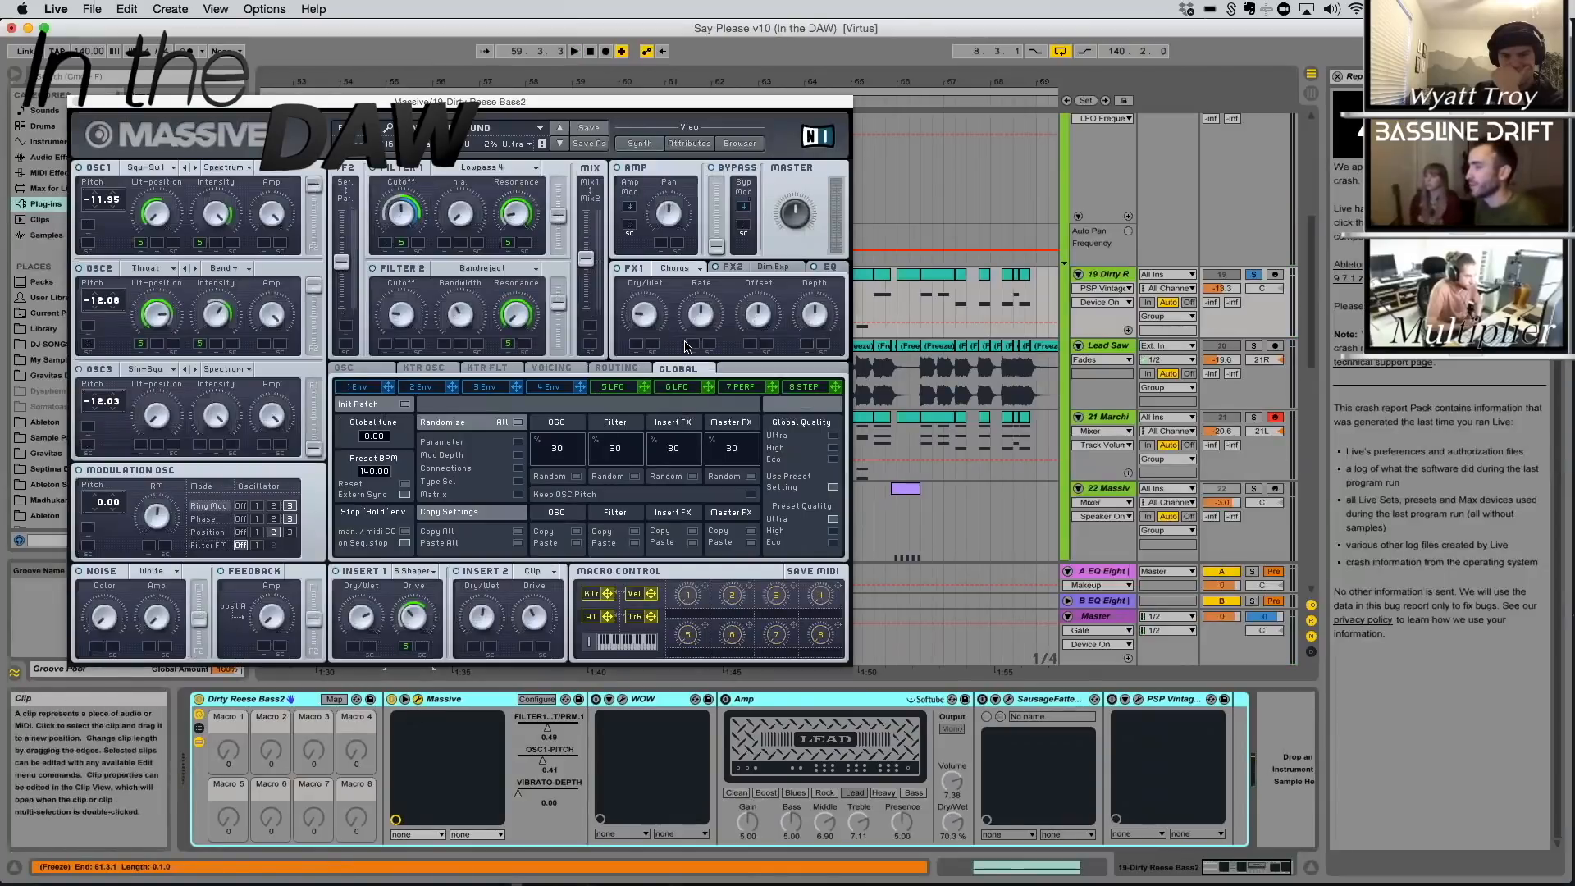
pyautogui.click(148, 268)
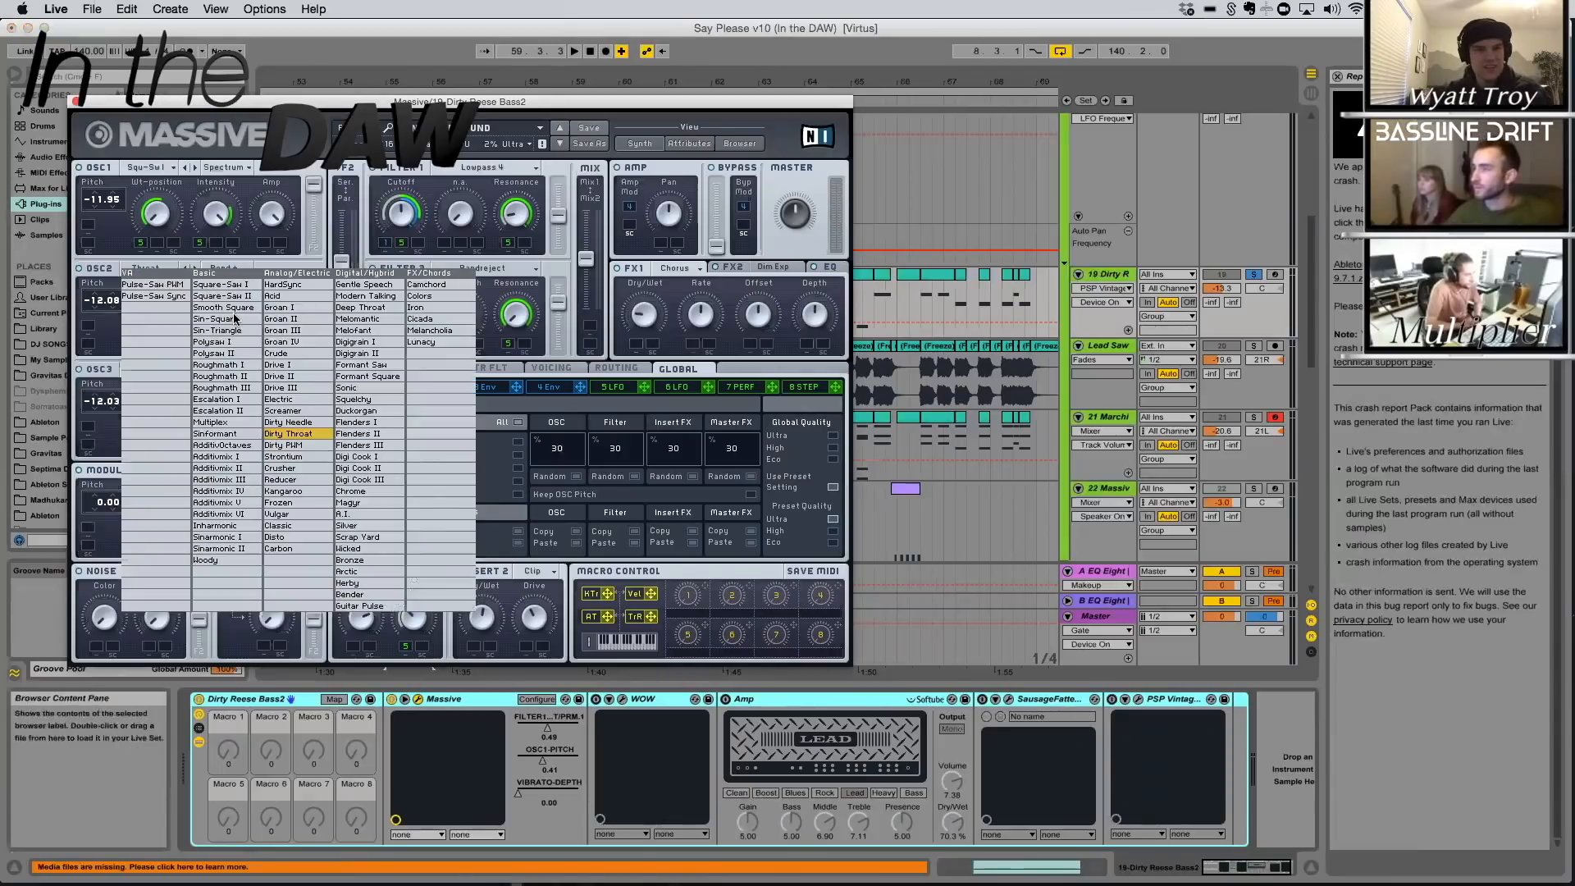
pyautogui.click(289, 122)
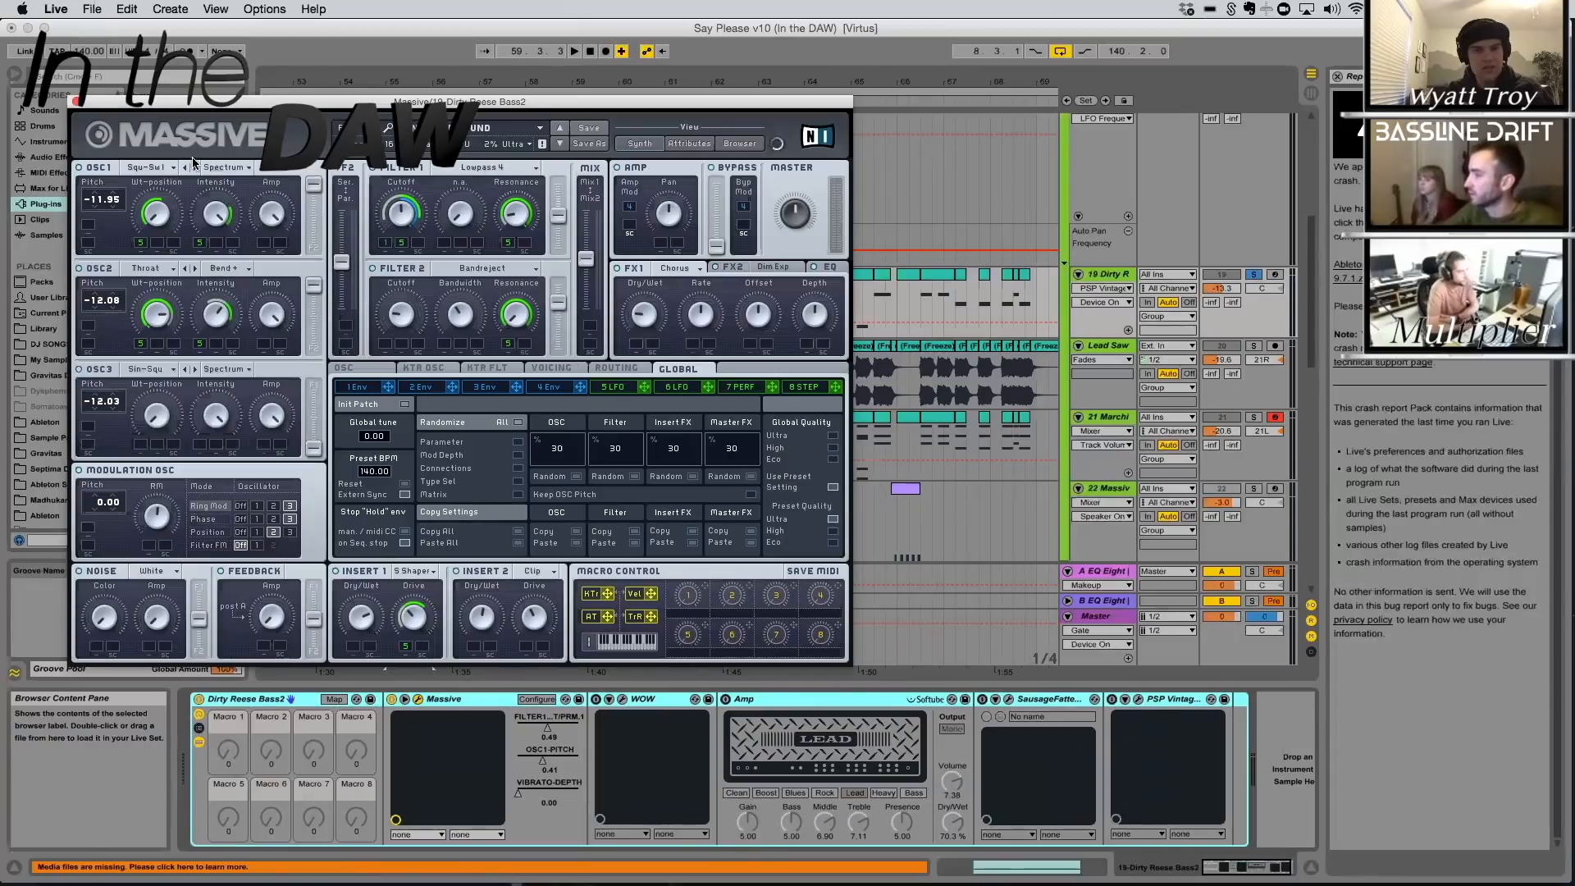
# Re-enable WOW and Amp on the Dirty Reese Bass2 track, auditioning WOW's Rejecter preset and hiding the open plug-in windows
pyautogui.click(601, 707)
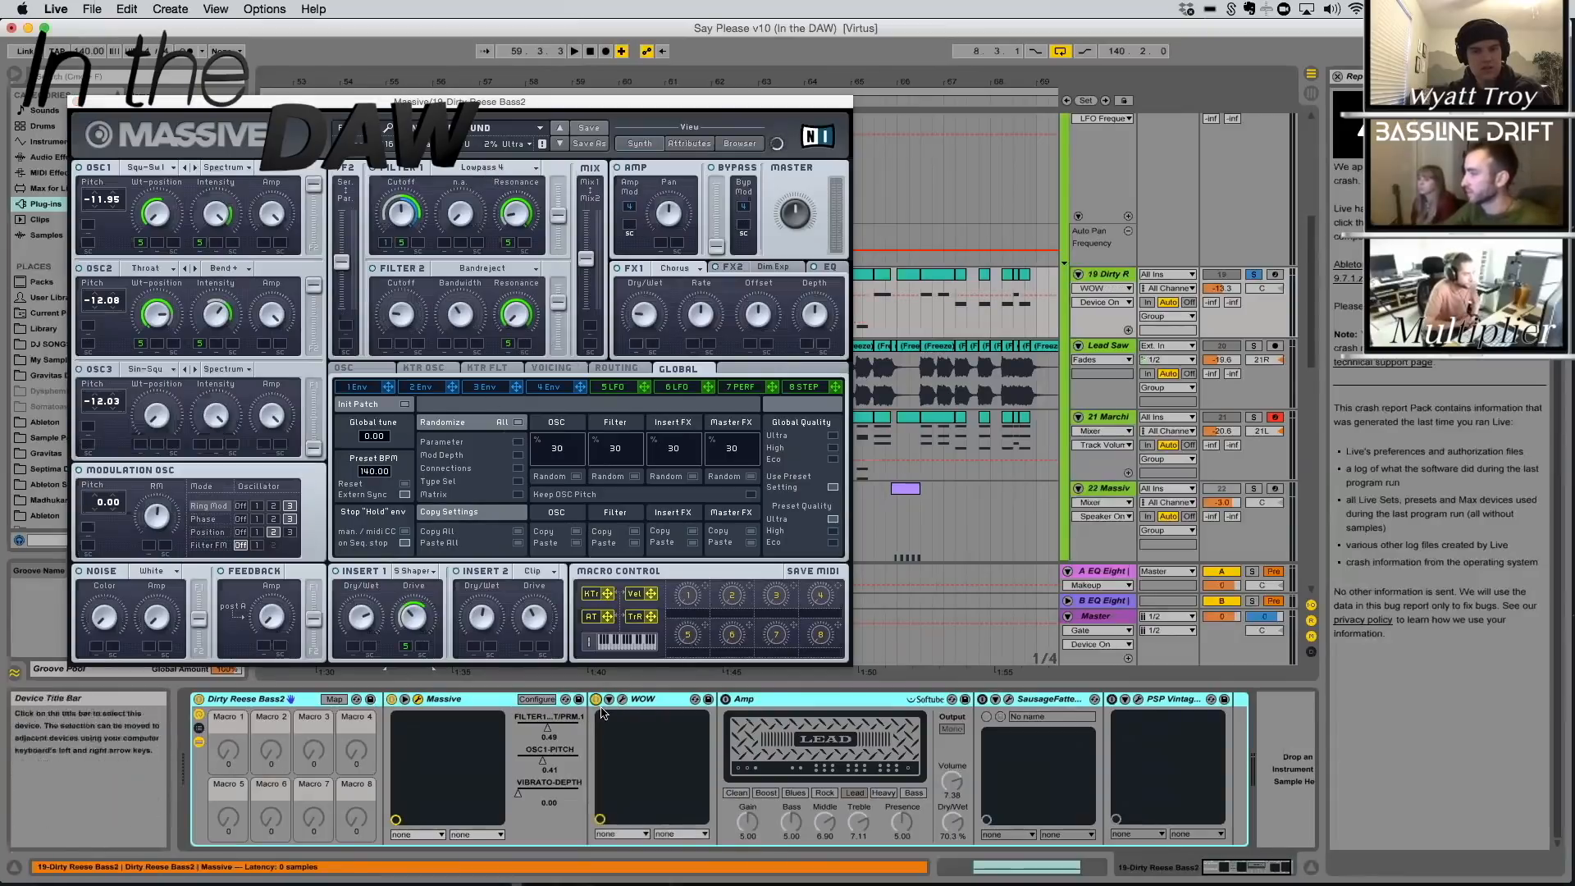
pyautogui.press('space')
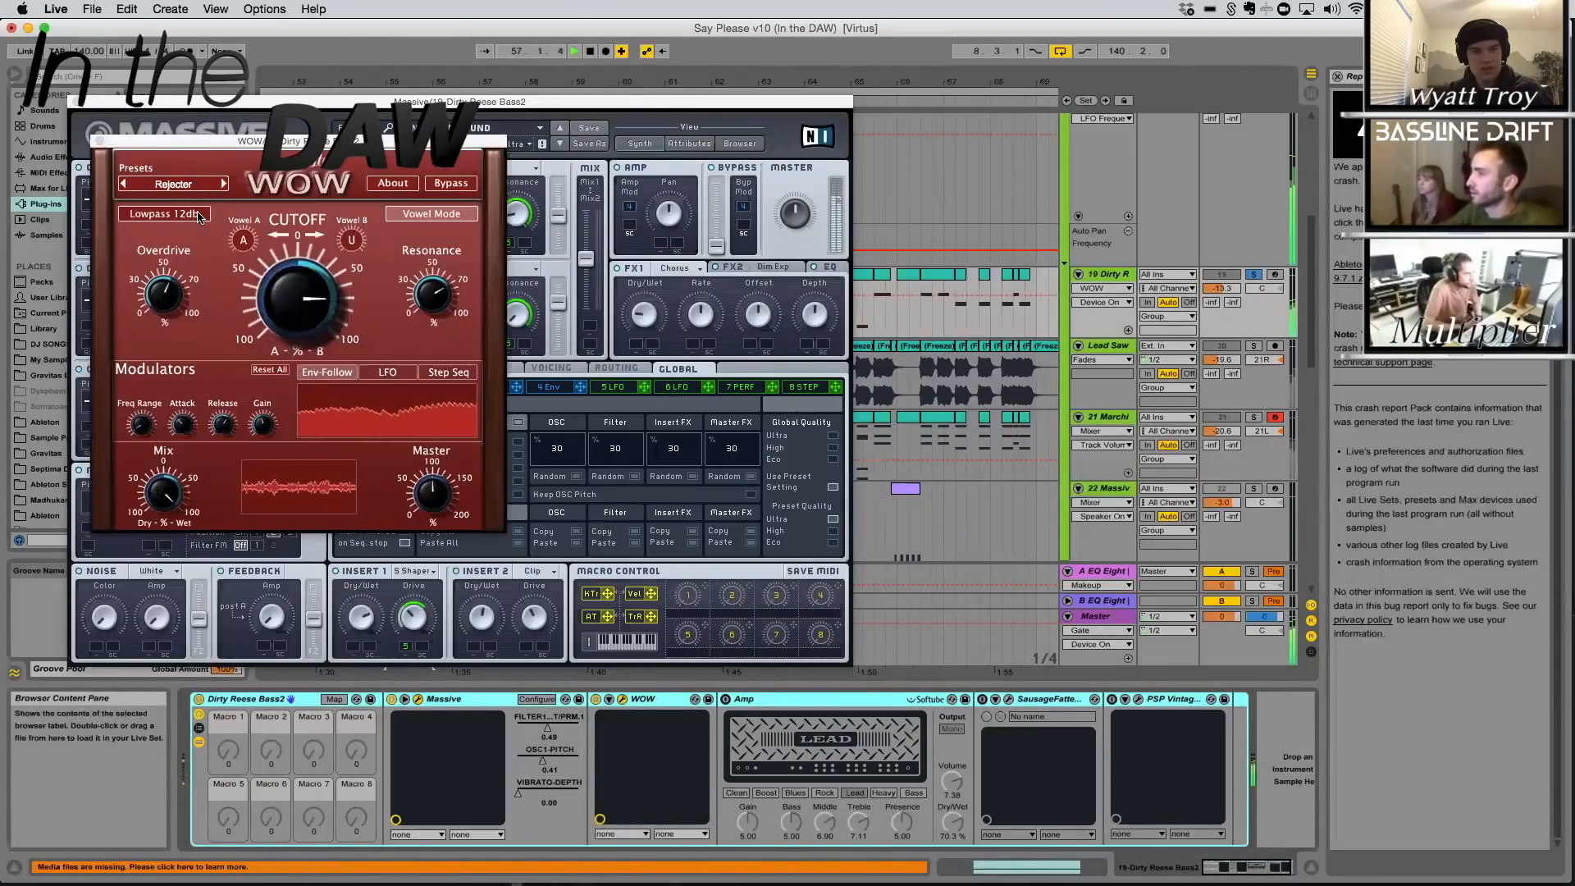
pyautogui.press('space')
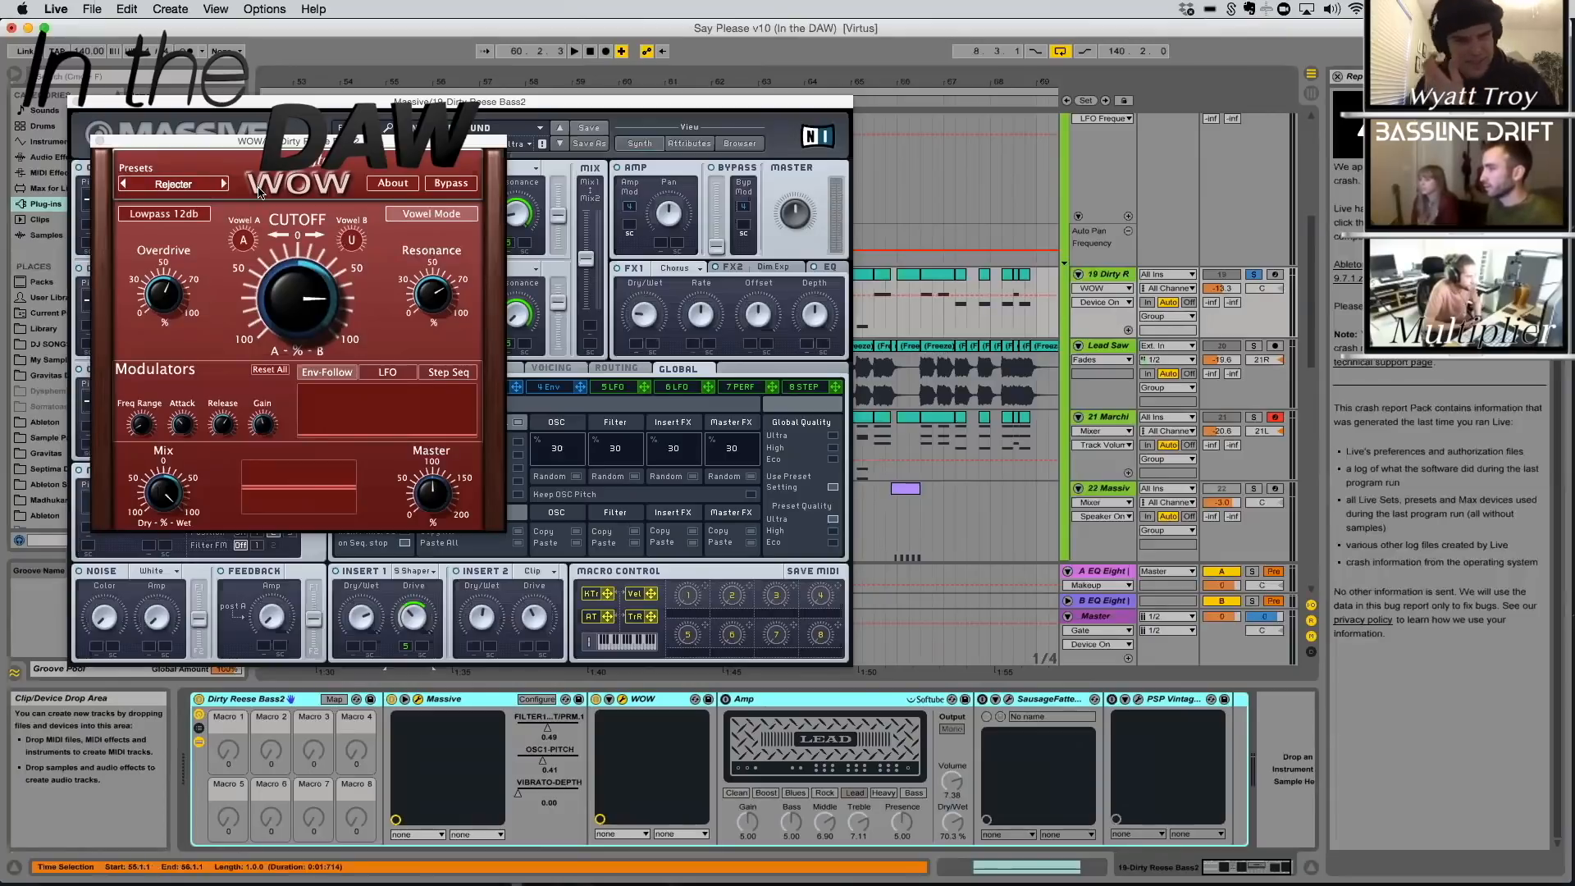
pyautogui.press('space')
pyautogui.moveTo(352, 240)
pyautogui.mouseDown()
pyautogui.moveTo(350, 262)
pyautogui.moveTo(355, 226)
pyautogui.moveTo(366, 250)
pyautogui.mouseUp()
pyautogui.press('space')
pyautogui.press('super+alt+p')
pyautogui.click(726, 698)
# Solo and play the Lead Saw track, and audition it together with the Dirty Reese Bass2 and MarchingBandChord tracks
pyautogui.scroll(2, 1208, 388)
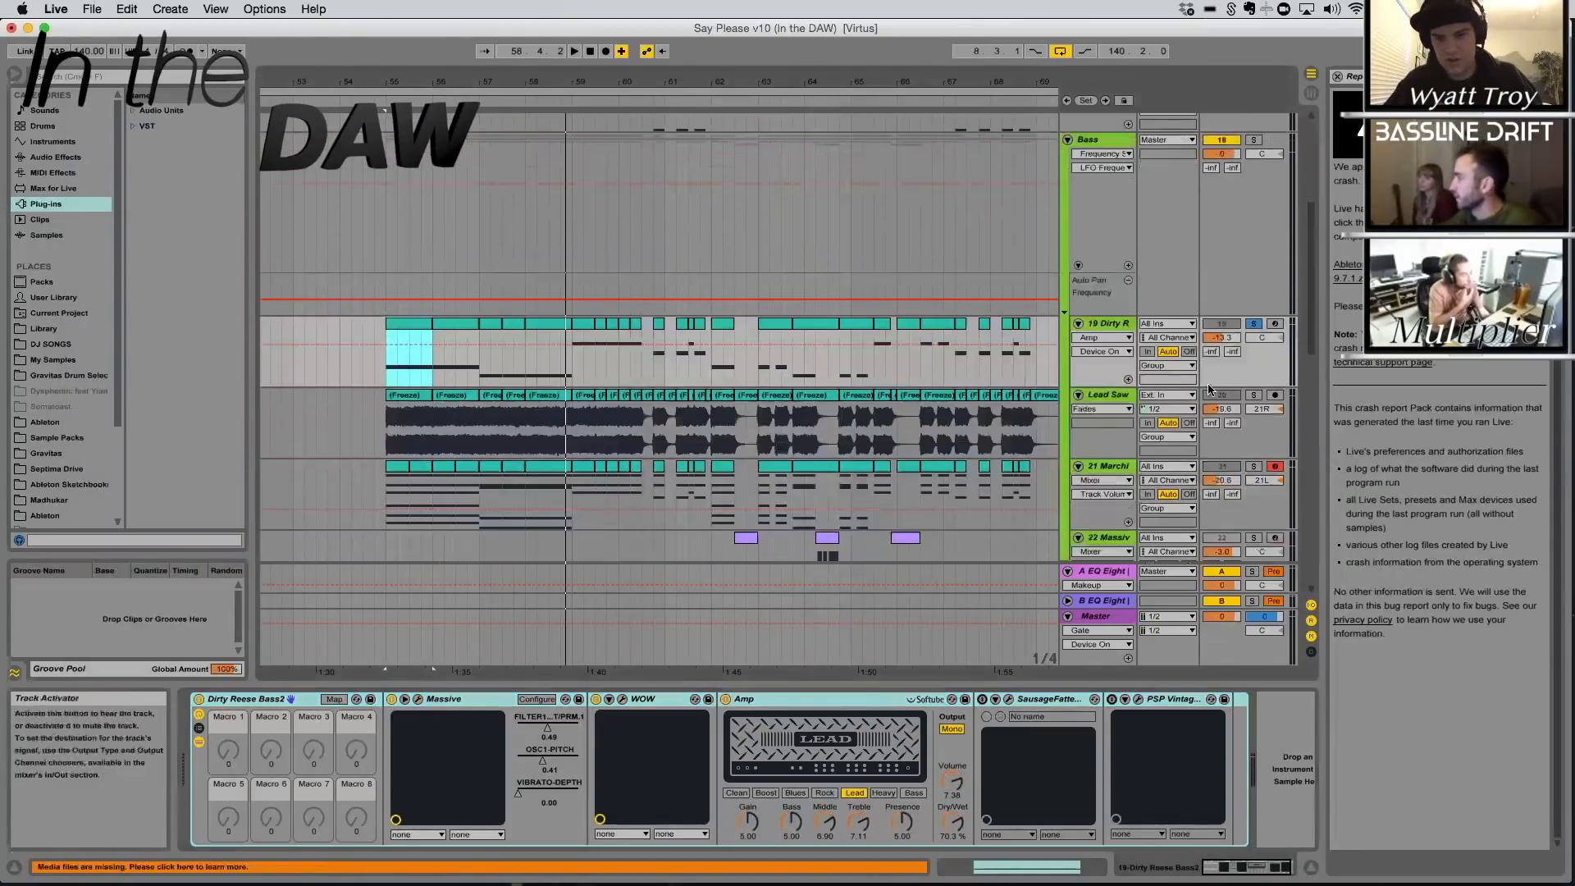
pyautogui.scroll(-1, 1209, 389)
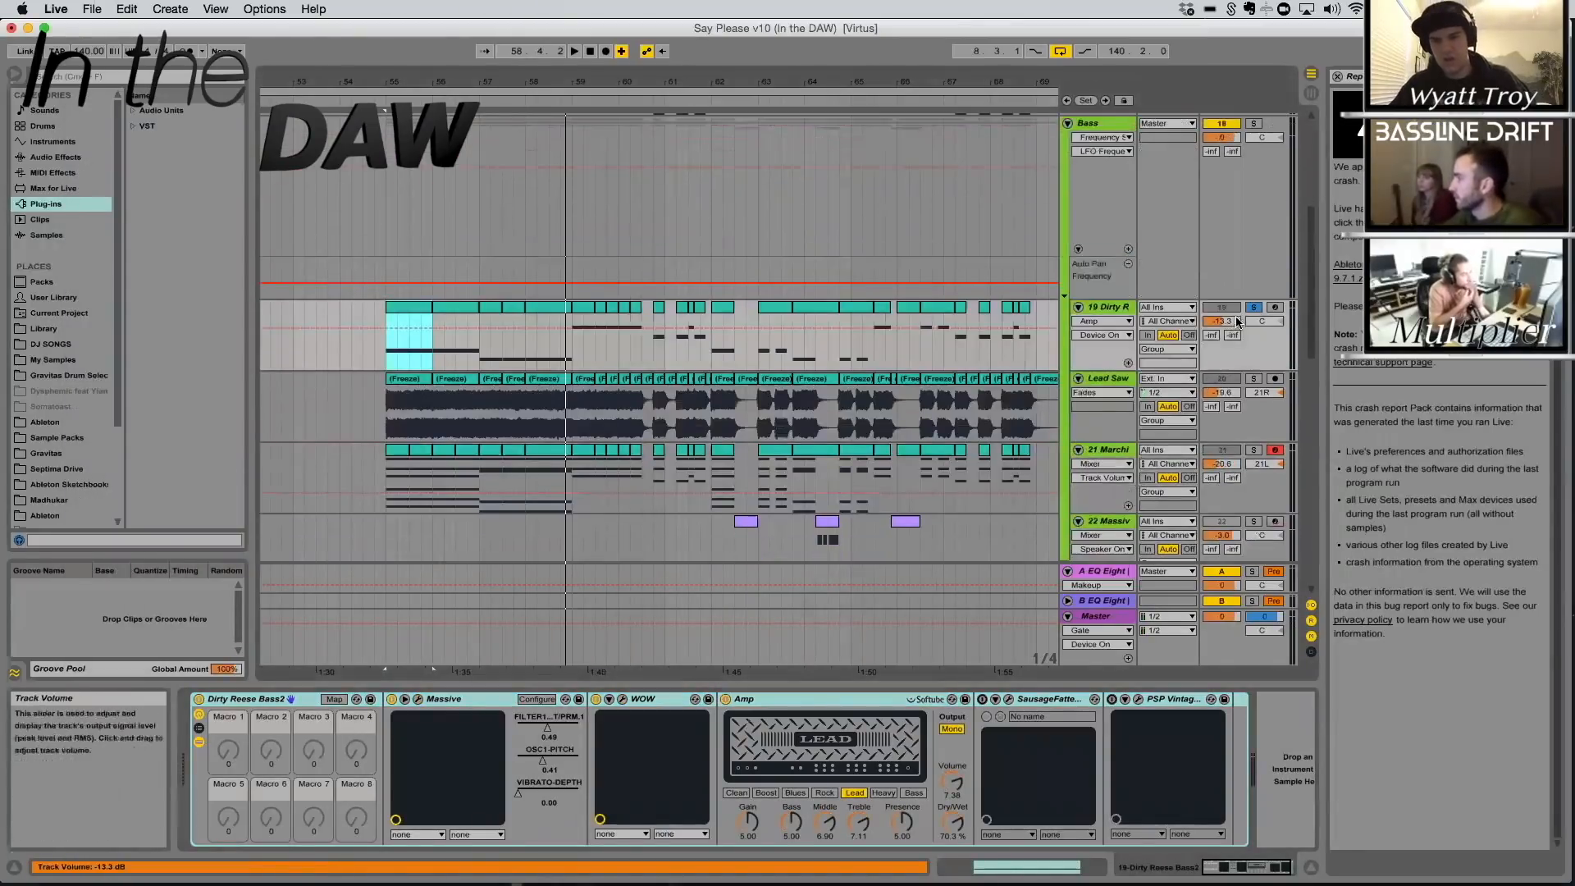
pyautogui.press('space')
pyautogui.click(1252, 379)
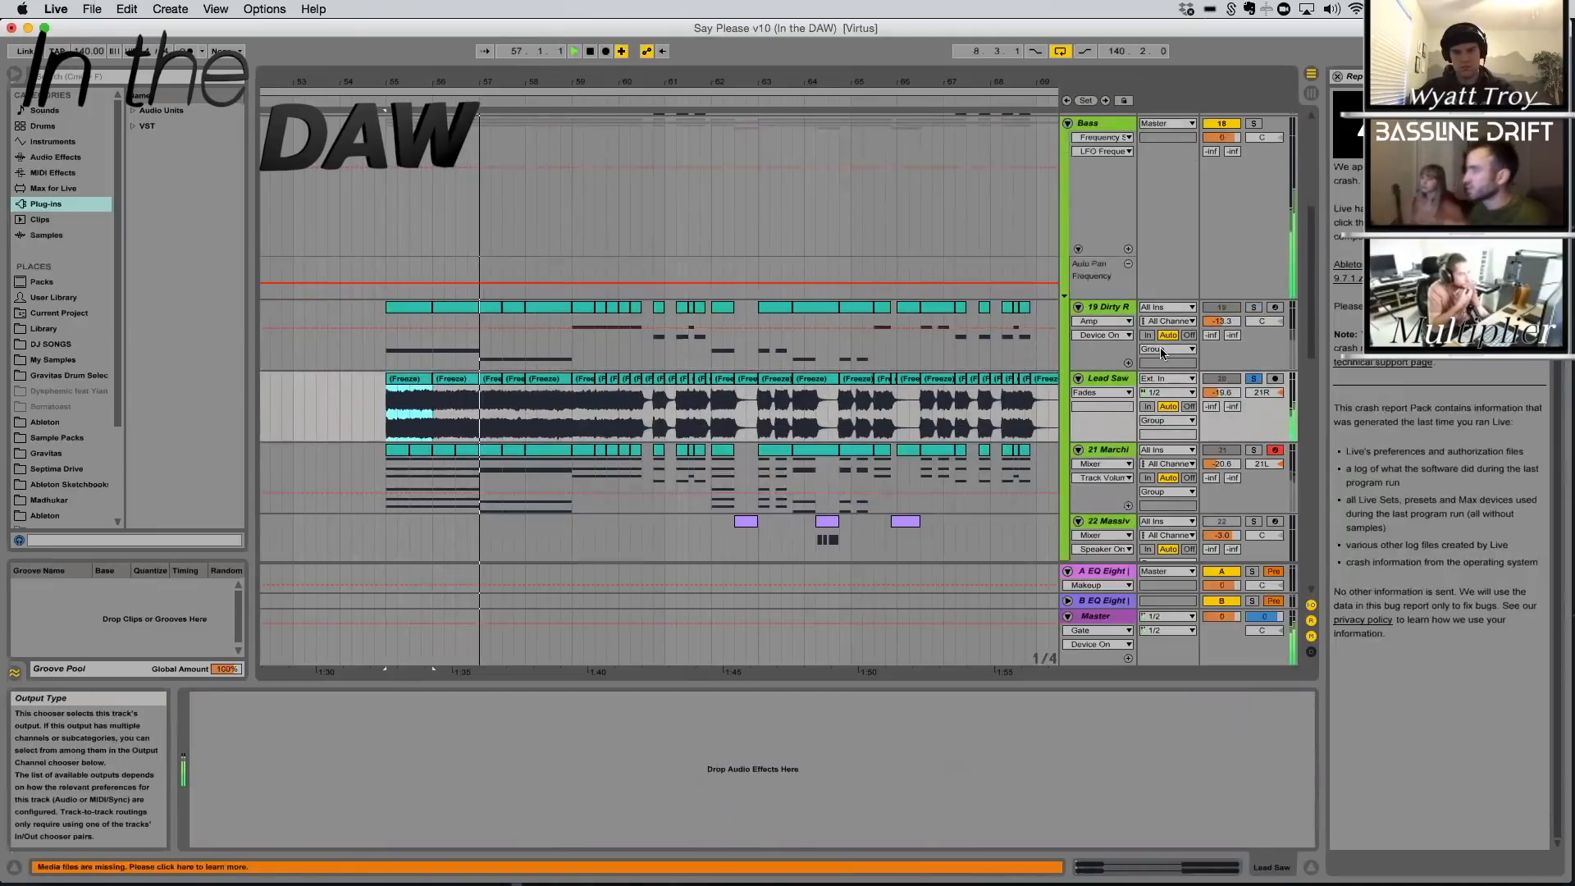
pyautogui.click(1255, 307)
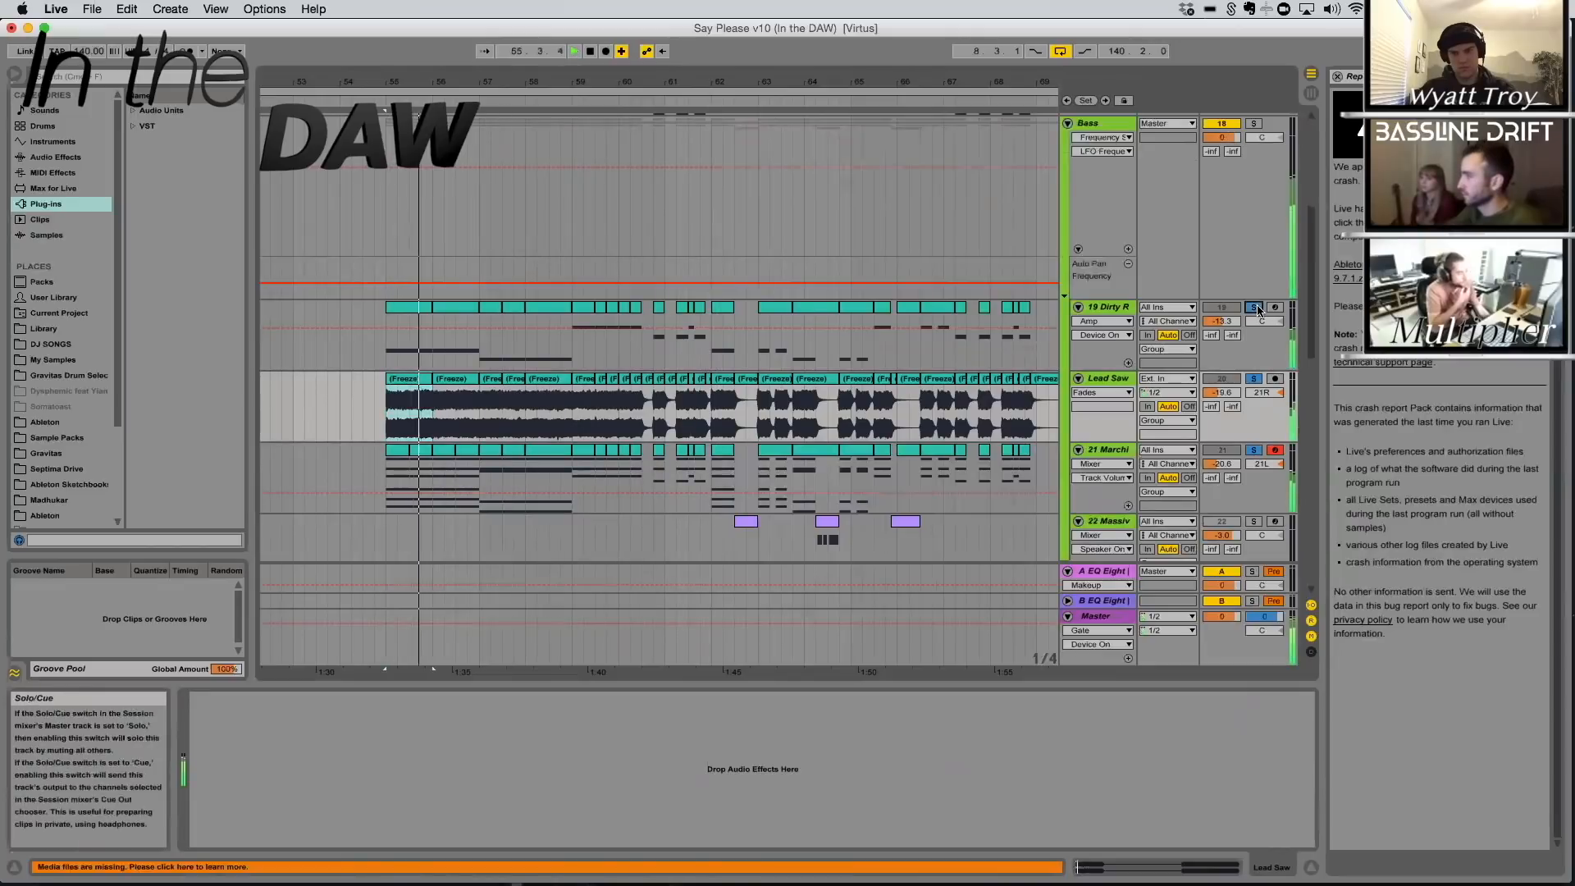
pyautogui.press('space')
# Select the Sub track and examine the oscillator levels and envelope of its Operator
pyautogui.scroll(7, 874, 348)
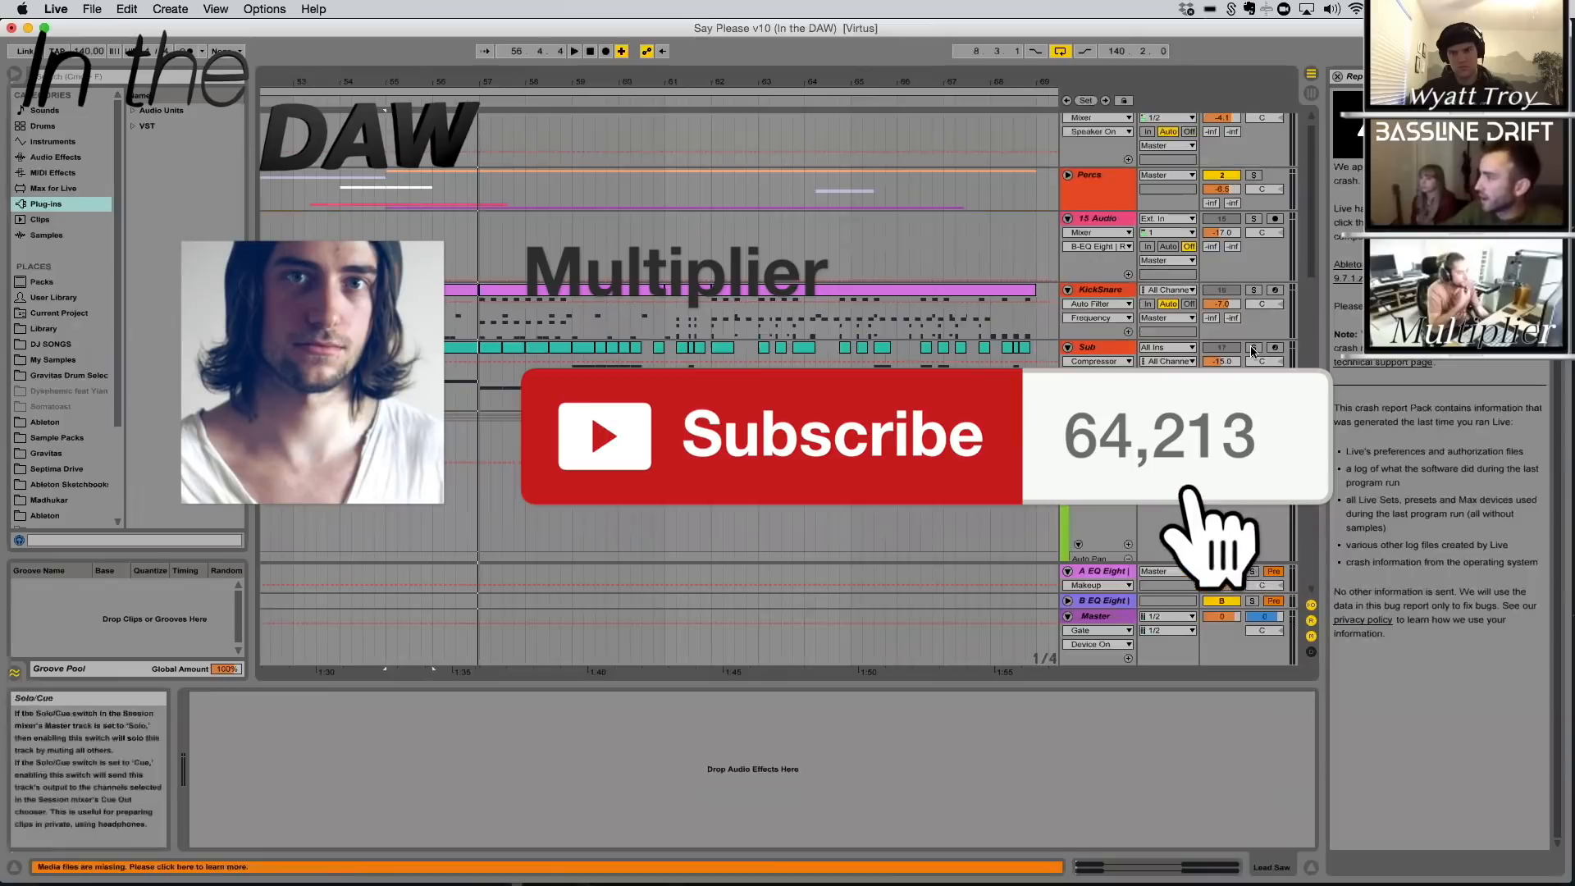
pyautogui.click(1095, 349)
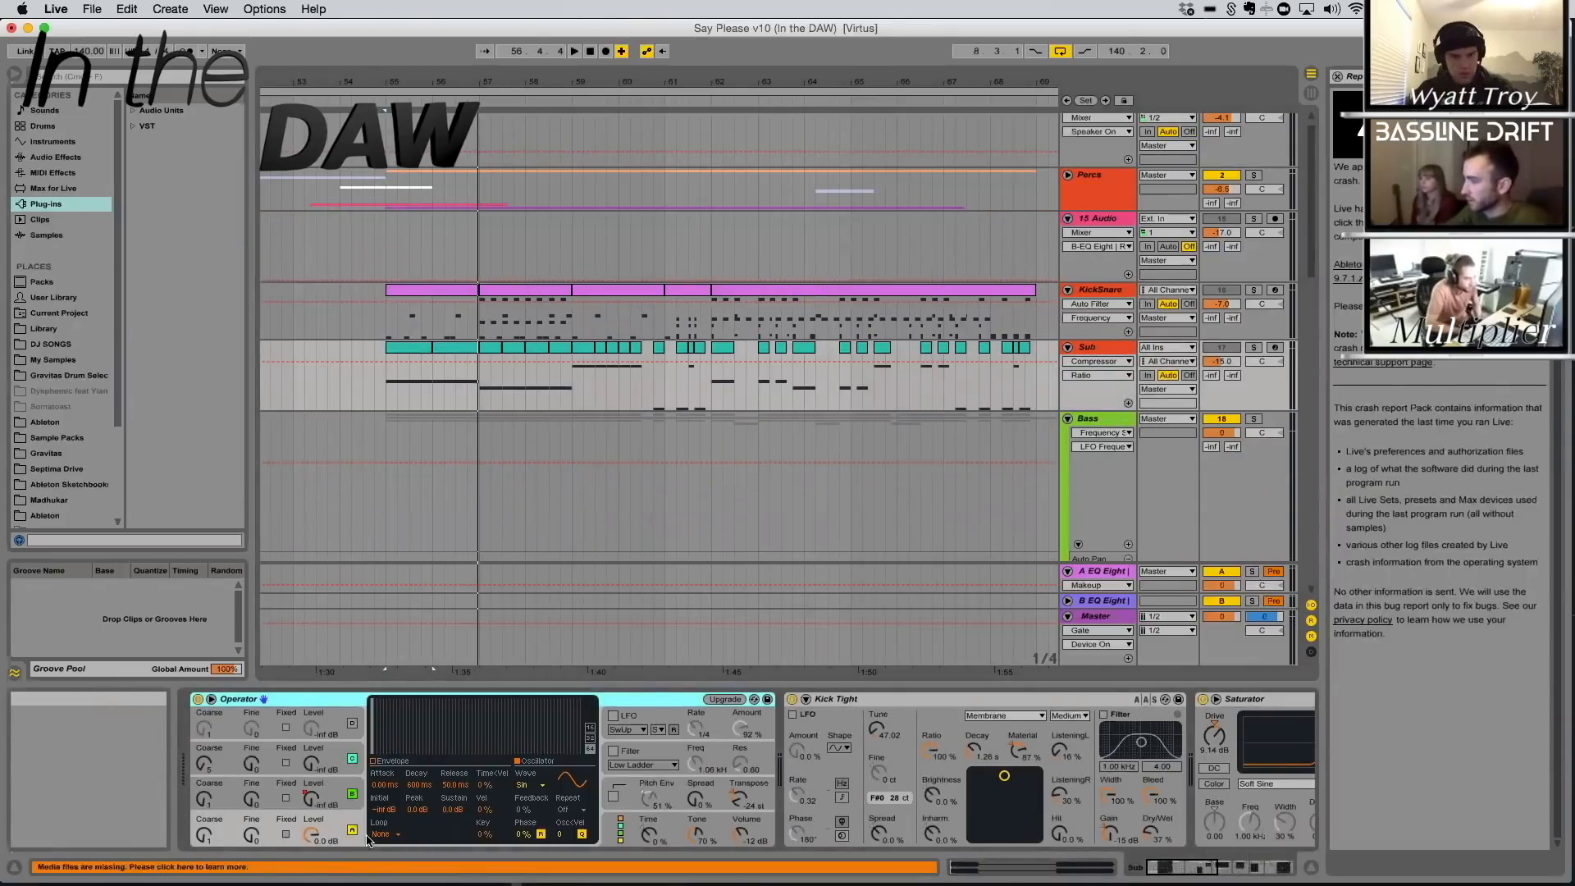
pyautogui.click(313, 796)
pyautogui.moveTo(844, 80); pyautogui.dragTo(485, 106)
pyautogui.click(324, 823)
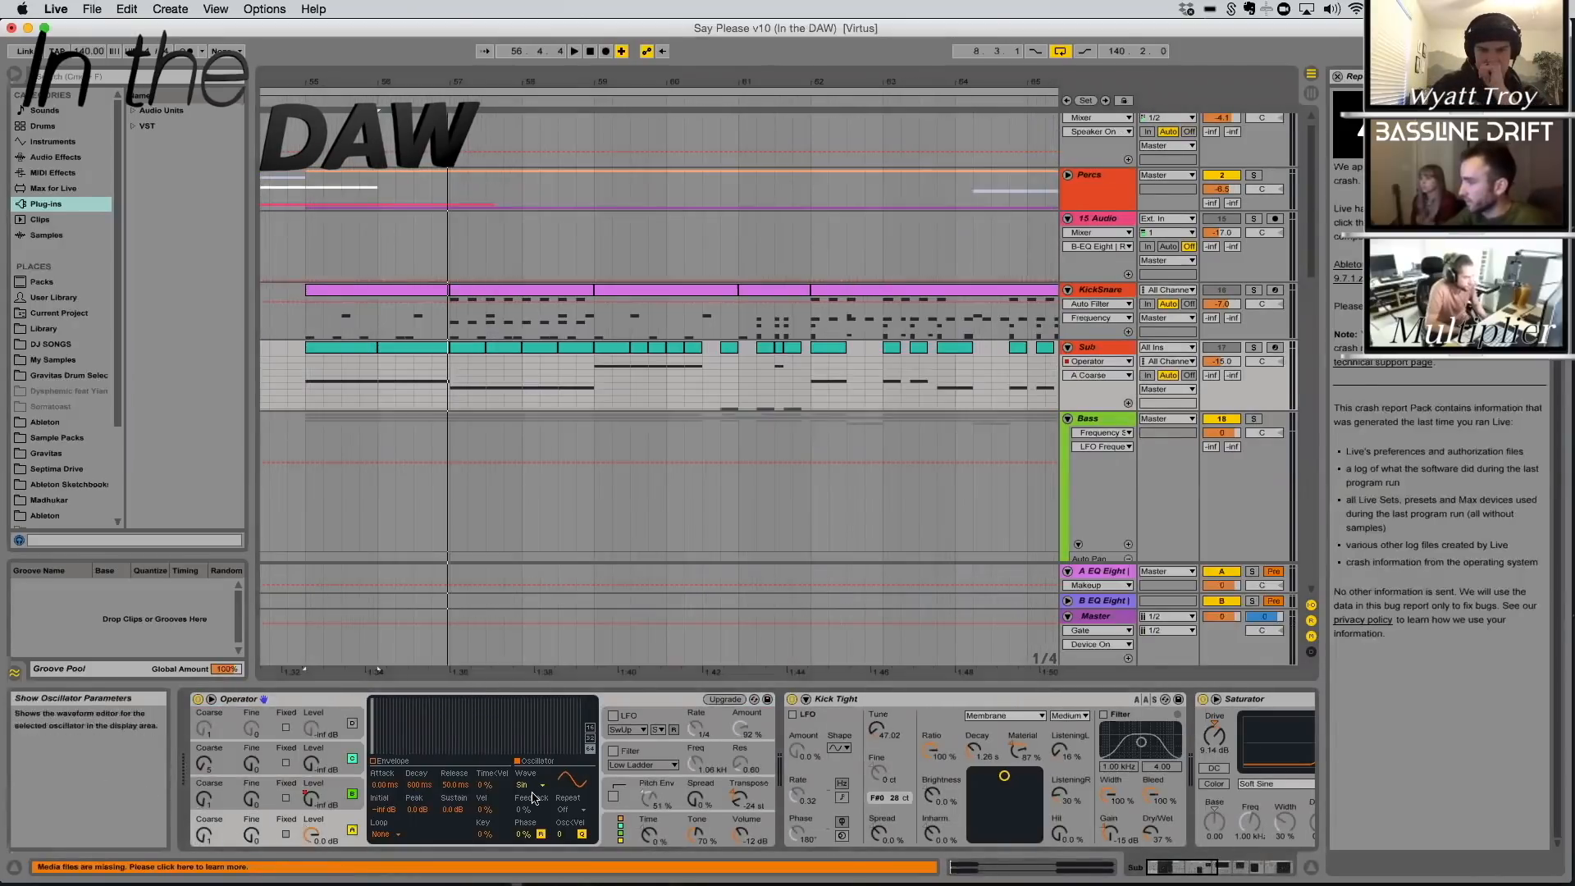
# Set the Sub track's Kick Tight decay to 614 ms and material to 93%
pyautogui.click(927, 697)
pyautogui.moveTo(1182, 867); pyautogui.dragTo(1200, 869)
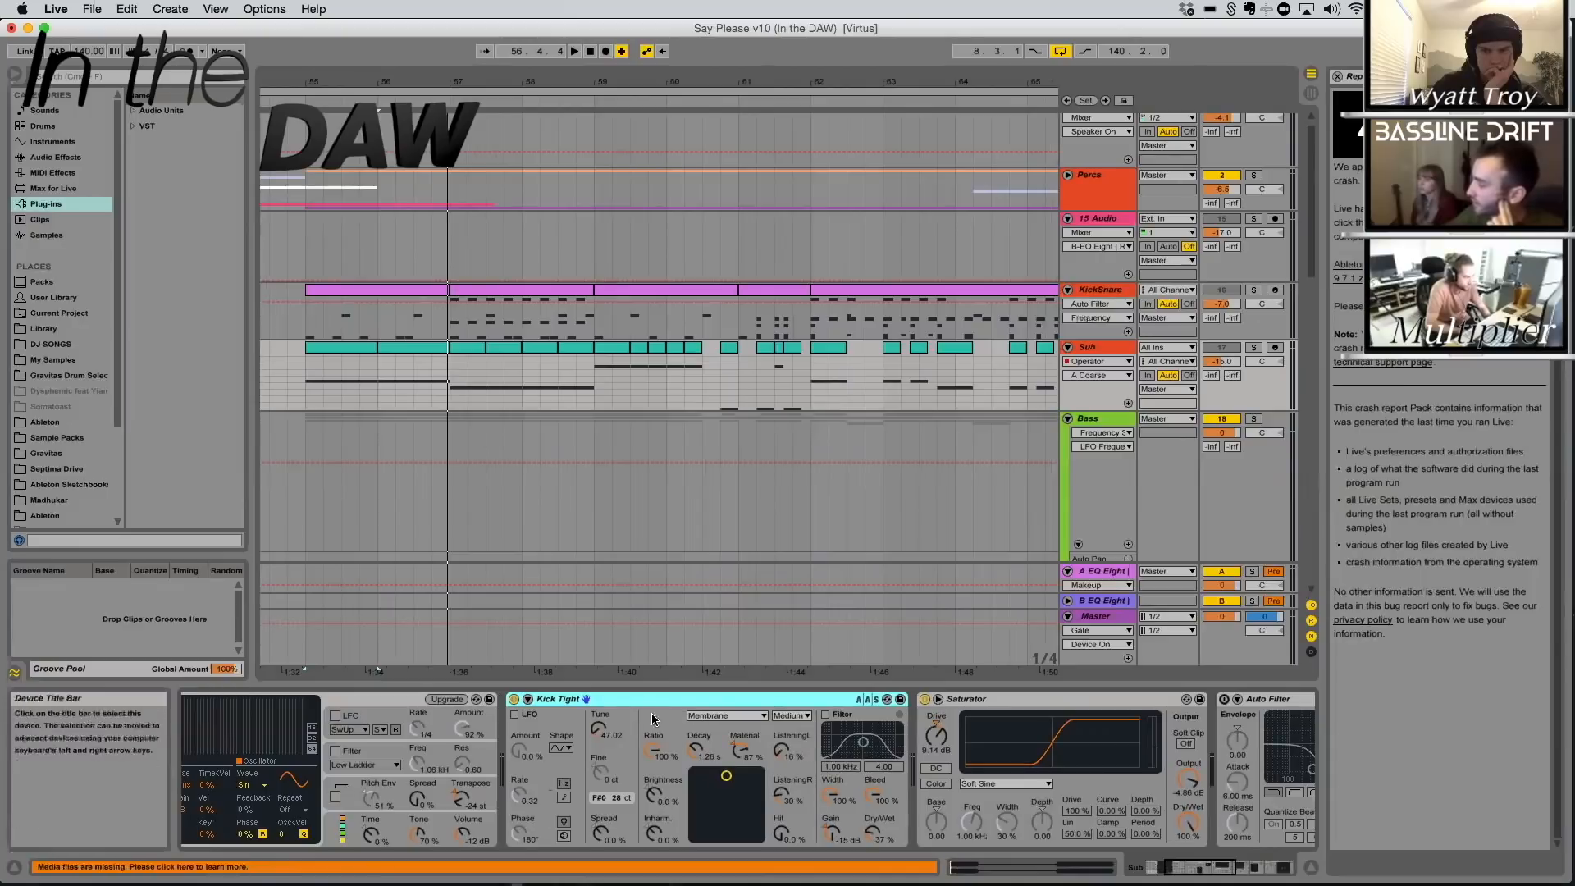
pyautogui.moveTo(726, 775); pyautogui.dragTo(723, 776)
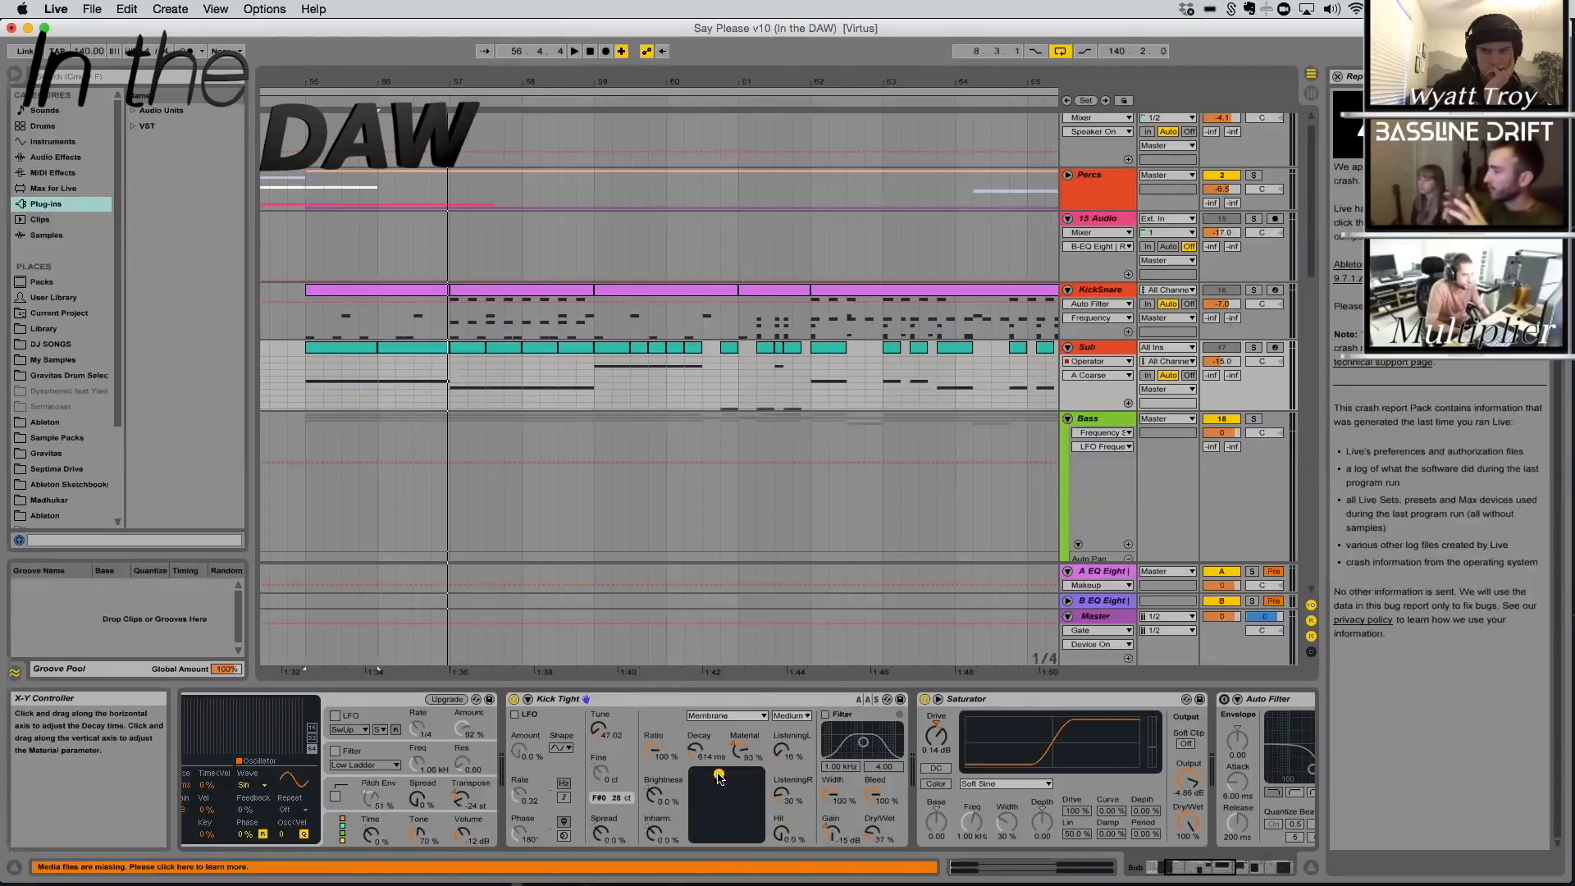
# Examine the Saturator, Auto Filter, LinEQ Broadband Mono low-pass curve and sidechained Compressor on the Sub track
pyautogui.hscroll(5, 673, 784)
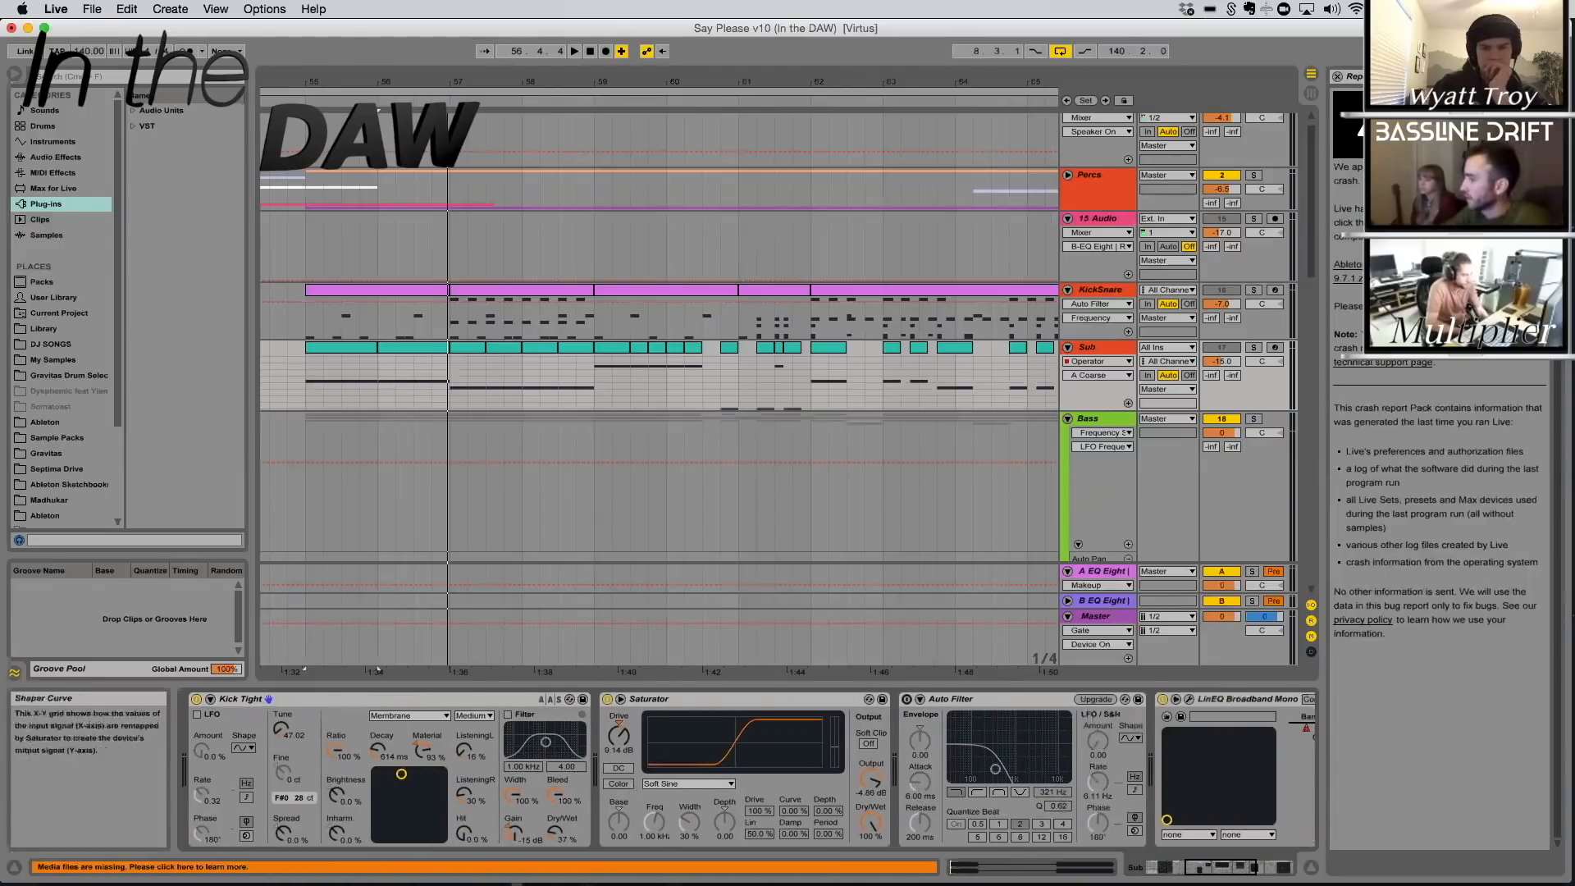
pyautogui.hscroll(8, 647, 703)
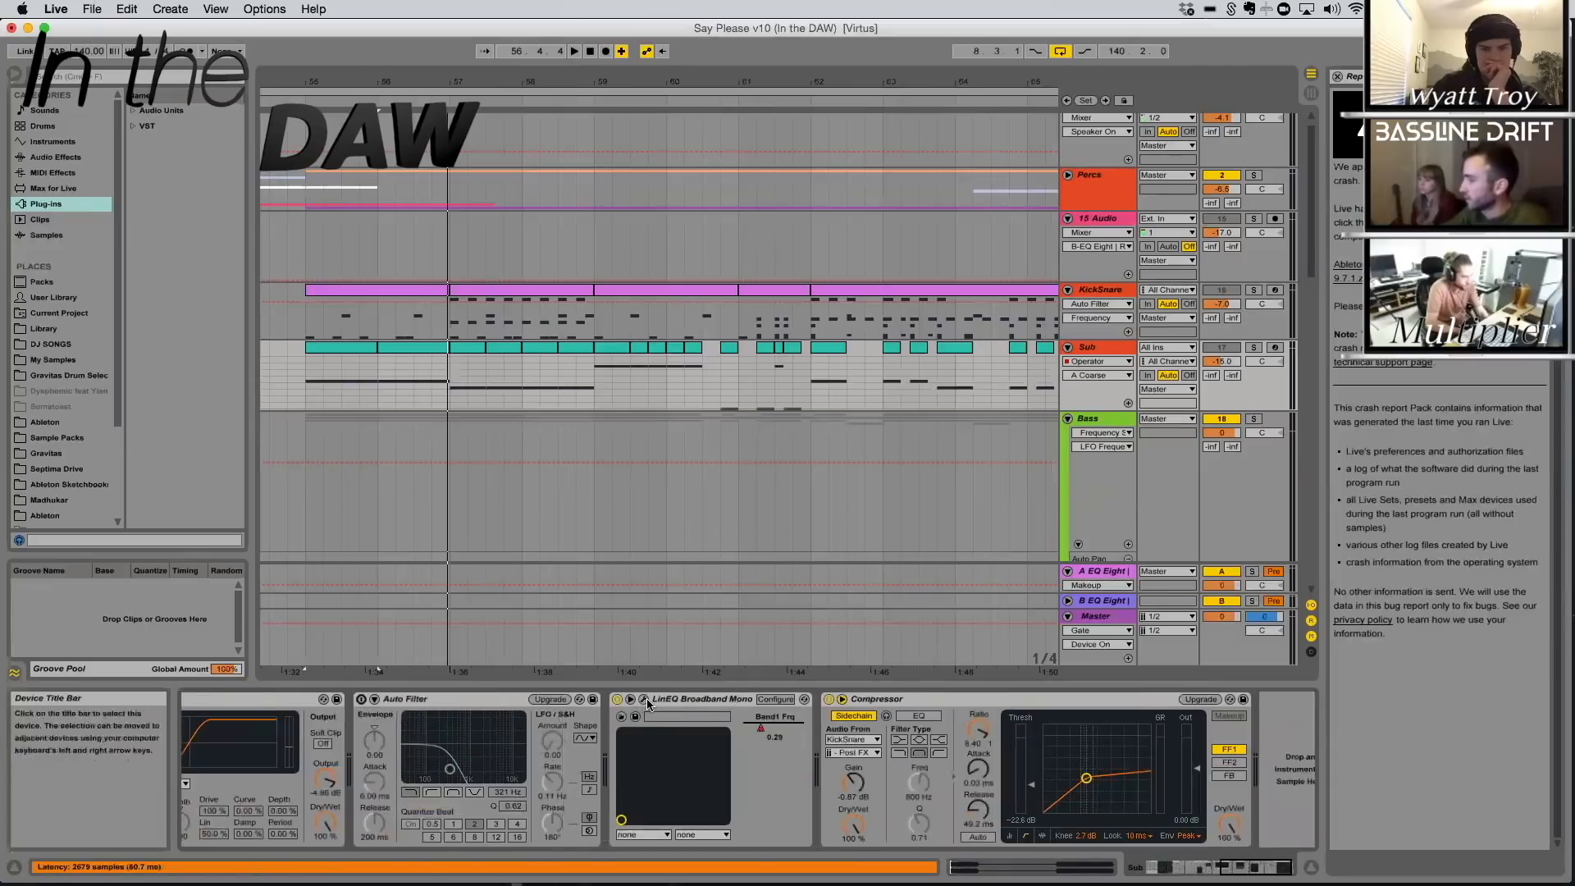
pyautogui.click(644, 700)
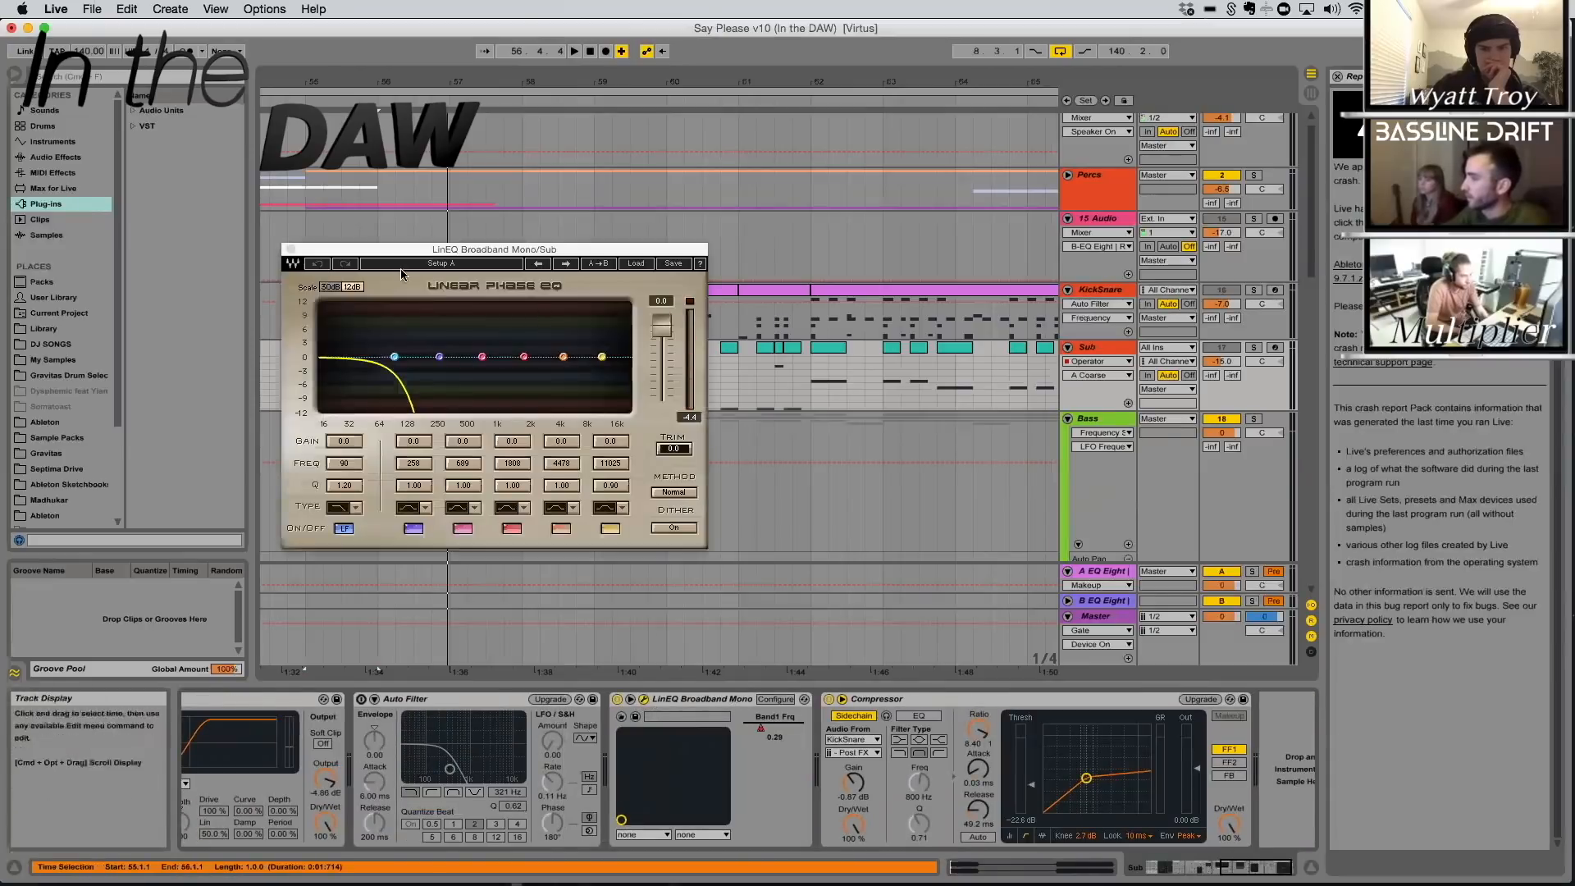
pyautogui.click(291, 249)
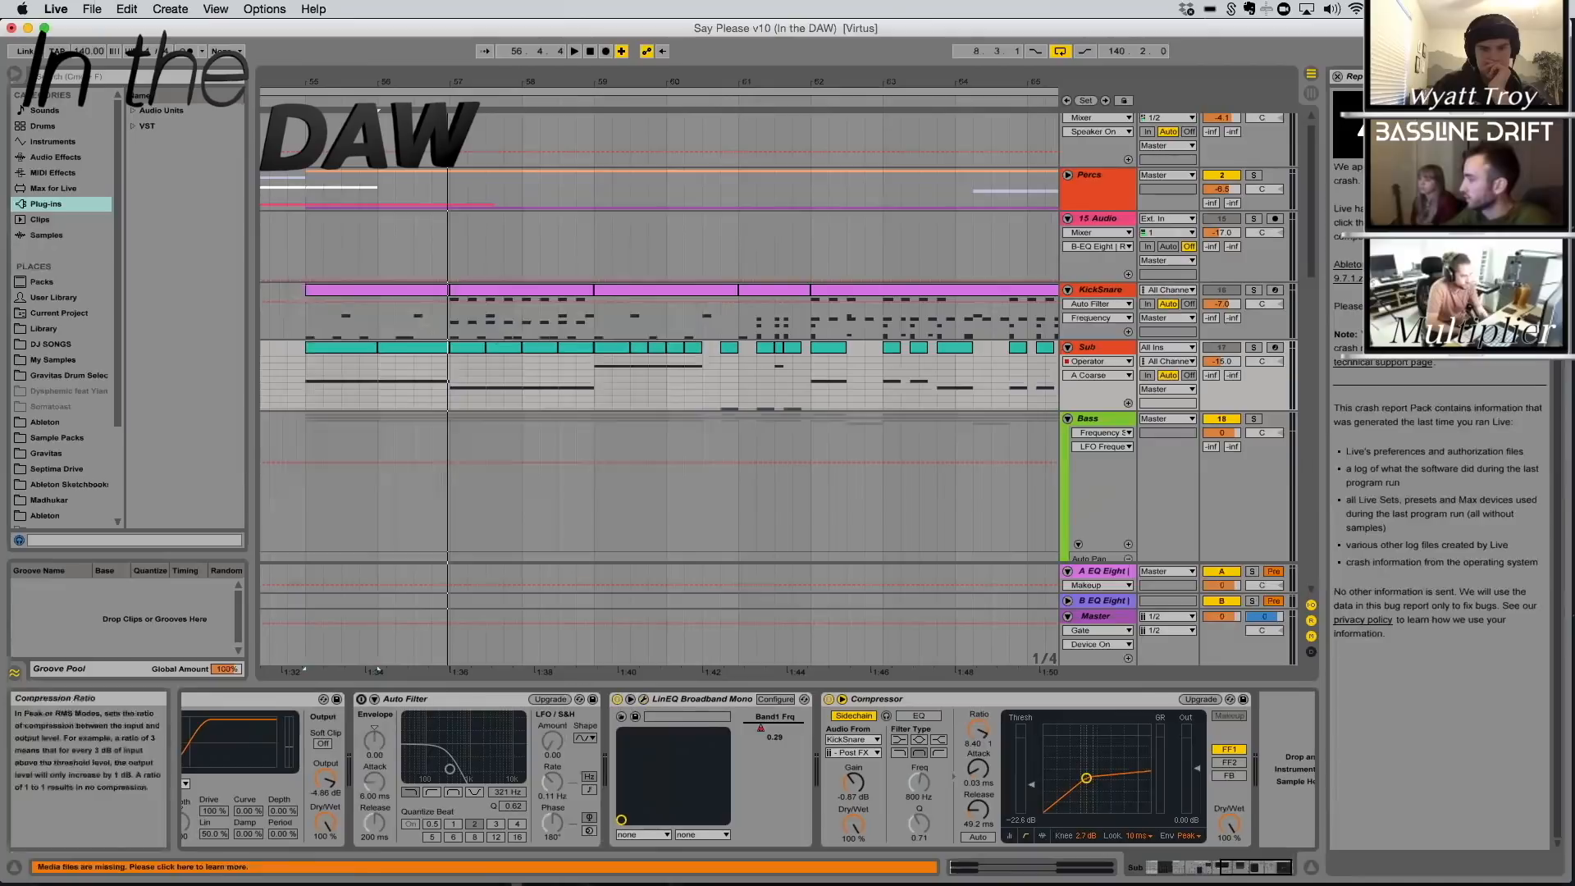
pyautogui.hscroll(1, 1280, 780)
pyautogui.moveTo(1271, 867)
pyautogui.mouseDown()
pyautogui.moveTo(1248, 867)
pyautogui.moveTo(1273, 867)
pyautogui.mouseUp()
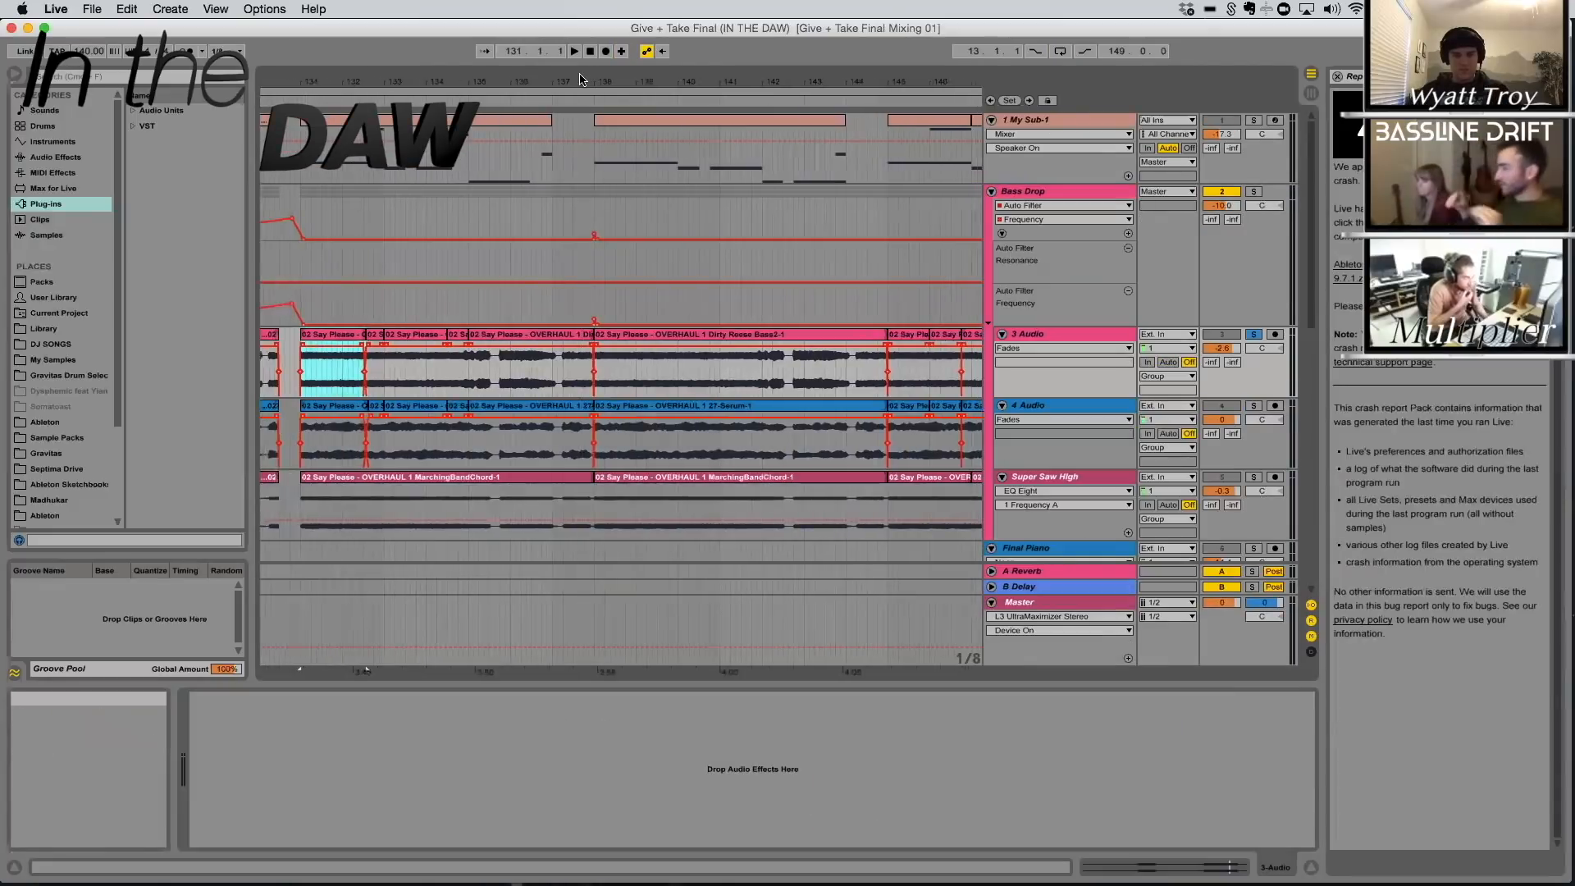
# In the Give + Take set, unsolo the 3 Audio track and examine the Bass Drop group's Compressor, OTT and Auto Filter
pyautogui.moveTo(422, 79); pyautogui.dragTo(704, 75)
pyautogui.click(571, 334)
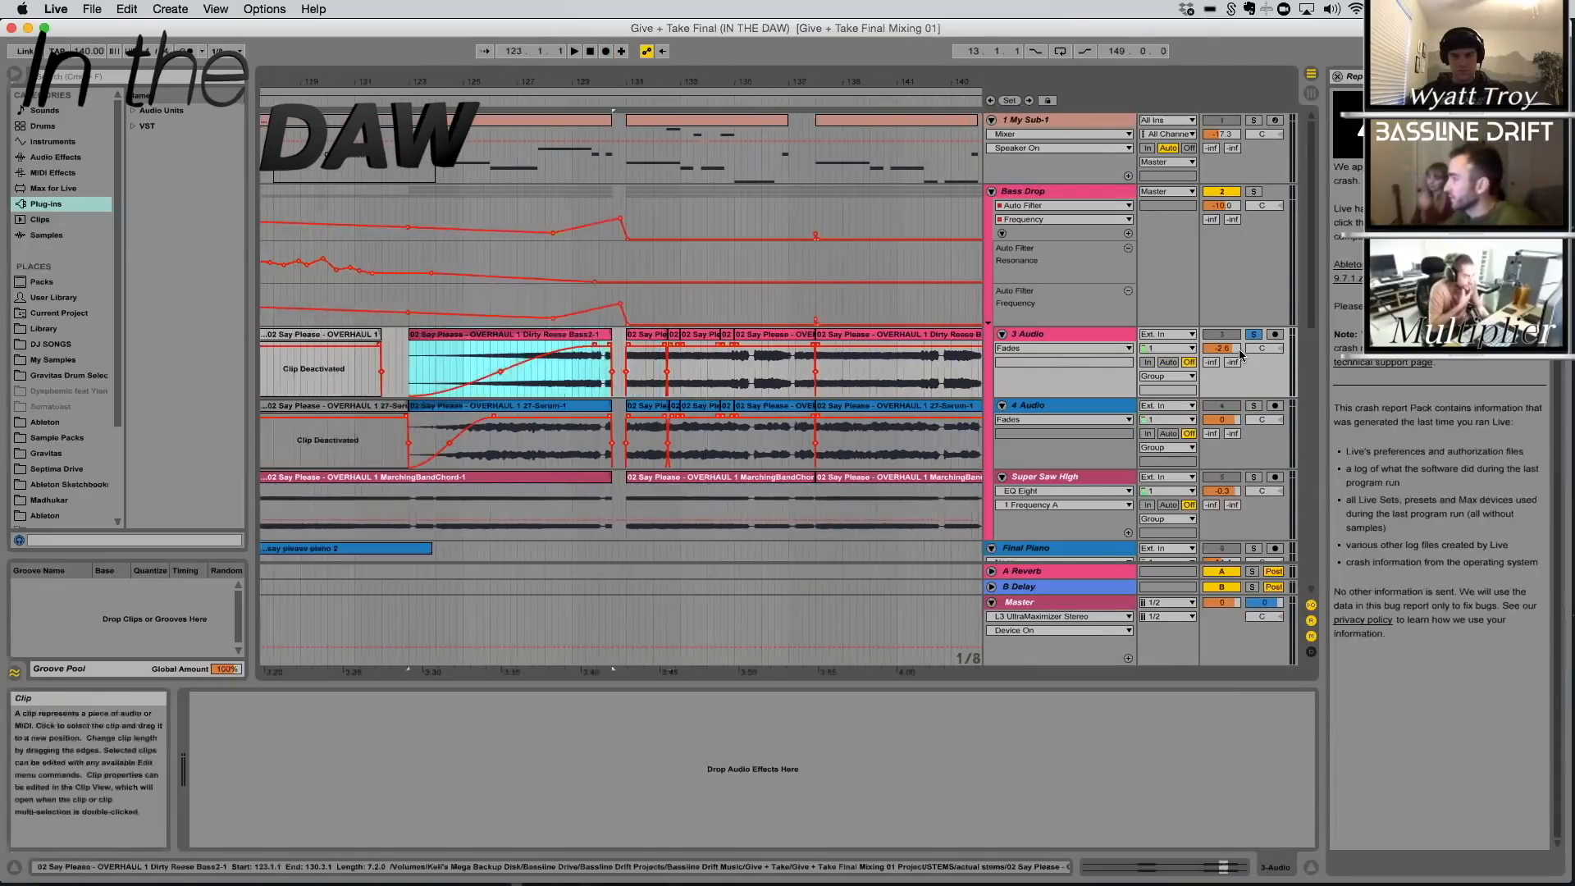
pyautogui.click(1253, 333)
pyautogui.click(1067, 191)
pyautogui.scroll(-2, 1080, 354)
pyautogui.scroll(2, 1067, 432)
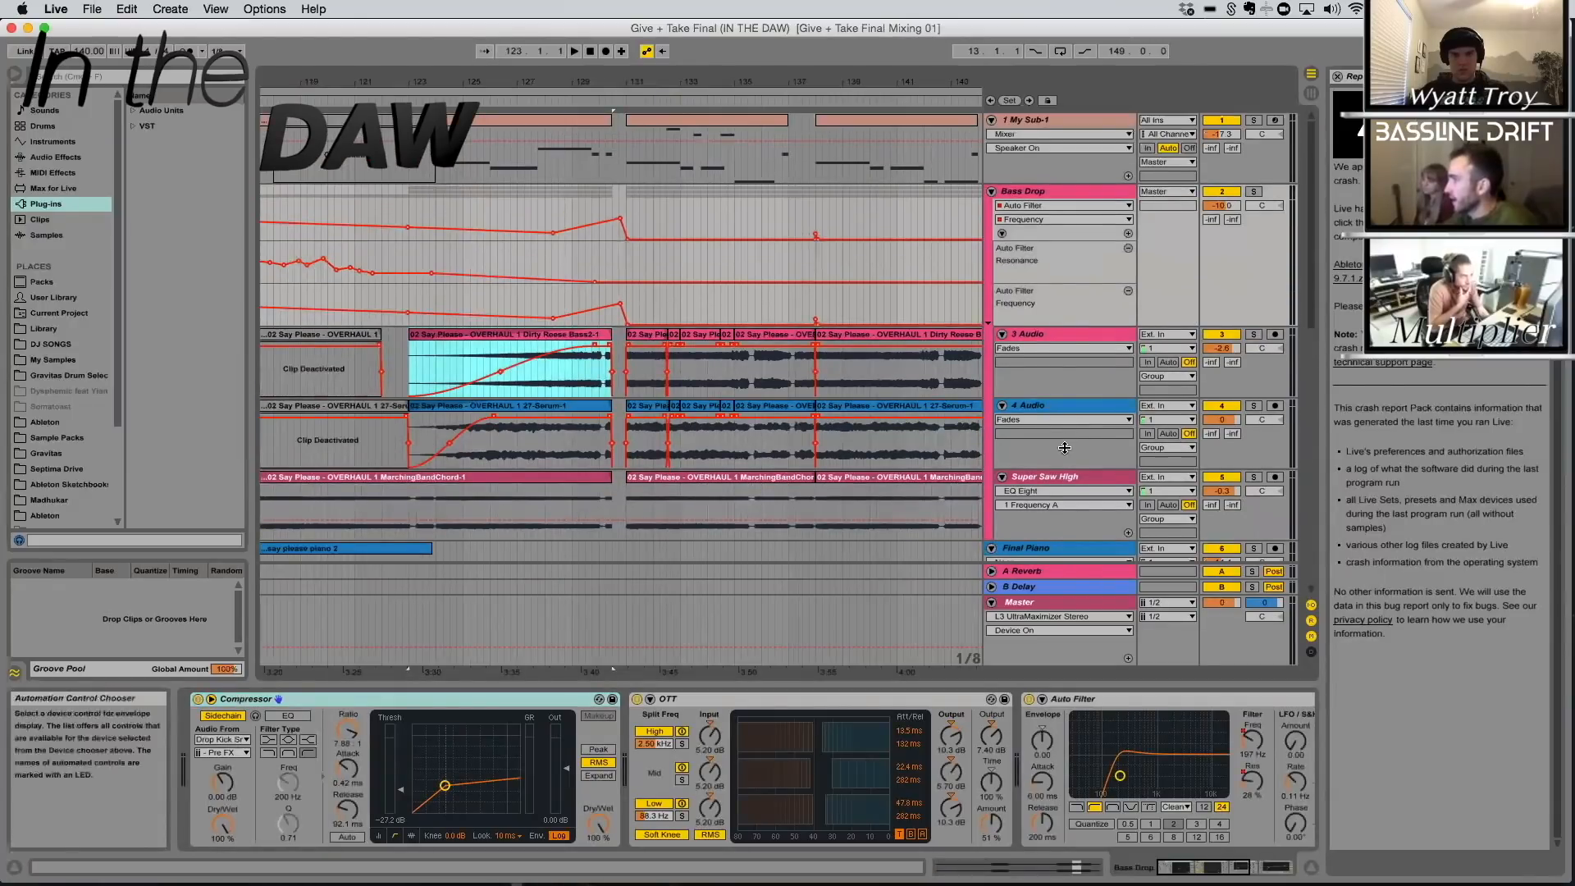
pyautogui.click(1068, 462)
pyautogui.click(1032, 263)
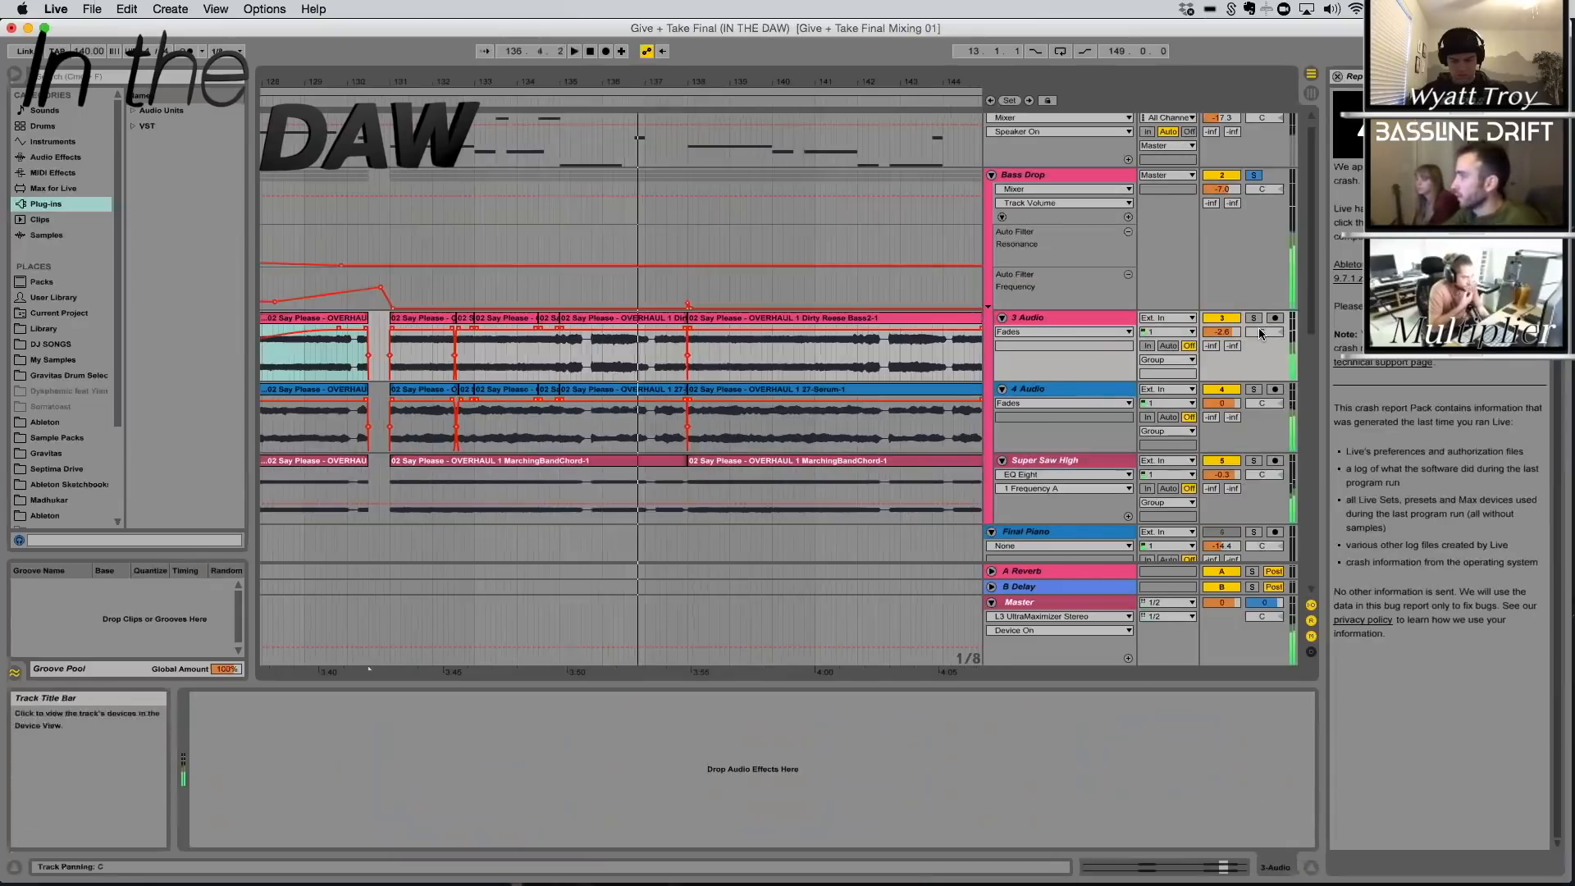
# Solo the 3 Audio track and play its Dirty Reese Bass2 stem from 131.1.1
pyautogui.click(1253, 317)
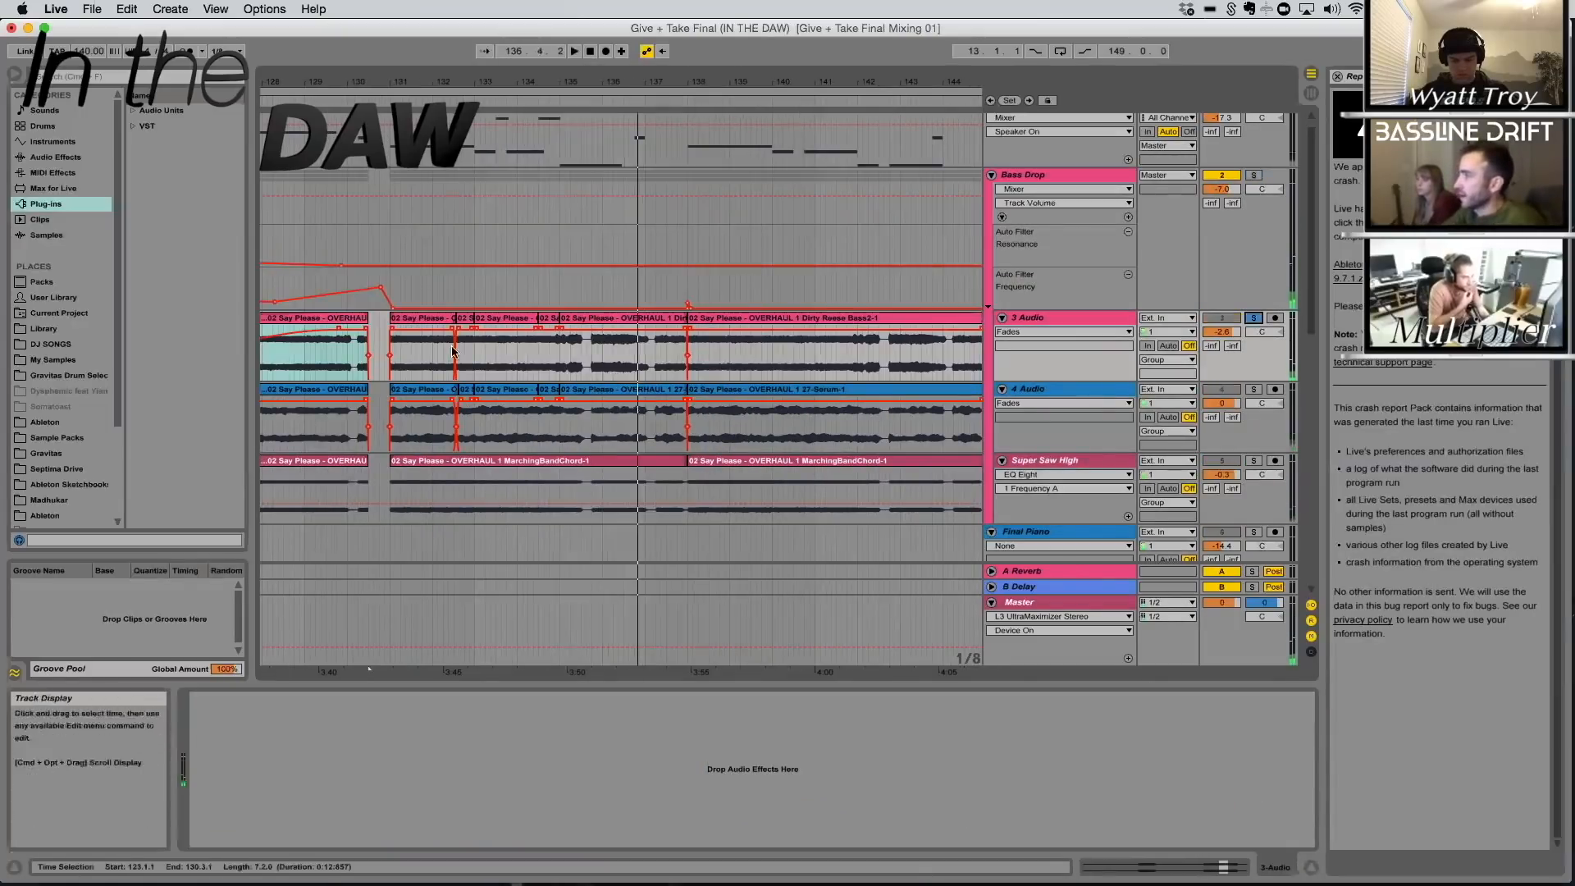
pyautogui.click(437, 321)
pyautogui.press('space')
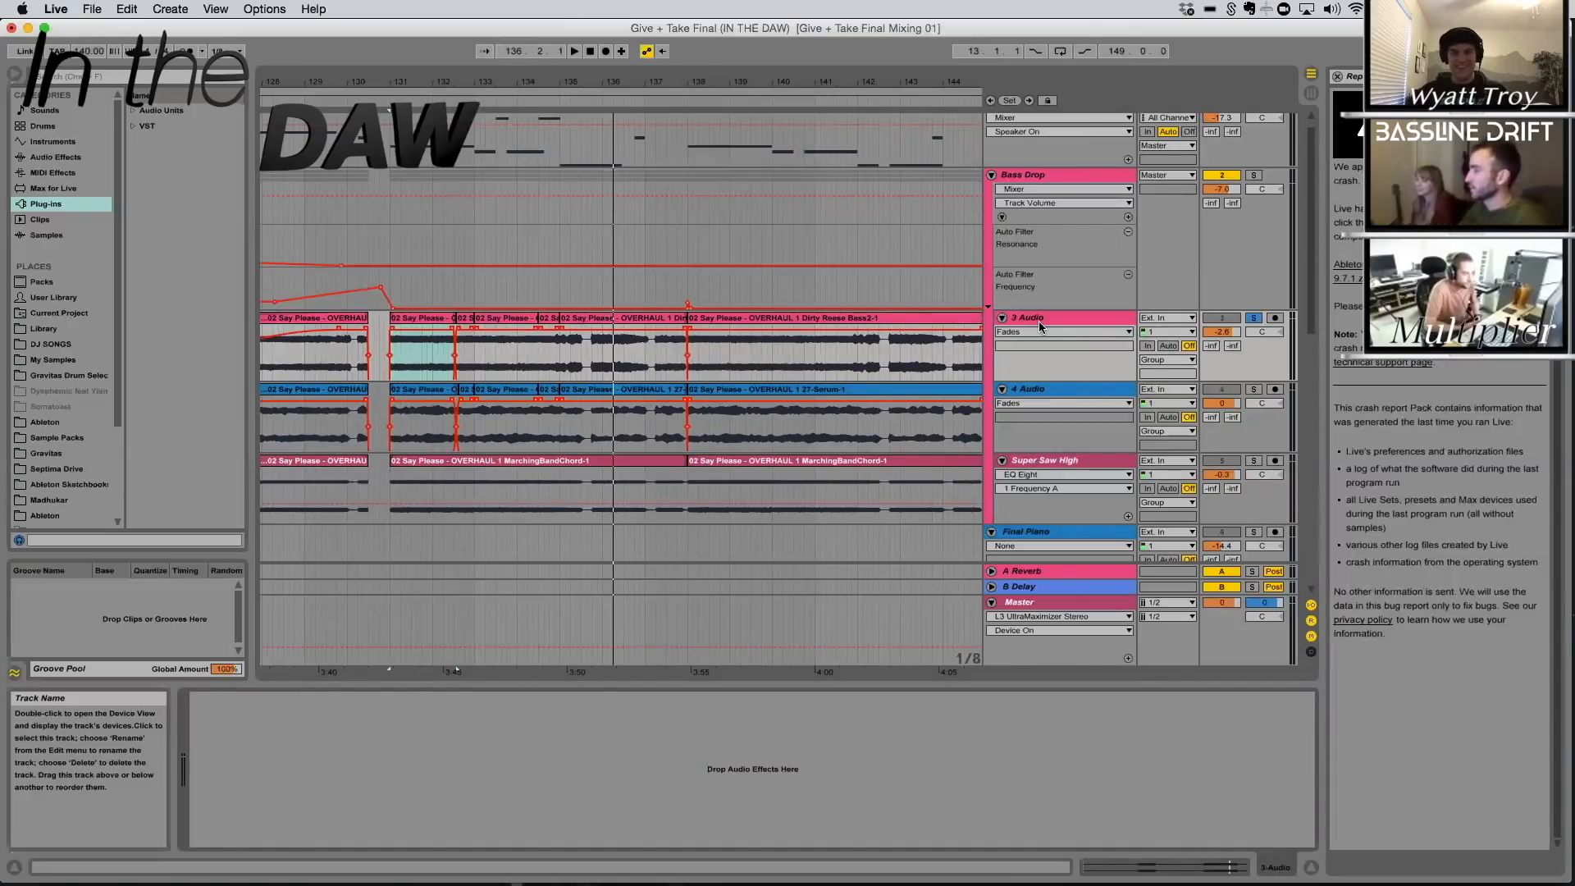
# Audition the Serum stem on the soloed 4 Audio track from 131.1.1
pyautogui.click(431, 392)
pyautogui.press('space')
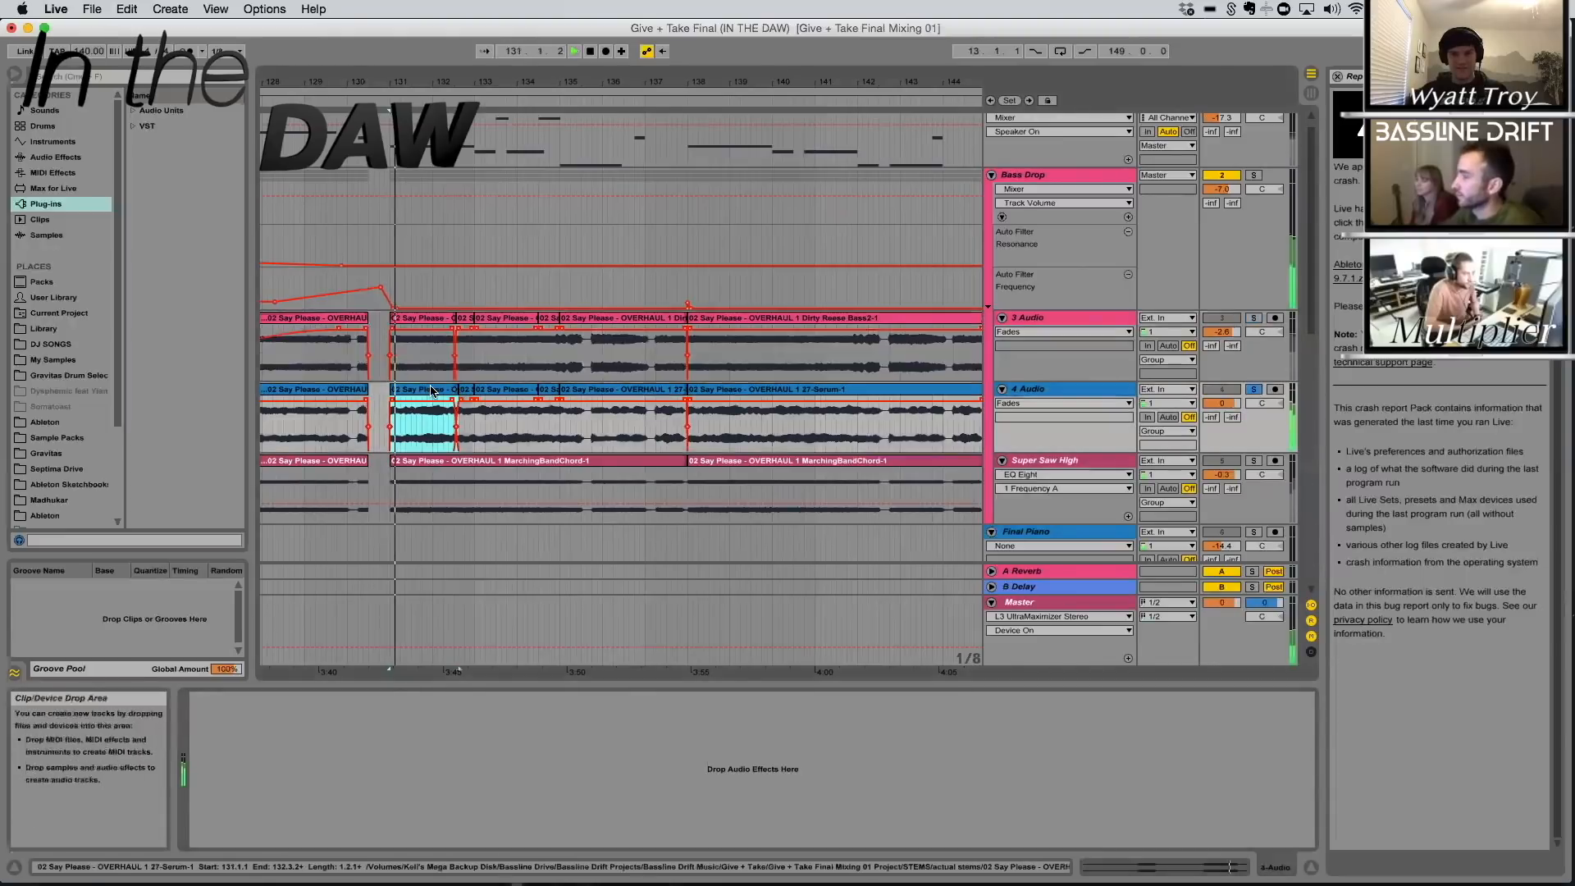
pyautogui.click(1078, 393)
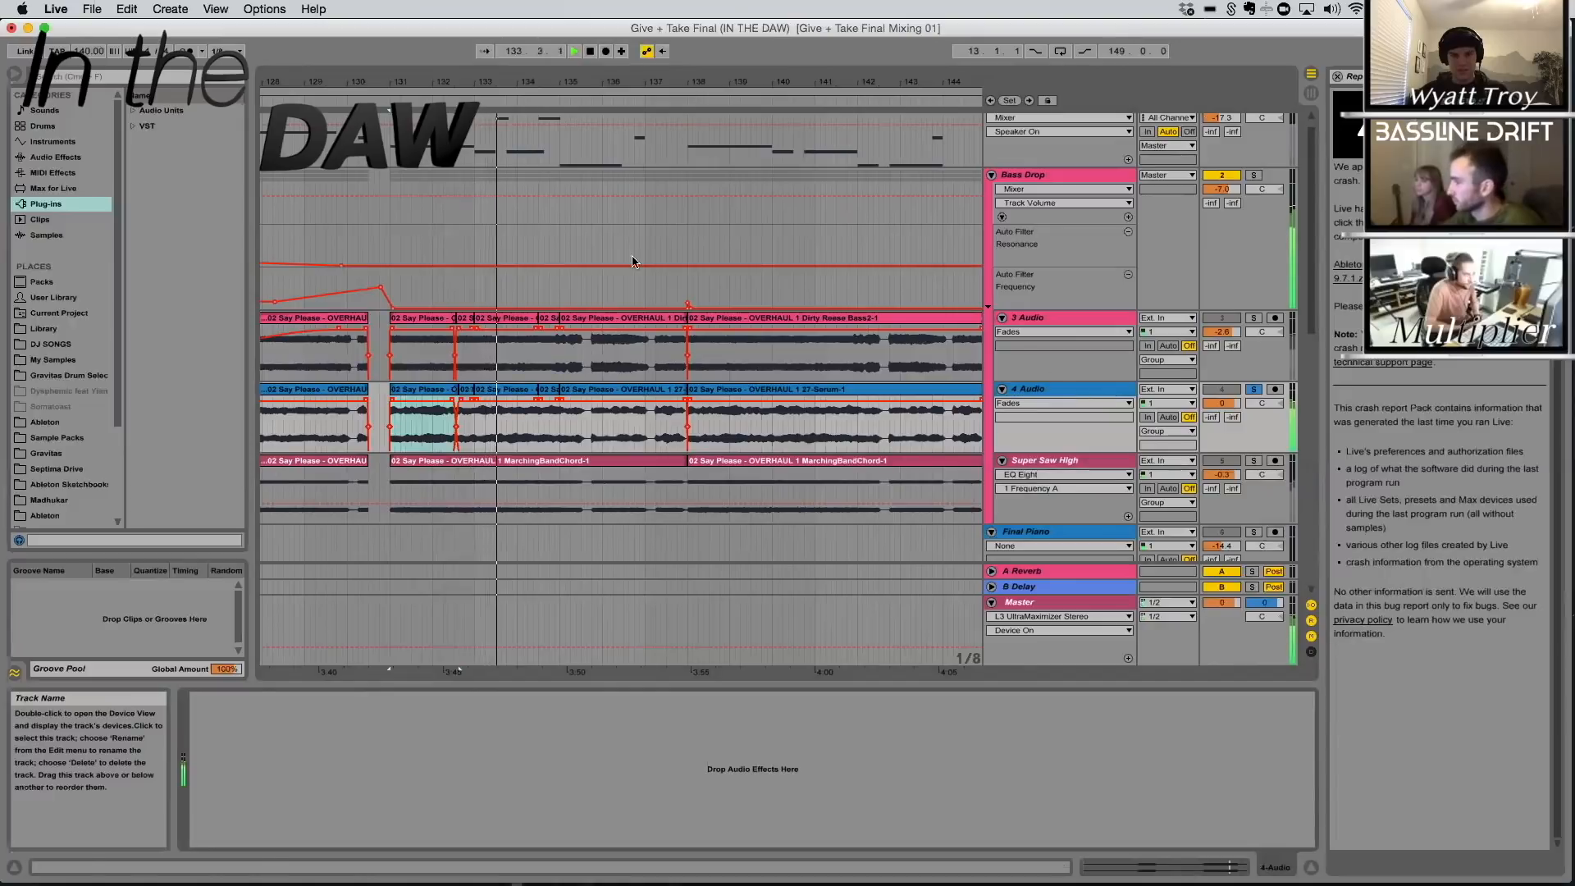
pyautogui.press('space')
# Examine the sample settings of the Dirty Reese Bass2 clips on 3 Audio and play from the clip at 131.1.1
pyautogui.moveTo(471, 82); pyautogui.dragTo(456, 83)
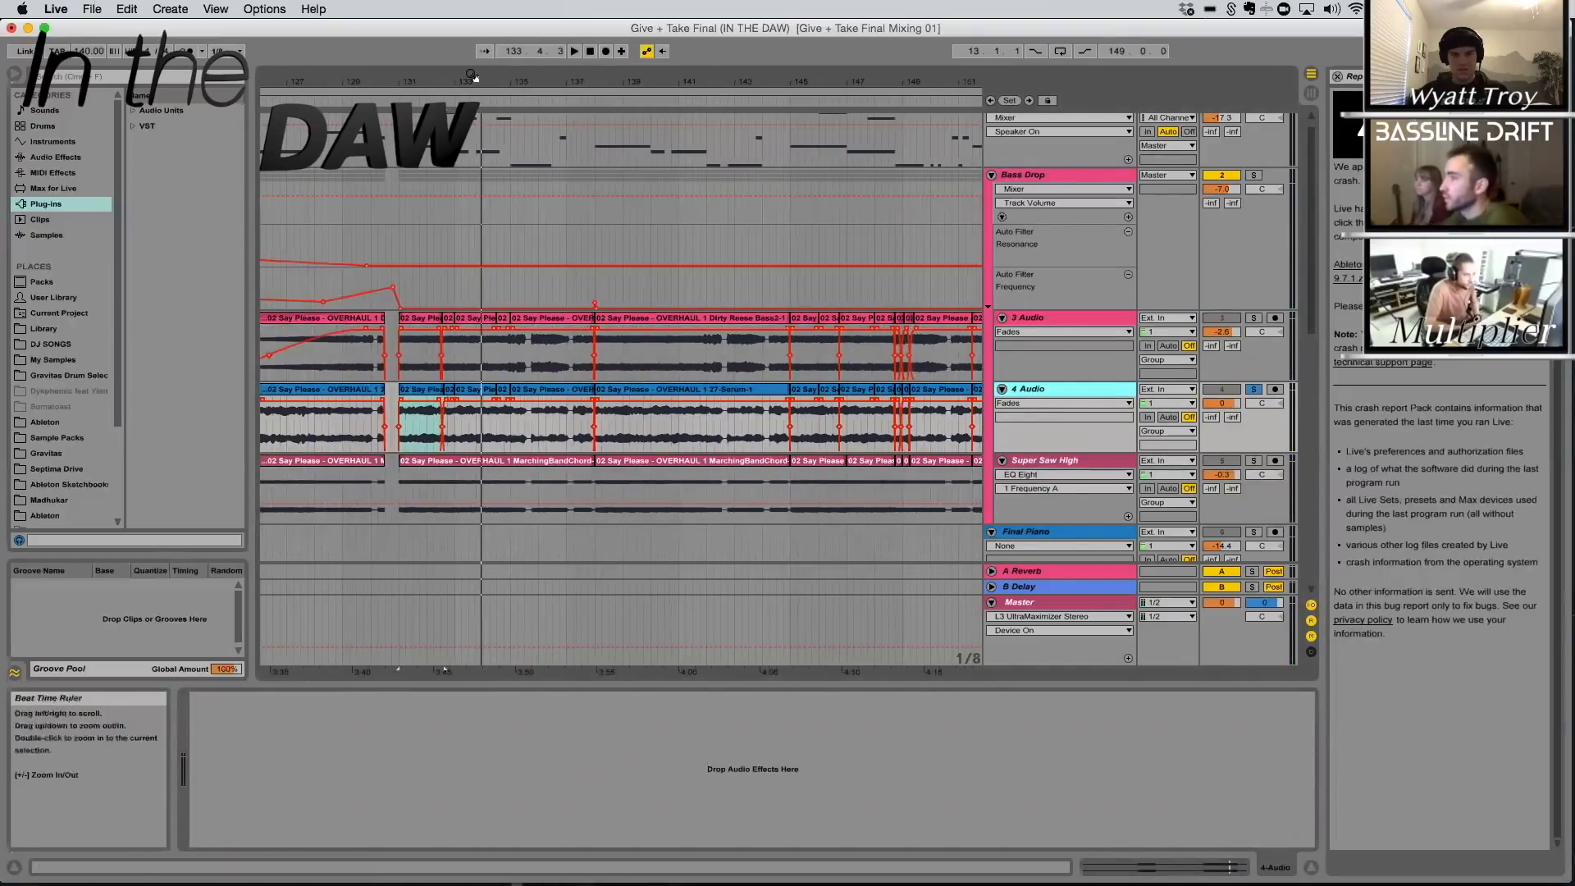
pyautogui.moveTo(472, 79); pyautogui.dragTo(473, 123)
pyautogui.click(392, 318)
pyautogui.doubleClick(392, 320)
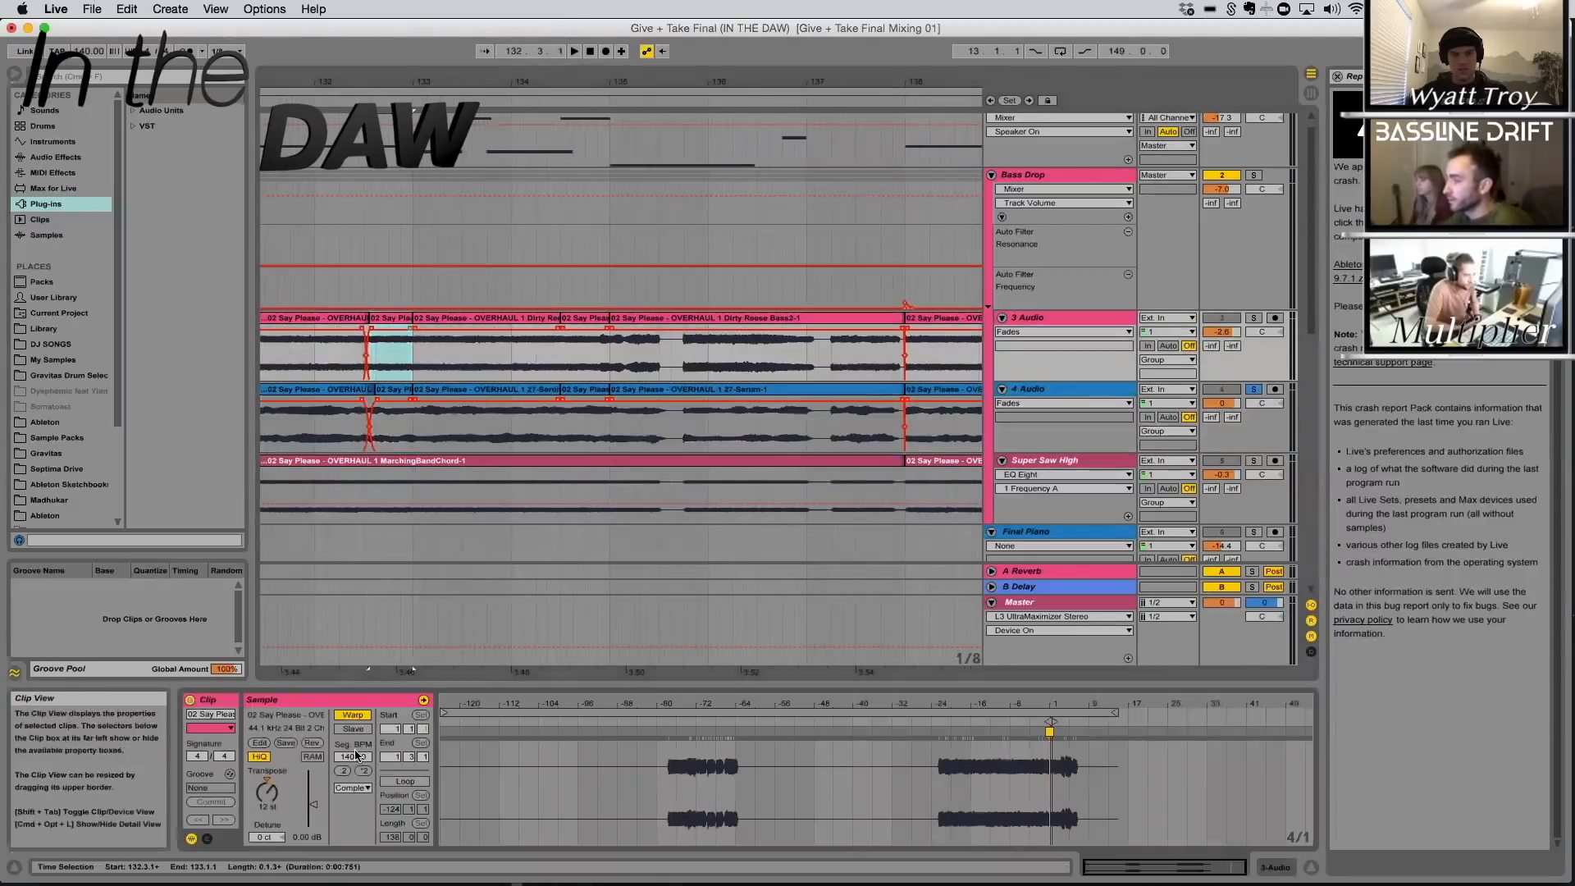
pyautogui.moveTo(352, 81); pyautogui.dragTo(484, 72)
pyautogui.click(466, 319)
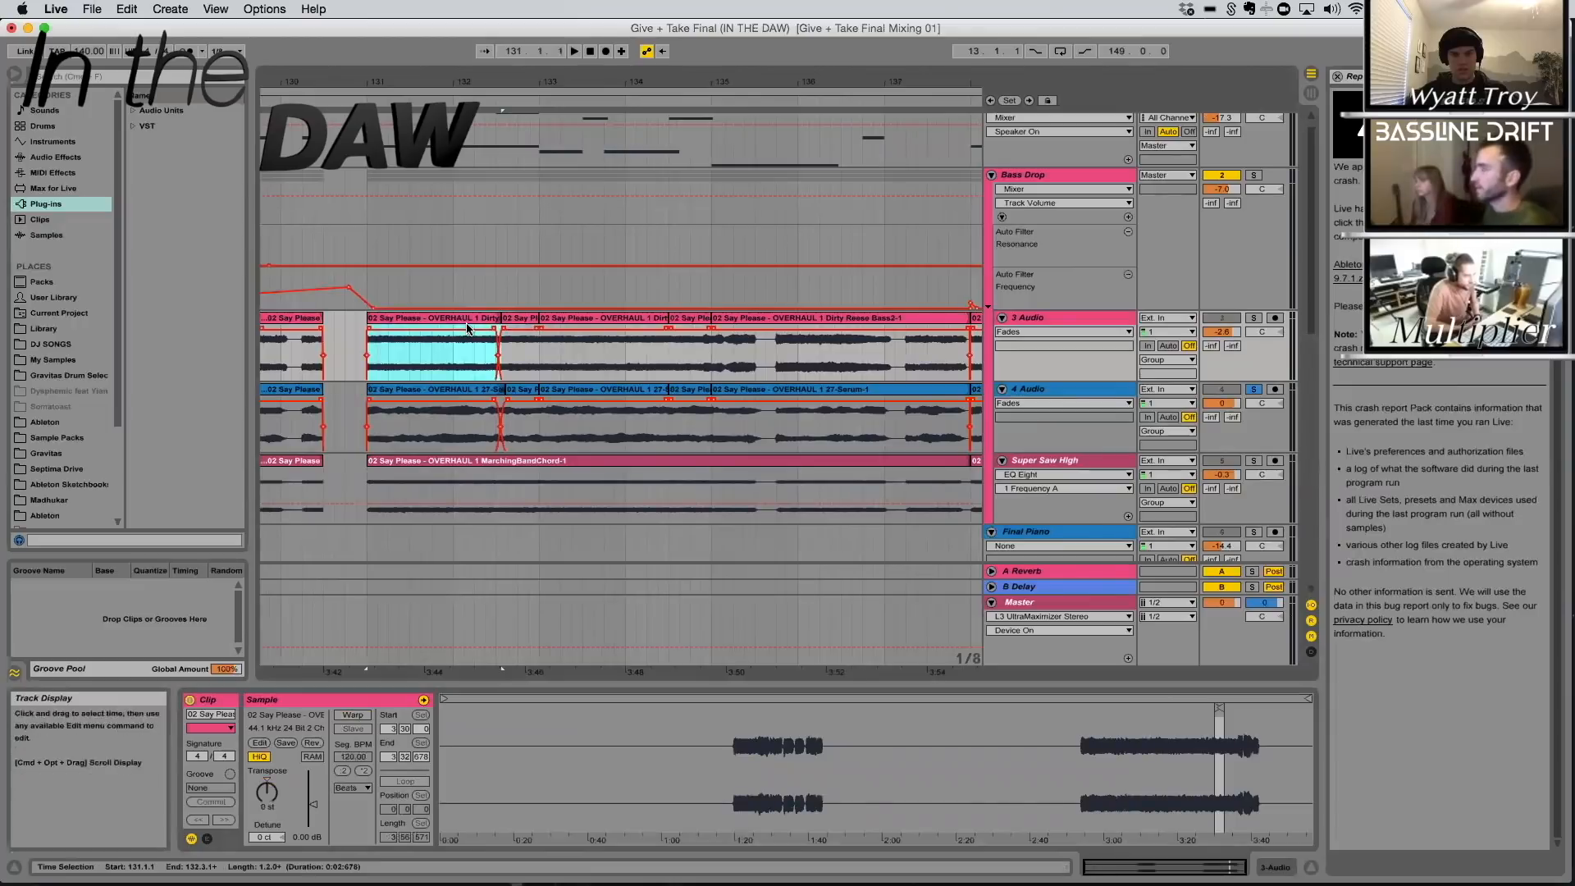
pyautogui.press('space')
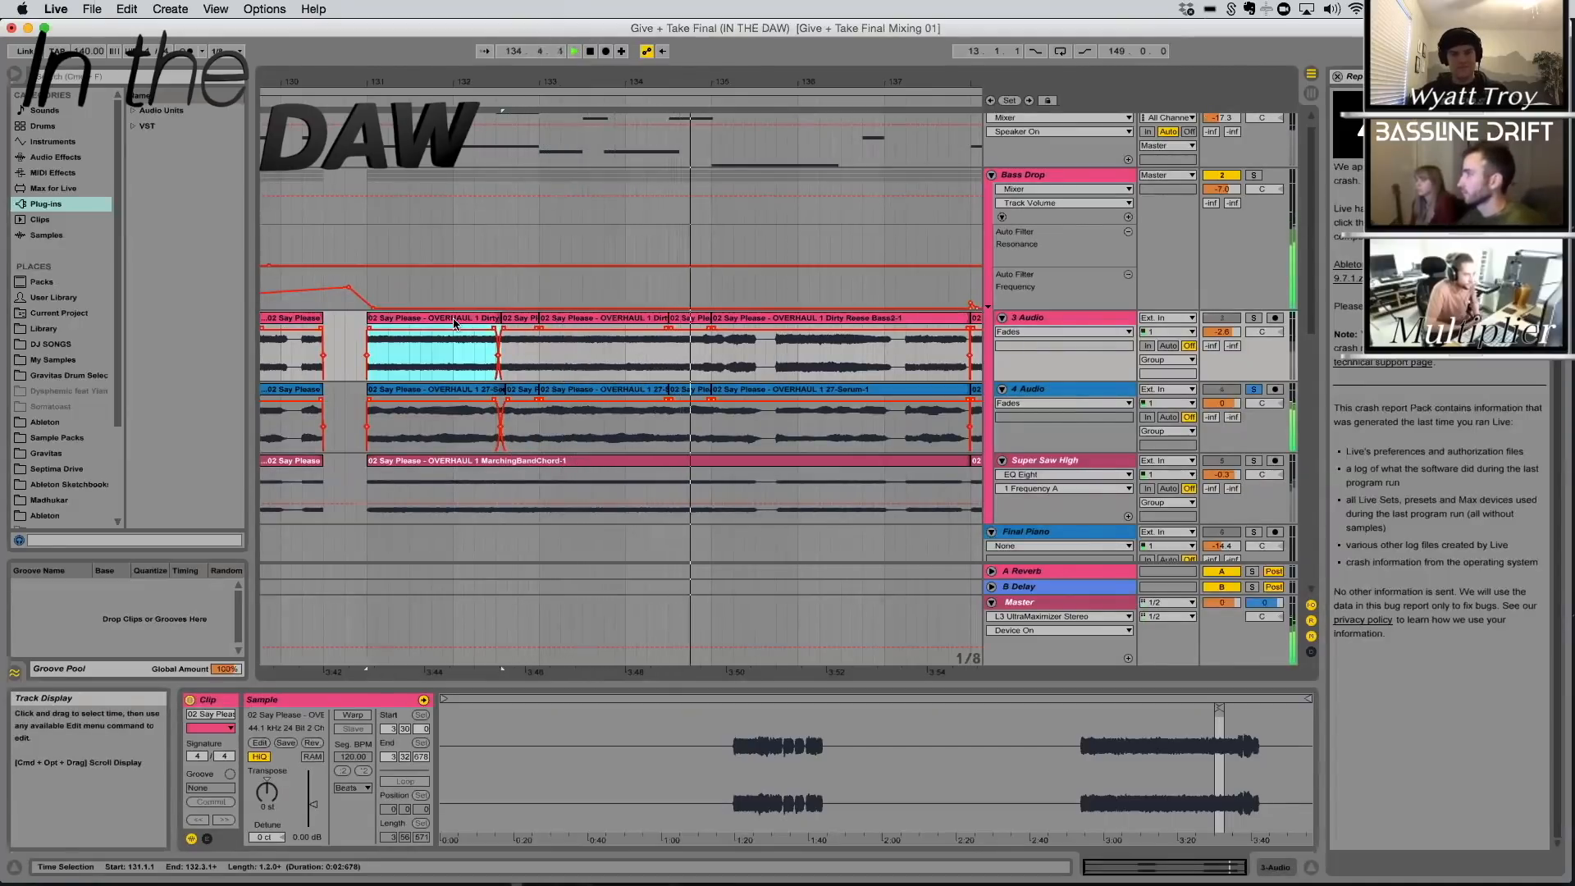
# Solo the 1 My Sub-1 track together with the Bass Drop group and audition them from 131.1.1
pyautogui.scroll(1, 534, 350)
pyautogui.press('space')
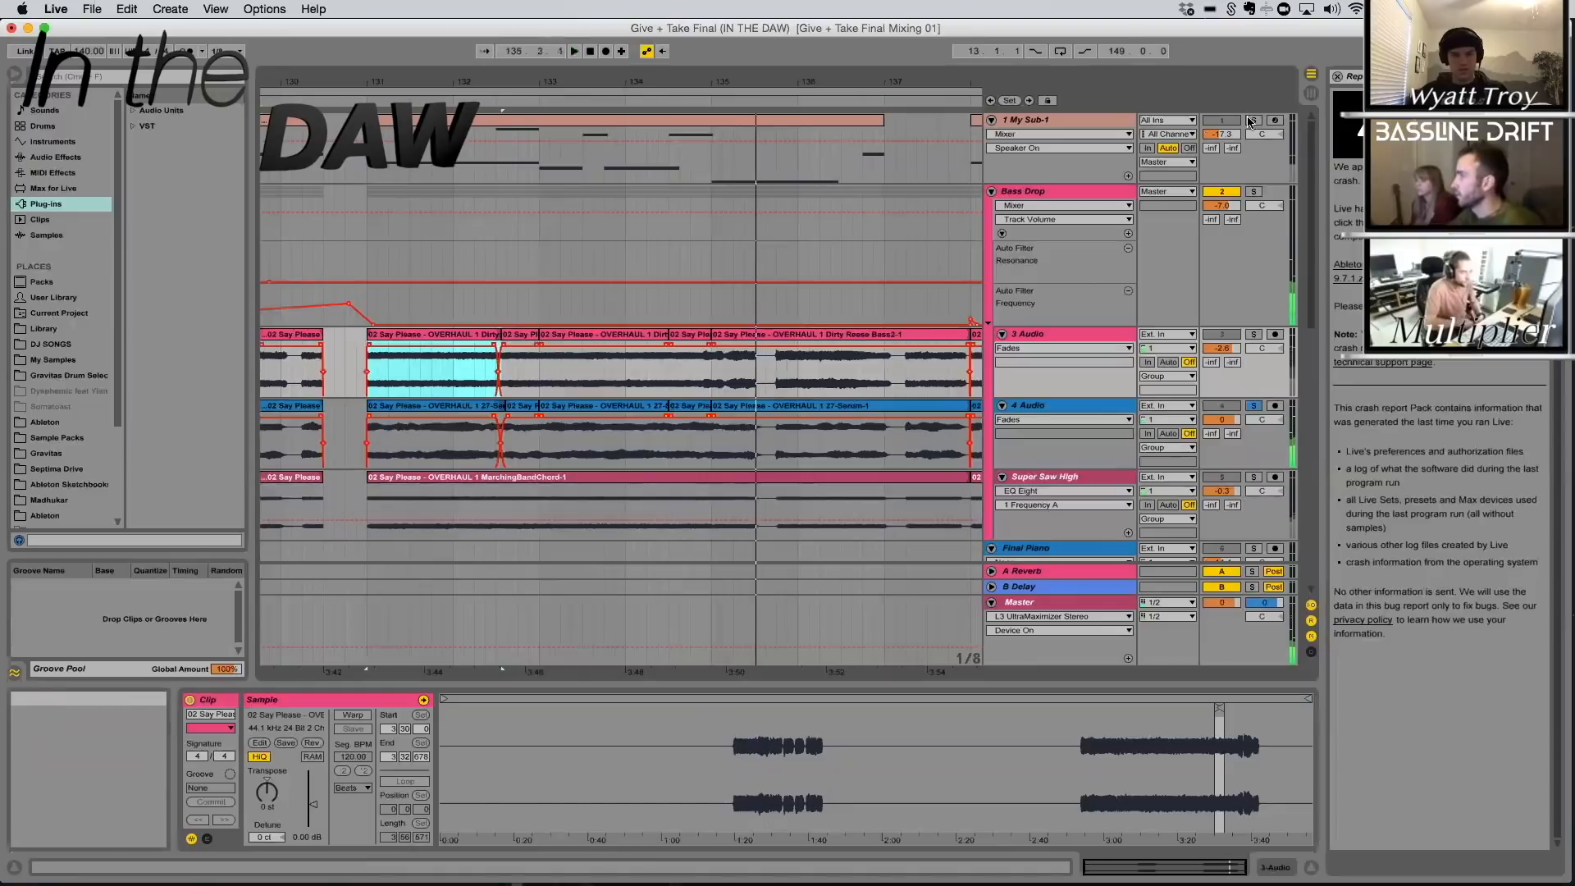
pyautogui.click(1253, 121)
pyautogui.keyDown('super'); pyautogui.click(1254, 193); pyautogui.keyUp('super')
pyautogui.press('space')
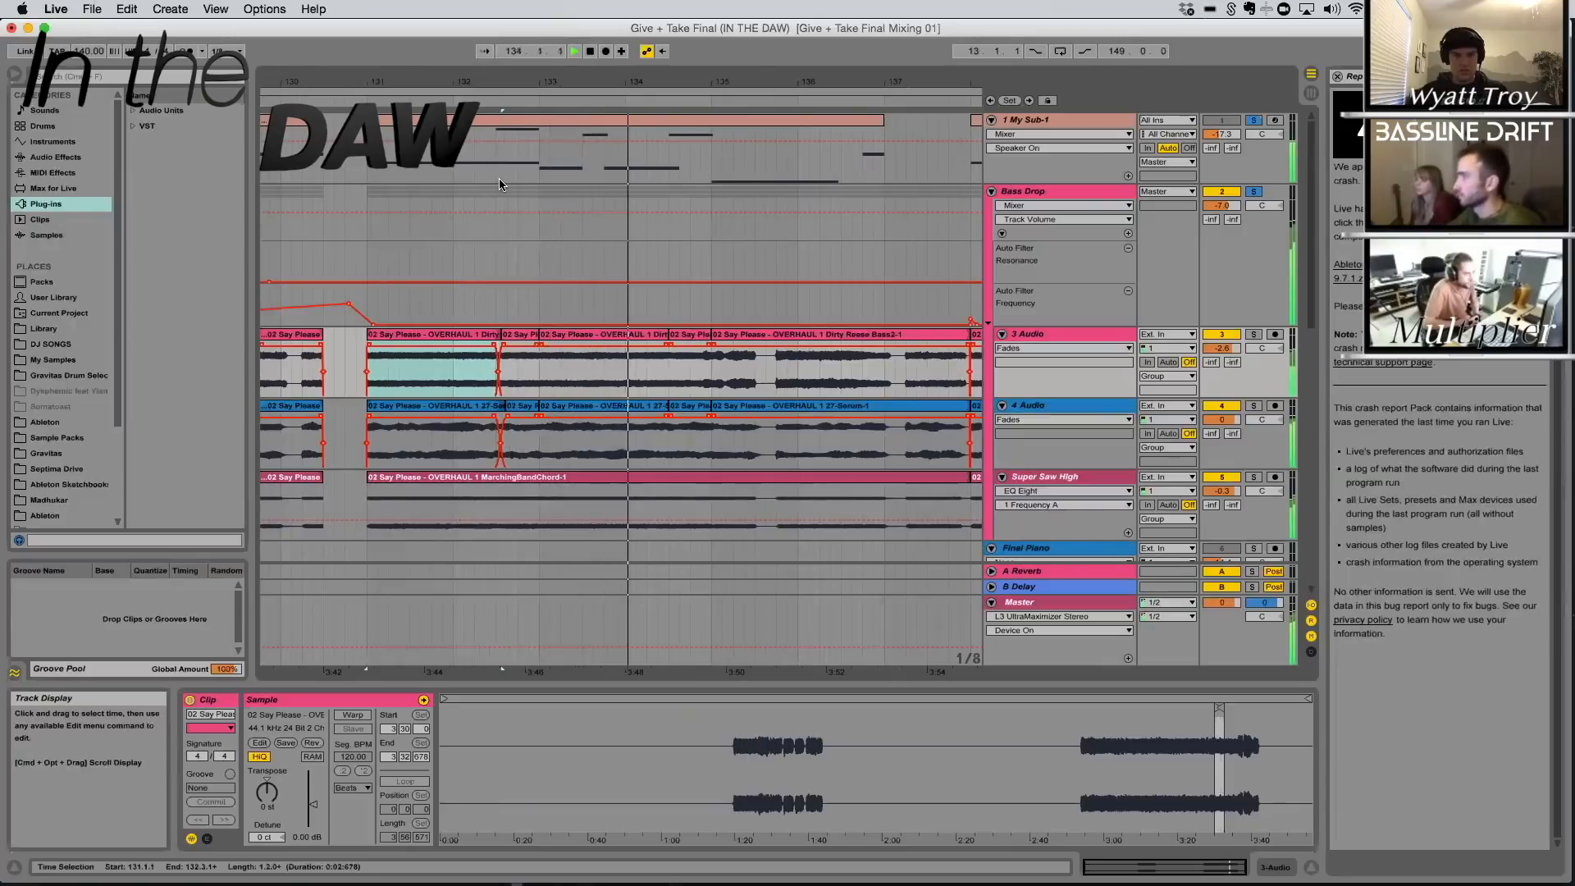
pyautogui.press('space')
# Select the 1 My Sub-1 clip starting at 131.1.1 and examine the glide settings in its Operator device, then audition it
pyautogui.scroll(-1, 920, 255)
pyautogui.moveTo(915, 84); pyautogui.dragTo(696, 84)
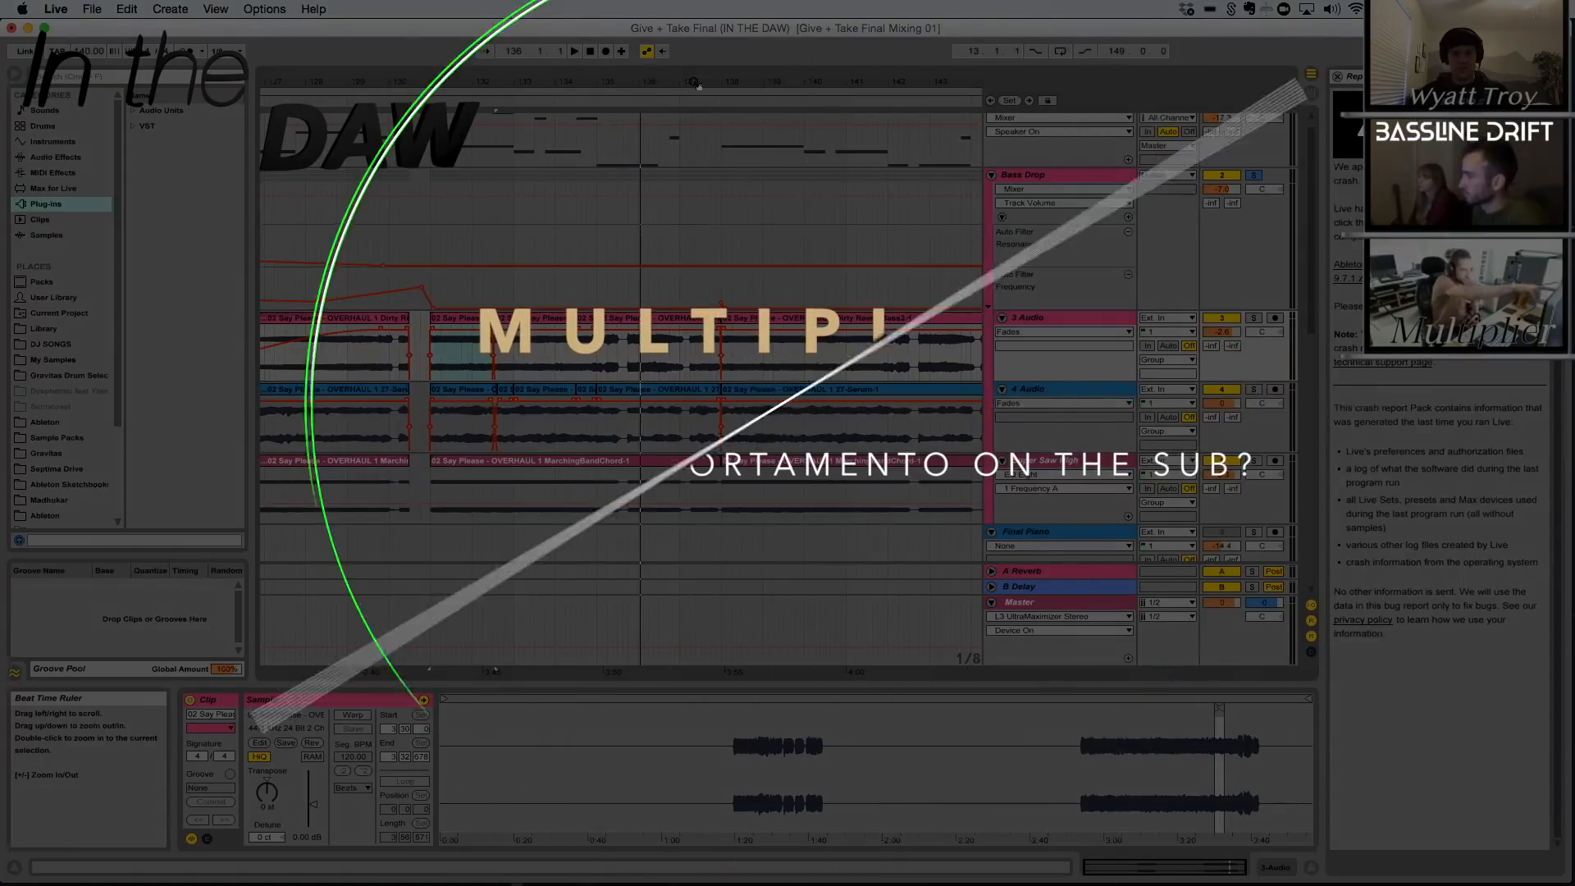
pyautogui.scroll(1, 818, 111)
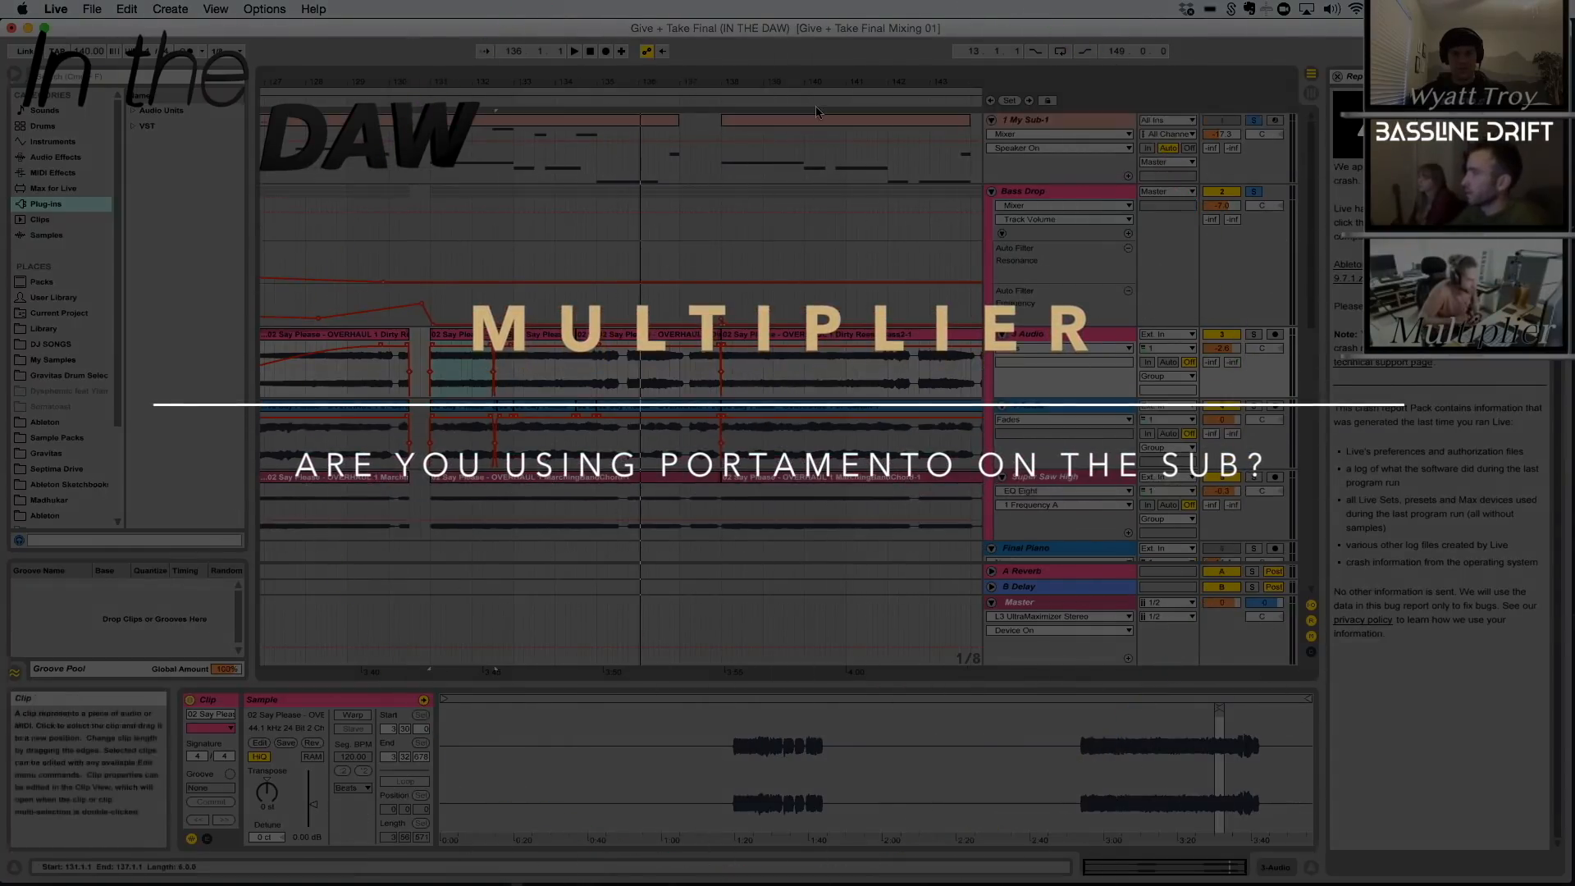
pyautogui.click(632, 120)
pyautogui.hotkey('shift', 'Tab')
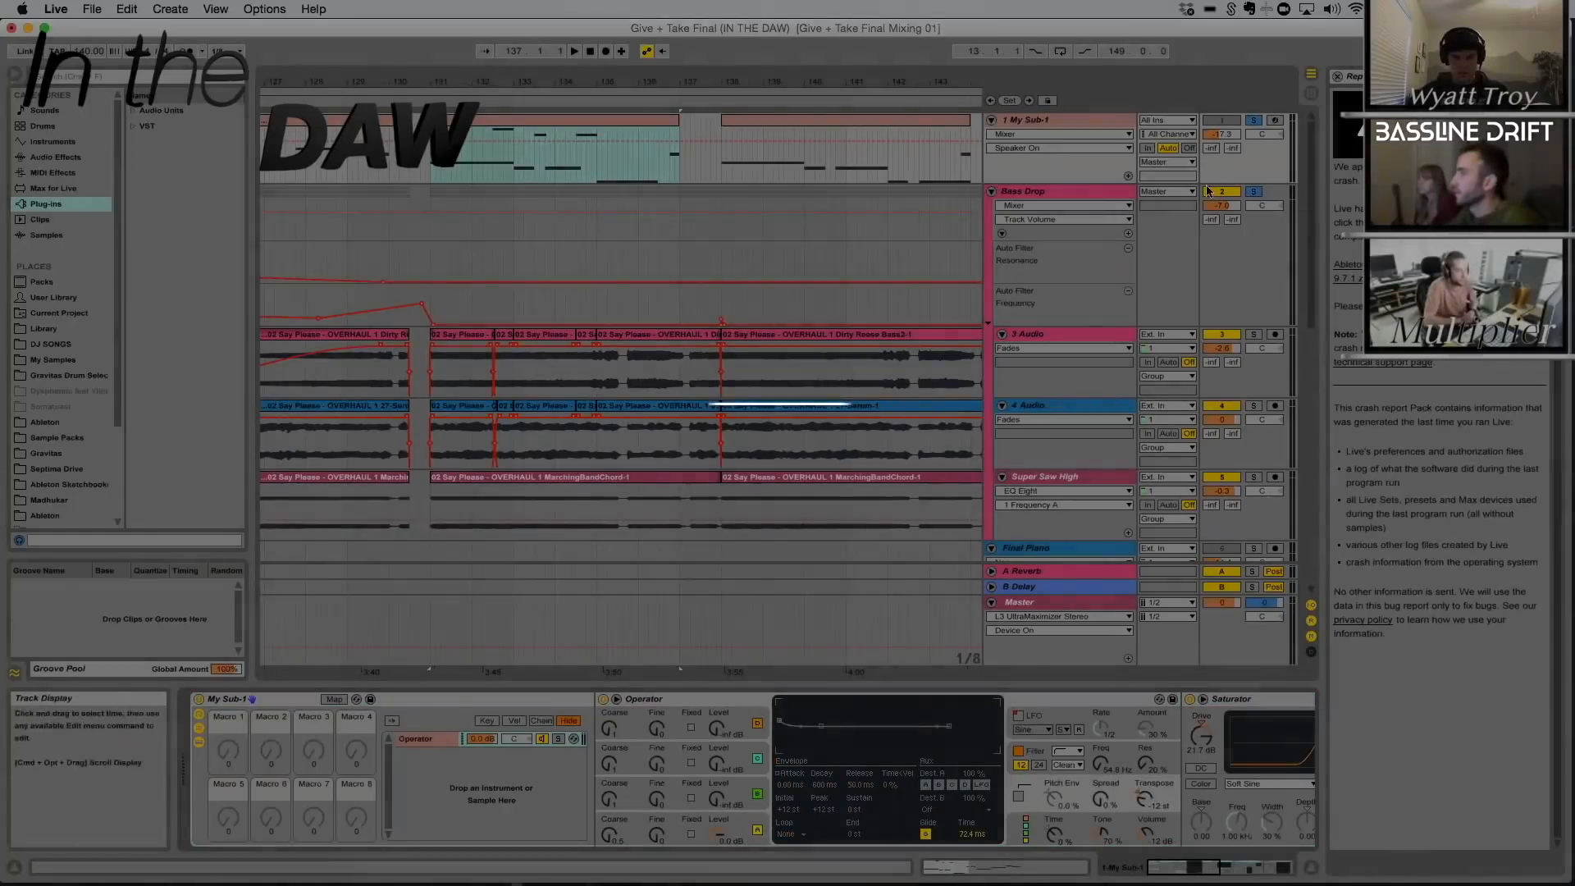
pyautogui.press('space')
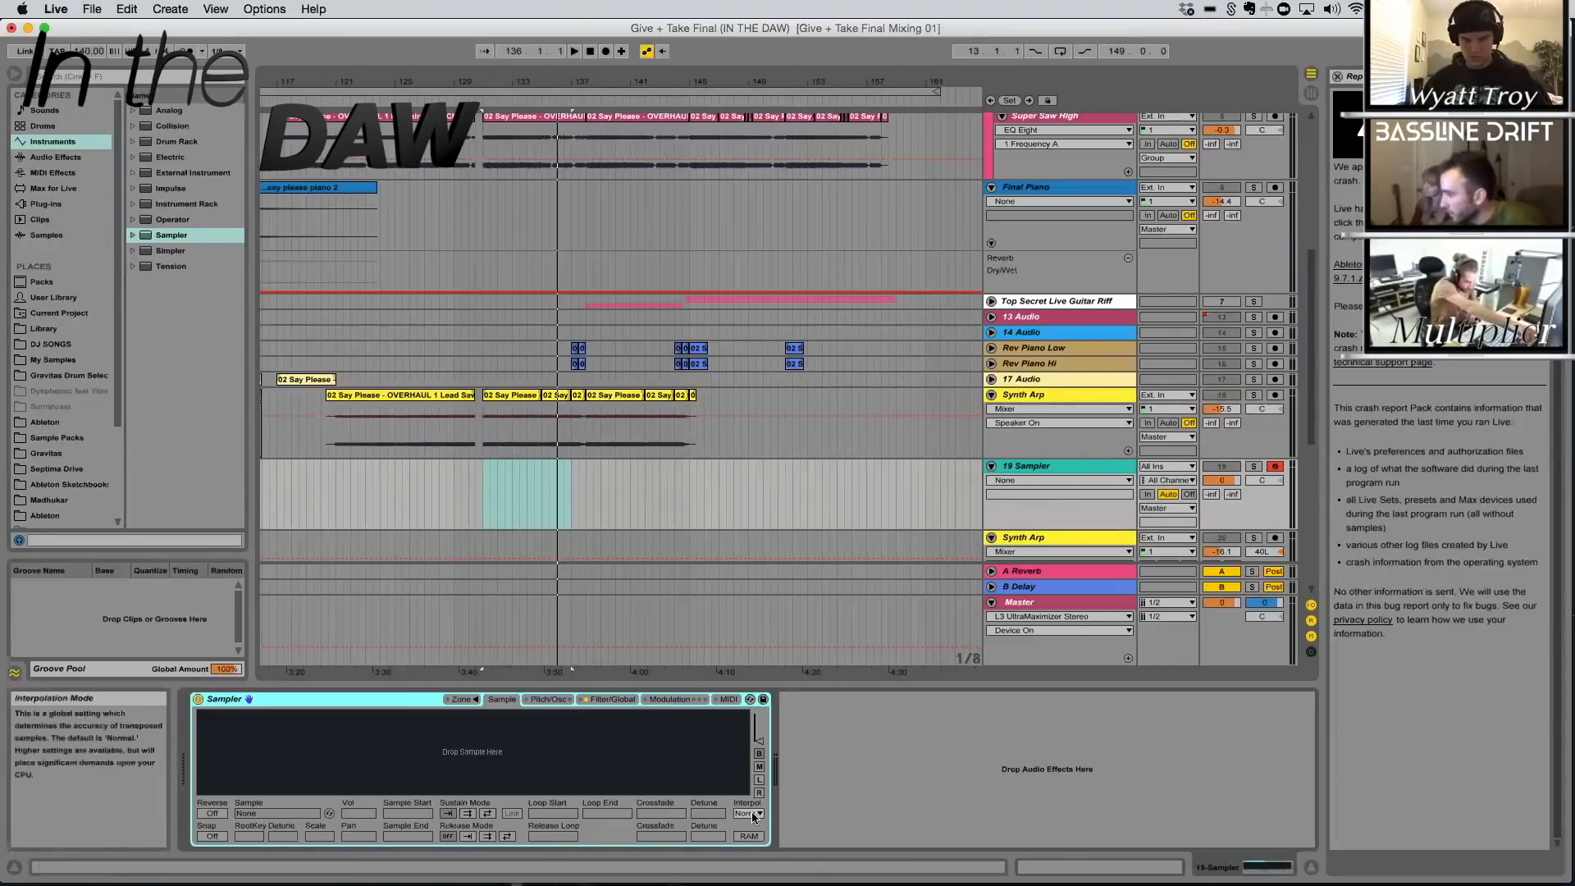
# Show the interpolation options of the empty Sampler on the 19 Sampler track
pyautogui.click(753, 813)
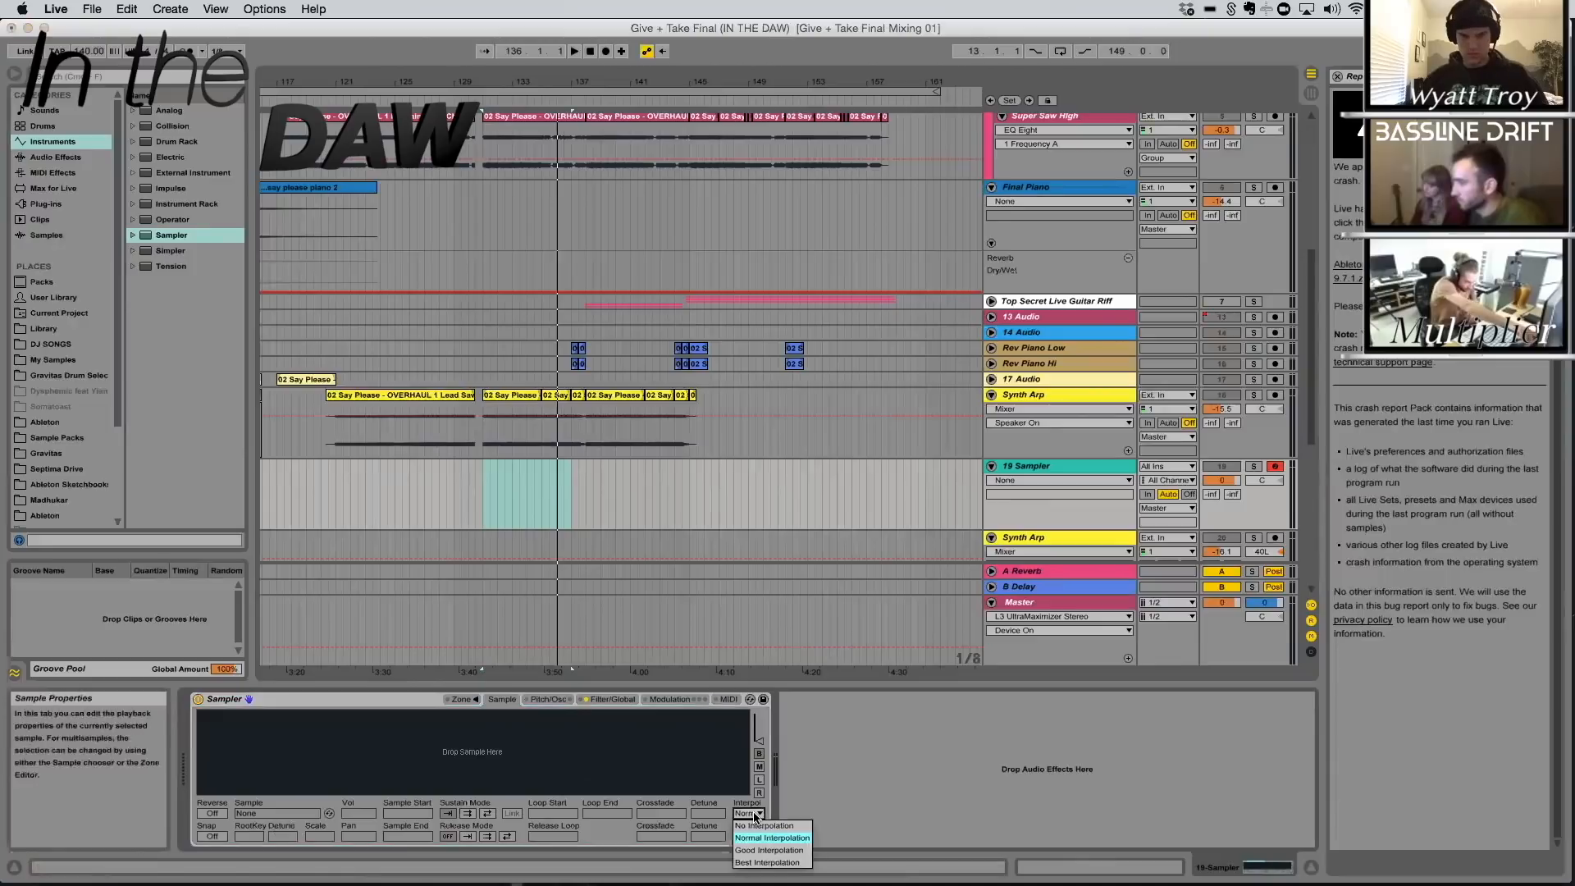